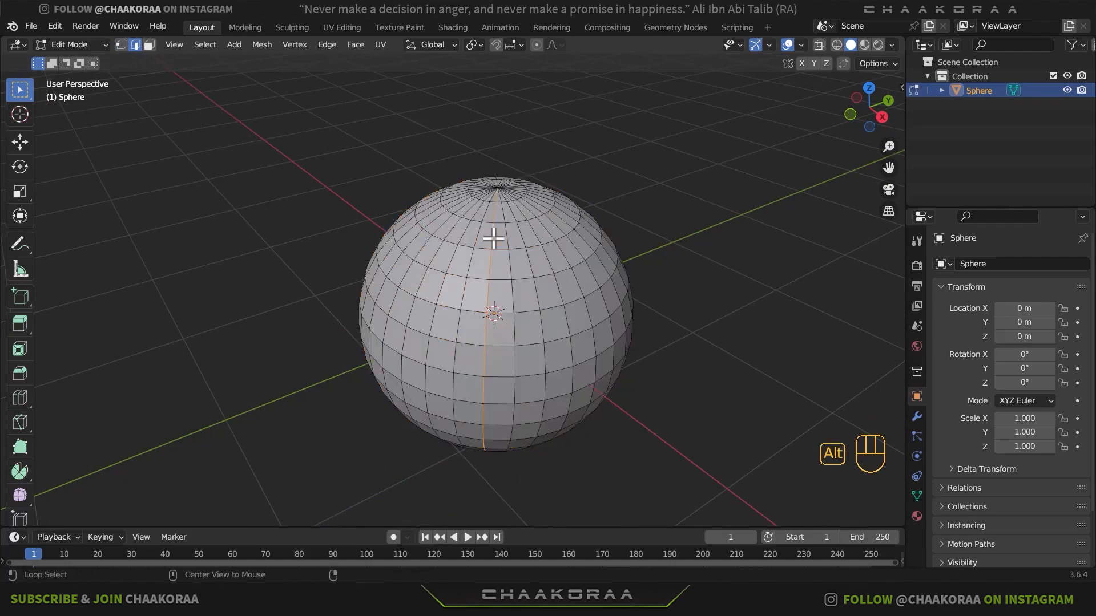
- Select every third vertical edge loop all the way around the sphere
middle_click_drag(521, 247, 494, 240)
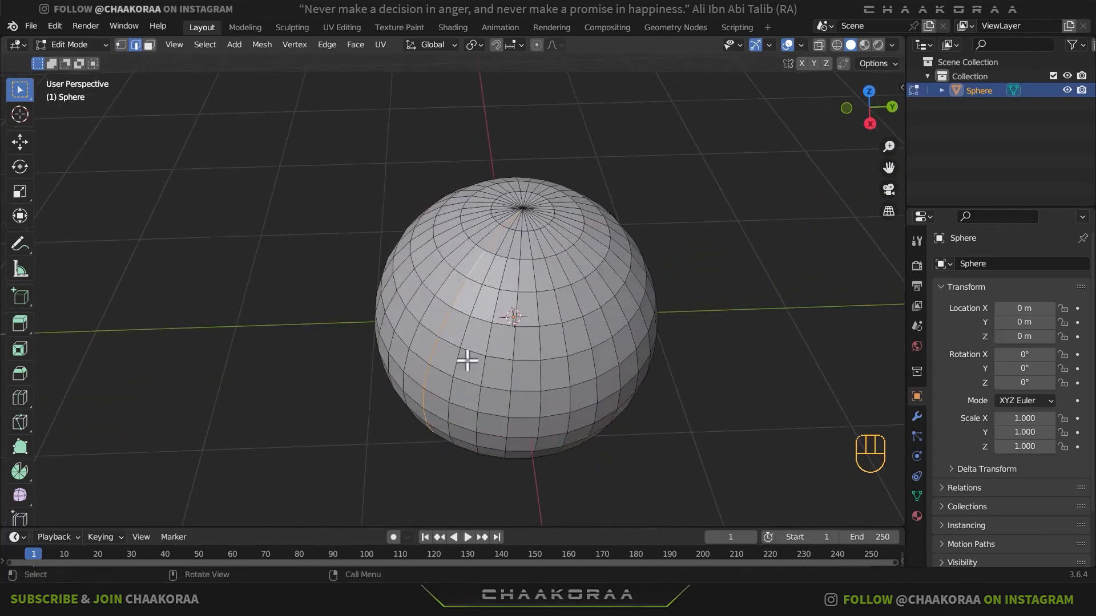
middle_click_drag(467, 360, 489, 291)
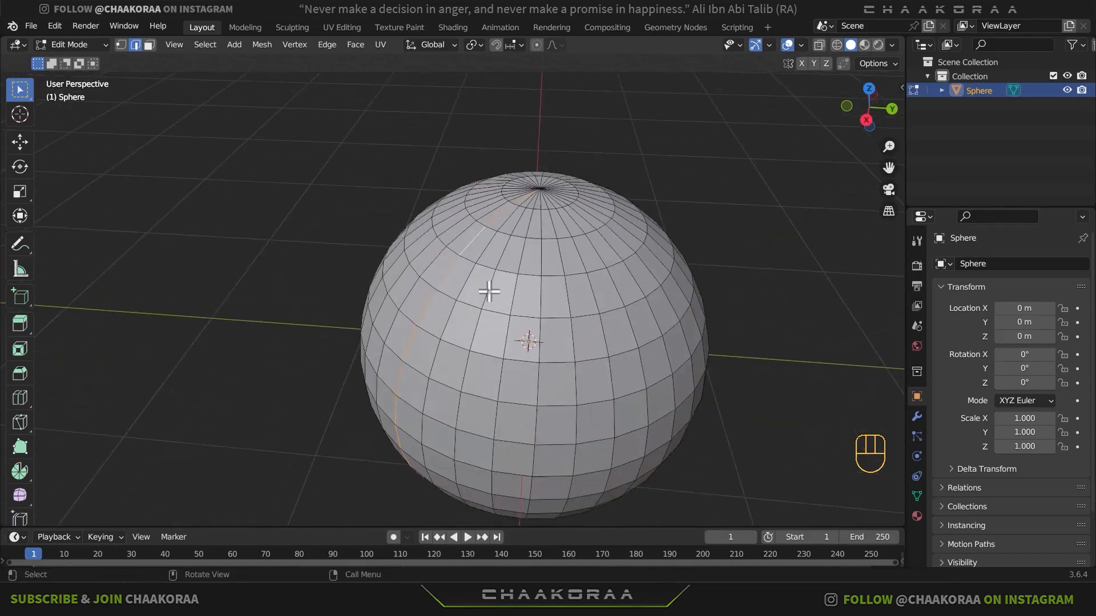
key("shift+alt")
left_click(523, 257, "alt+shift")
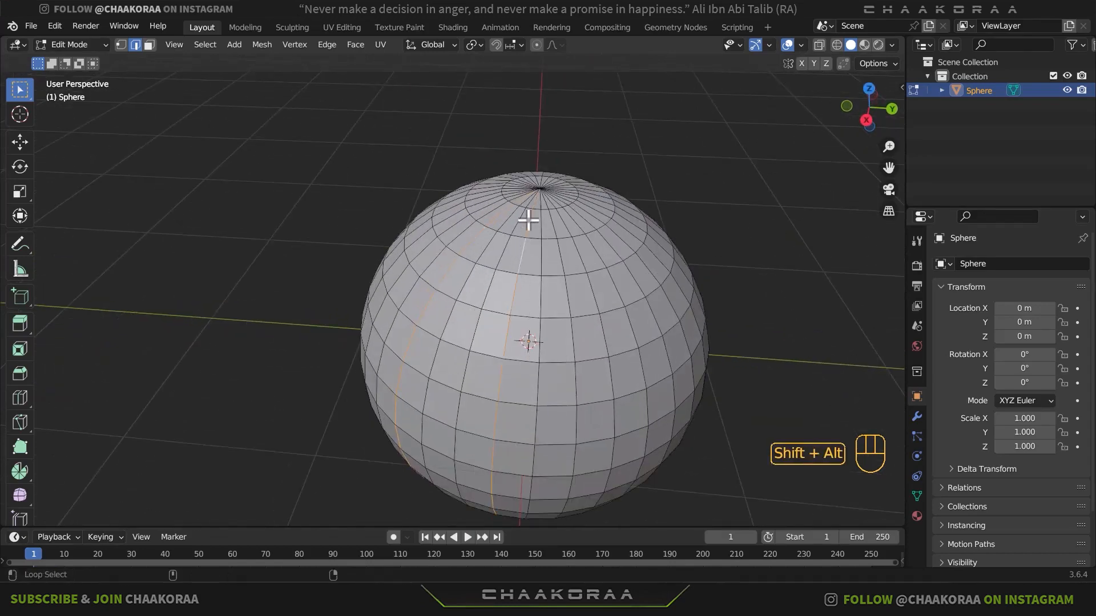
left_click(578, 254, "alt+shift")
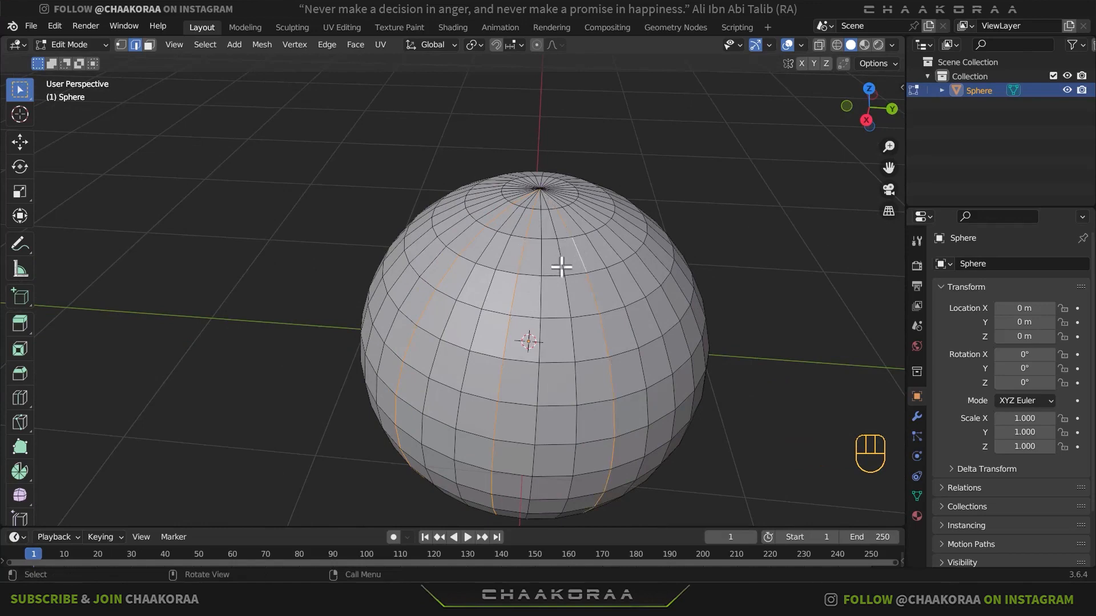
middle_click_drag(609, 289, 510, 270)
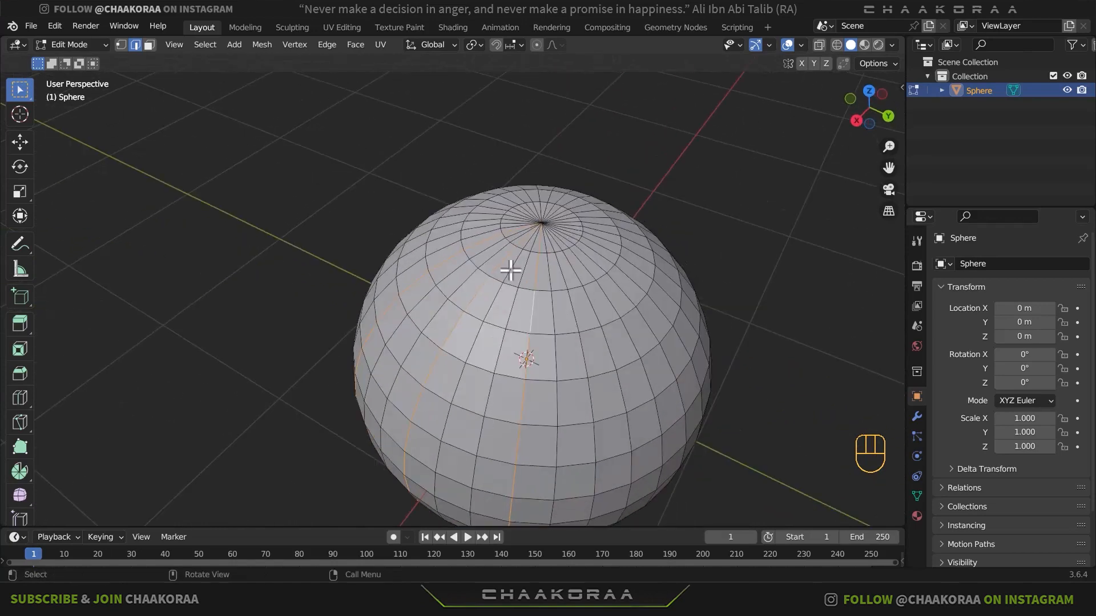
left_click(592, 313, "alt+shift")
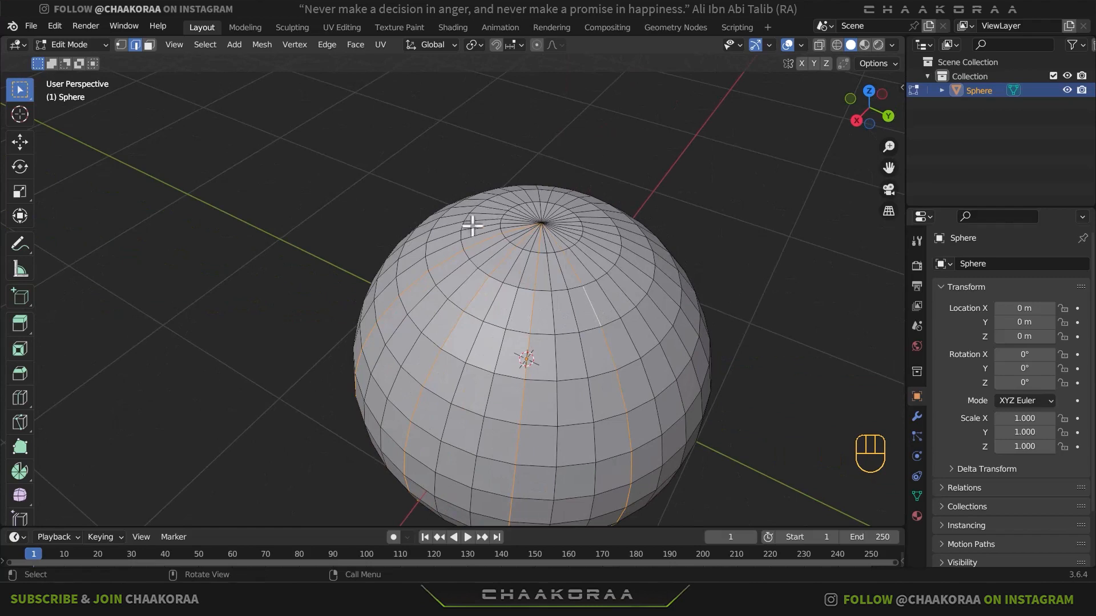
middle_click_drag(641, 288, 553, 303)
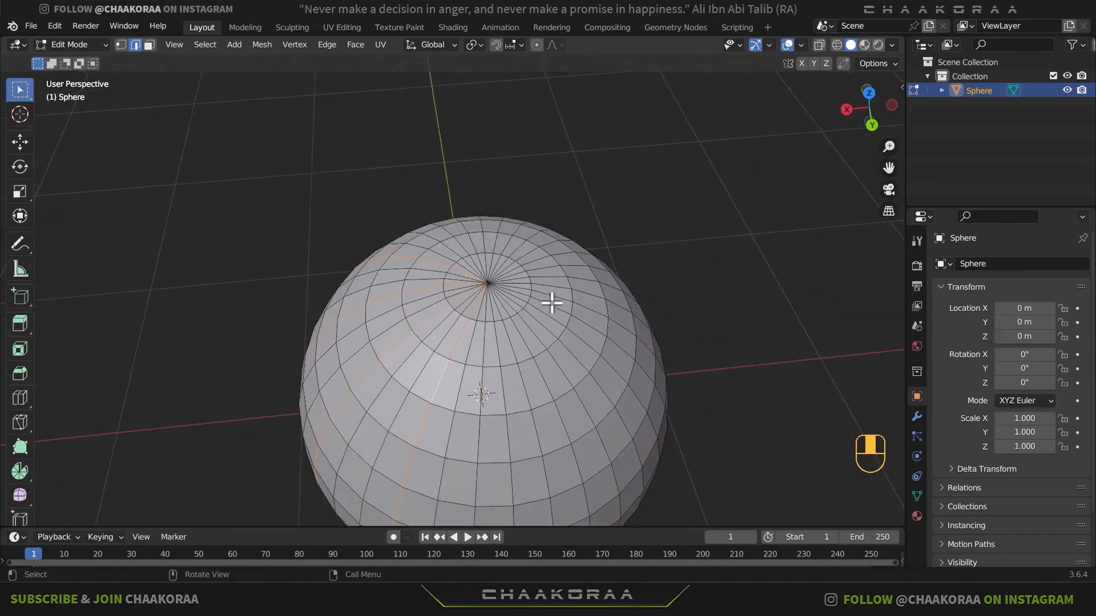
left_click(502, 393, "alt+shift")
left_click(563, 367, "alt+shift")
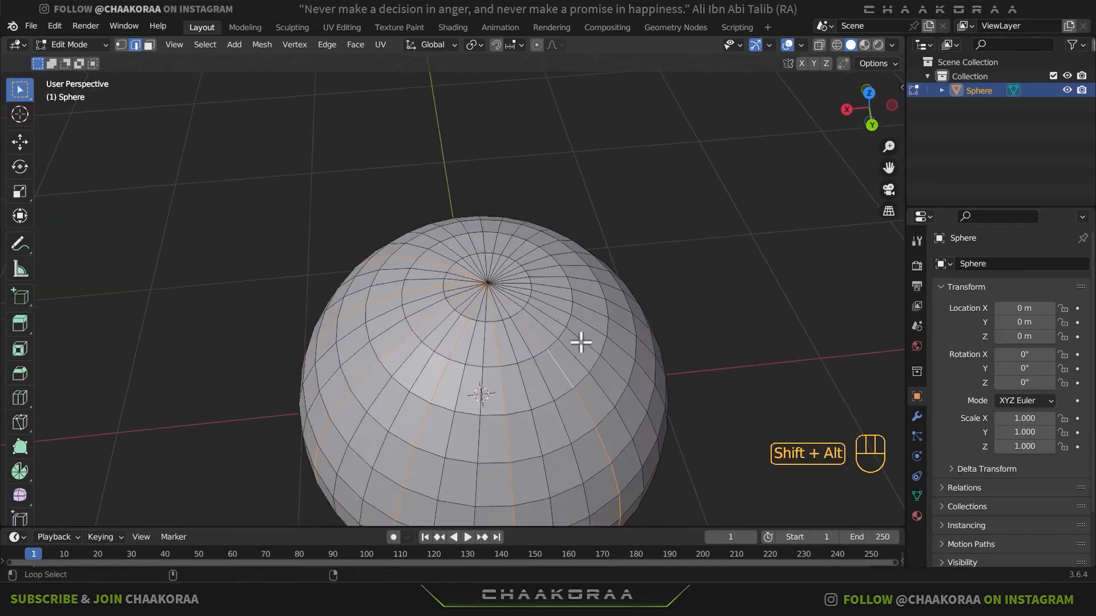
middle_click_drag(592, 283, 517, 338)
left_click(519, 331, "alt+shift")
left_click(502, 280, "alt+shift")
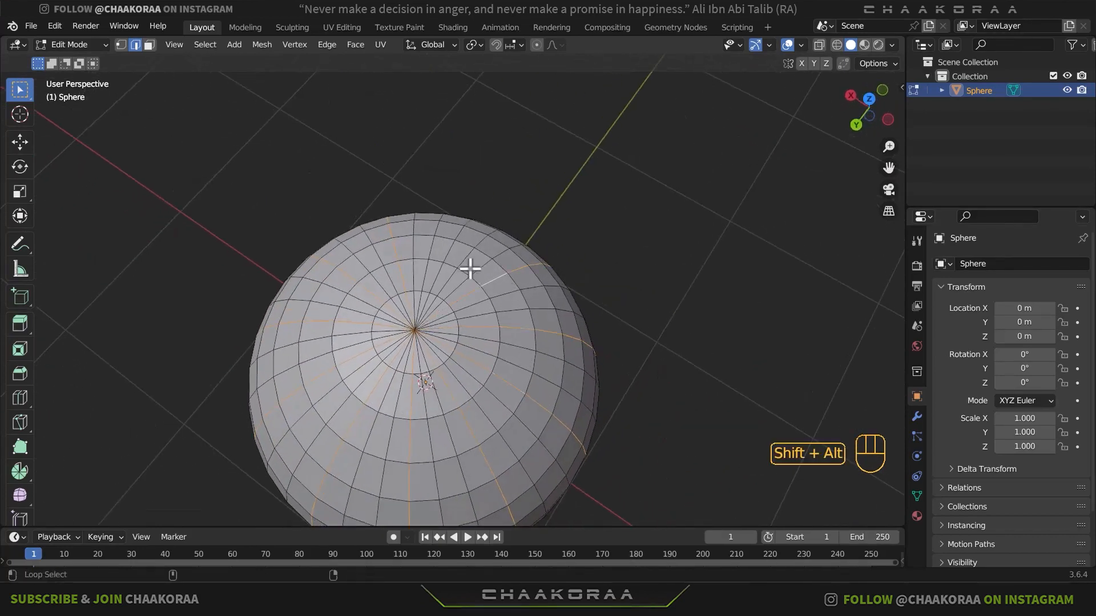
left_click(453, 247, "alt+shift")
middle_click_drag(472, 357, 557, 357)
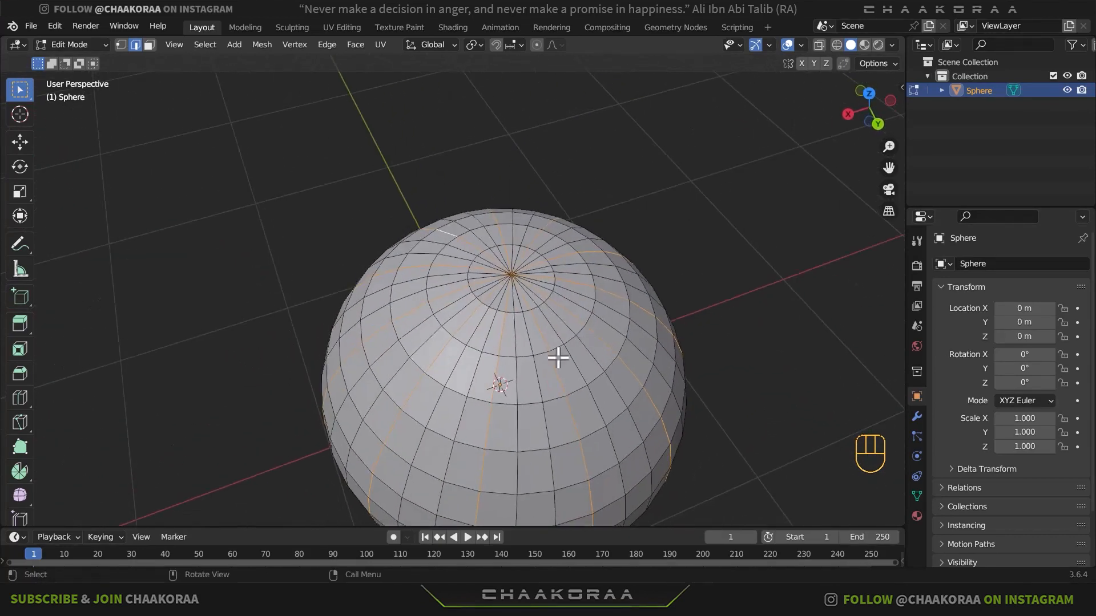
- Enable proportional editing and switch to the front orthographic view of the sphere
middle_click_drag(588, 411, 529, 291)
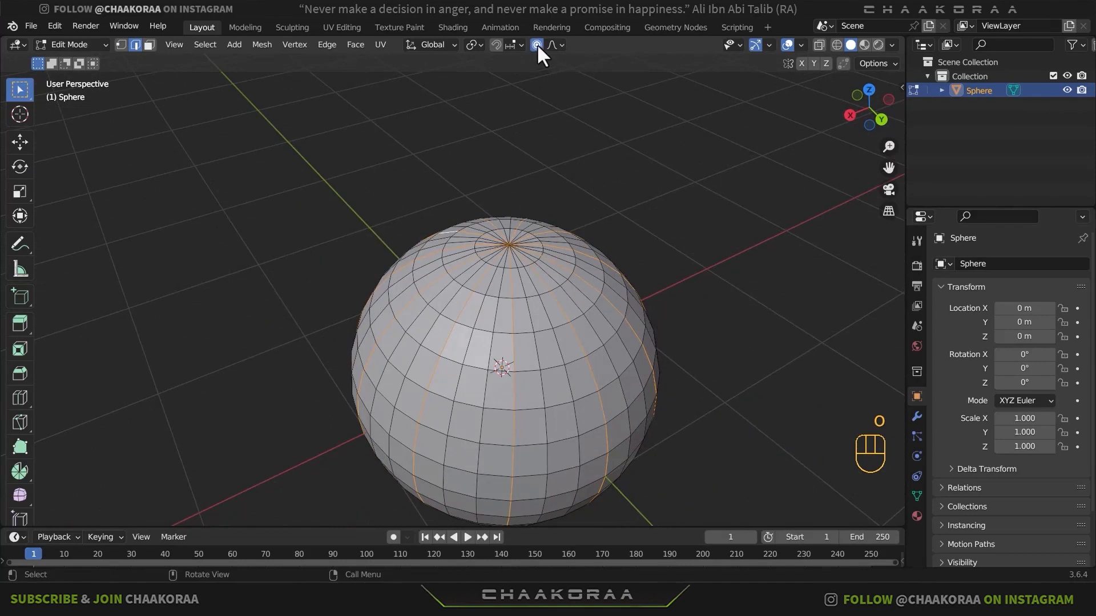
middle_click_drag(567, 268, 594, 265)
key("KP_1")
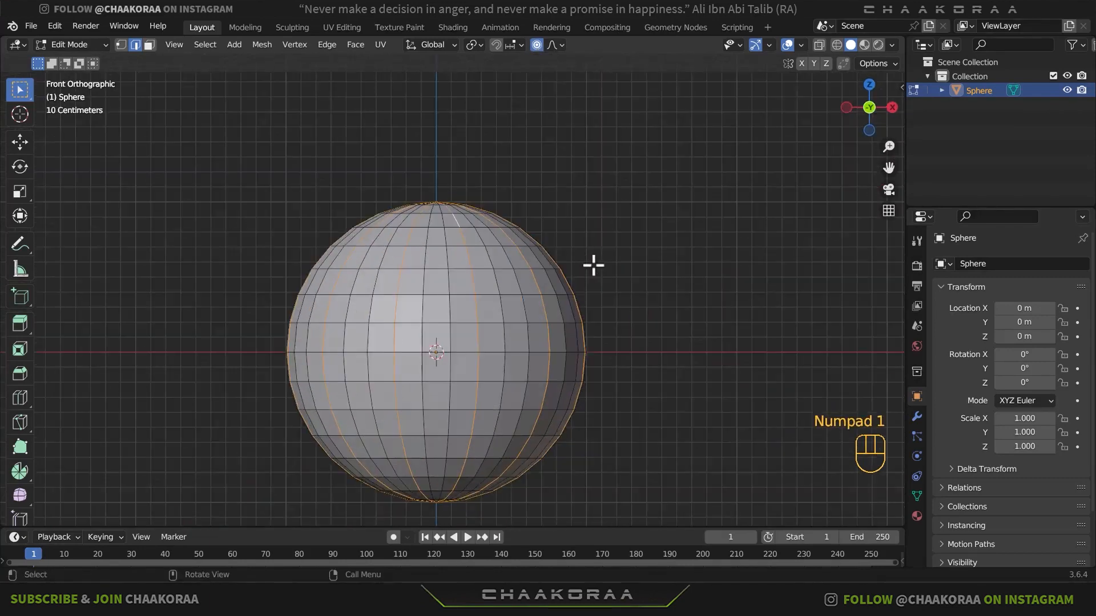
middle_click_drag(558, 338, 605, 283, "shift")
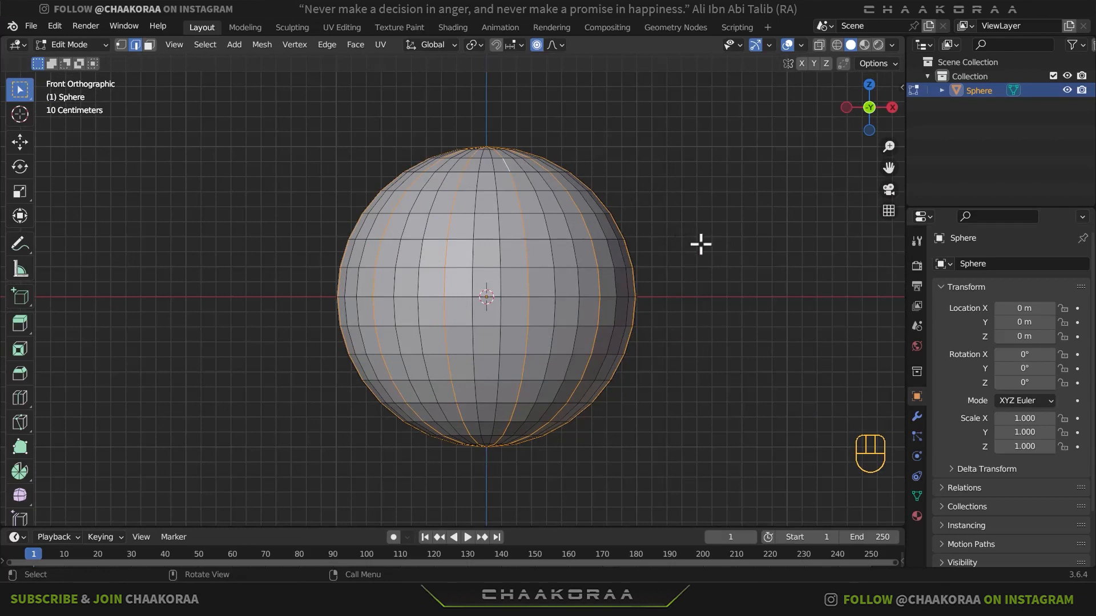
- Scale the selected edge loops inward to about 0.914 with smooth falloff and a proportional size of about 0.135
key("s")
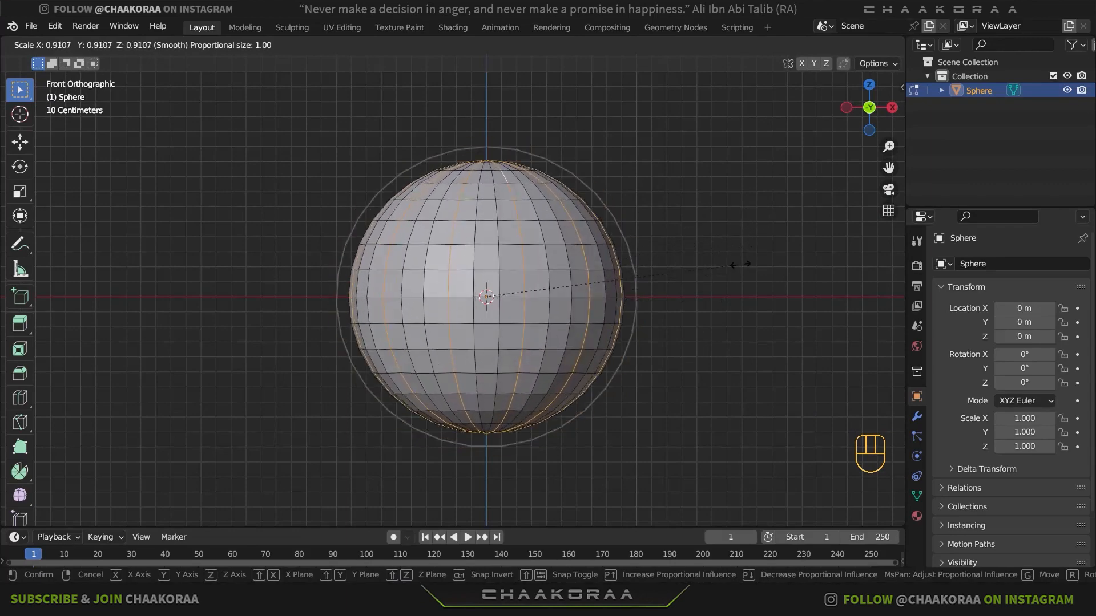
key("Escape")
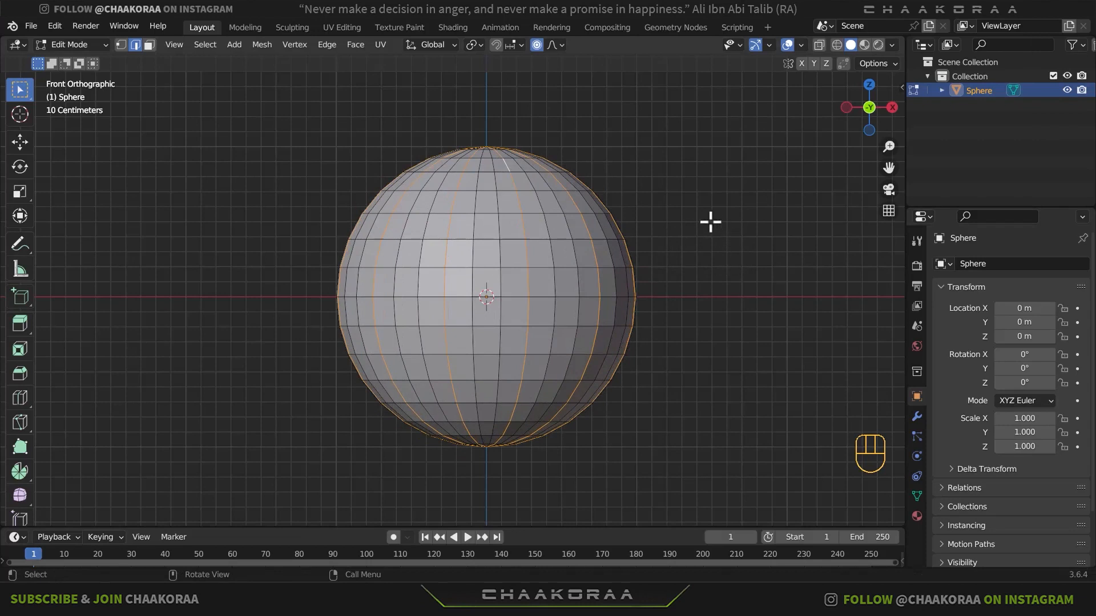
key("s")
scroll(702, 222, "up", 4)
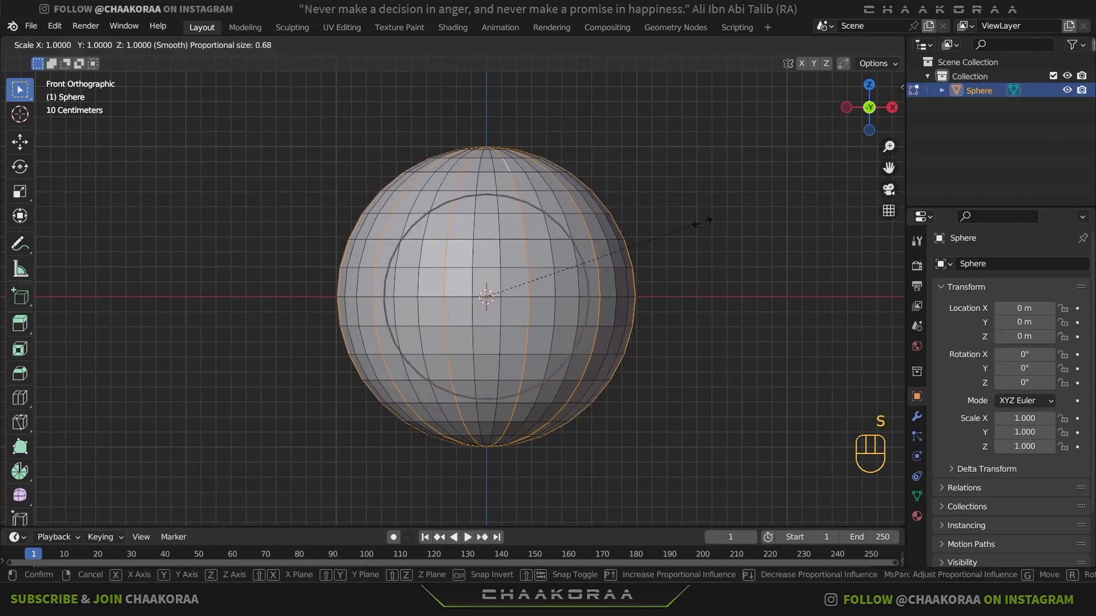
scroll(702, 222, "down", 3)
scroll(702, 223, "up", 1)
scroll(702, 222, "down", 2)
scroll(702, 223, "up", 16)
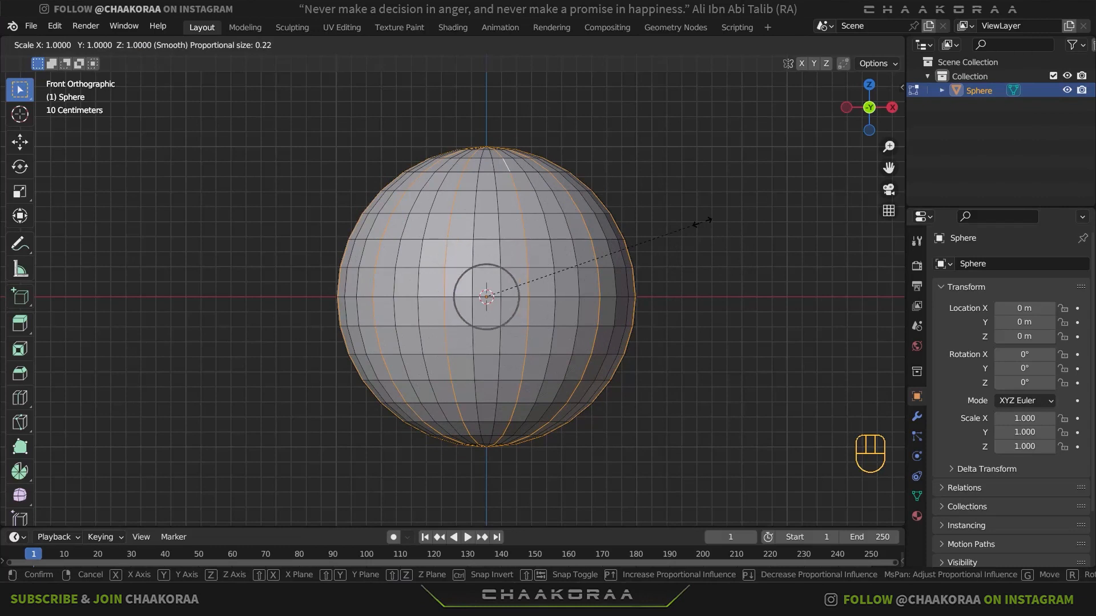
scroll(702, 223, "up", 4)
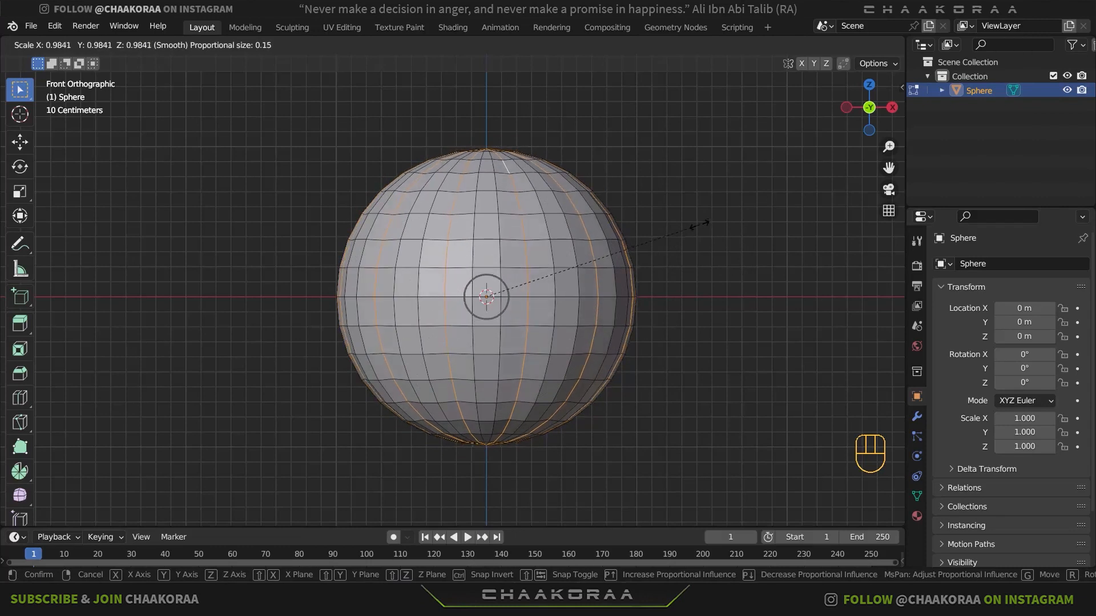
scroll(695, 230, "up", 1)
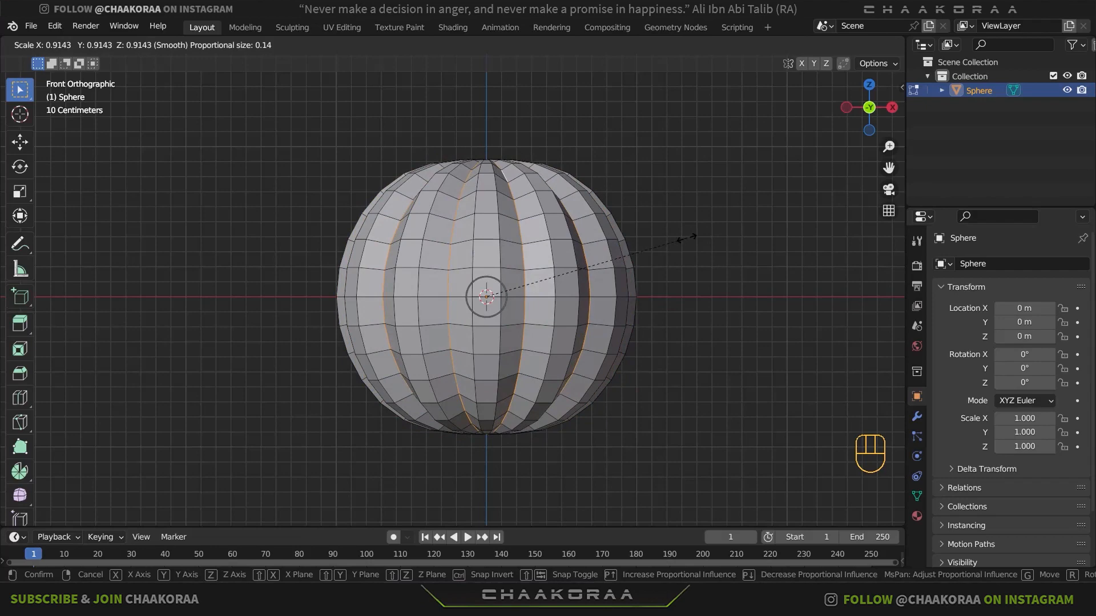
left_click(686, 238)
- Bevel the selected groove loops with 2 segments and a width of about 0.016 m
middle_click_drag(687, 238, 565, 272)
scroll(554, 249, "up", 3)
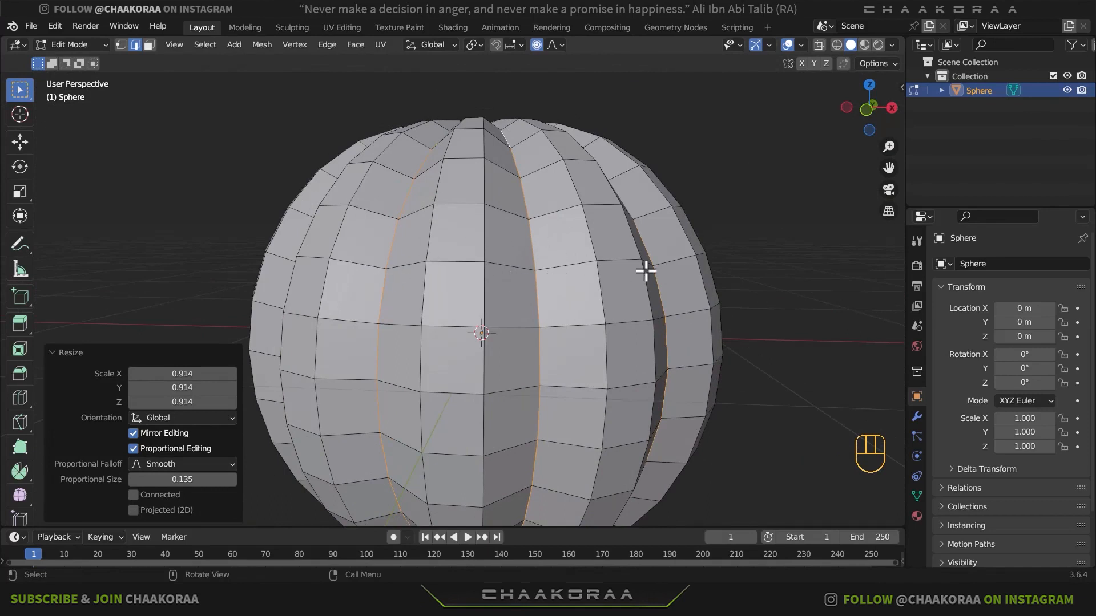
key("ctrl+b")
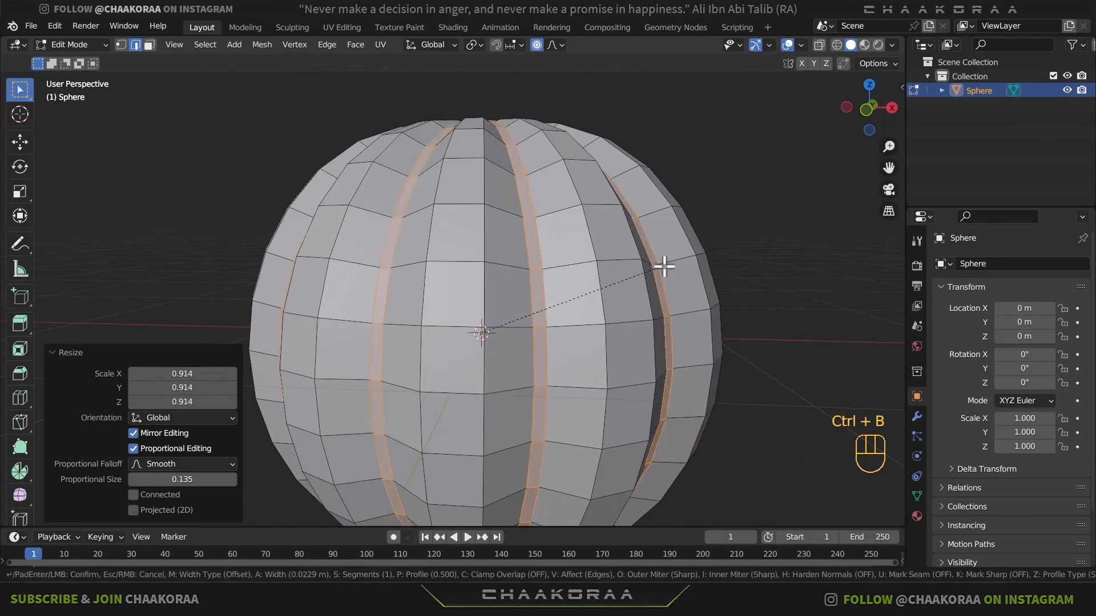
scroll(664, 267, "up", 1)
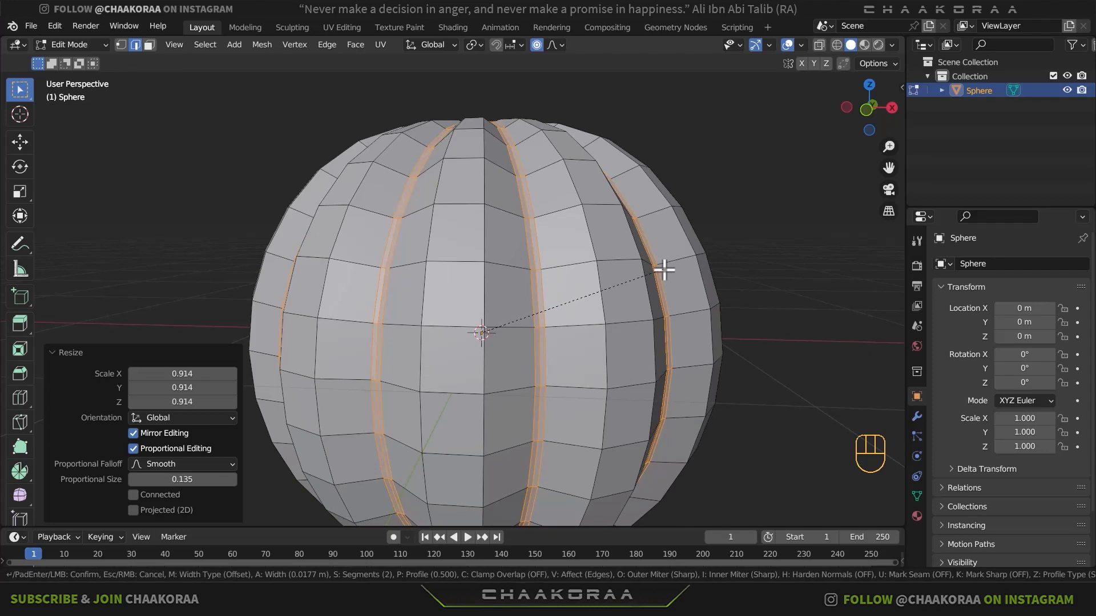
left_click(664, 271)
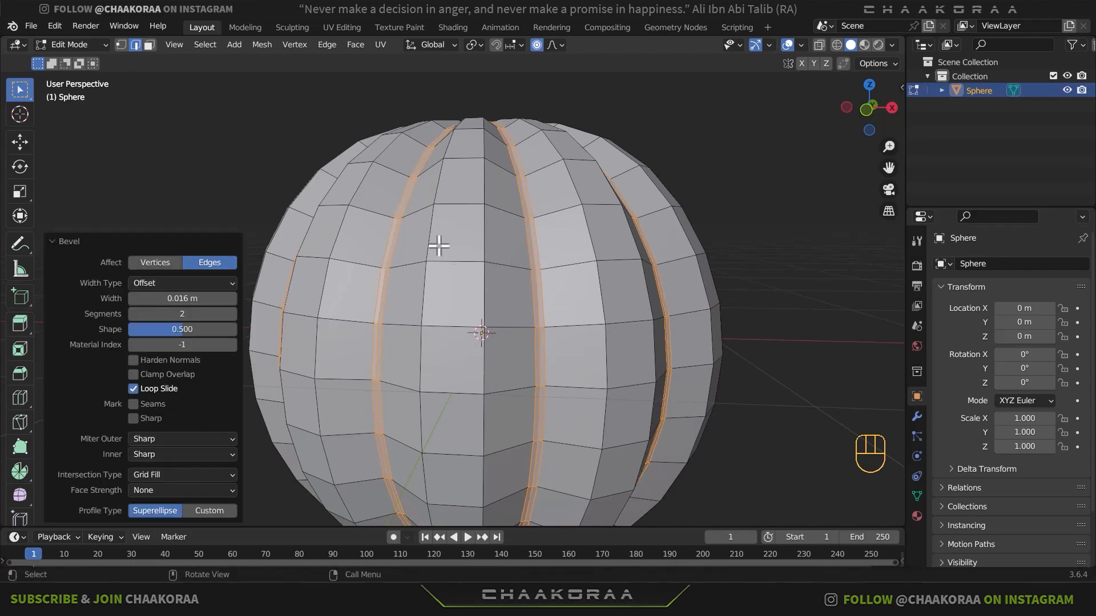
- Select only the small circular cap of faces at the top pole of the grooved sphere
middle_click_drag(604, 250, 516, 277)
key("Tab")
scroll(497, 310, "down", 3)
key("Tab")
scroll(501, 204, "up", 2)
scroll(516, 242, "up", 3)
scroll(517, 237, "up", 1)
middle_click_drag(527, 222, 522, 292, "shift")
left_click_drag(546, 182, 457, 274)
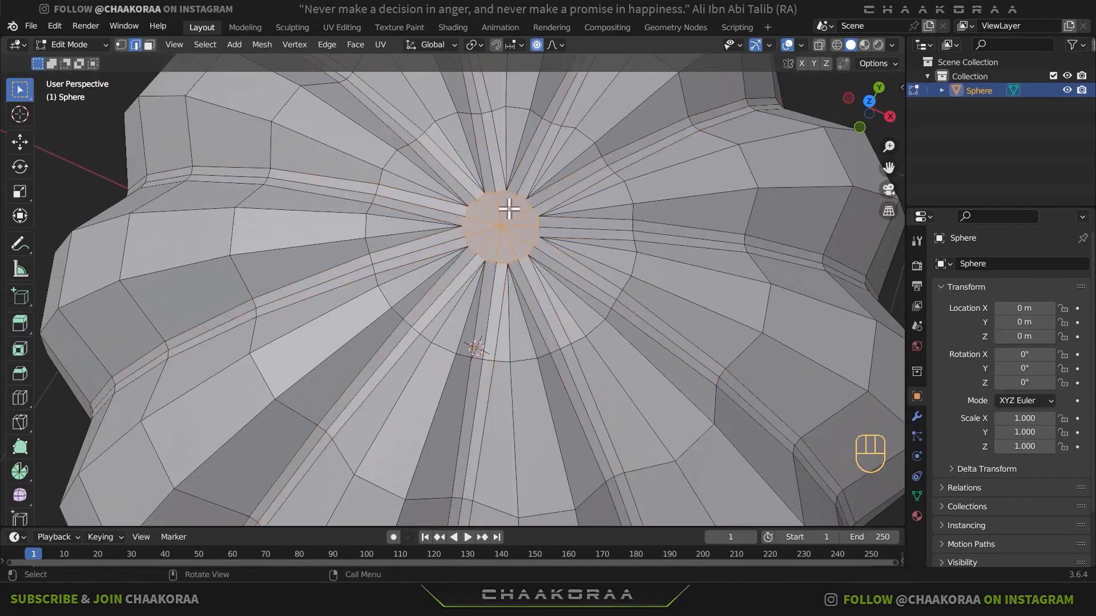
middle_click_drag(517, 238, 520, 179)
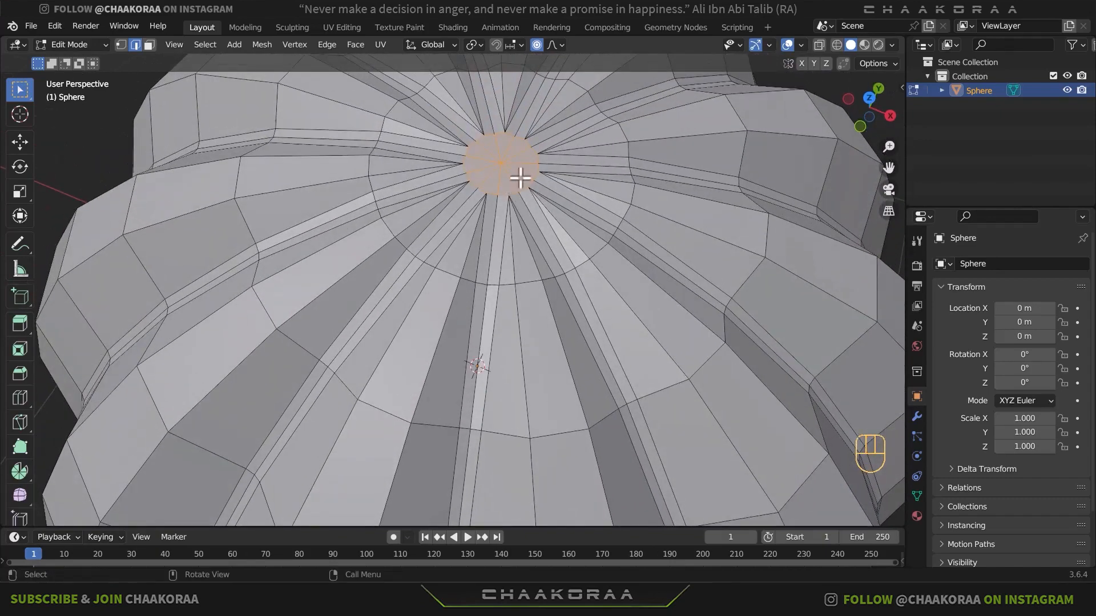
scroll(512, 201, "down", 3)
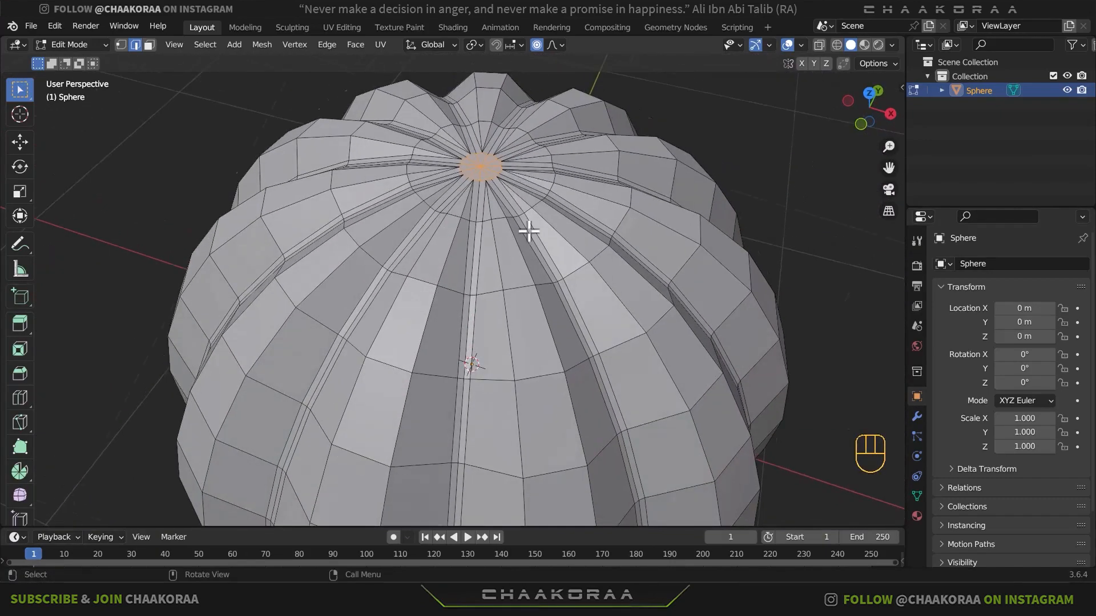
- In front view, move the top cap down about 0.198 m along Z with a proportional size of about 0.826
key("KP_1")
scroll(529, 232, "down", 4)
mouse_move(556, 266)
middle_mouse_down("shift")
mouse_move(577, 250)
mouse_move(578, 264)
middle_mouse_up("shift")
scroll(570, 263, "up", 1)
scroll(605, 229, "up", 1)
key("g")
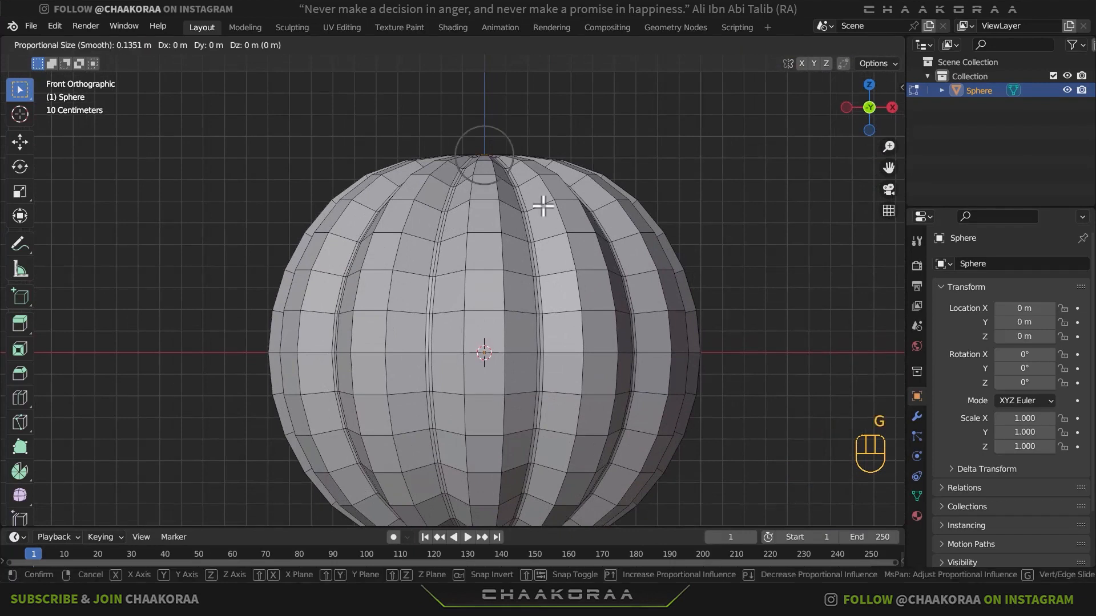
key("z")
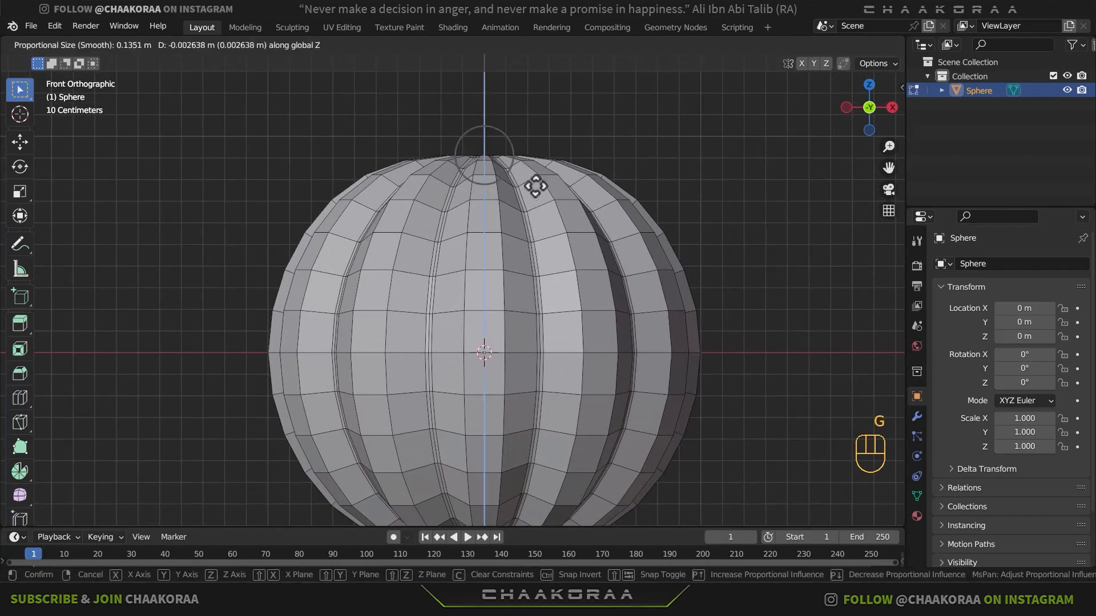
scroll(528, 200, "down", 6)
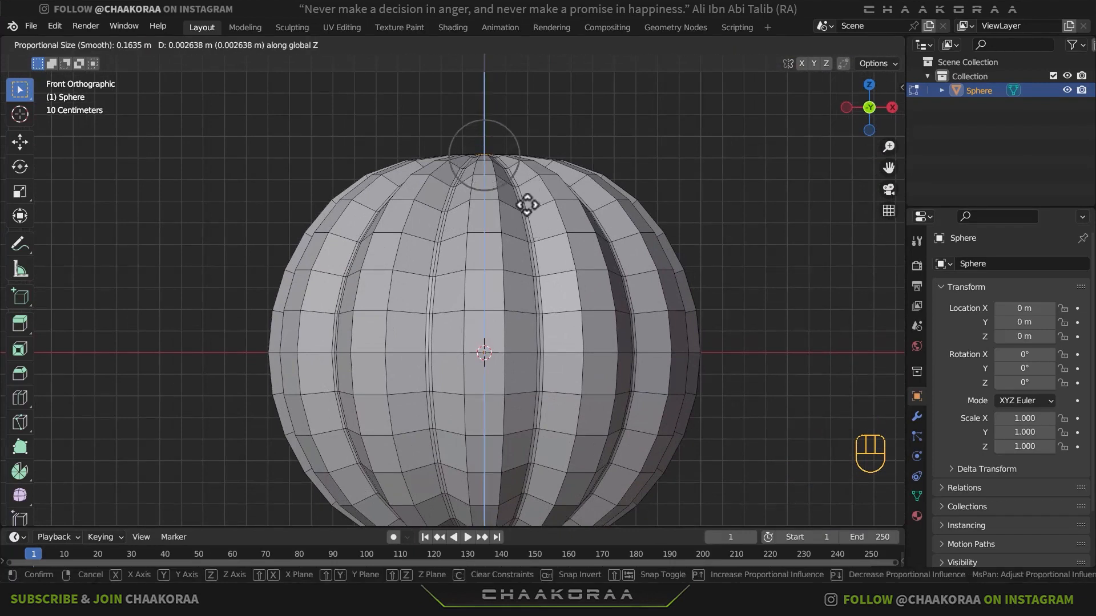
scroll(527, 205, "down", 7)
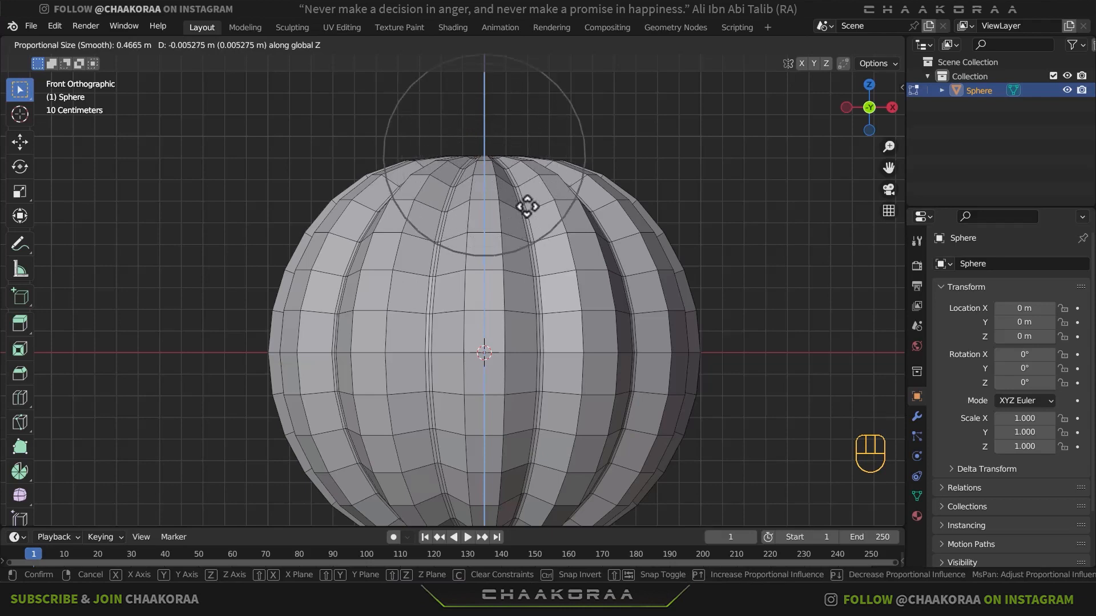
scroll(526, 220, "down", 2)
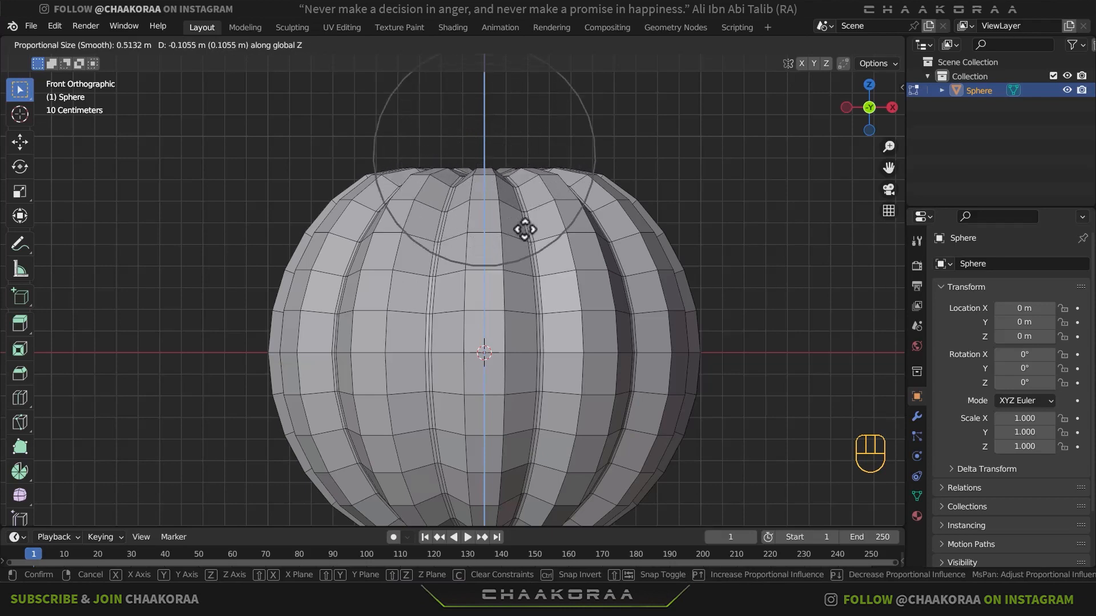
scroll(523, 240, "down", 4)
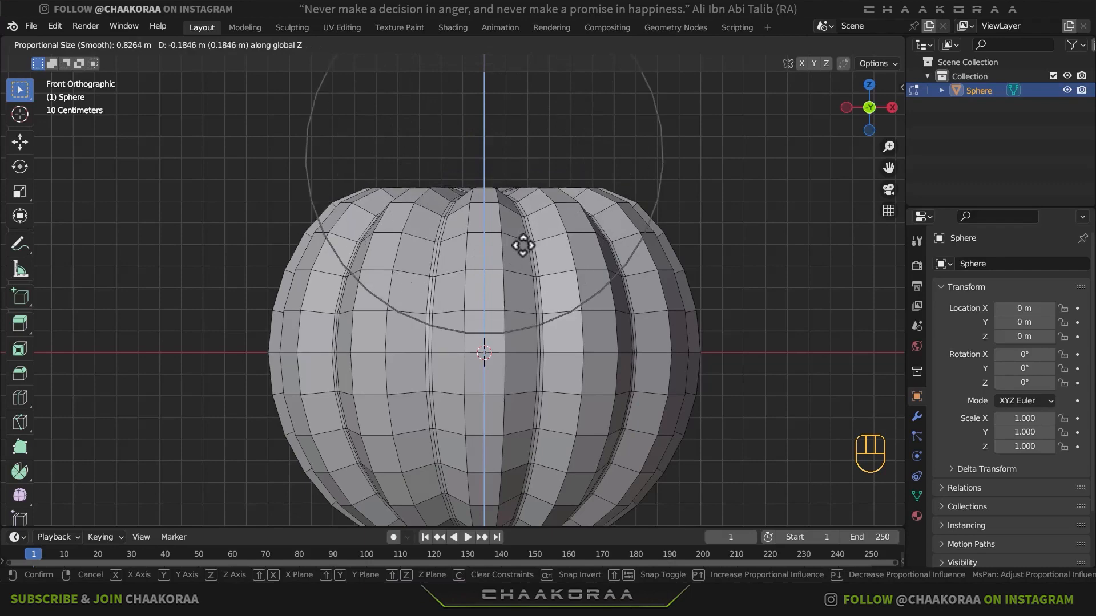
left_click(523, 243)
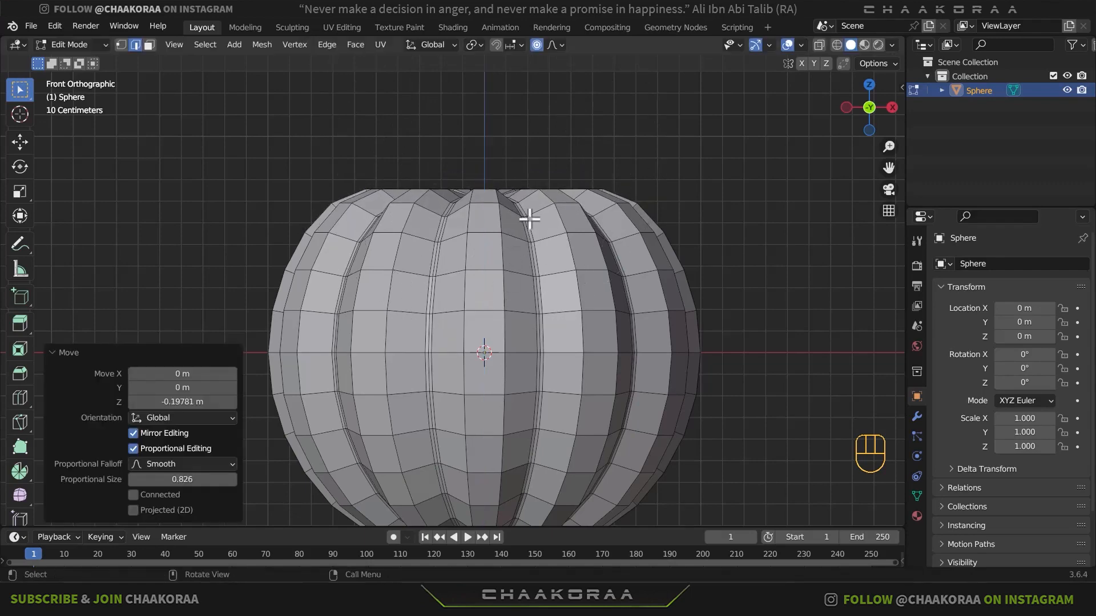
- Lower the top cap a further 0.039 m or so along Z with a proportional size of about 0.424
mouse_move(541, 206)
middle_mouse_down()
mouse_move(502, 264)
mouse_move(538, 216)
middle_mouse_up()
key("g")
key("z")
scroll(538, 215, "up", 7)
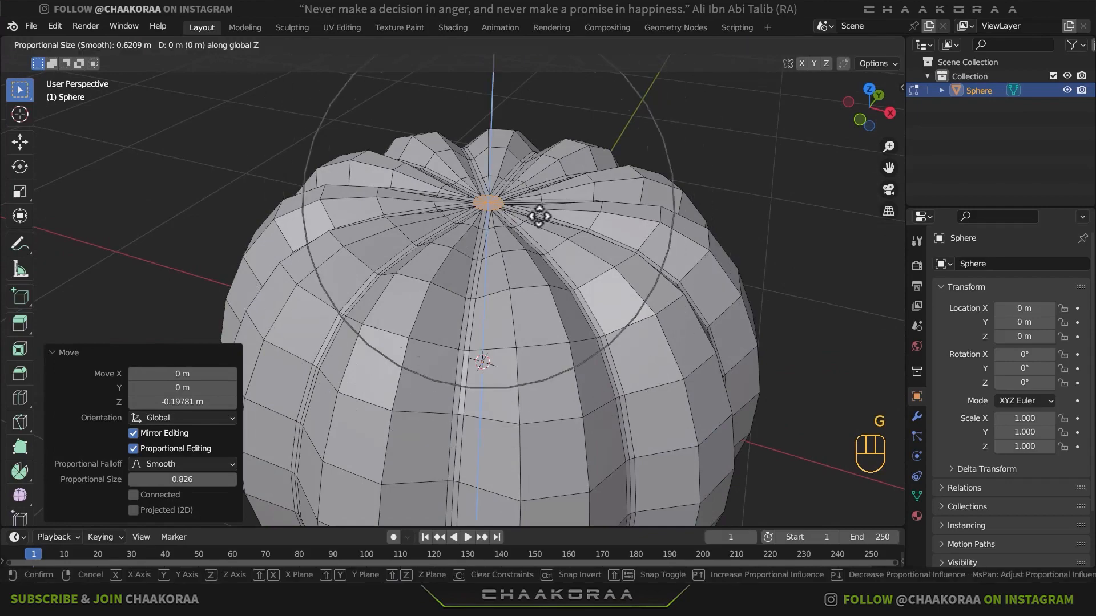
left_click(540, 220)
- Lower the selected top cap about 0.057 m further along Z with a proportional size of 1.1
middle_click_drag(539, 220, 560, 254)
scroll(565, 211, "down", 5)
key("g")
key("z")
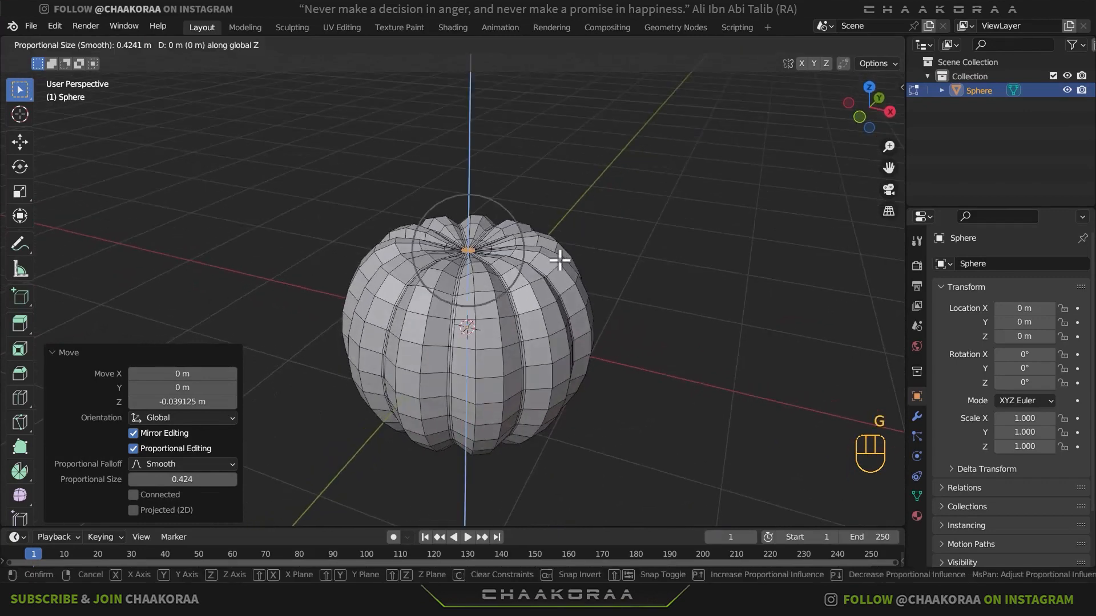
scroll(559, 260, "down", 4)
scroll(558, 260, "down", 5)
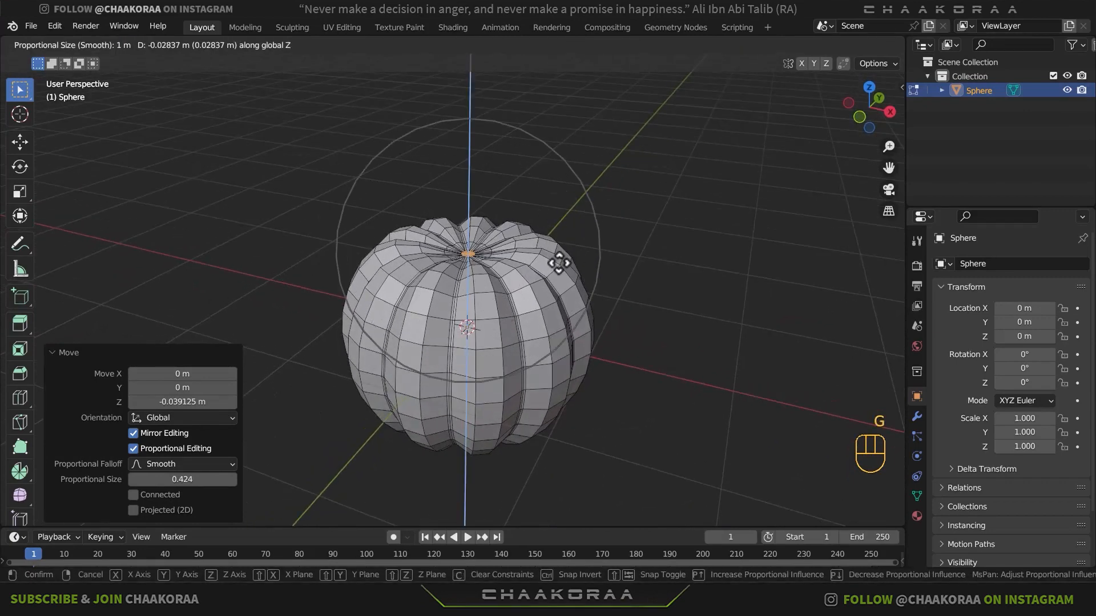
scroll(558, 263, "down", 1)
left_click(543, 269)
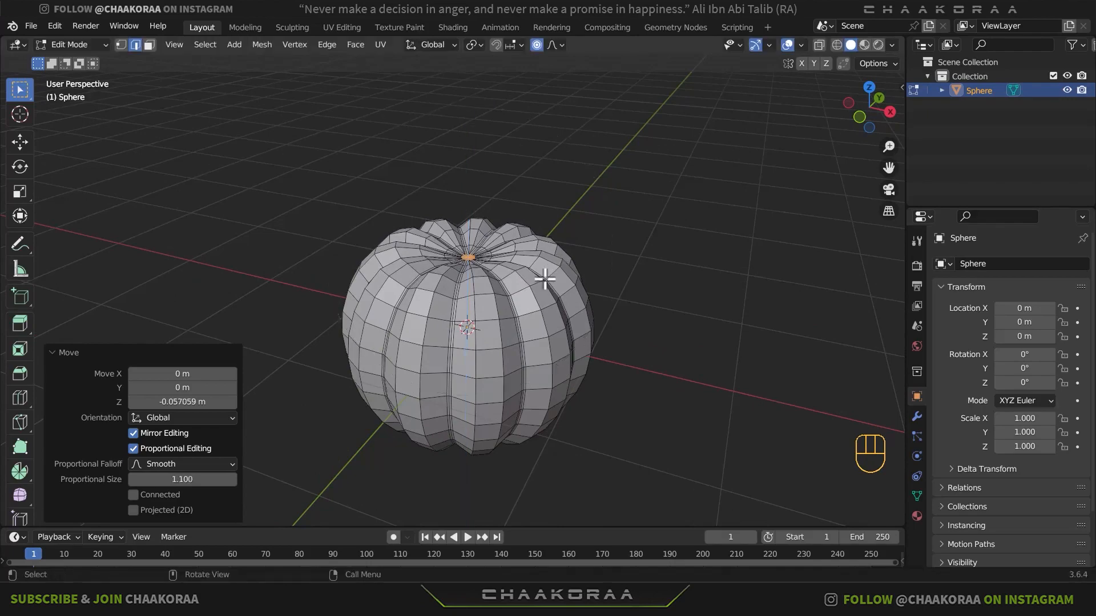
- Select the circular cap at the bottom pole and, in front view, raise it about 0.256 m along Z with a proportional size of about 1.331
middle_click_drag(542, 269, 497, 263)
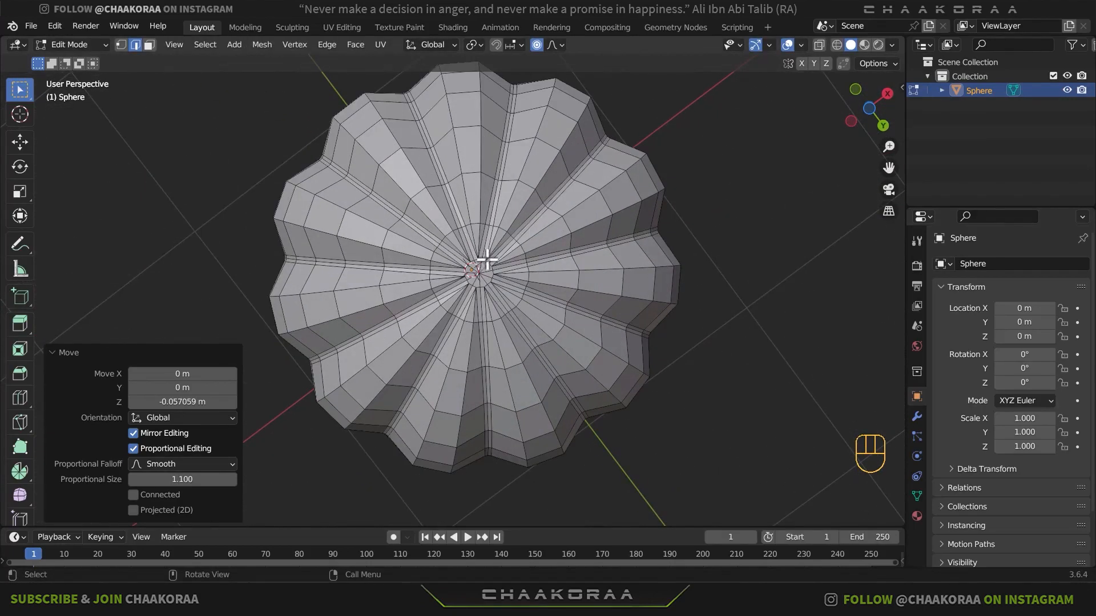
left_click(473, 280)
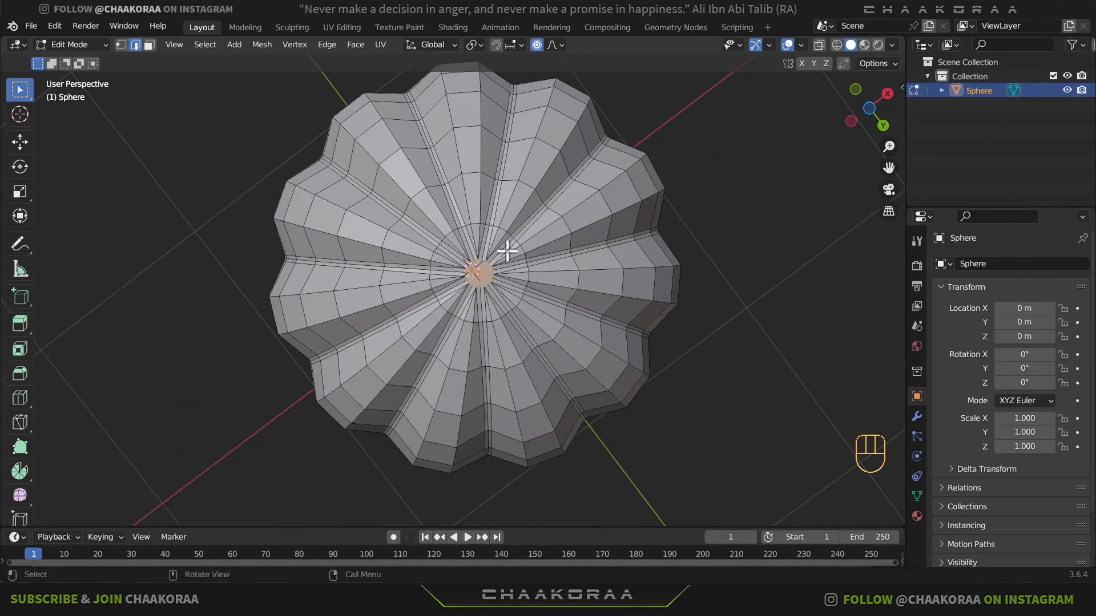
key("KP_1")
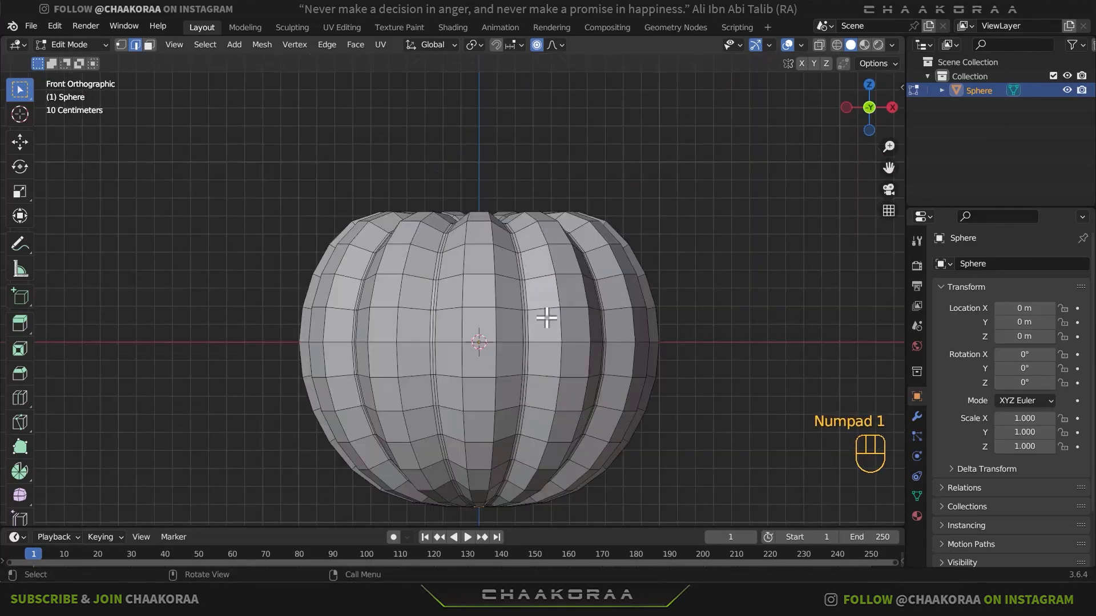
middle_click_drag(546, 318, 548, 264, "shift")
key("g")
middle_click(562, 283)
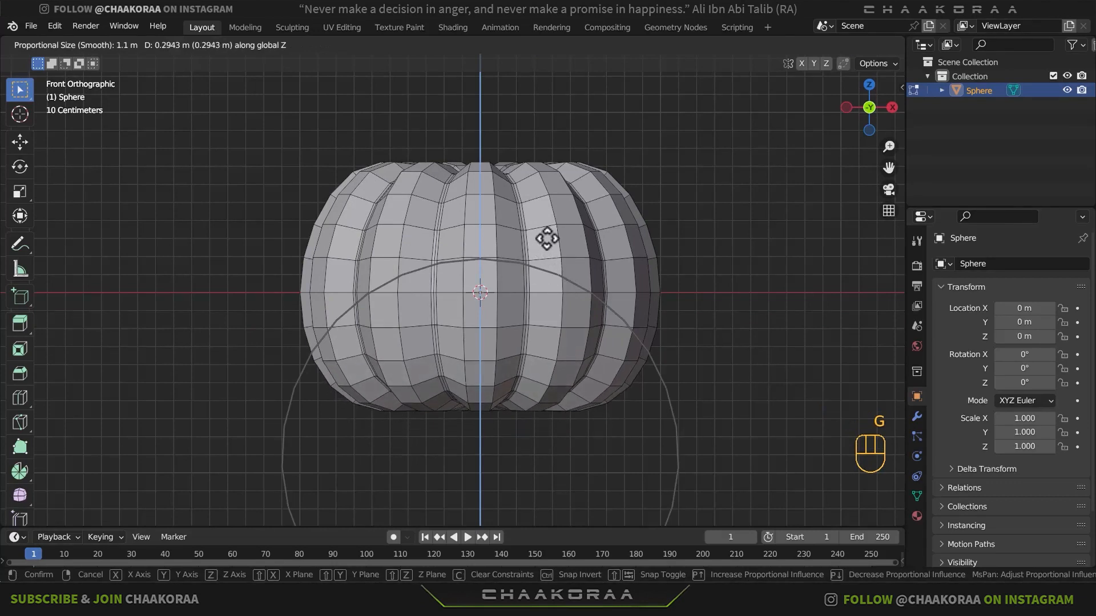
scroll(546, 239, "down", 2)
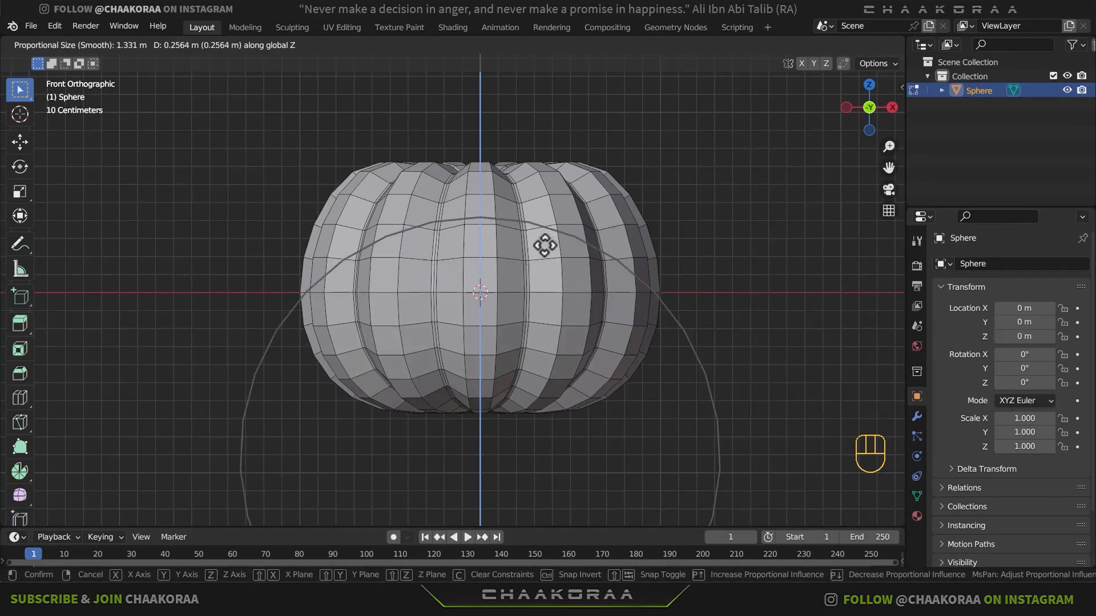
left_click(545, 245)
- Select the circular cap at the top pole and show the mesh in front view with X-ray enabled
key("Tab")
middle_click_drag(563, 237, 511, 298)
key("Tab")
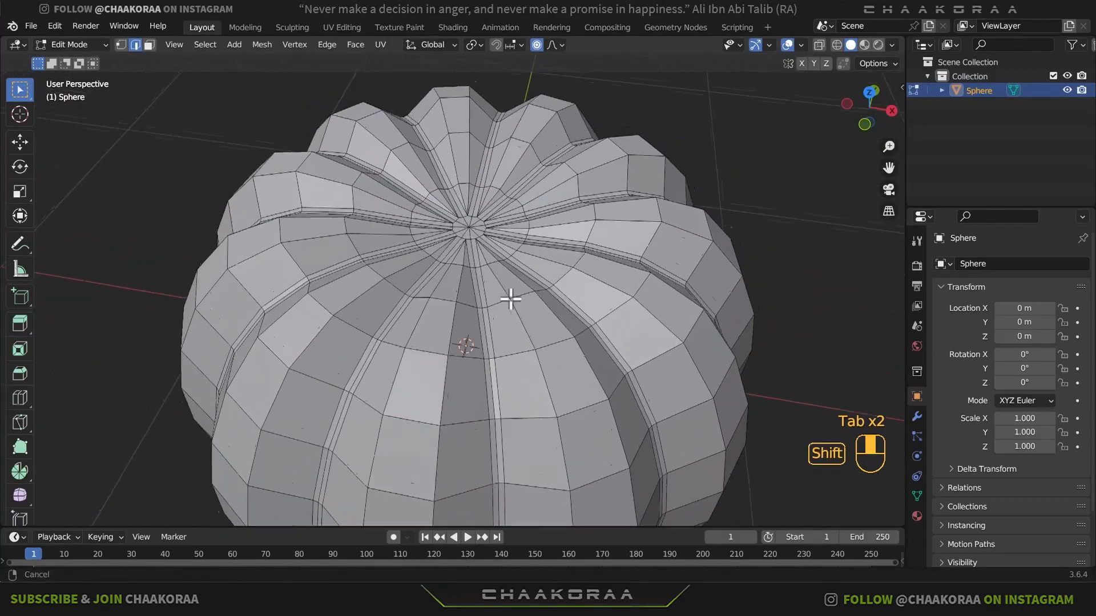
scroll(511, 299, "up", 2)
left_click_drag(498, 188, 434, 240)
key("KP_1")
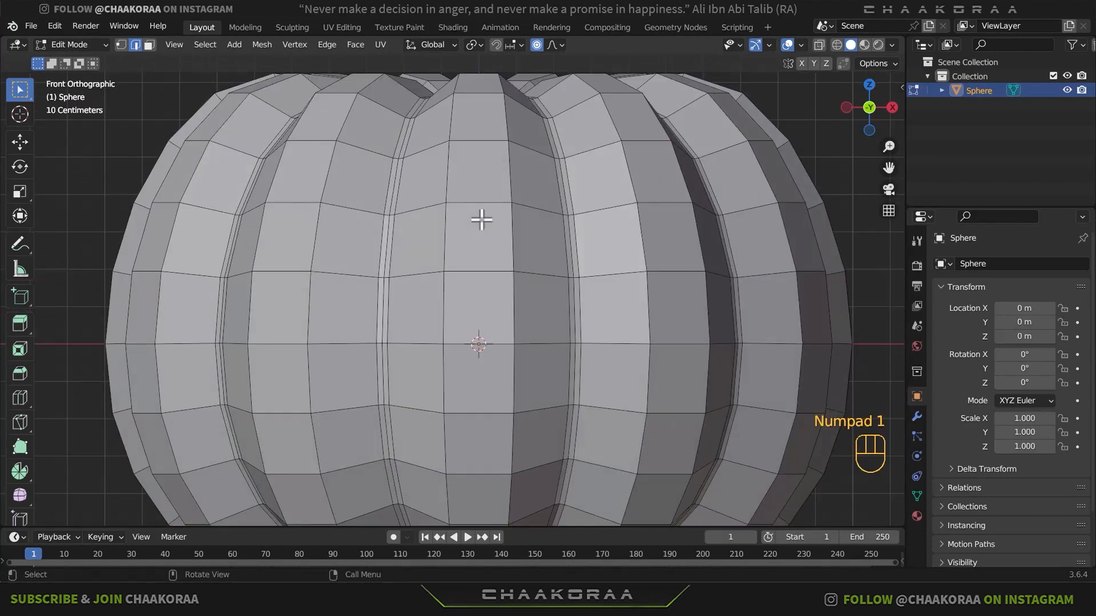
middle_click_drag(479, 220, 562, 262, "shift")
key("alt+z")
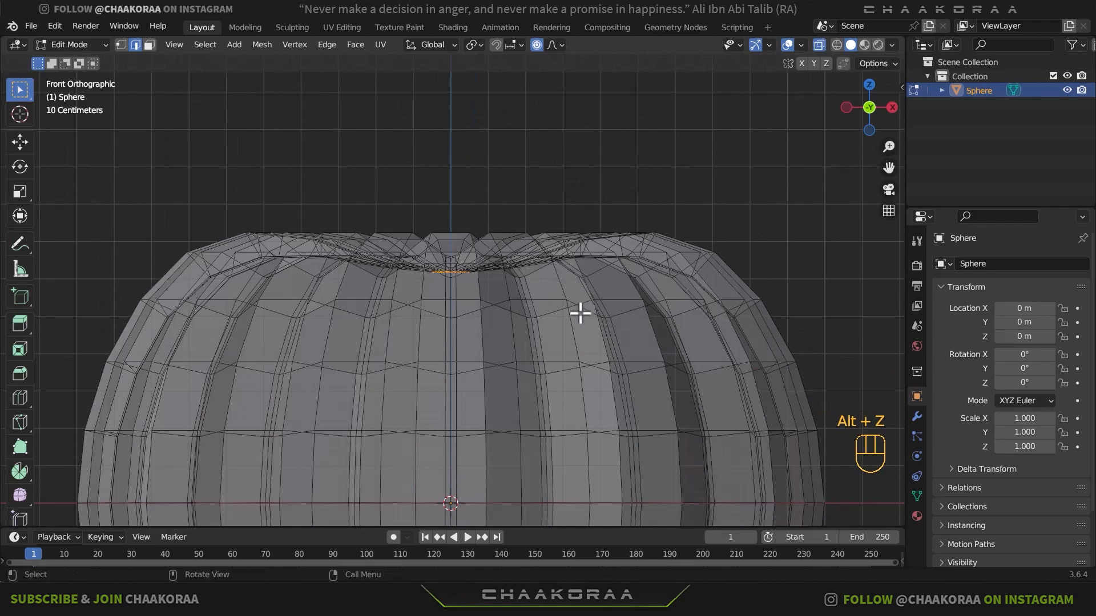
- Extrude the top cap about 0.160 m along its normal to start the stem
key("e")
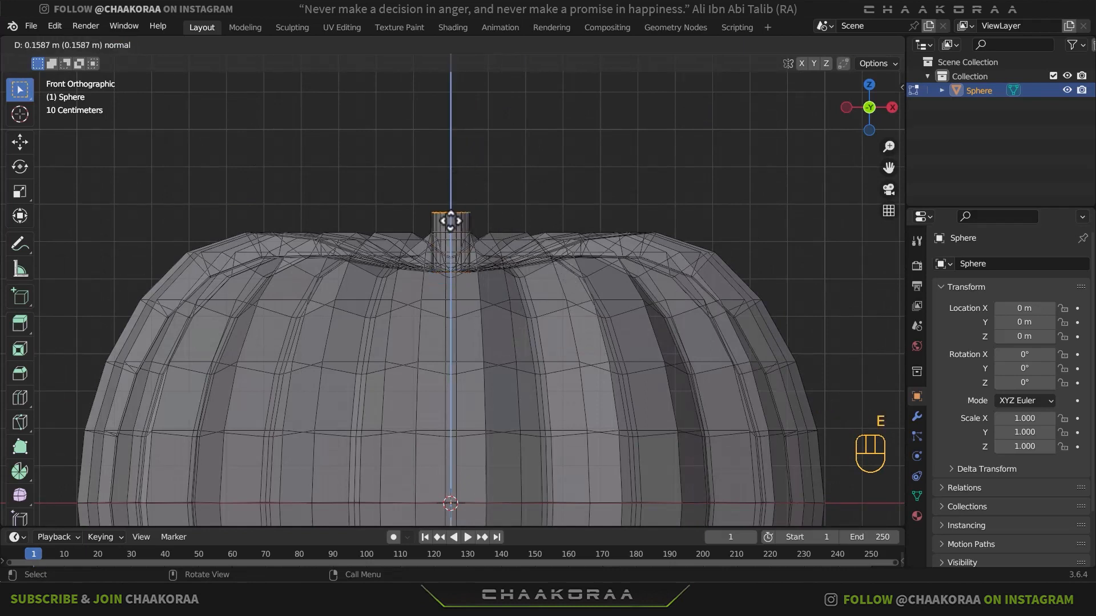
left_click(473, 172)
key("r")
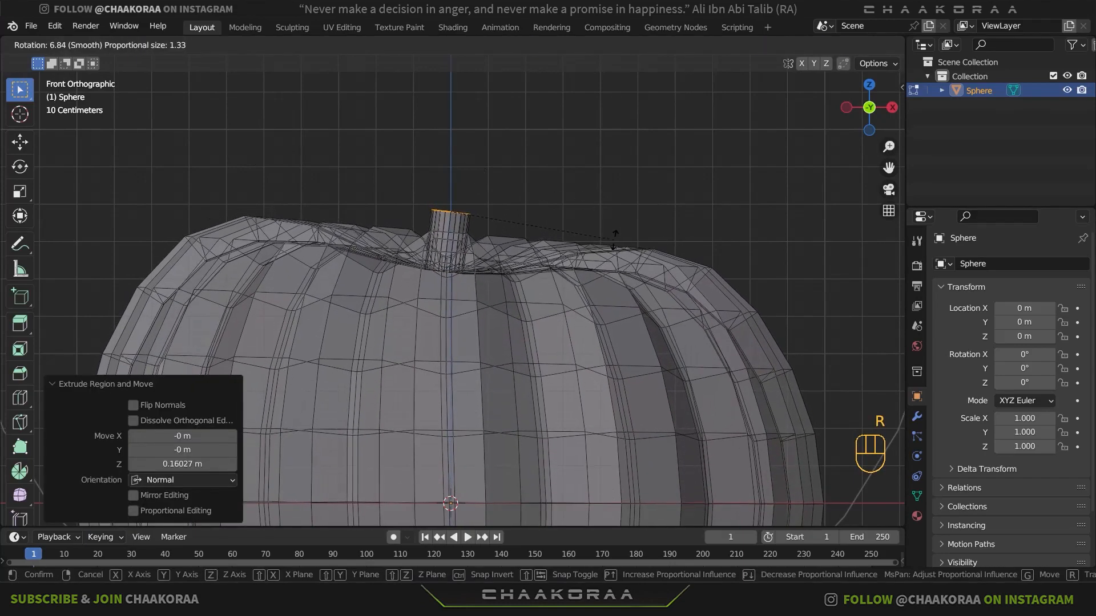
right_click(615, 241)
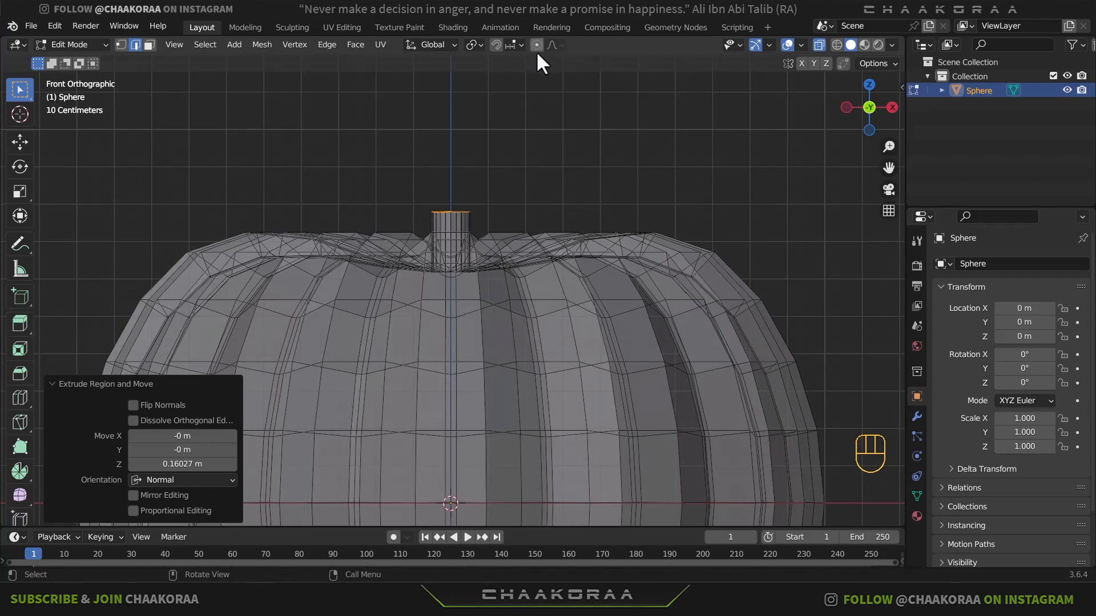
- With proportional editing off, tilt the stem's top and shift it about 0.029 m in X and -0.015 m in Z
key("r")
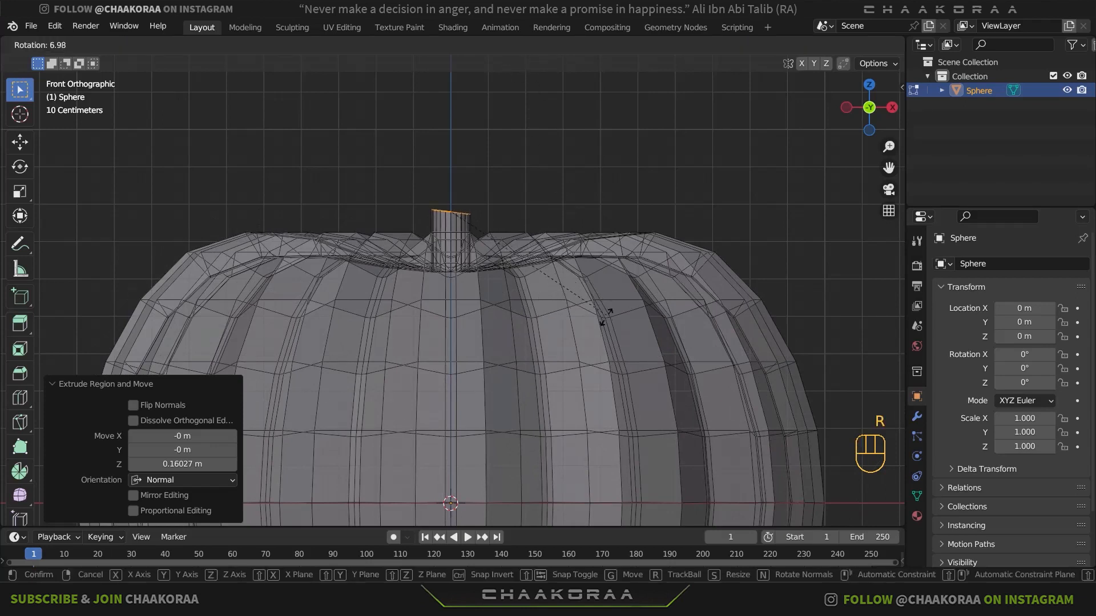
left_click(542, 291)
key("g")
left_click(556, 297)
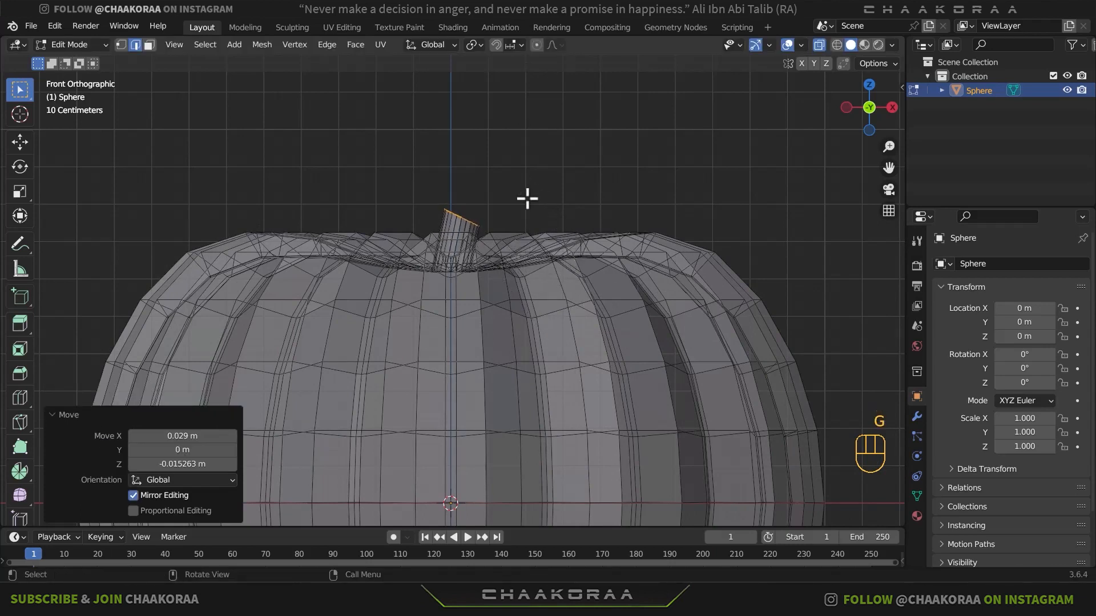
- Extrude a second, slanted stem segment up toward positive X and scale its end to about 1.38 along X
key("ctrl")
right_click(505, 162, "ctrl")
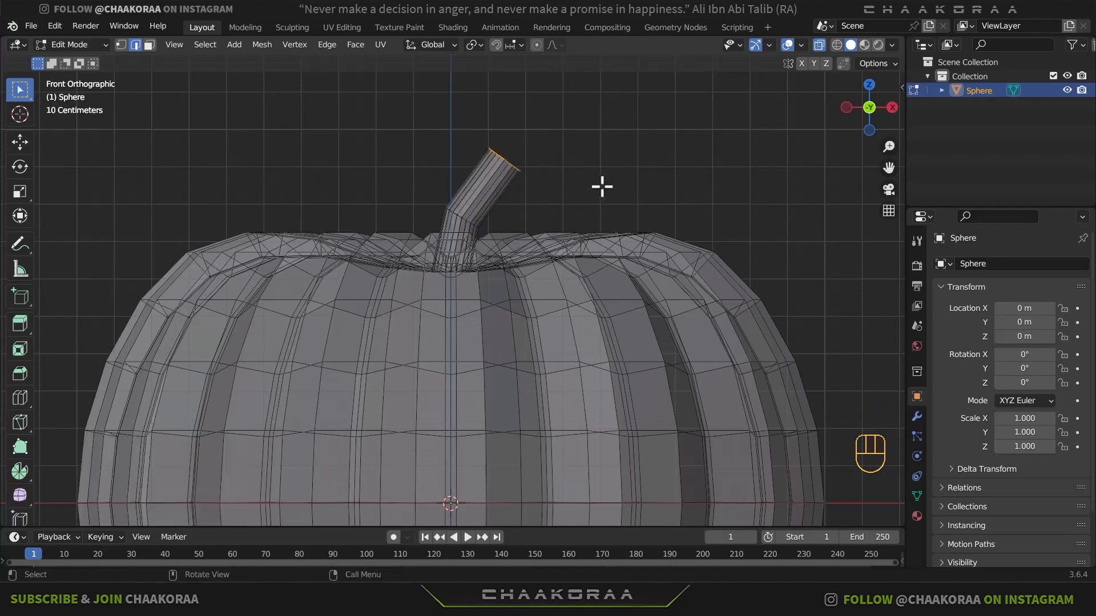
key("s")
key("x")
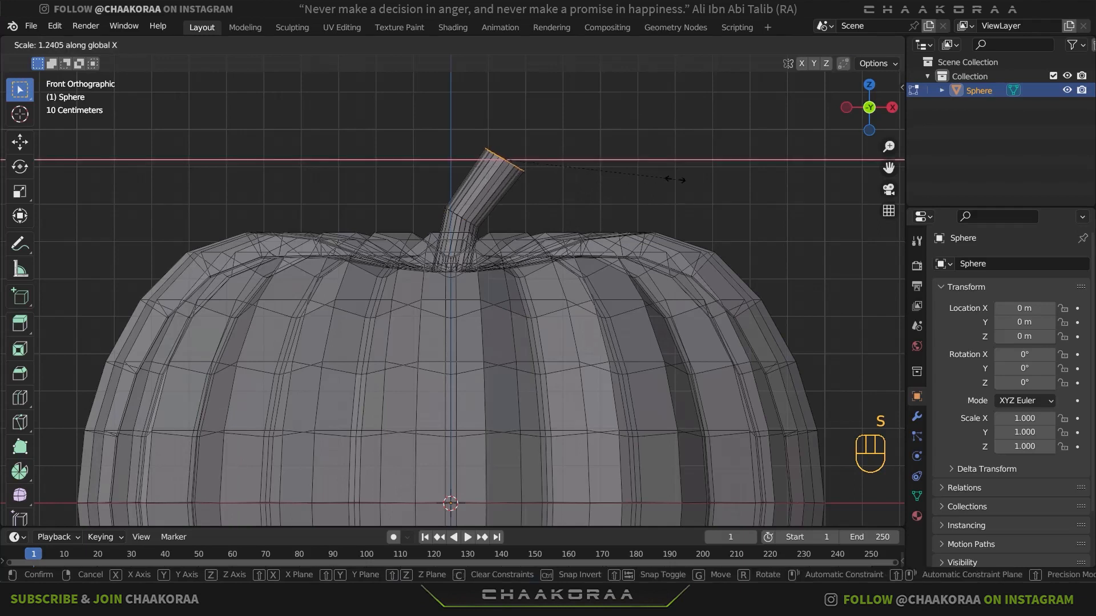
left_click(695, 181)
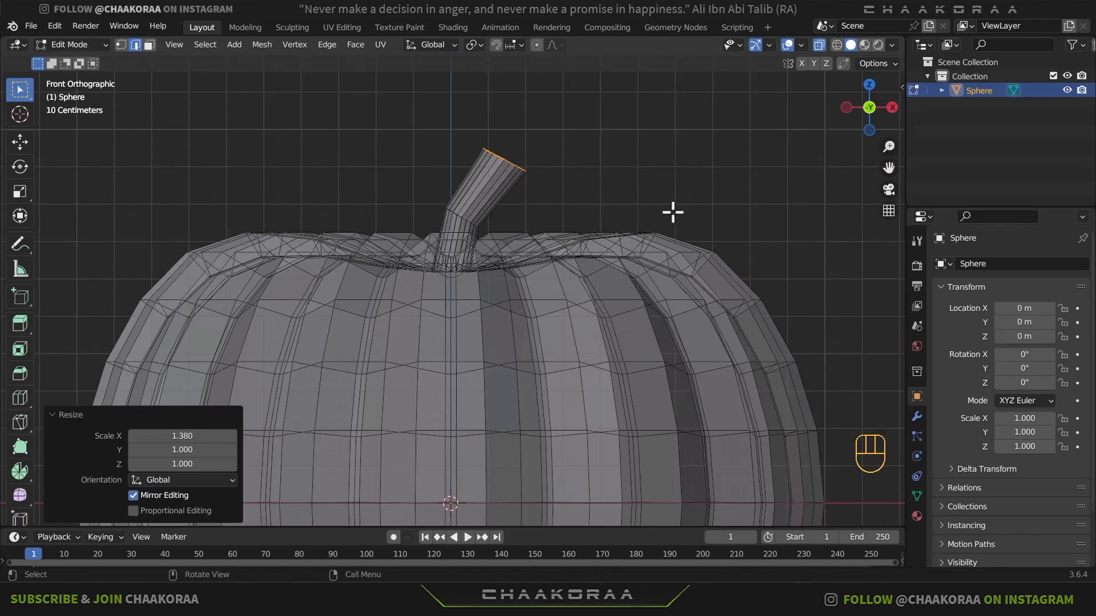
- Rotate the stem's end by about 8.5° and another 13.2°, nudging it slightly toward positive X in between
key("r")
left_click(678, 244)
key("g")
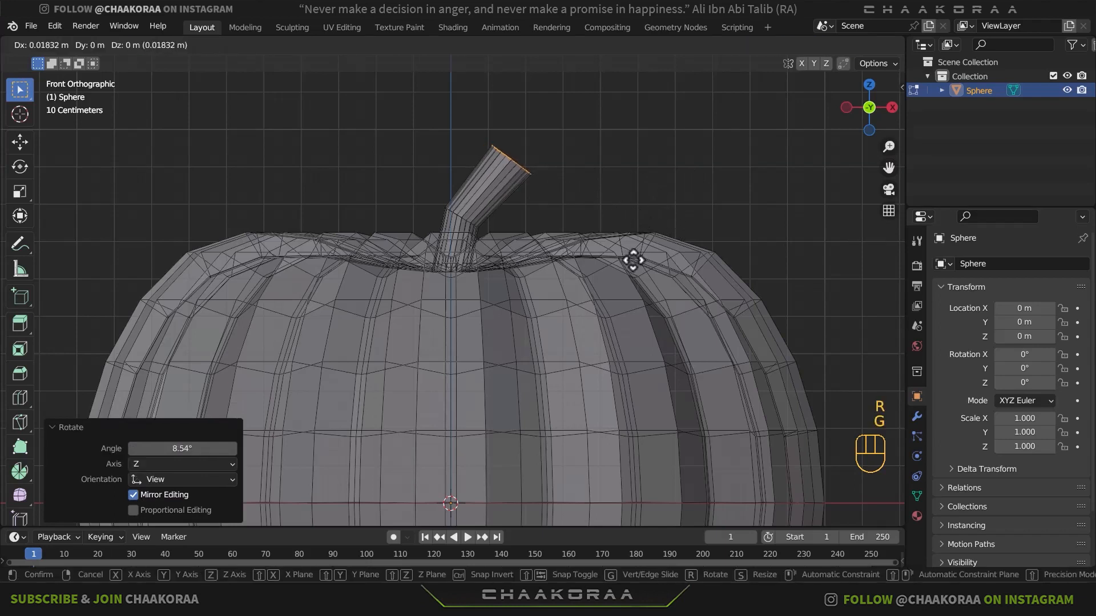
left_click(632, 257)
key("r")
left_click(669, 313)
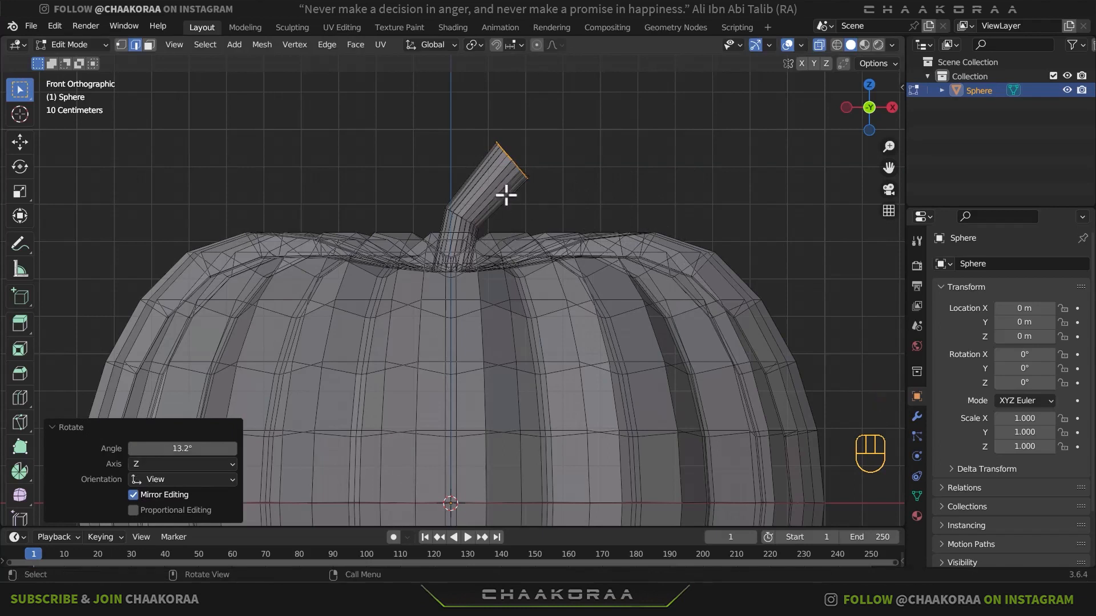
- Scale the stem's end up uniformly to about 1.223 and move it slightly outward
key("s")
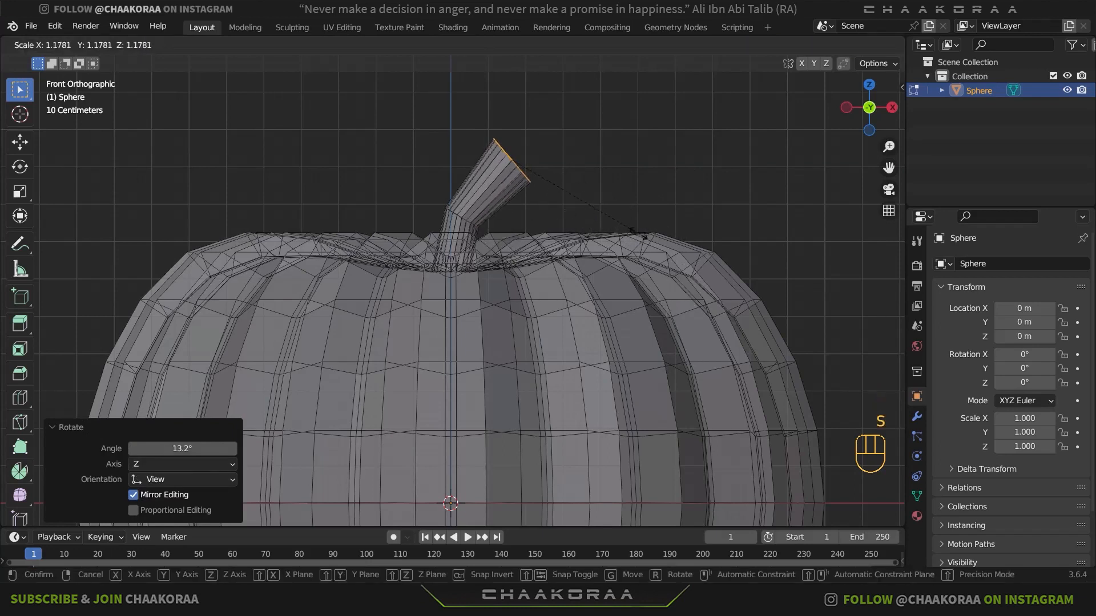
left_click(642, 234)
key("g")
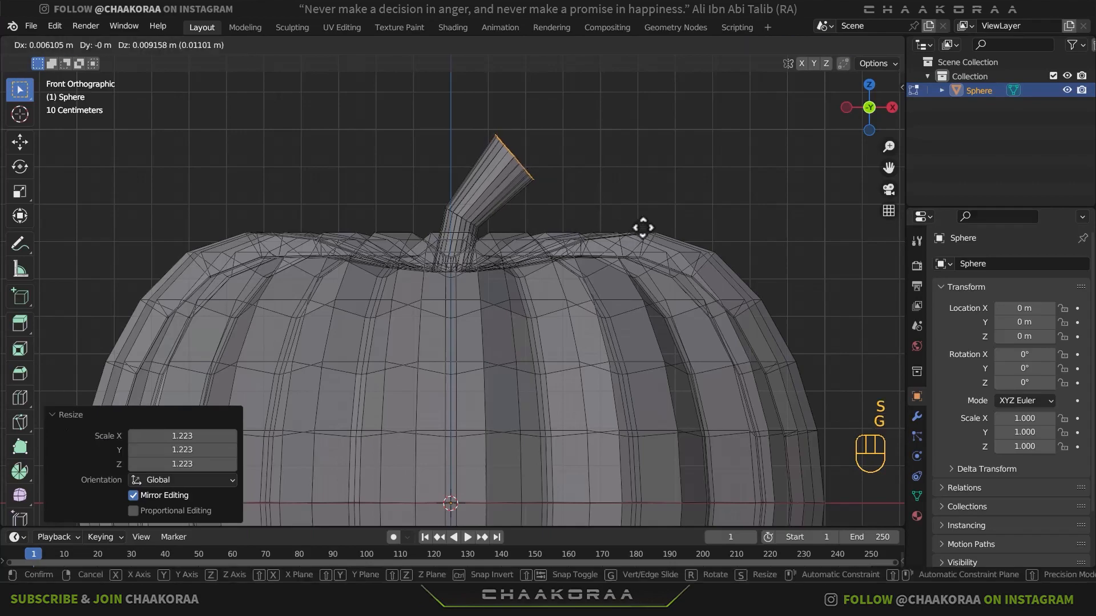
left_click(643, 228)
key("s")
- Return to Object Mode, turn X-ray off and view the pumpkin in perspective
key("Tab")
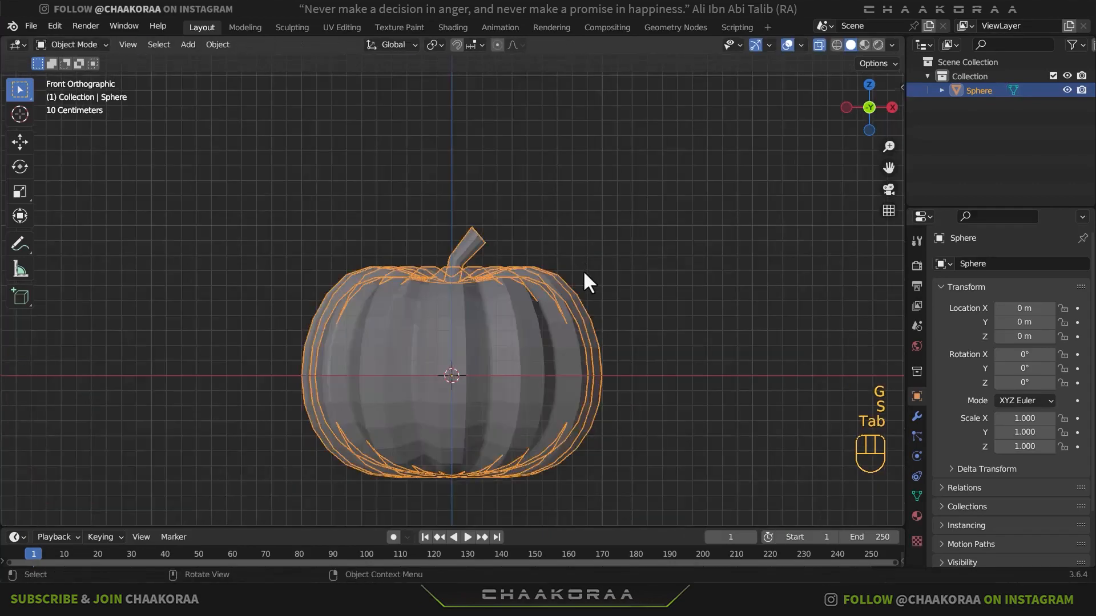
middle_click_drag(583, 269, 501, 262)
key("alt+z")
key("Tab")
key("Tab")
middle_click_drag(480, 323, 543, 331)
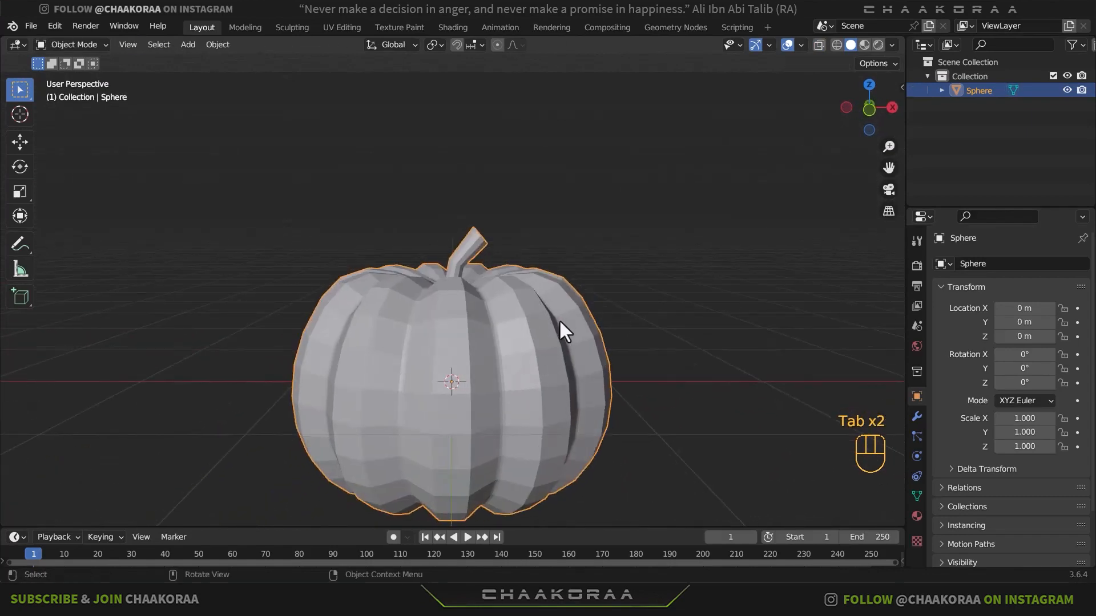
- Add a Subdivision Surface modifier with level 2 to the pumpkin
left_click(916, 417)
left_click(946, 265)
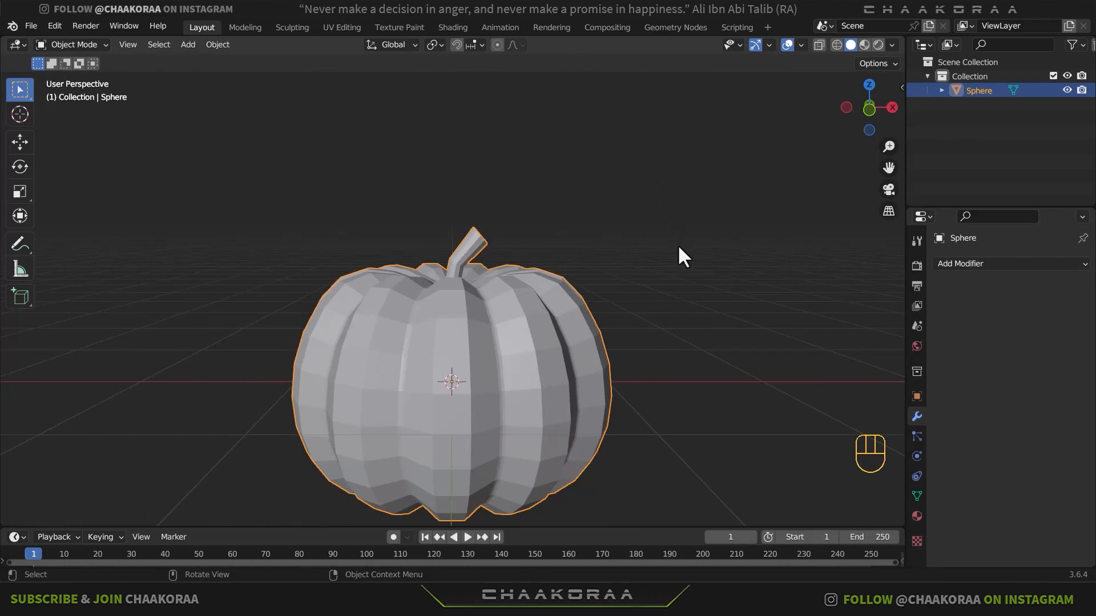
key("ctrl")
key("ctrl+2")
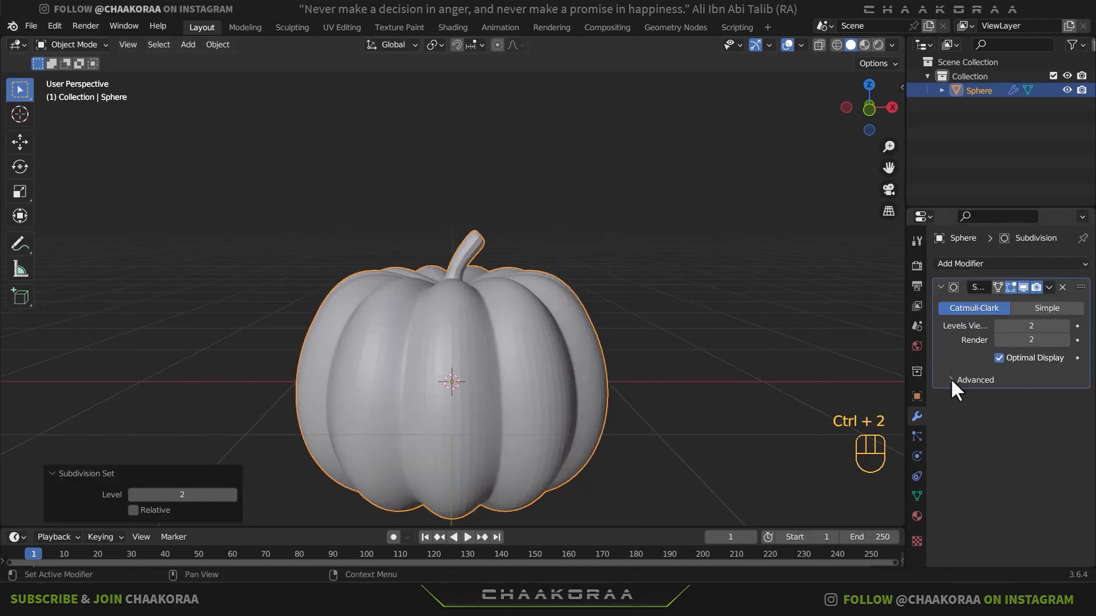
- Apply Shade Smooth to the pumpkin and check its surface from several angles
middle_click_drag(541, 415, 541, 260)
scroll(521, 397, "down", 2)
right_click(444, 319)
left_click(461, 309)
scroll(452, 282, "up", 5)
scroll(500, 288, "down", 2)
scroll(509, 294, "down", 2)
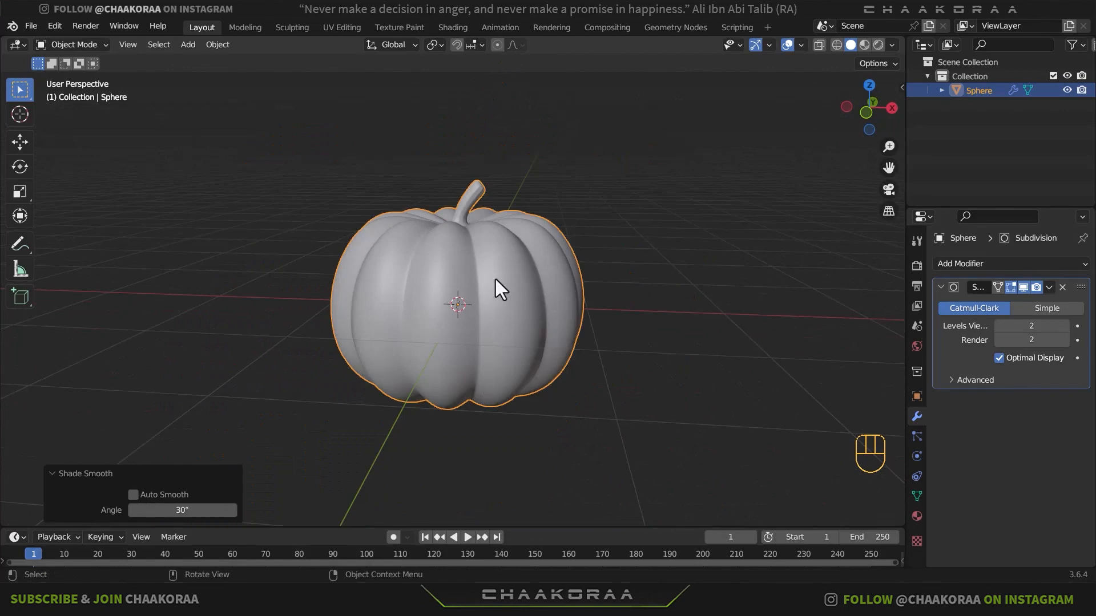
middle_click_drag(504, 288, 544, 342, "shift")
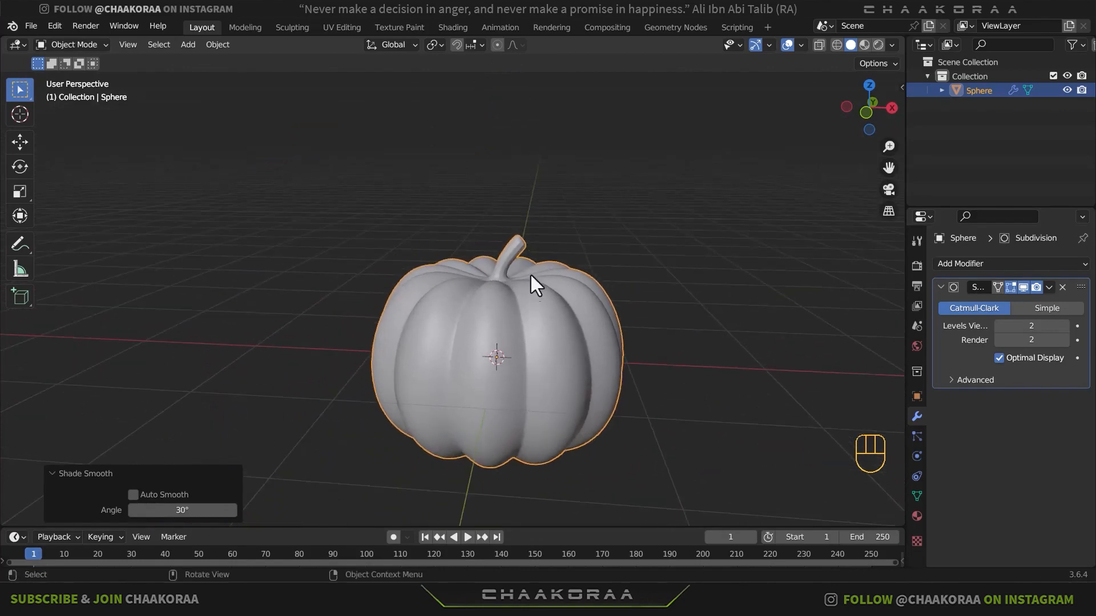
- In Edit Mode, add a loop cut around the stem's upper segment and slide it close to the tip, at about -0.83
scroll(531, 272, "up", 2)
scroll(531, 273, "up", 3)
key("Tab")
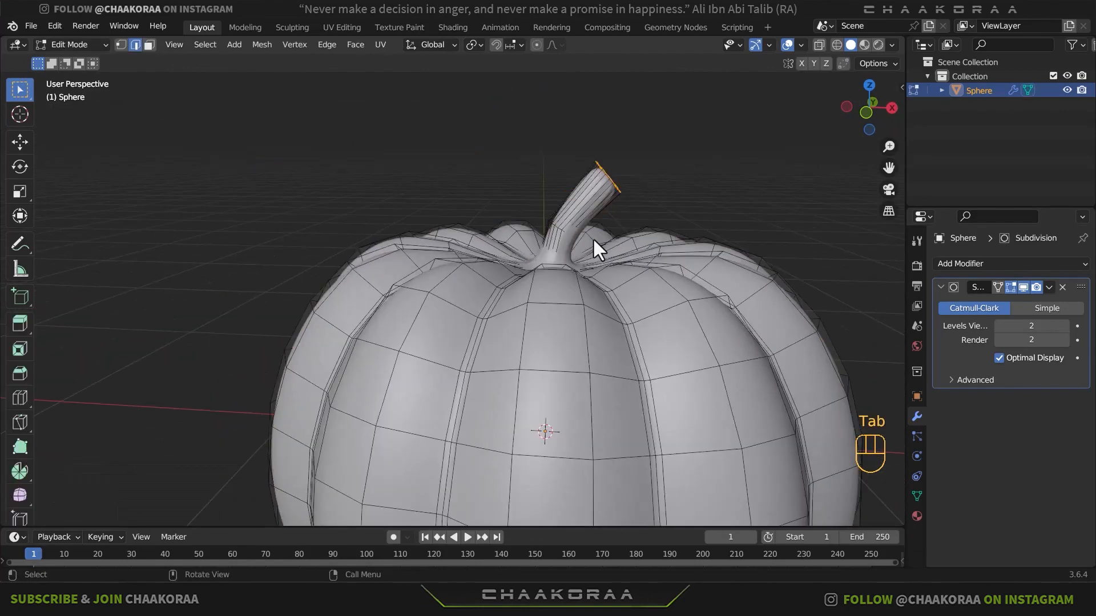
middle_click_drag(643, 228, 610, 259, "shift")
scroll(577, 221, "up", 1)
middle_click_drag(595, 192, 586, 205, "shift")
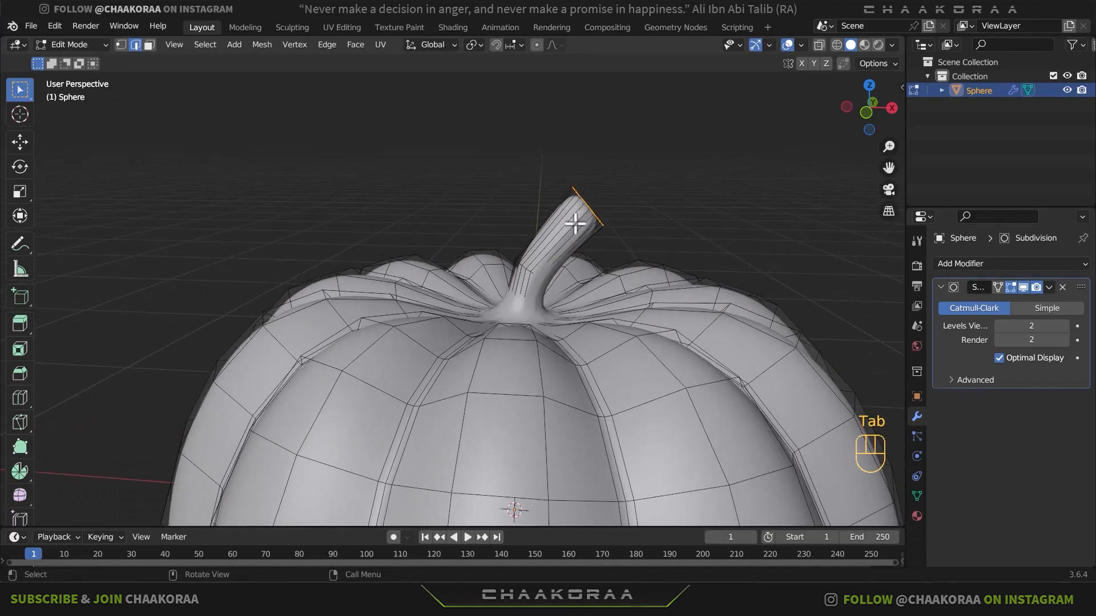
key("ctrl+r")
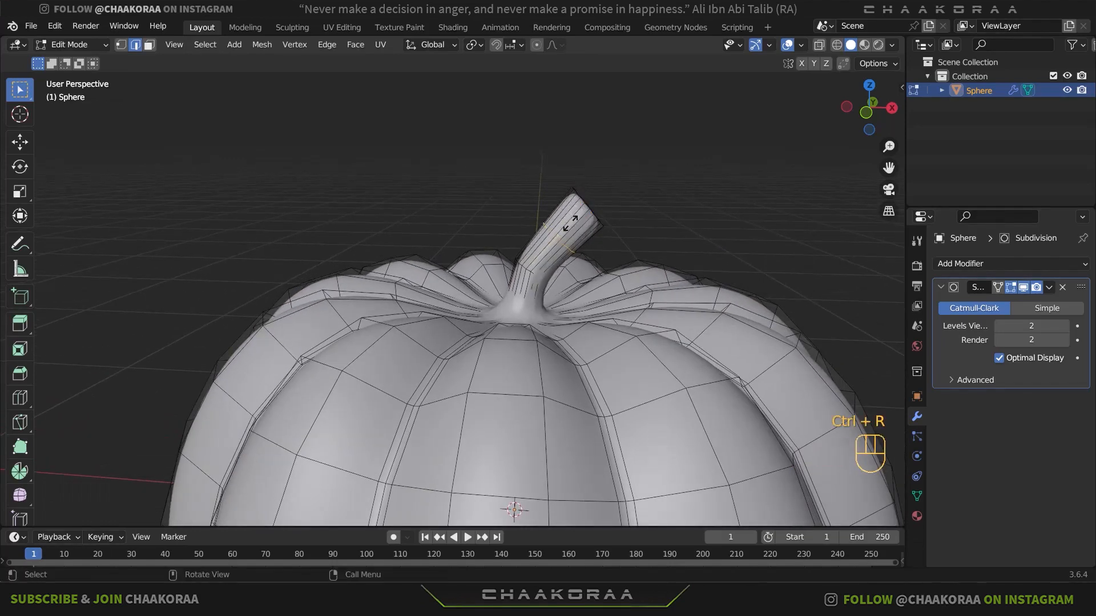
left_click(574, 214)
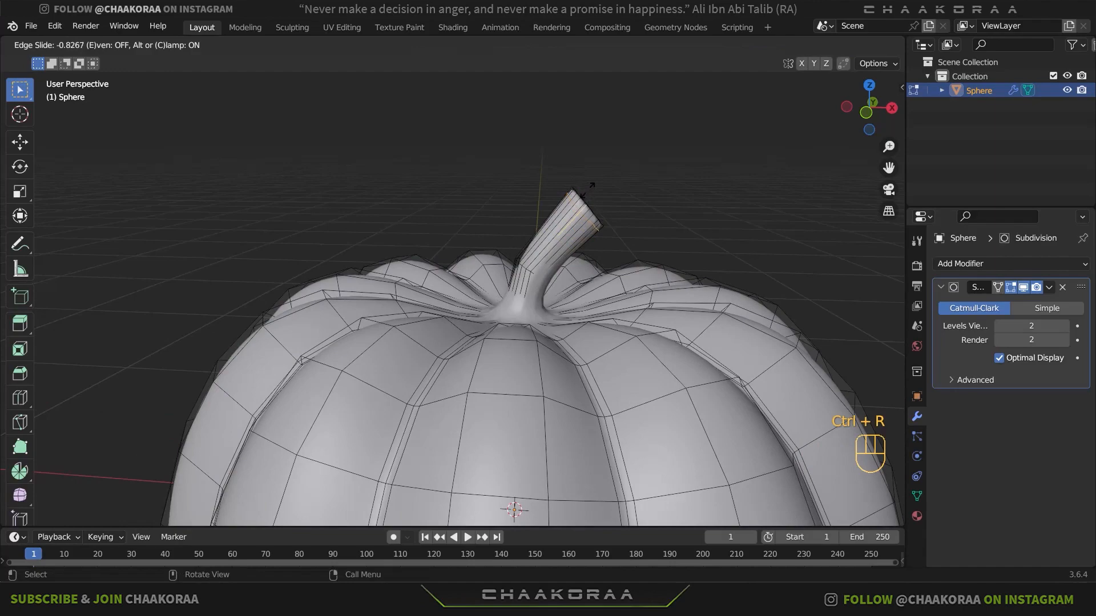
left_click(585, 191)
- Inset the faces of the stem's end cap by about 0.015 m
key("Tab")
middle_click_drag(625, 290, 541, 262)
key("Tab")
key("ctrl+r")
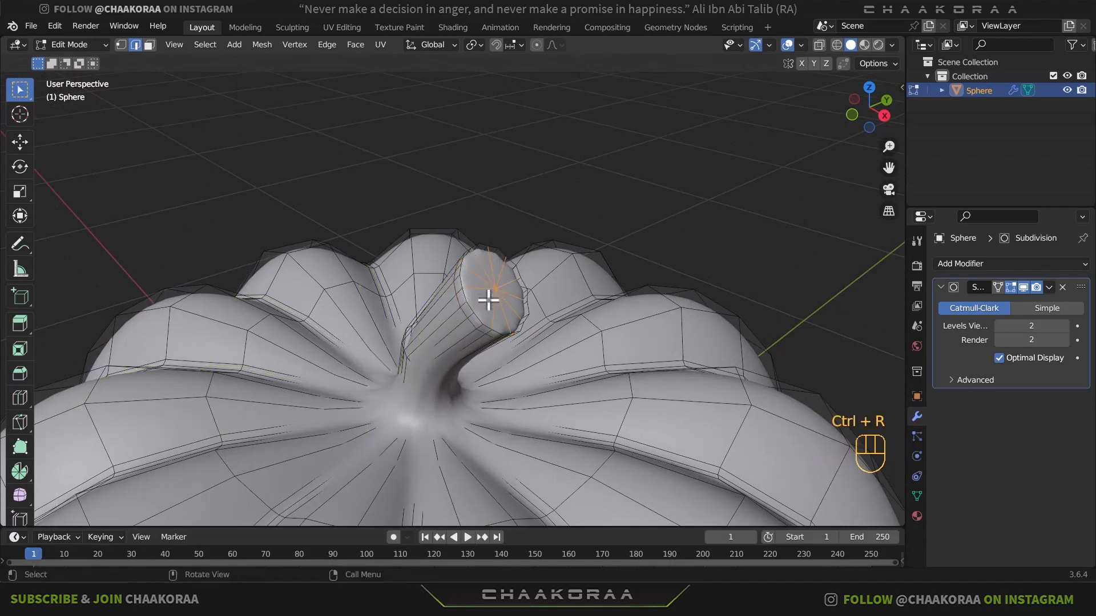
left_click(148, 45)
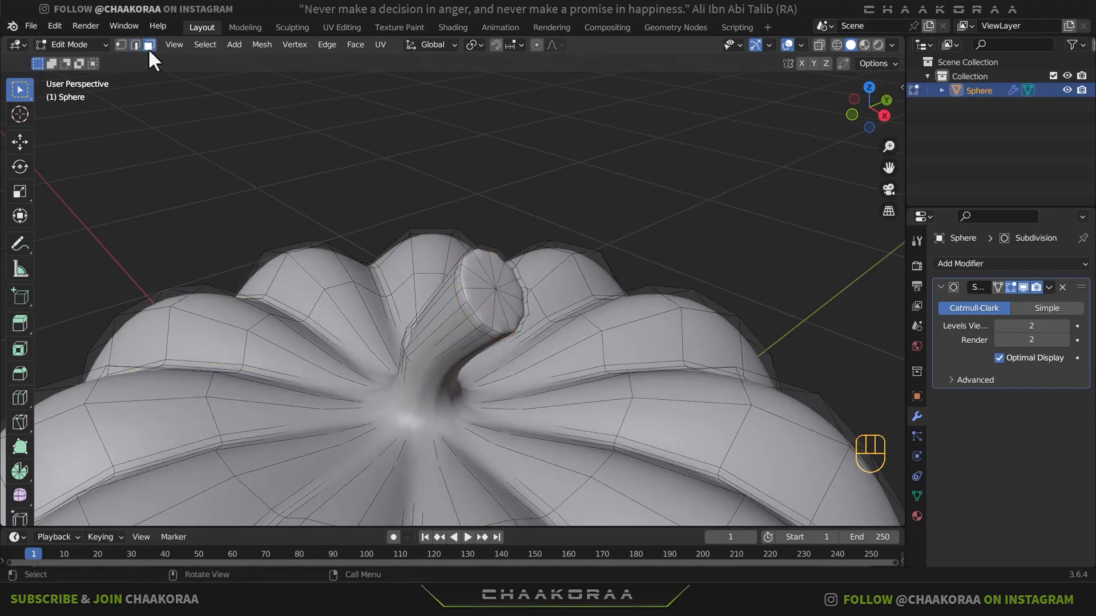
left_click(494, 293)
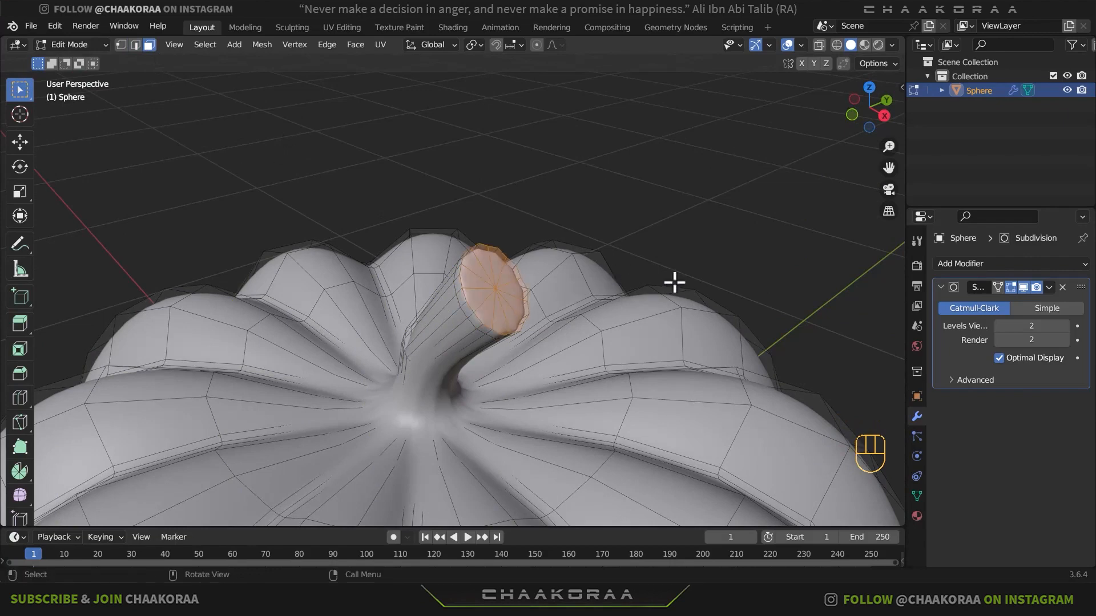
key("i")
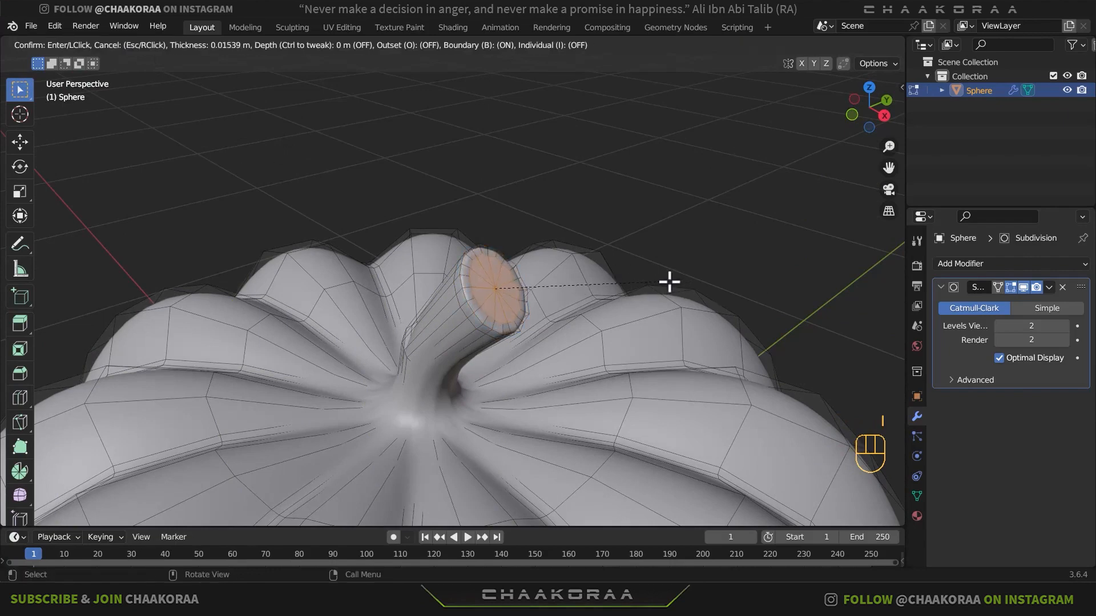
left_click(669, 282)
- Add a loop cut around the stem's base, slide it to about 0.42, and check the pumpkin in Object Mode
key("Tab")
middle_click_drag(580, 337, 590, 390)
key("Tab")
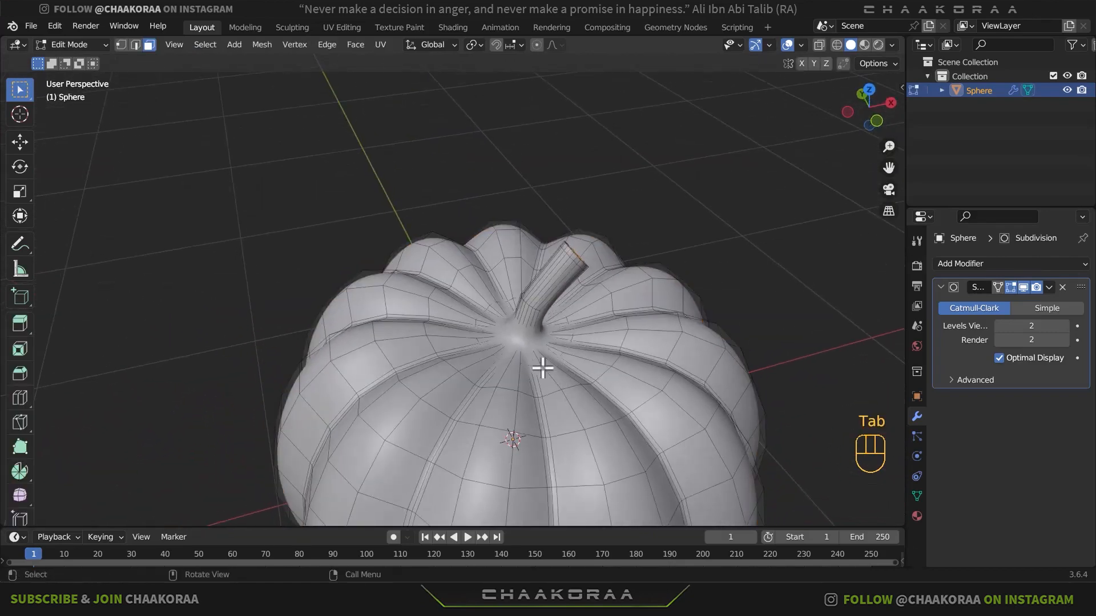
scroll(542, 368, "up", 1)
key("ctrl+r")
left_click(541, 350)
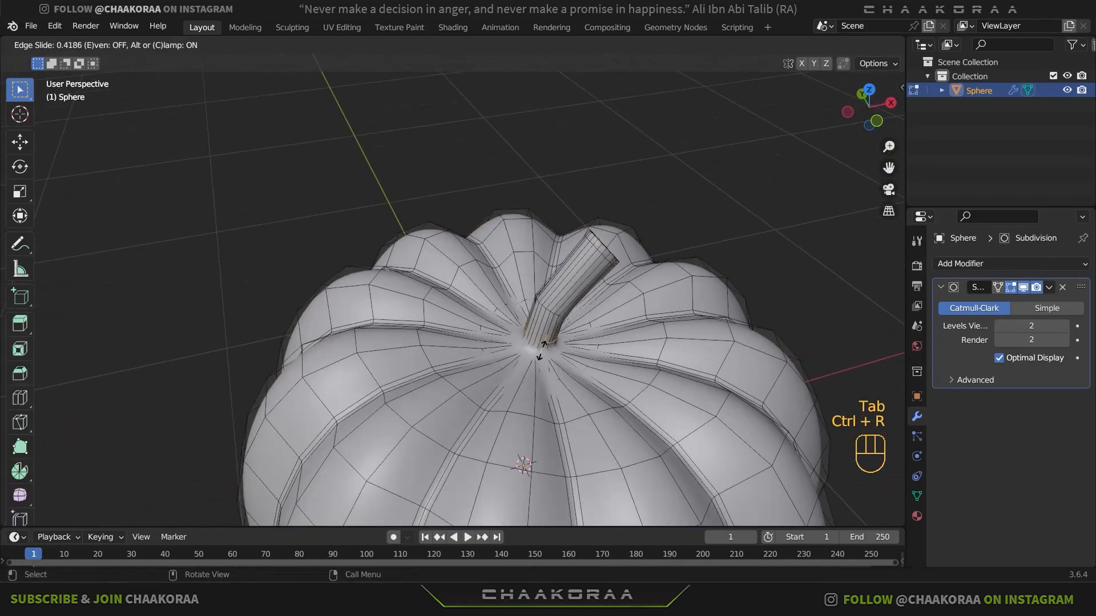
left_click(541, 352)
key("Tab")
middle_click_drag(557, 370, 540, 329)
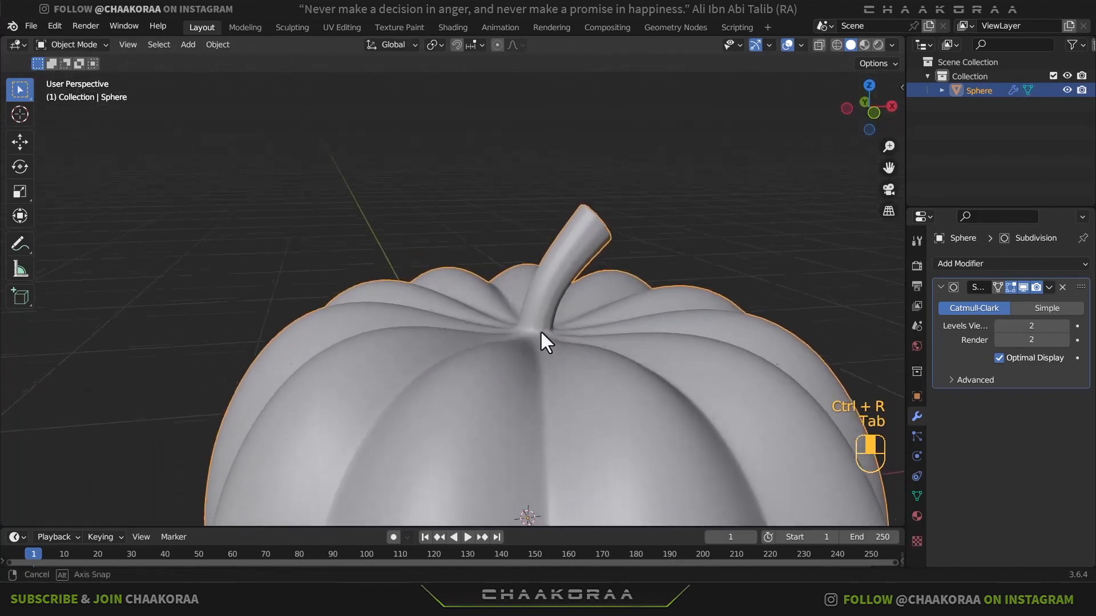
scroll(540, 337, "down", 2)
scroll(540, 342, "down", 2)
middle_click_drag(543, 410, 561, 273, "shift")
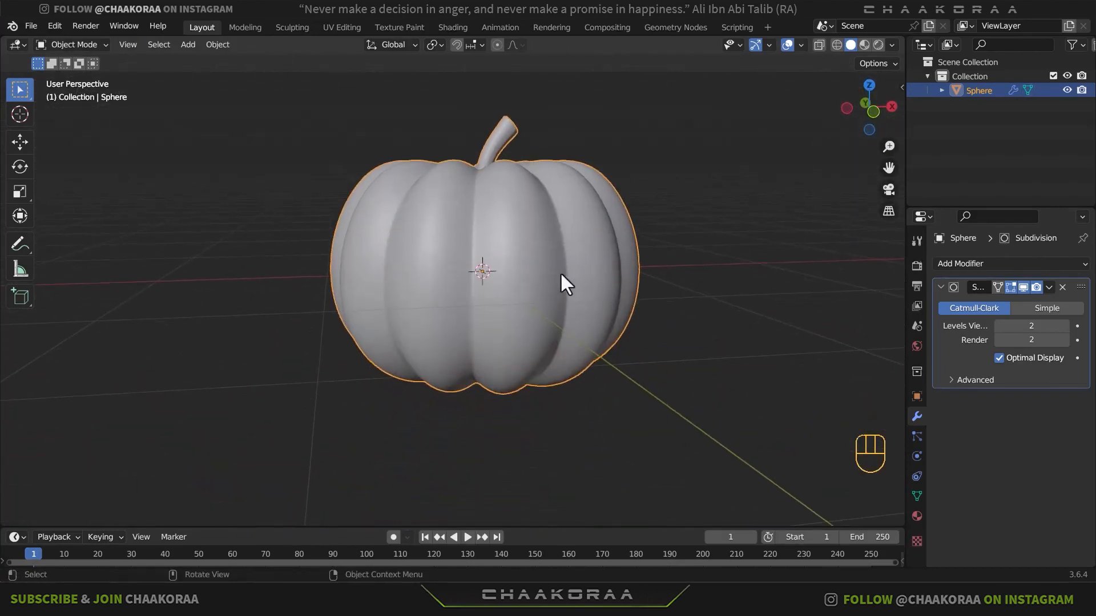
- Set the Subdivision modifier's viewport level to 1, apply it, and inspect the denser mesh in Edit Mode
left_click(941, 287)
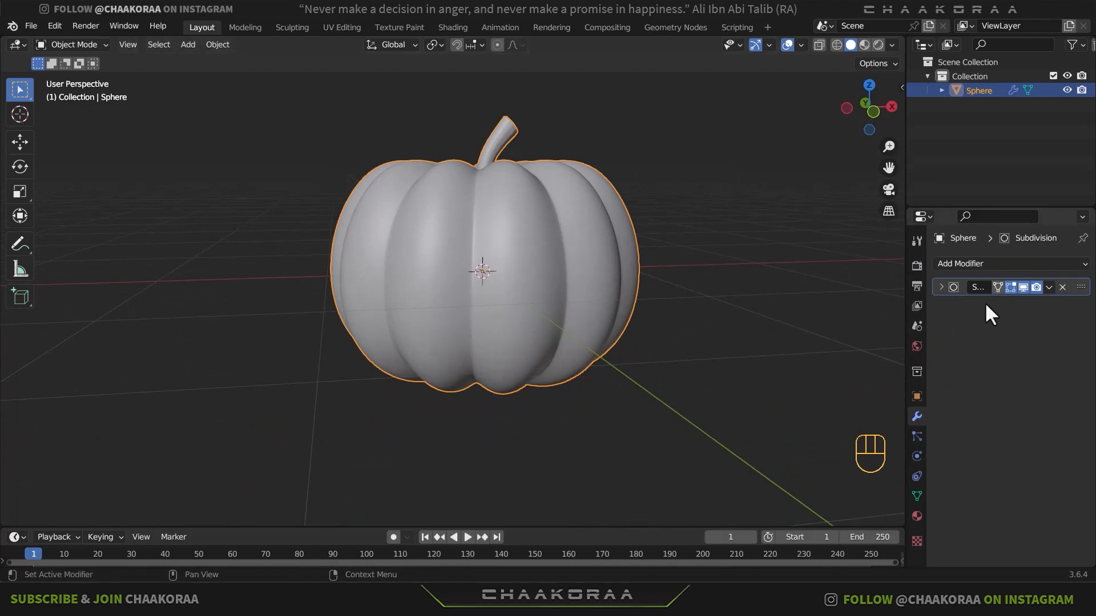
left_click(941, 287)
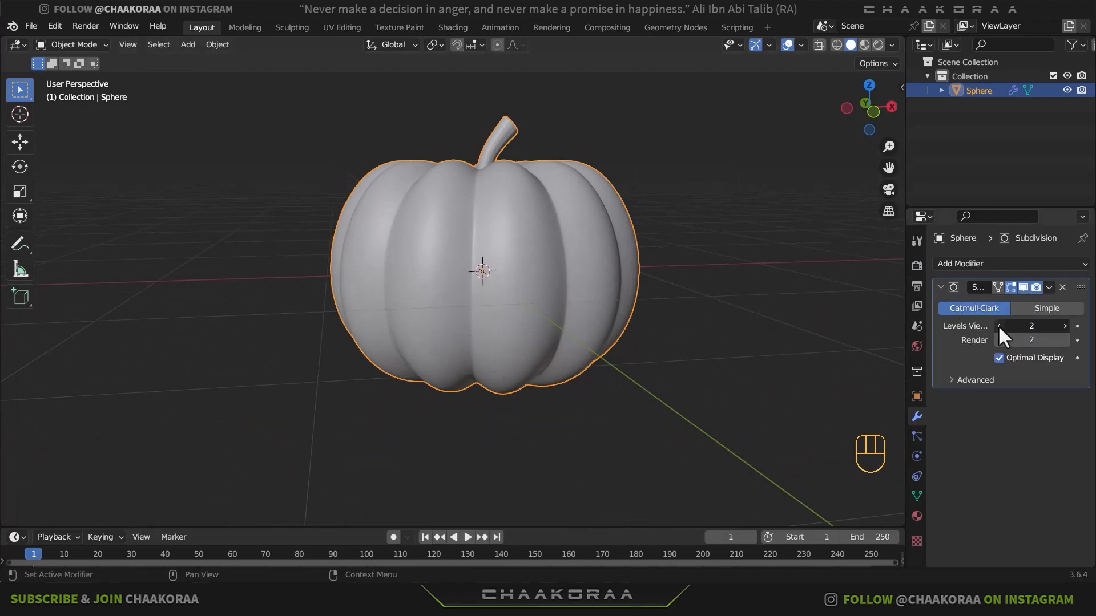
middle_click_drag(605, 242, 536, 379)
scroll(570, 284, "up", 4)
scroll(598, 241, "down", 5)
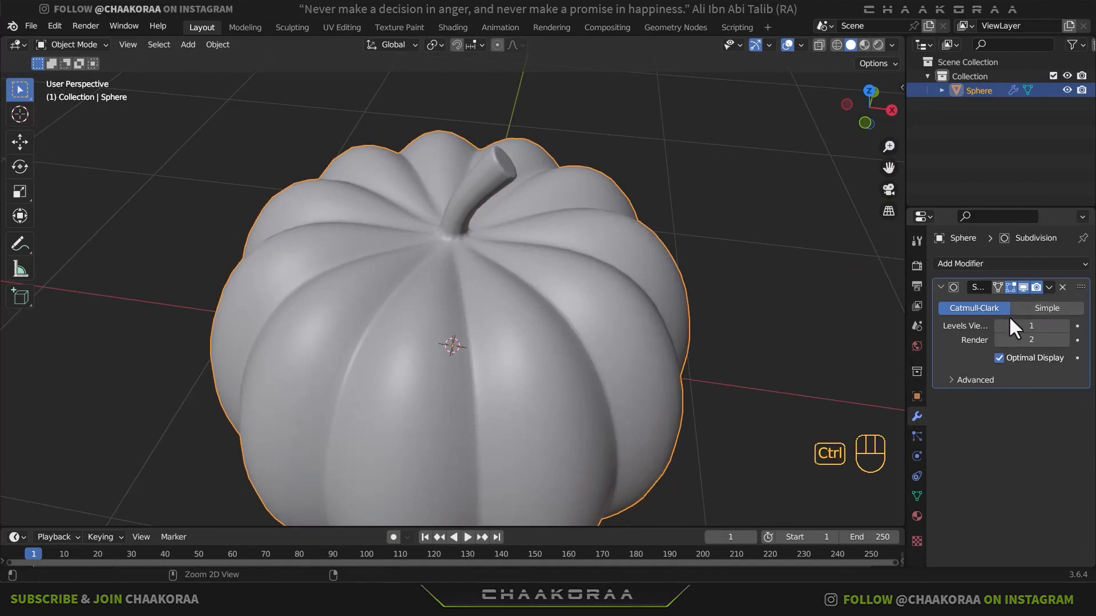
key("ctrl+a")
key("Tab")
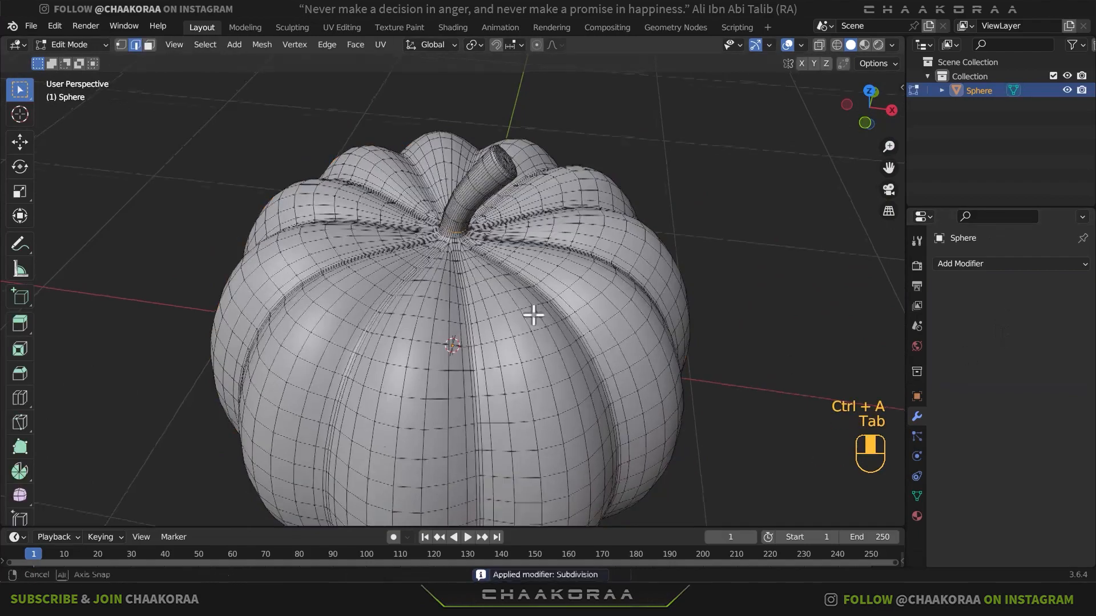
middle_click_drag(533, 313, 584, 317)
key("Tab")
- Switch to front view and add a Boolean modifier to the pumpkin
key("KP_1")
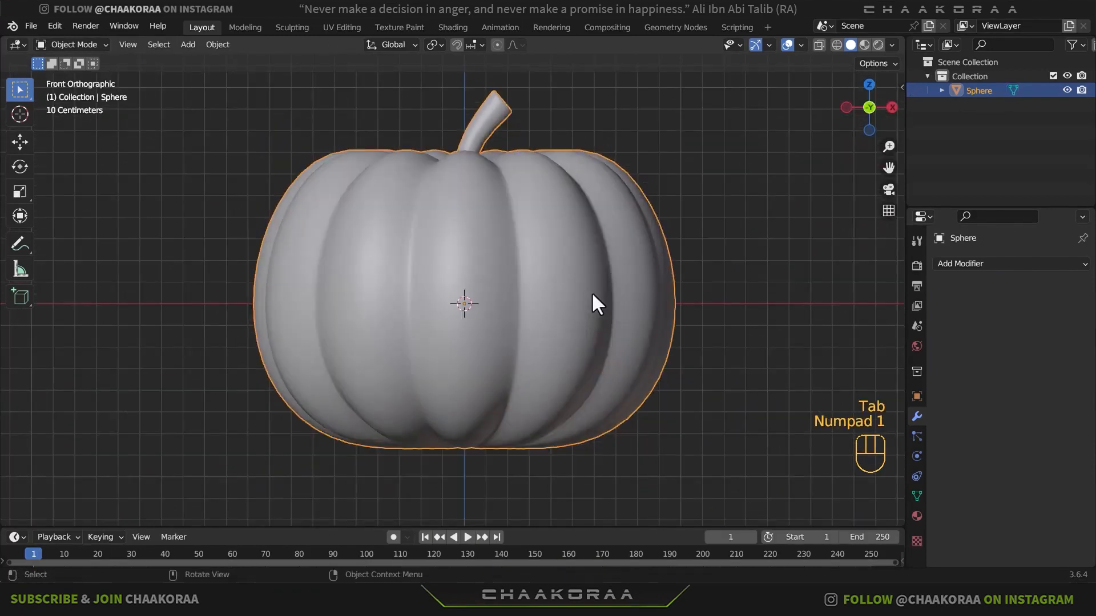
left_click(988, 263)
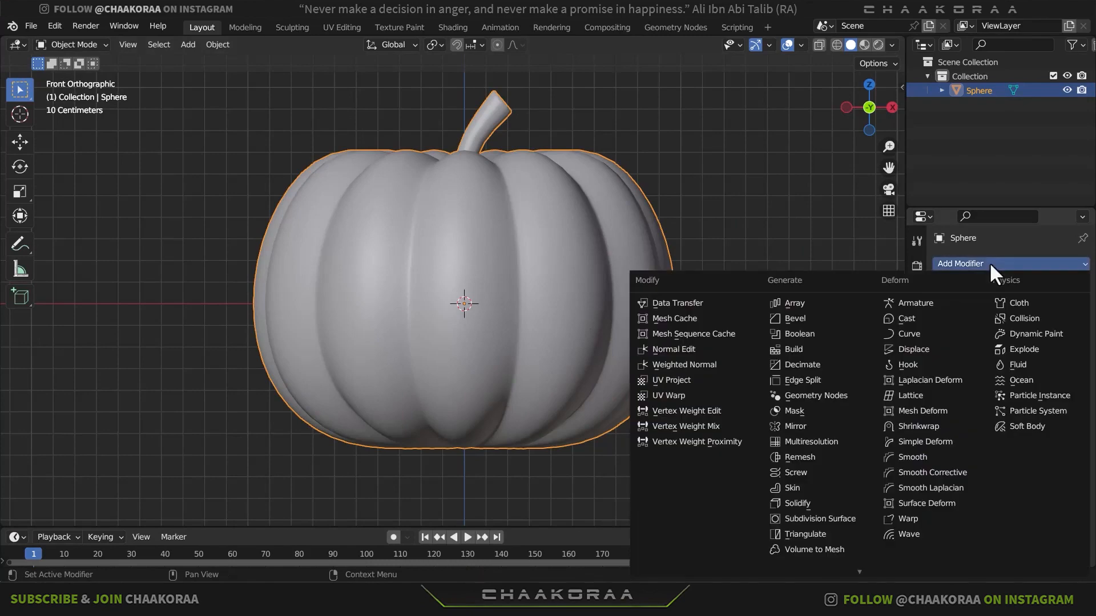
left_click(827, 333)
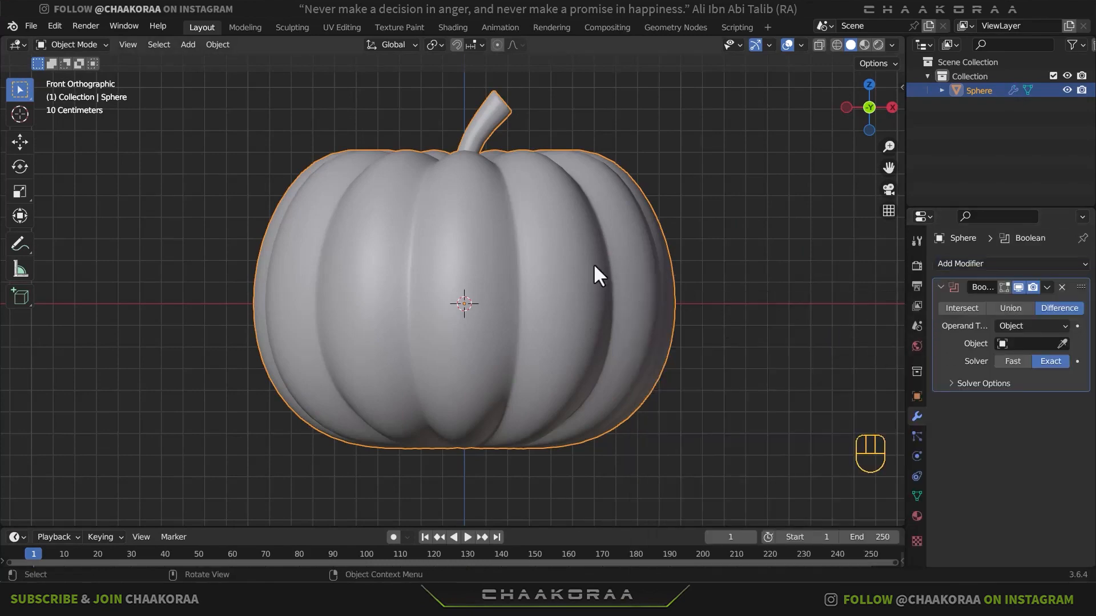
- Add a plane and rotate it 90° around the X axis to face the front
key("shift+a")
mouse_move(582, 259)
left_click(665, 259)
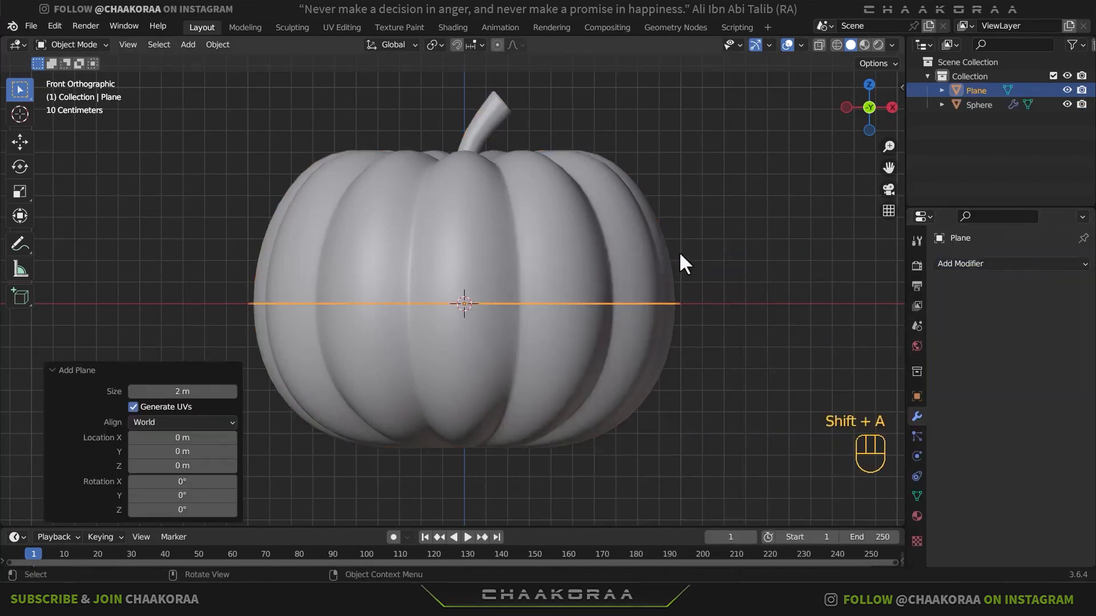
key("r")
type("x")
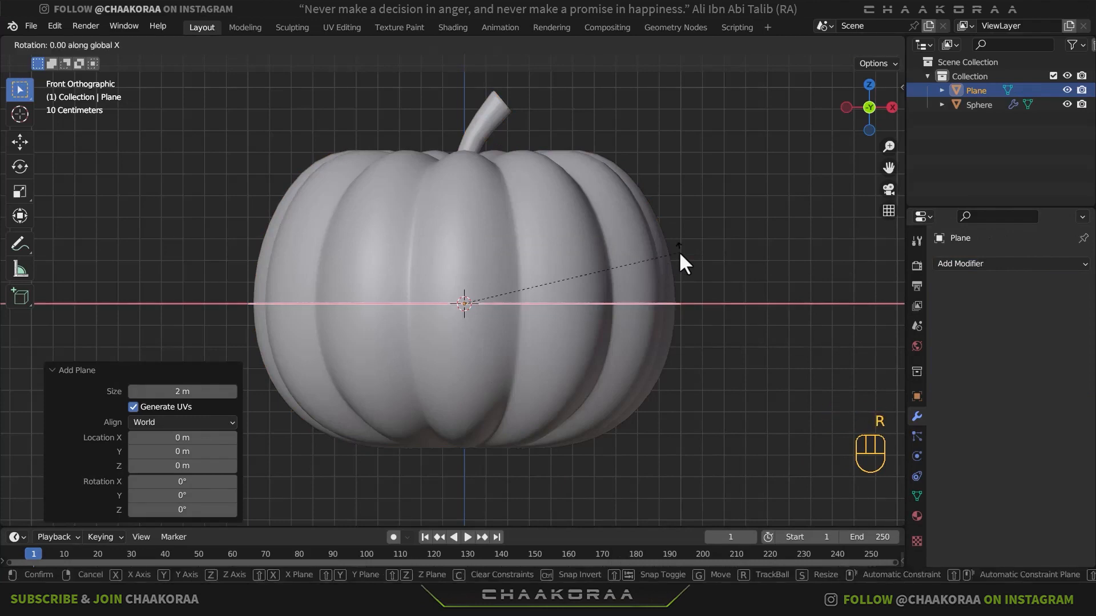
type("90")
key("Return")
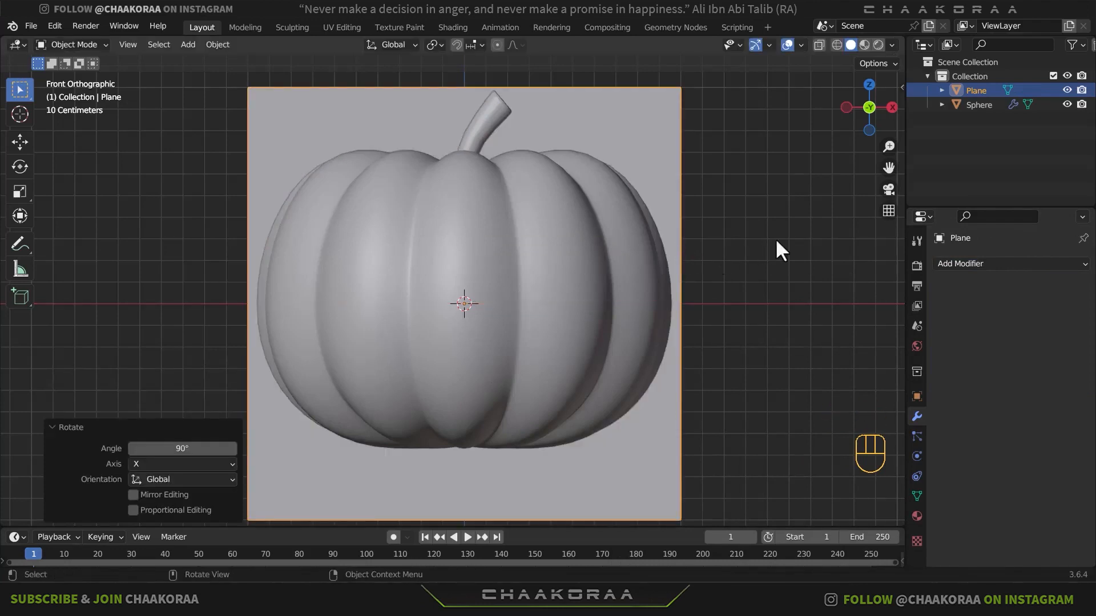
- Scale the plane down to a small square and move it about -1.21 m along Y, in front of the pumpkin
key("s")
left_click(502, 304)
mouse_move(502, 304)
middle_mouse_down()
mouse_move(627, 249)
mouse_move(494, 312)
middle_mouse_up()
key("g")
key("y")
left_click(197, 315)
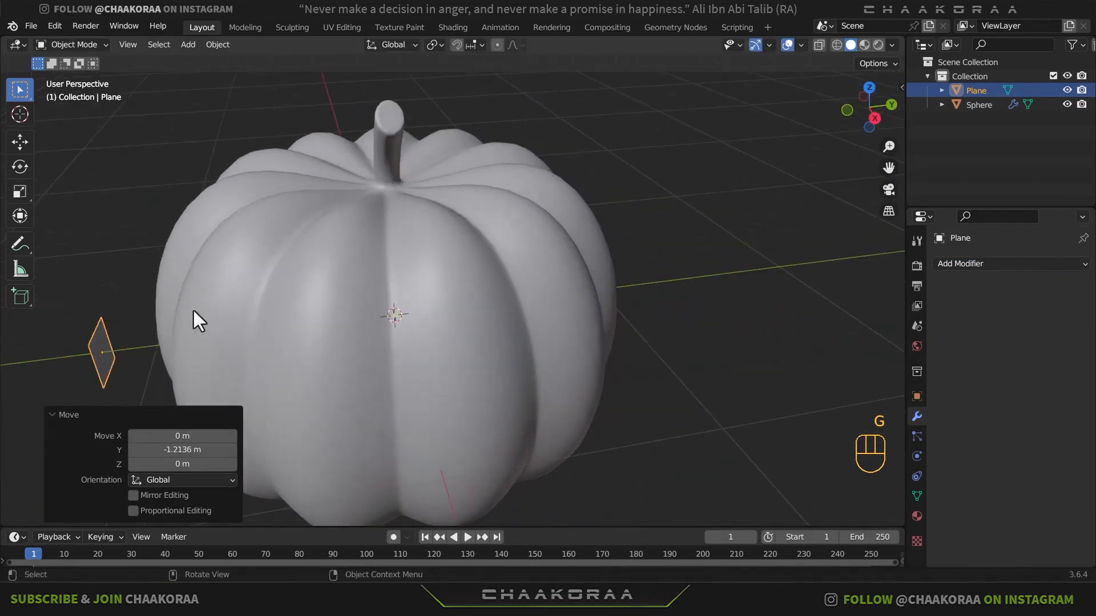
- In Edit Mode, offset the plane's geometry about 0.24 m in X and 0.20 m in Z, and add an X-axis Mirror modifier
key("KP_1")
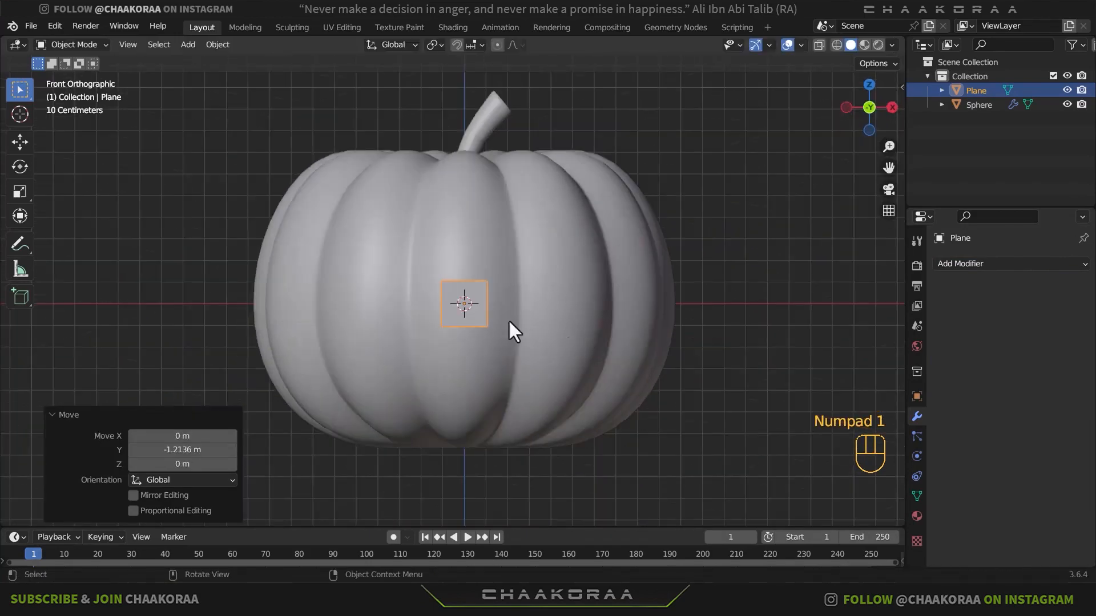
scroll(533, 293, "up", 1)
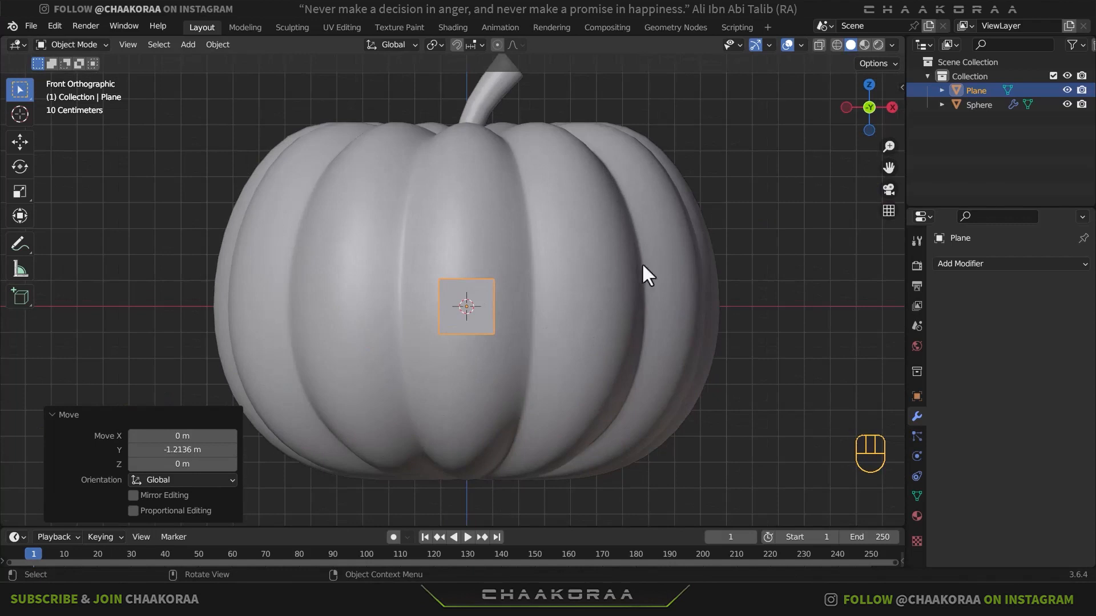
key("Tab")
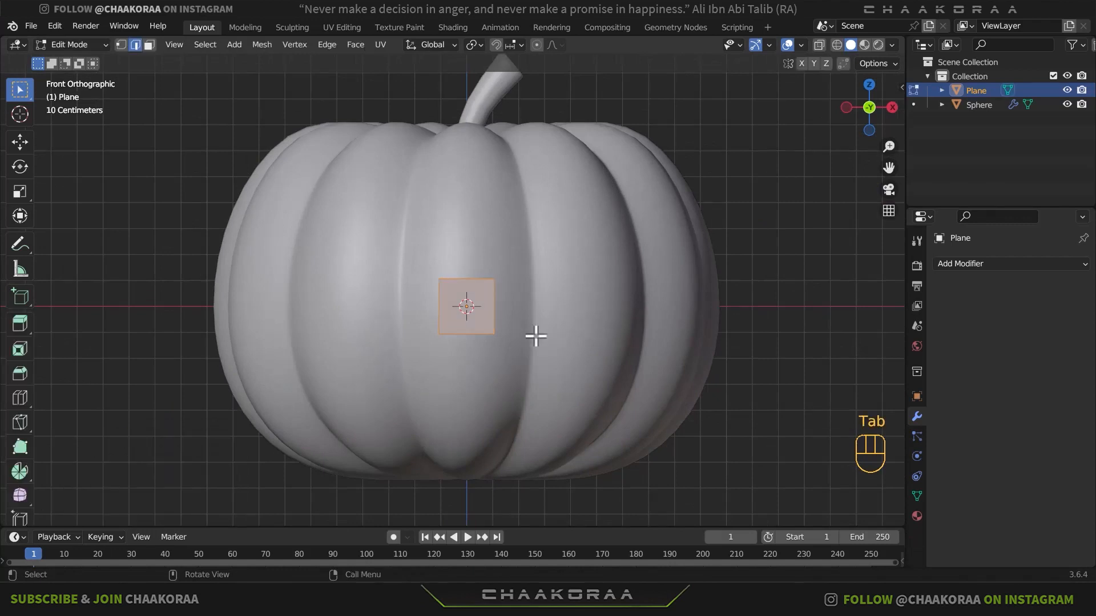
key("g")
left_click(585, 303)
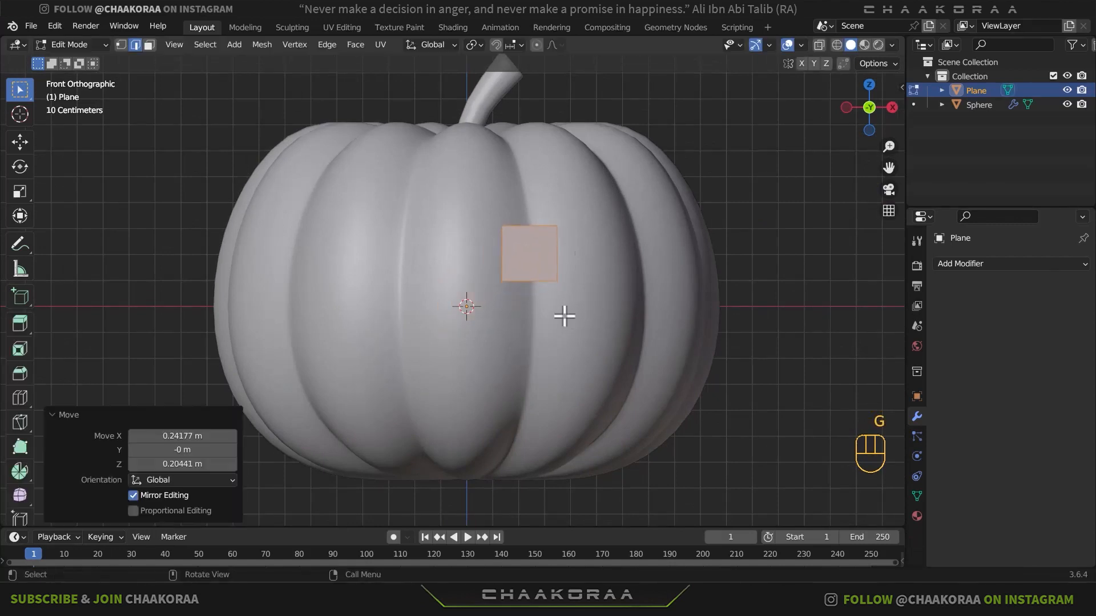
left_click(998, 266)
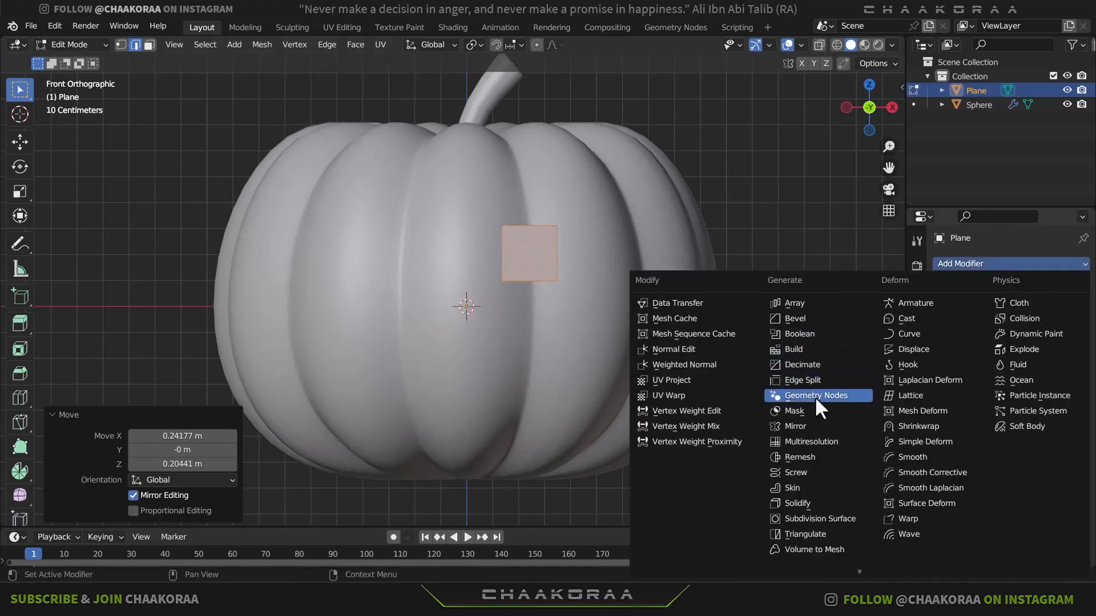
left_click(813, 424)
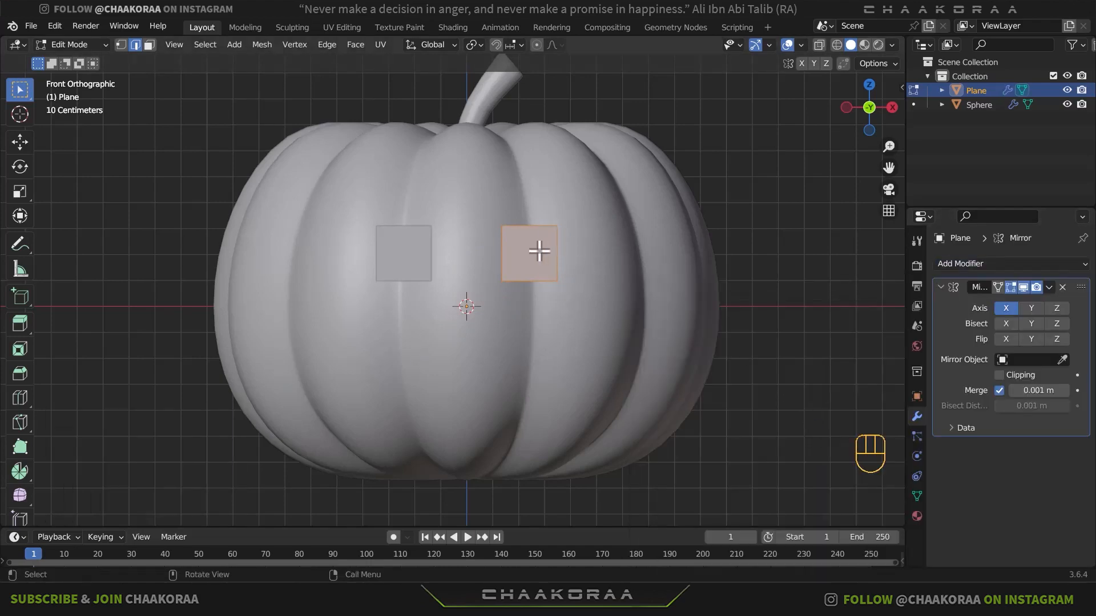
- With vertex selection, move both upper corners of the unmirrored square down and away from the pumpkin's centre line
scroll(538, 291, "up", 3)
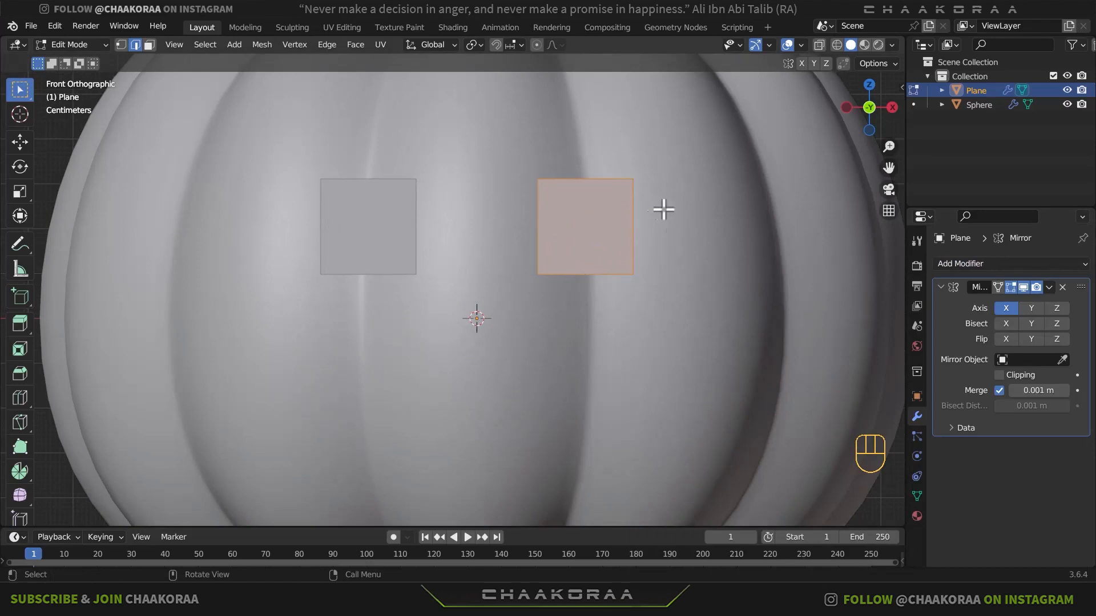
middle_click_drag(652, 284, 656, 205, "shift")
scroll(583, 274, "up", 2, "shift")
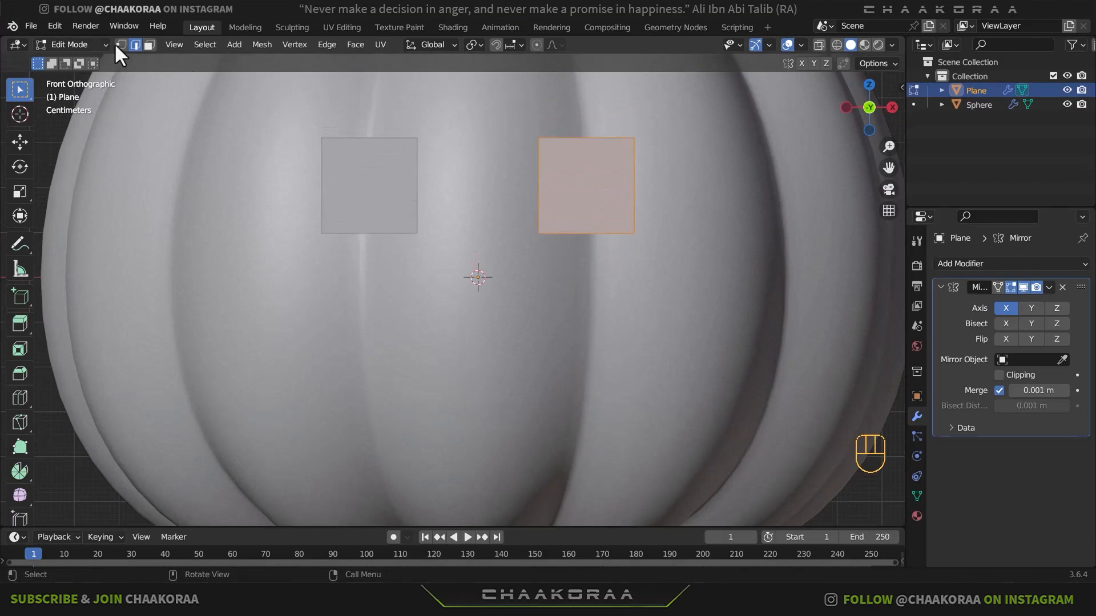
scroll(622, 191, "down", 1)
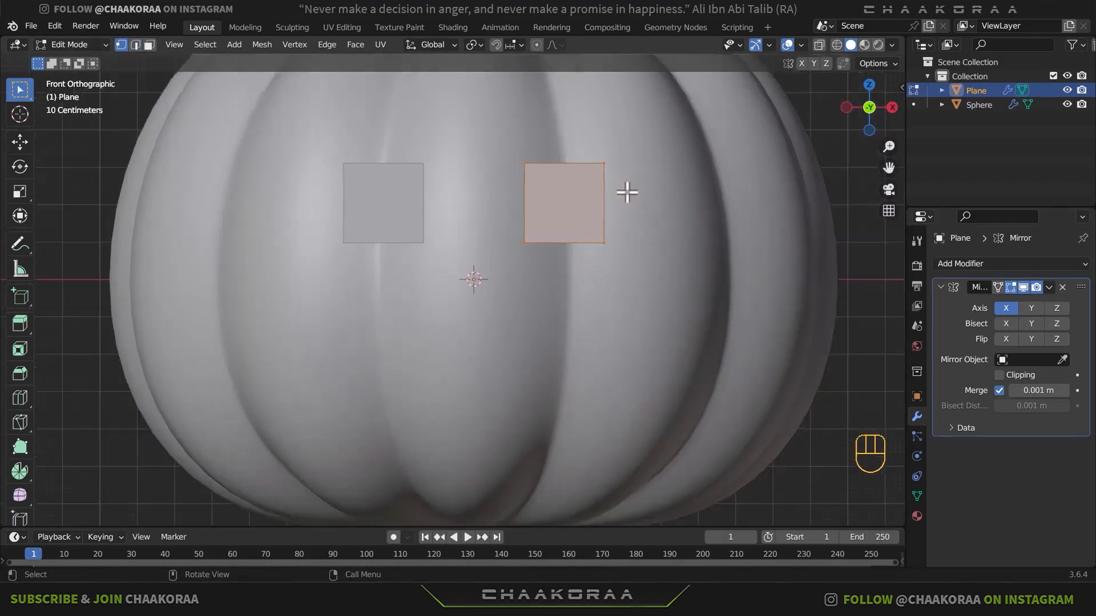
scroll(626, 194, "up", 1)
middle_click_drag(629, 203, 595, 229, "shift")
left_click_drag(538, 148, 460, 191)
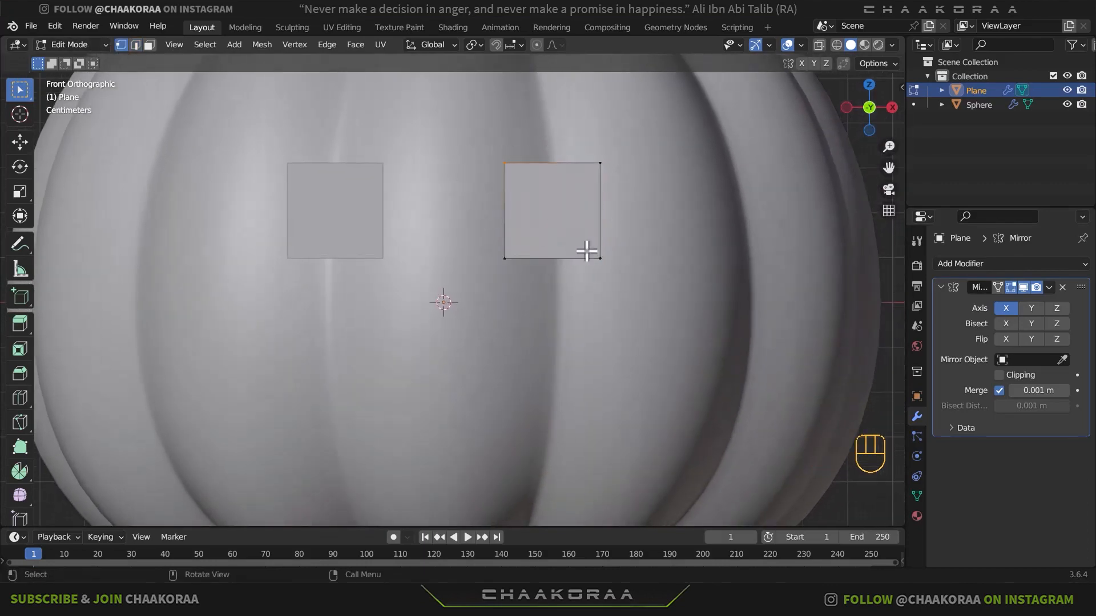
key("g")
left_click(621, 286)
left_click_drag(622, 152, 588, 185)
key("g")
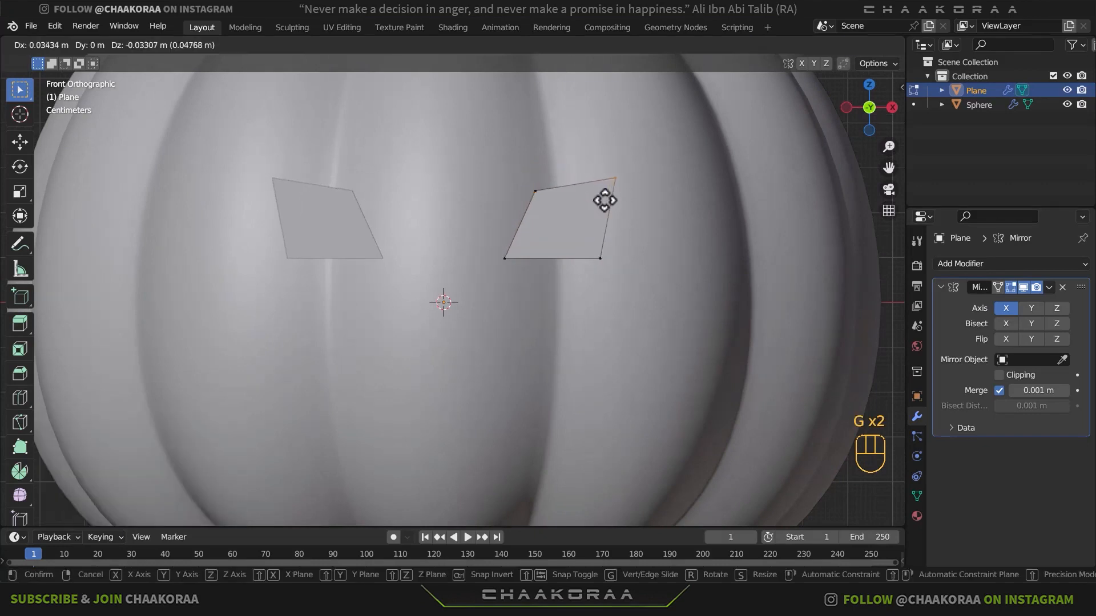
left_click(605, 201)
- Move both lower corners of the eye shape outward, away from the pumpkin's centre line
left_click_drag(648, 239, 573, 292)
key("g")
left_click(597, 288)
left_click_drag(535, 242, 489, 289)
key("g")
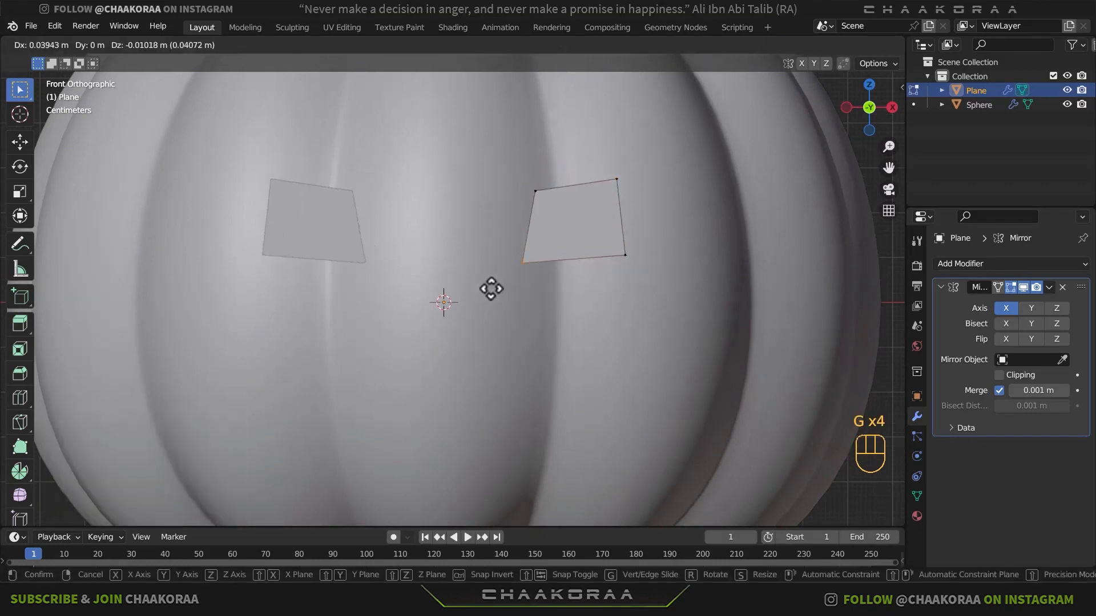
left_click(490, 289)
- Move the eye's upper inner corner outward and down to form a slanted upper edge
left_click_drag(541, 156, 506, 224)
key("g")
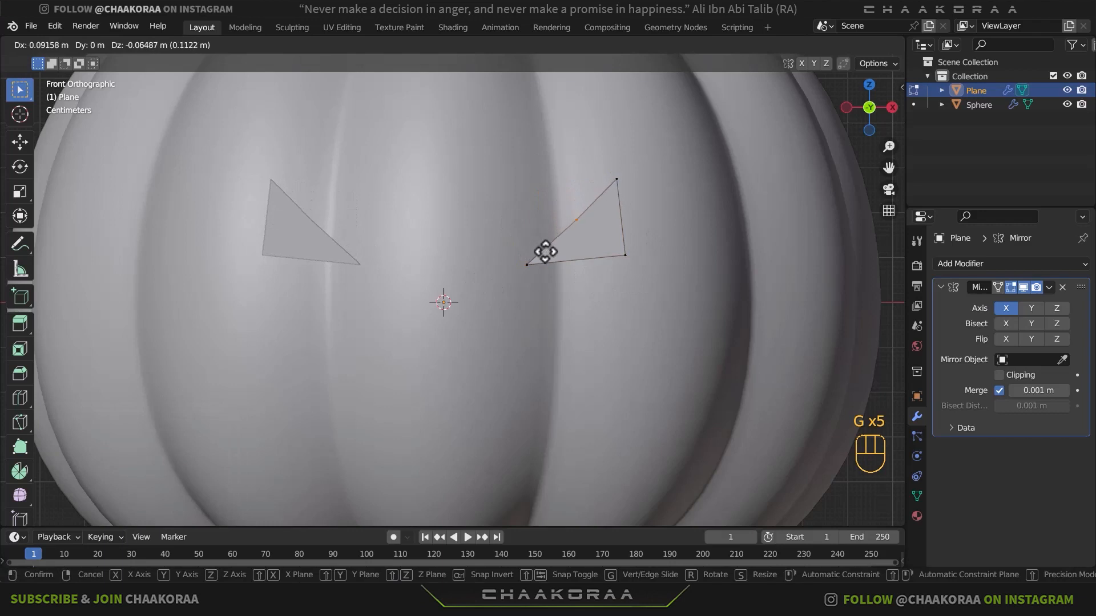
left_click(547, 253)
- Widen the eye by moving its two outer corners outward, and shift the slanted edge's middle vertex about 0.029 m in X and -0.009 m in Z
left_click_drag(634, 168, 608, 199)
key("g")
left_click(632, 202)
left_click_drag(656, 235, 604, 281)
key("g")
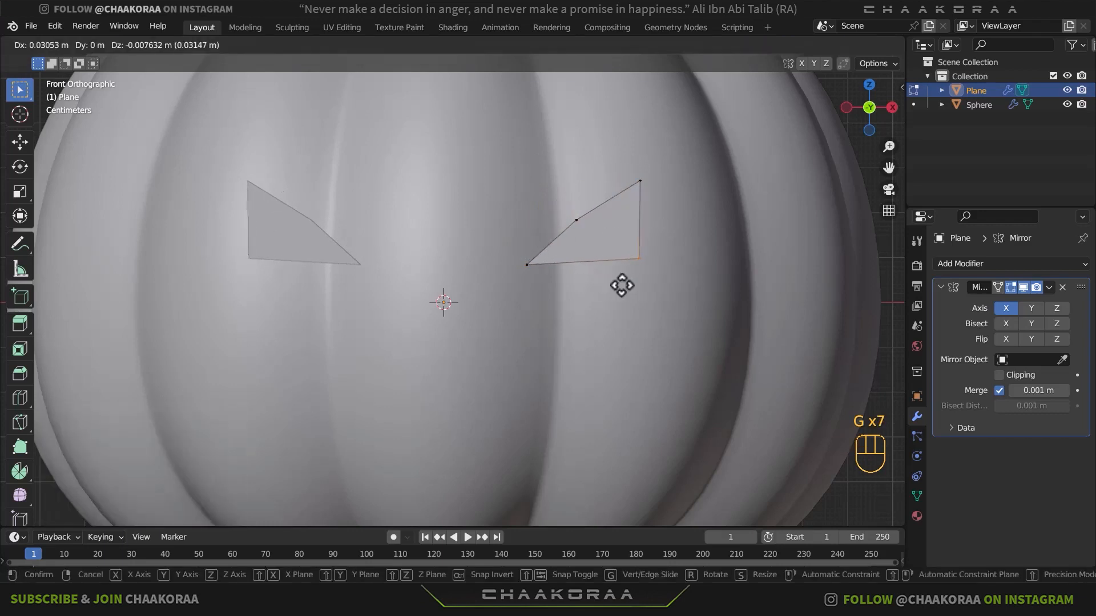
left_click(623, 286)
left_click_drag(604, 202, 560, 240)
key("g")
left_click(573, 244)
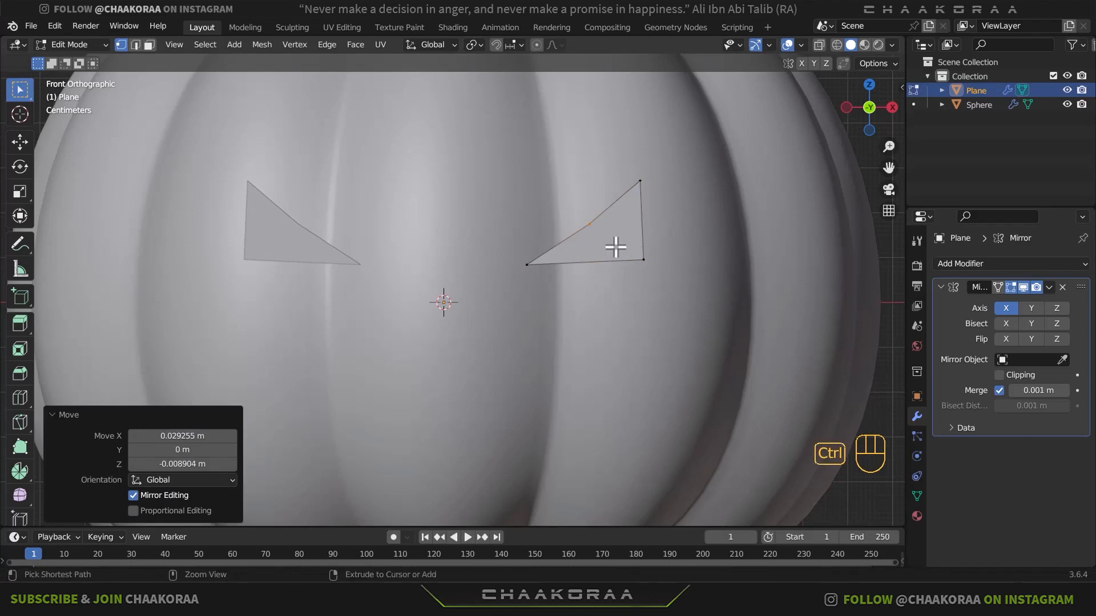
- Bevel the middle vertex of the eye's slanted edge with a two-segment vertex bevel, about 0.589 m wide
key("ctrl+b")
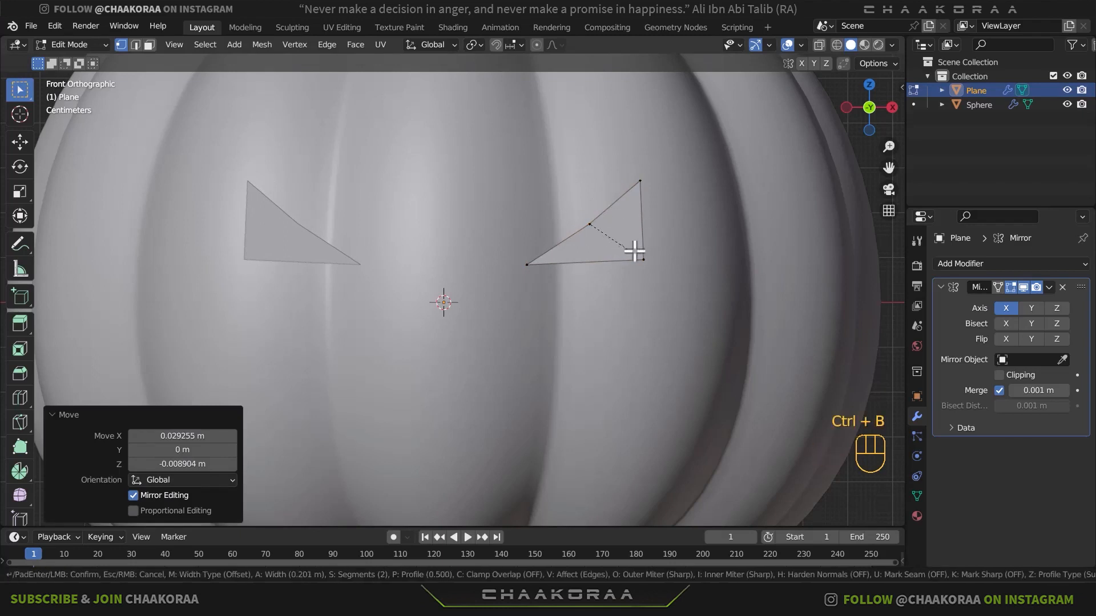
key("v")
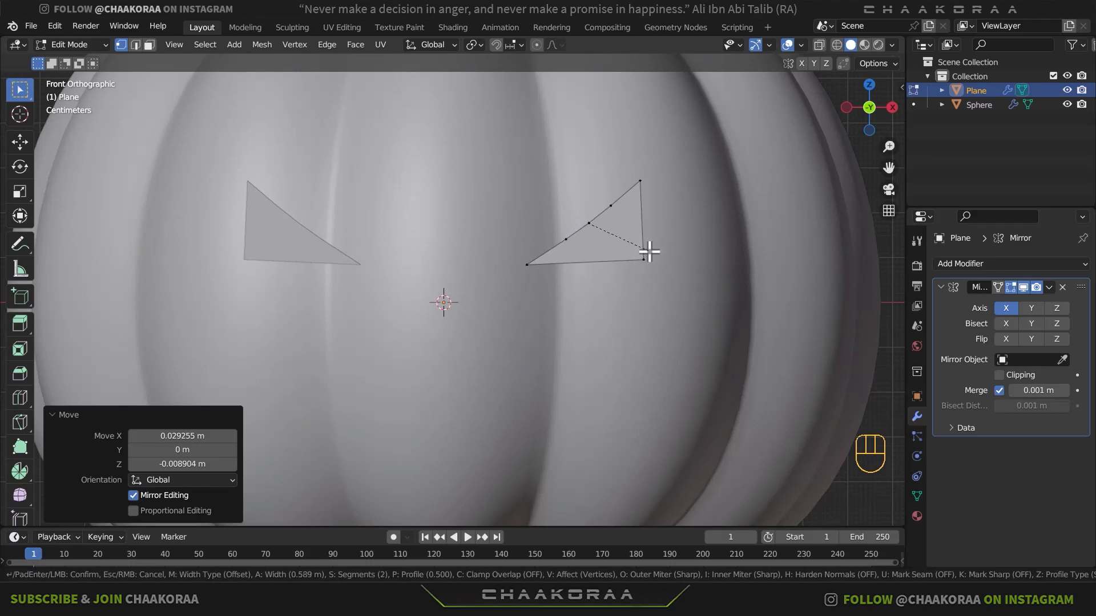
left_click(649, 251)
- Move the three vertices along the eye's slanted edge slightly outward and down, so the edge curves inward
key("g")
left_click(579, 237)
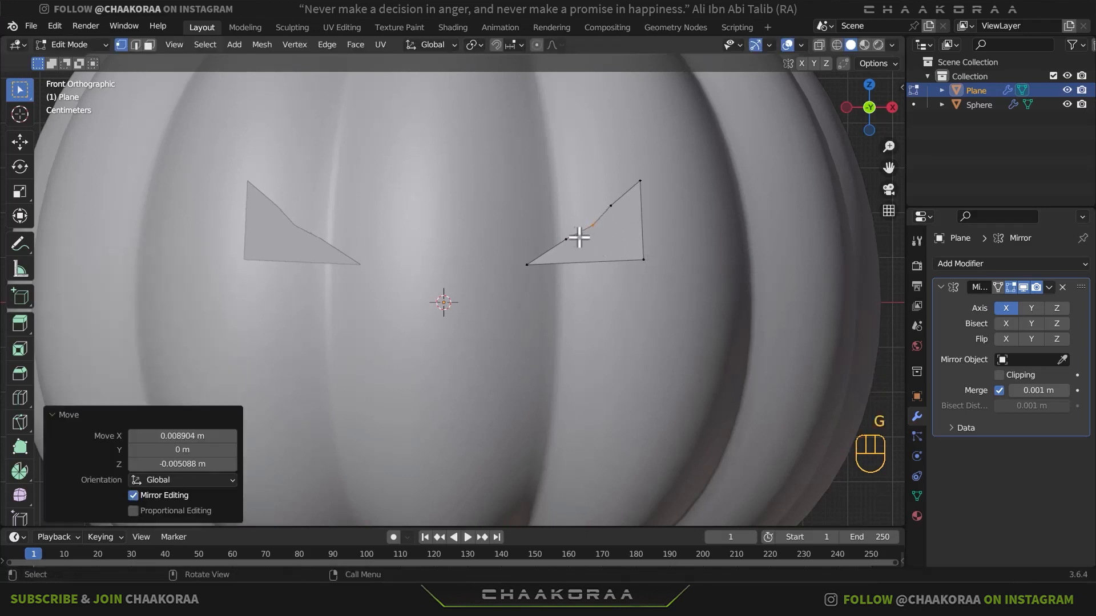
key("g")
left_click(607, 209)
key("g")
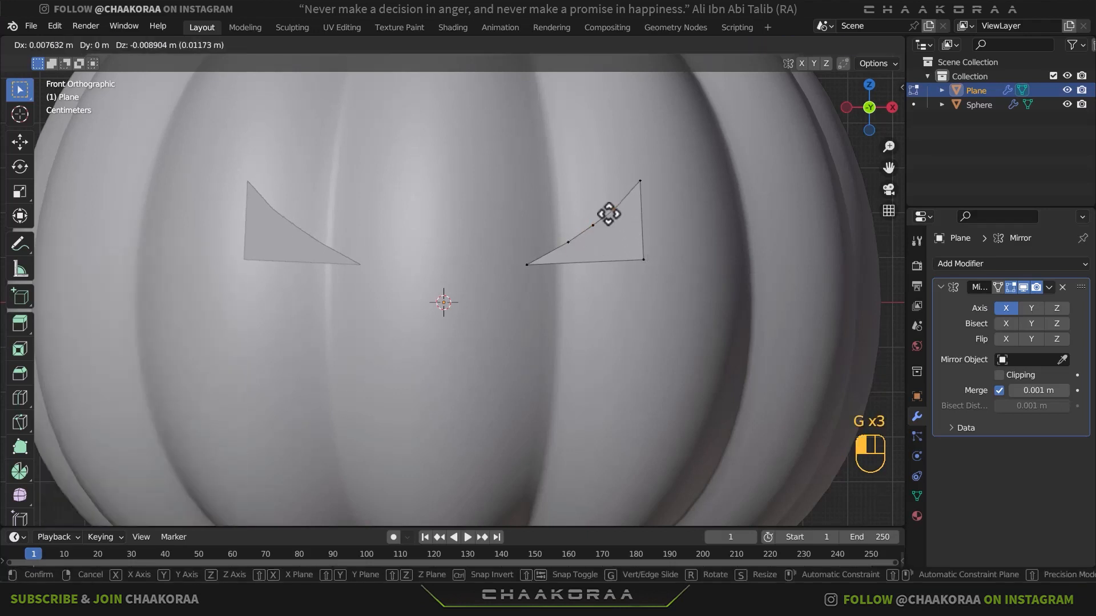
left_click(612, 216)
- Move the eye's lower outer corner about 0.002 m in X and -0.009 m in Z to level the bottom edge
scroll(663, 234, "down", 2)
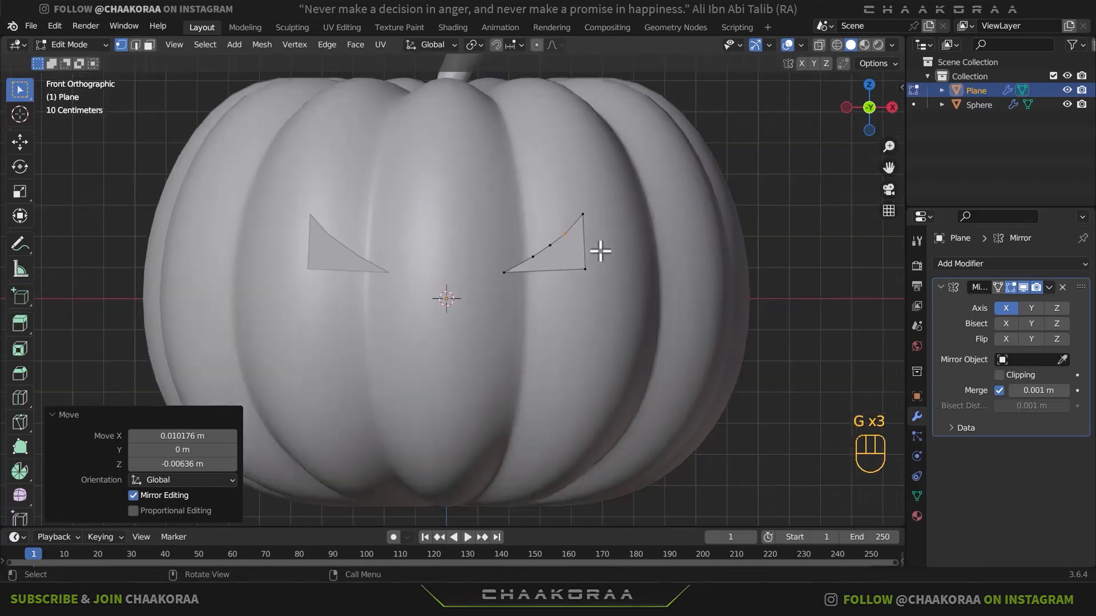
left_click(594, 289)
key("g")
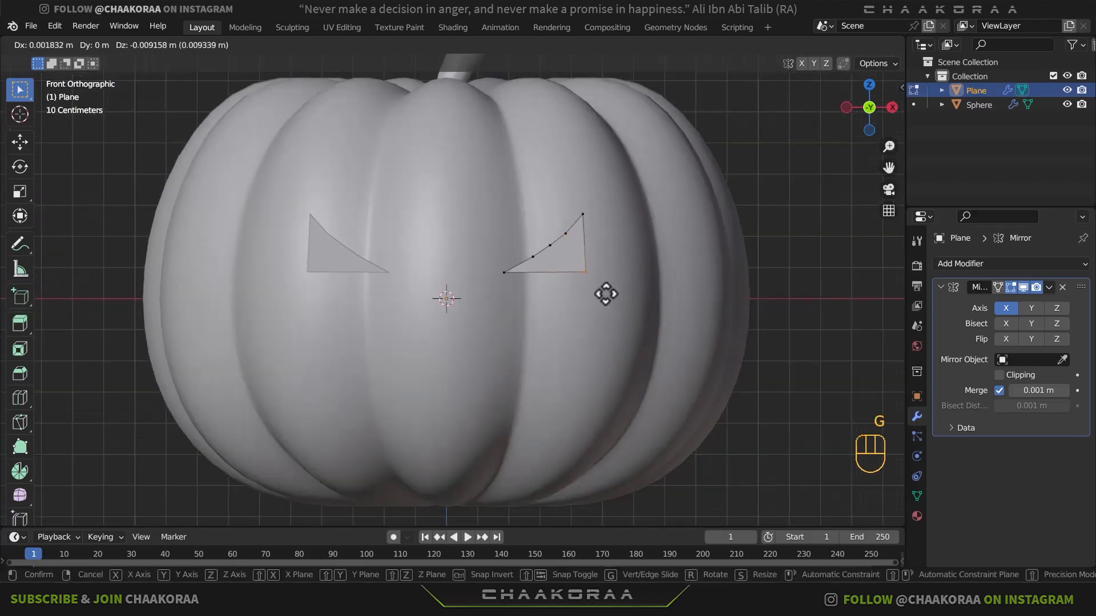
left_click(605, 294)
- Scale the whole eye shape up by about 1.19 and shift its lower outer corner about 0.004 m in X and -0.002 m in Z
scroll(613, 254, "down", 2)
middle_click_drag(619, 259, 596, 285)
scroll(592, 286, "down", 5)
key("KP_1")
scroll(591, 286, "up", 4)
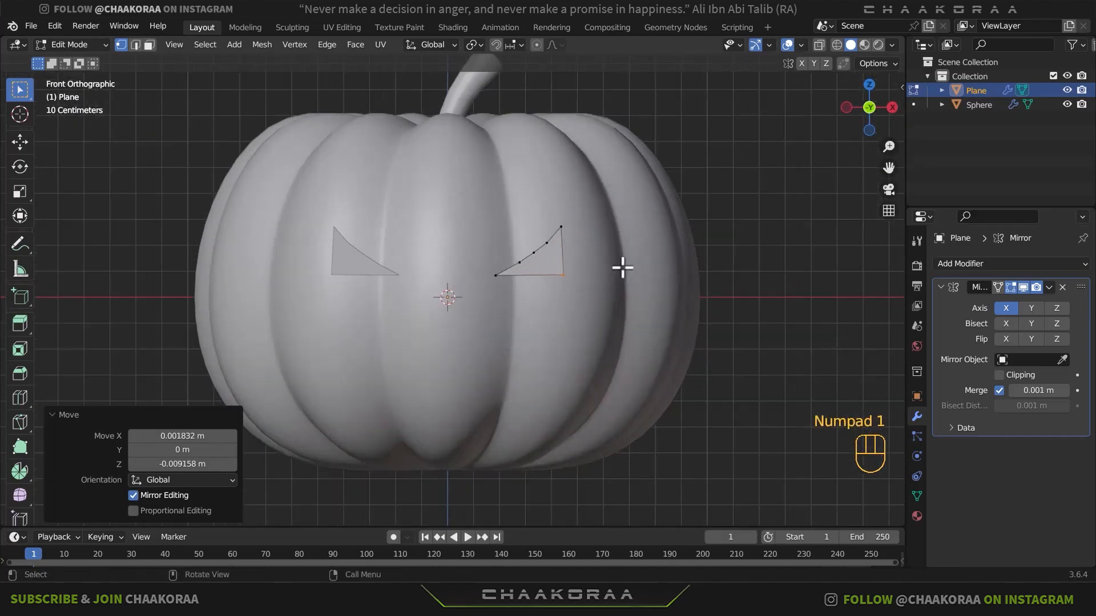
key("a")
key("s")
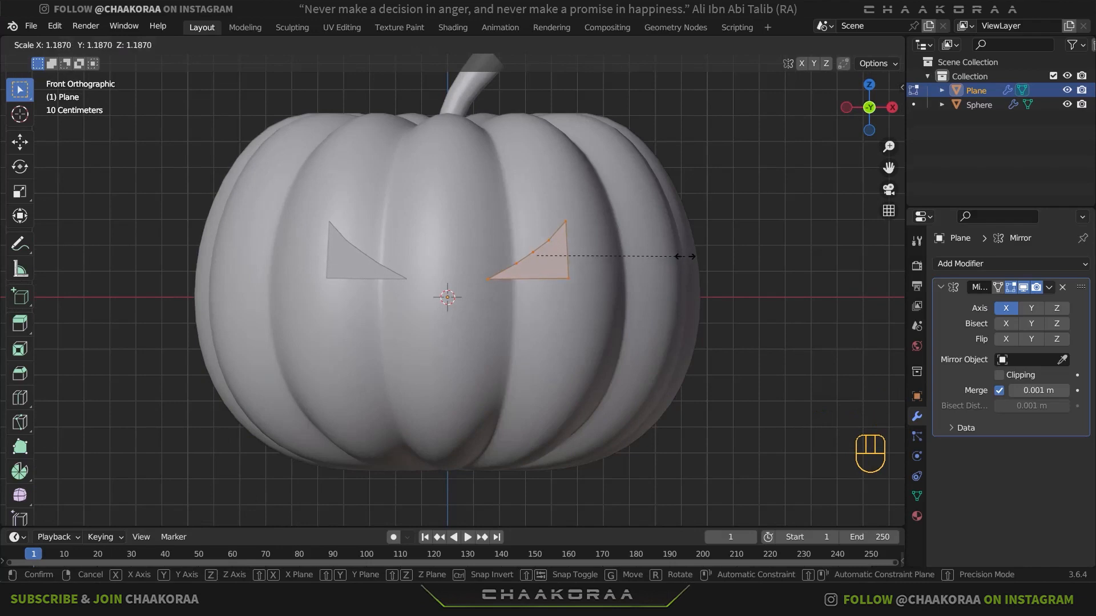
left_click(685, 256)
left_click(569, 281)
key("g")
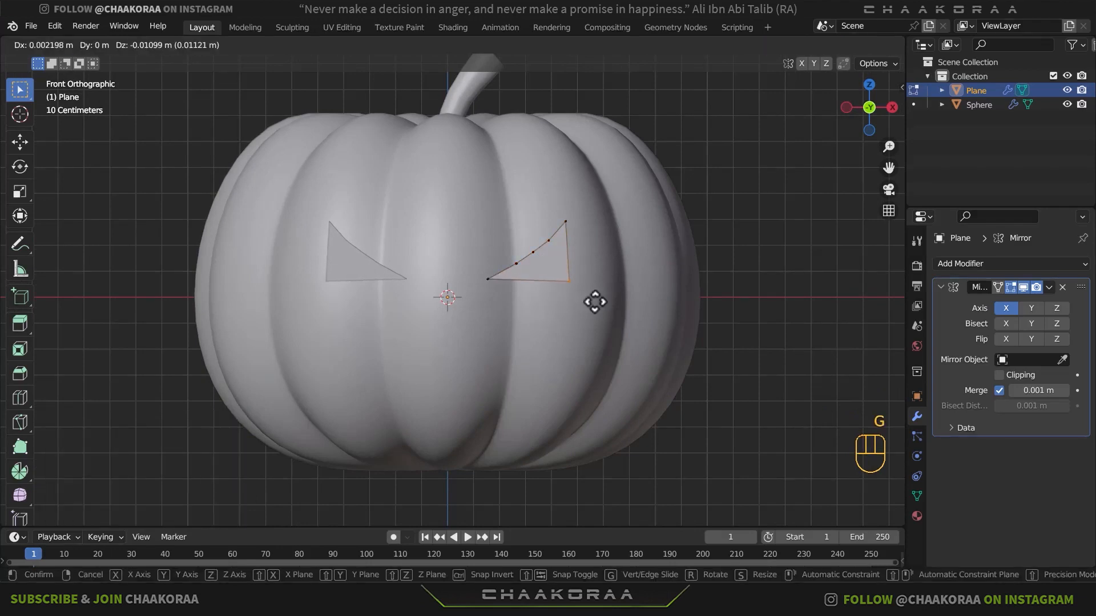
left_click(594, 299)
- Duplicate the eye's inner corner vertex about 0.29 m downward and extrude it about 0.10 m outward and 0.11 m up as an edge
middle_click_drag(587, 295, 514, 235, "shift")
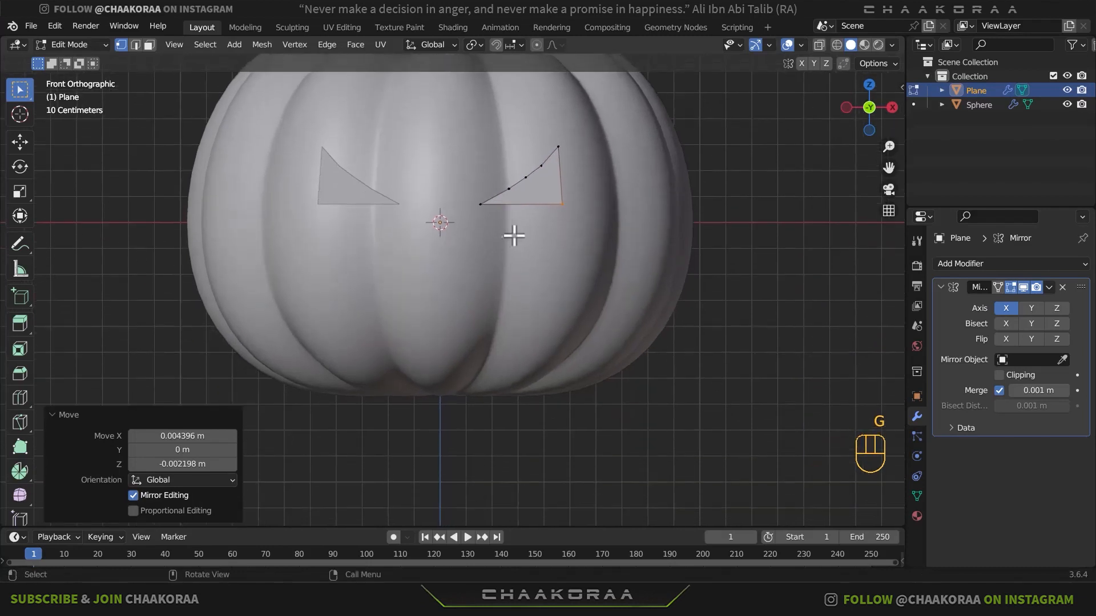
scroll(514, 236, "up", 3)
left_click(514, 143)
middle_click_drag(514, 156, 571, 197, "shift")
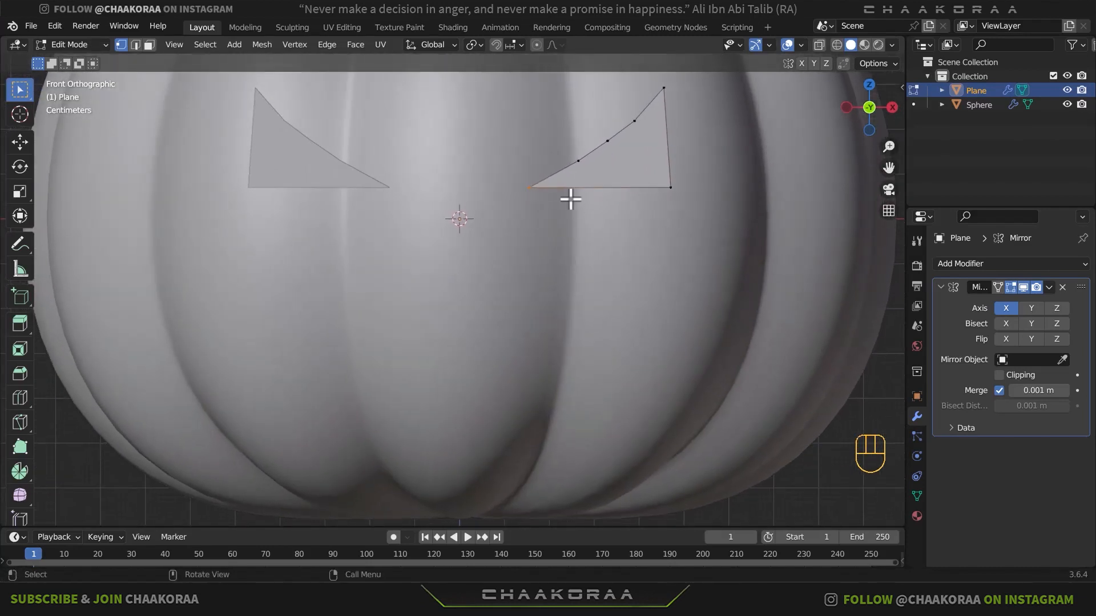
key("shift+d")
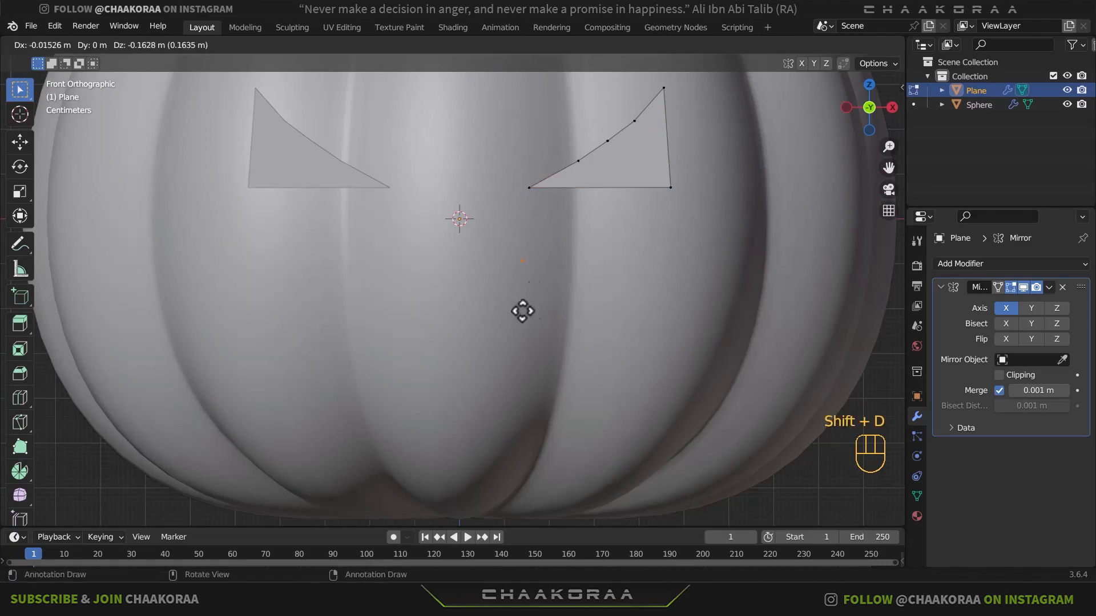
left_click(530, 327)
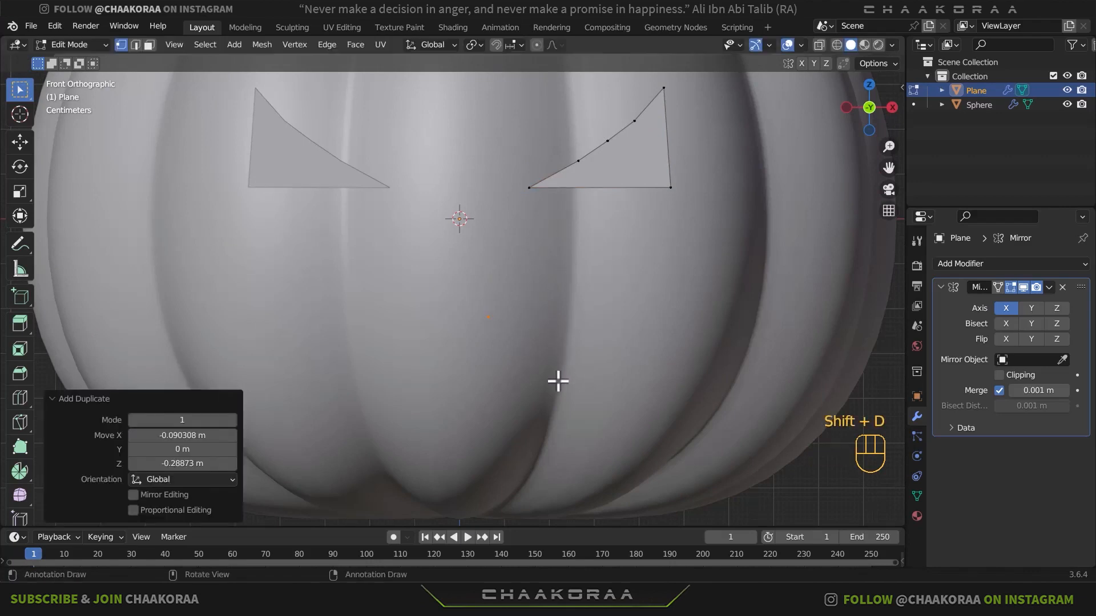
key("e")
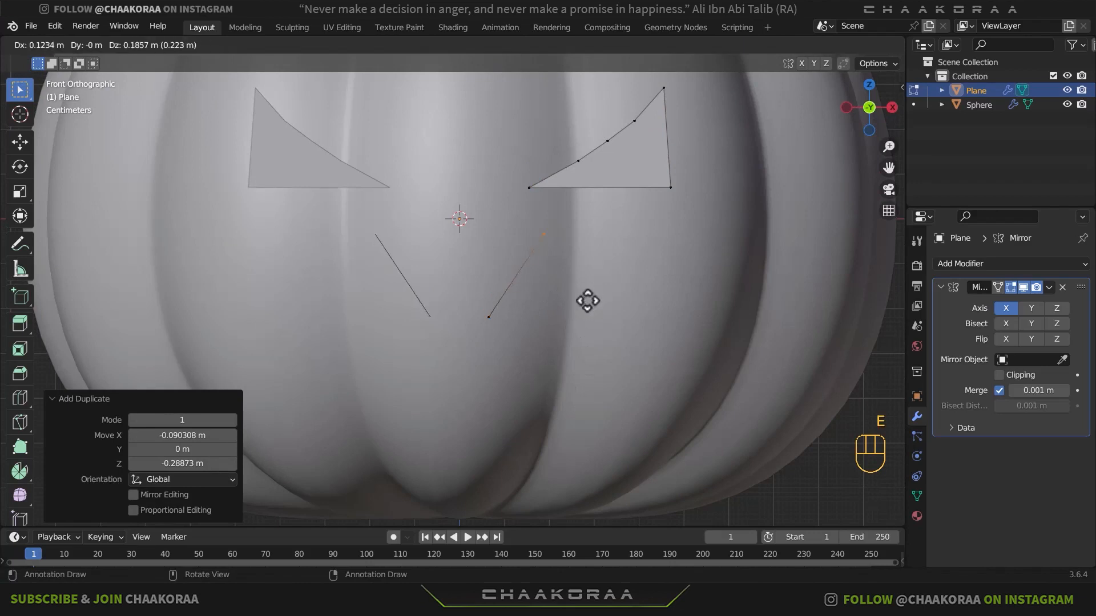
left_click(577, 329)
- Enable Clipping on the Mirror modifier and move the new edge's lower vertex onto the centre line
key("ctrl")
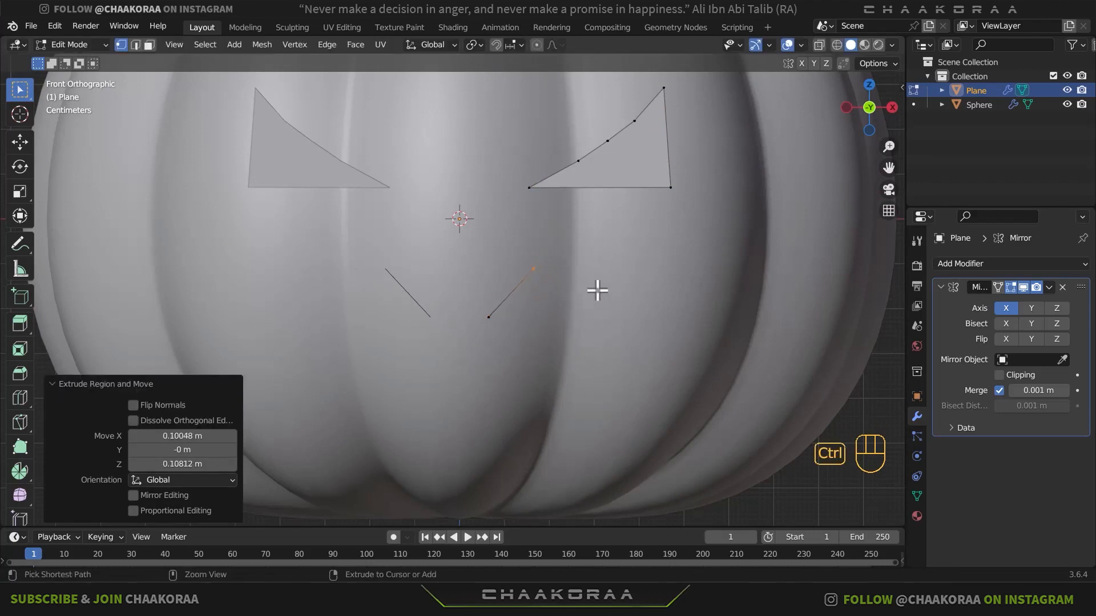
left_click(489, 317)
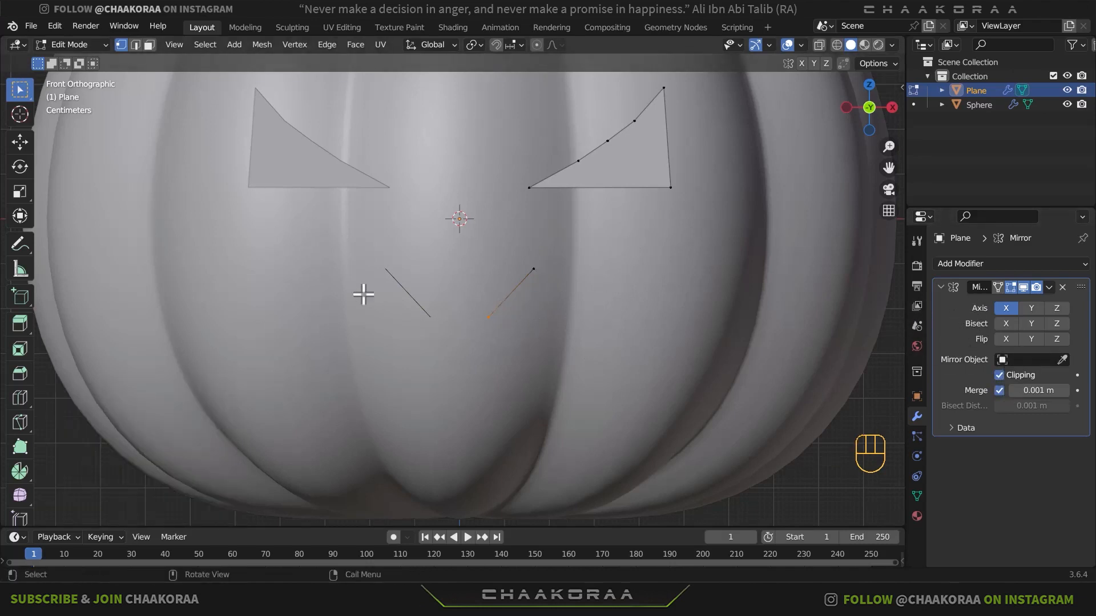
key("g")
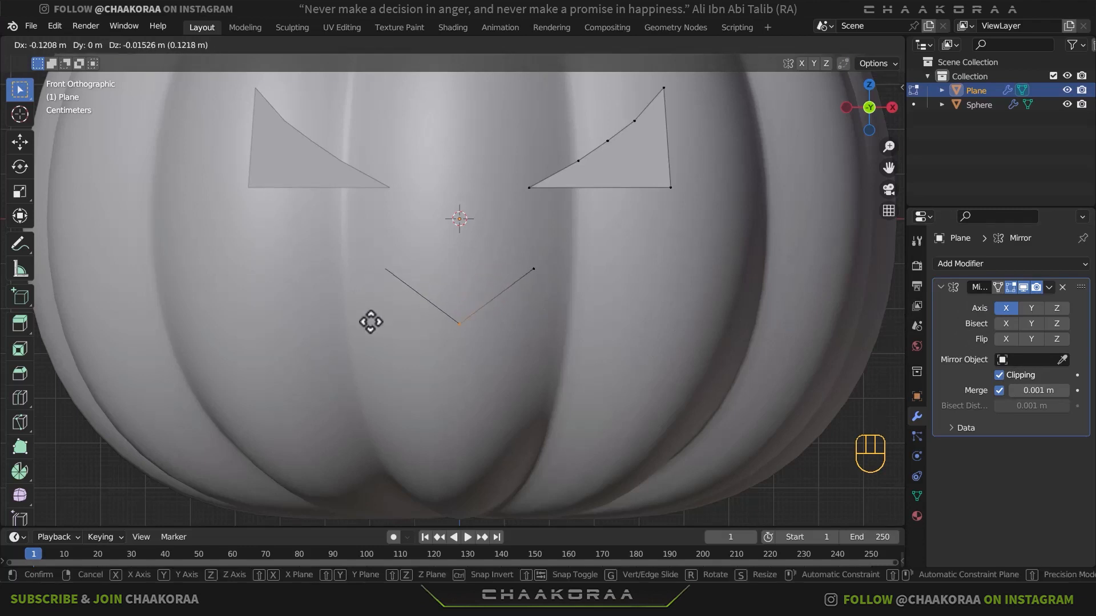
left_click(370, 322)
- Steepen the central V of the mouth by moving its upper vertex about 0.07 m inward and 0.03 m up
left_click(506, 286)
key("g")
left_click(471, 284)
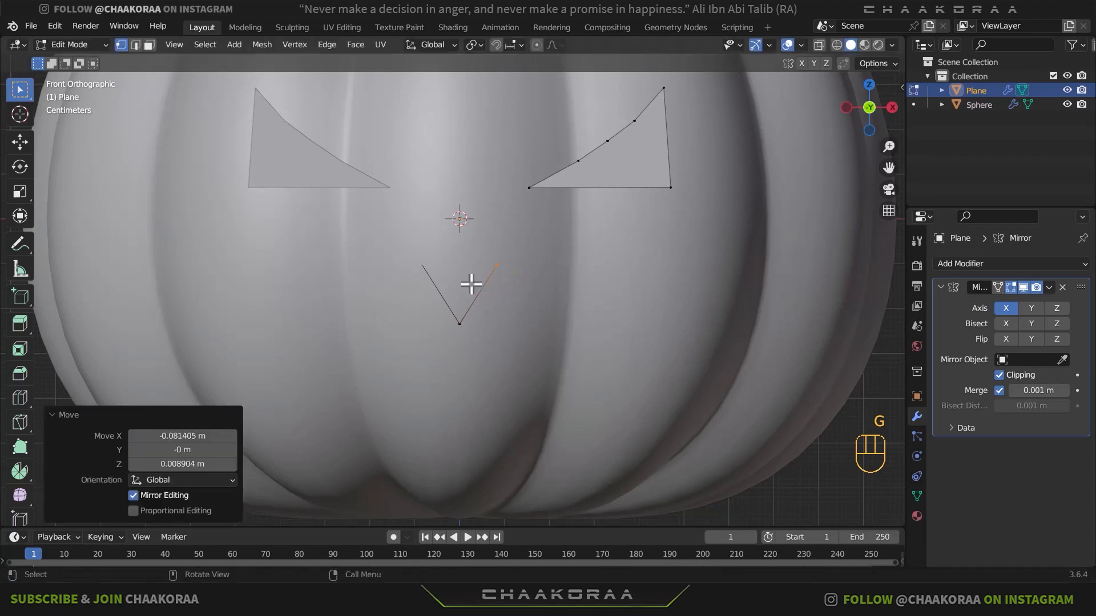
key("g")
left_click(511, 294)
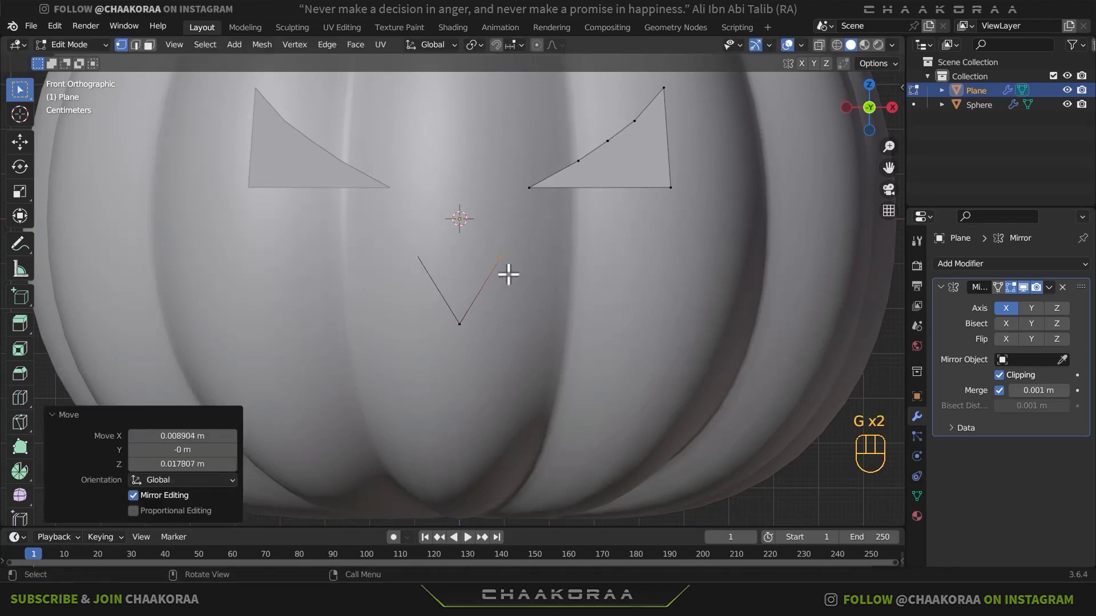
- Extrude a jagged upper mouth edge outward through four zigzag vertices to the mouth corner, undoing the surplus vertex beyond it
key("ctrl")
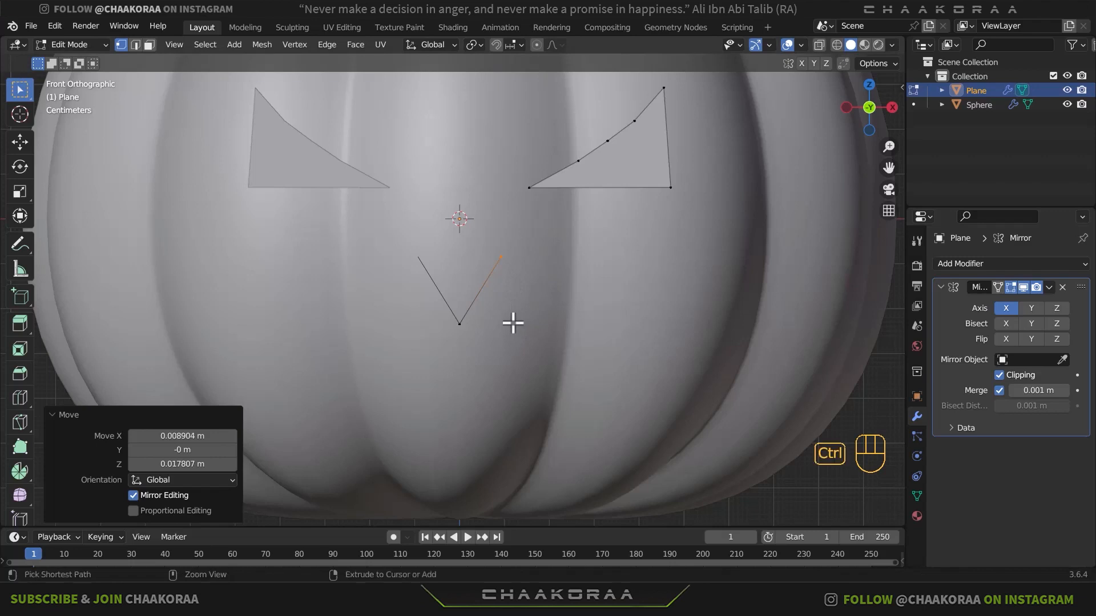
right_click(513, 322, "ctrl")
right_click(566, 276, "ctrl")
right_click(590, 340, "ctrl")
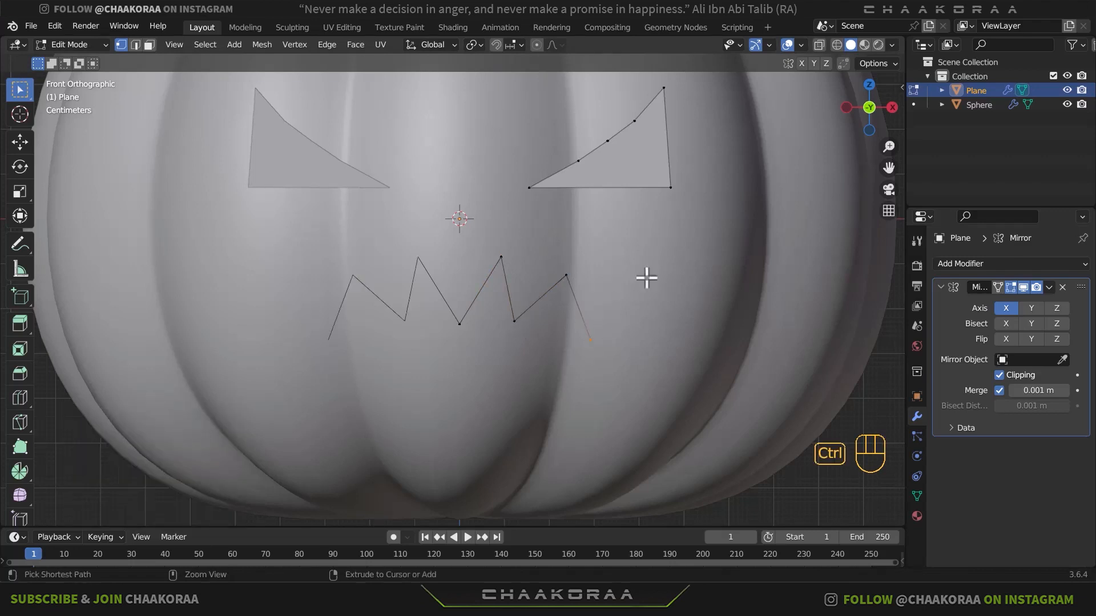
right_click(665, 267, "ctrl")
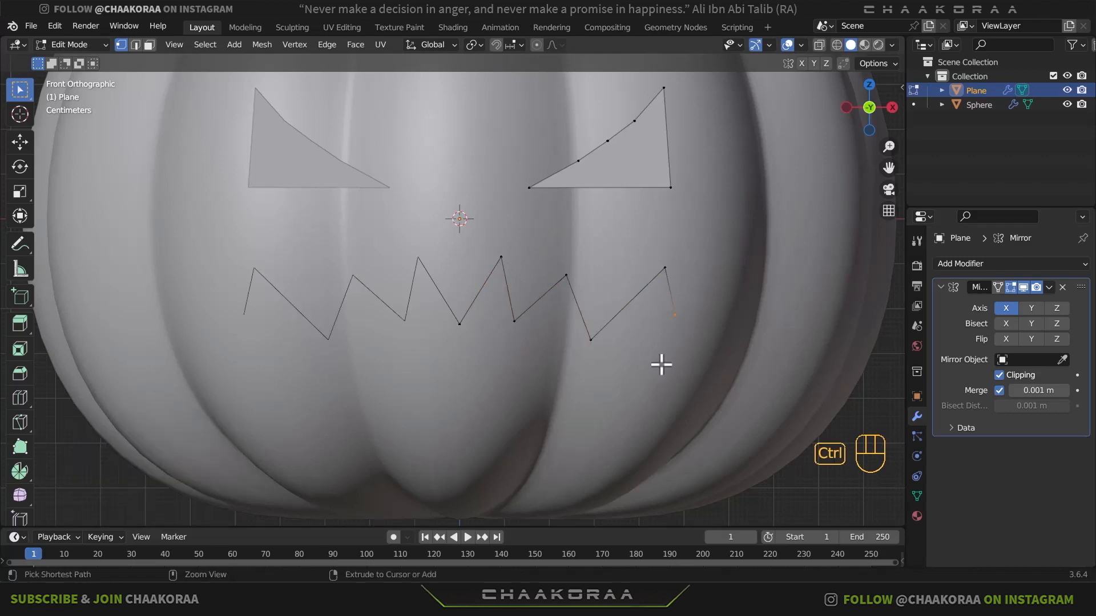
key("ctrl+z")
- Extrude the mouth's side and a zigzag lower edge back to the middle, placing the last vertex on the centre line
right_click(640, 355, "ctrl")
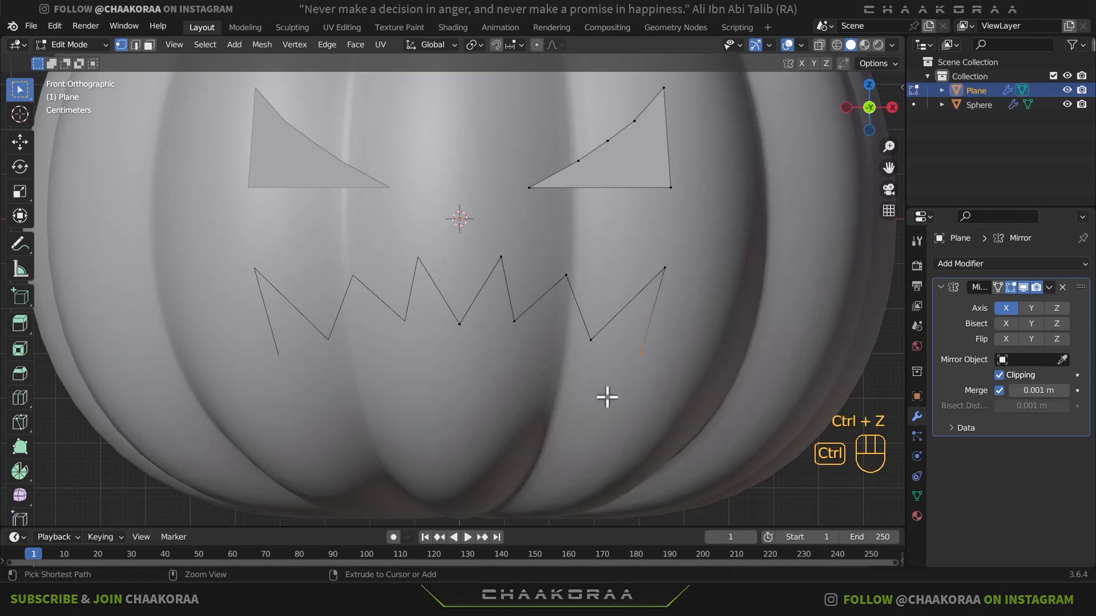
right_click(578, 398, "ctrl")
right_click(549, 363, "ctrl")
right_click(488, 412, "ctrl")
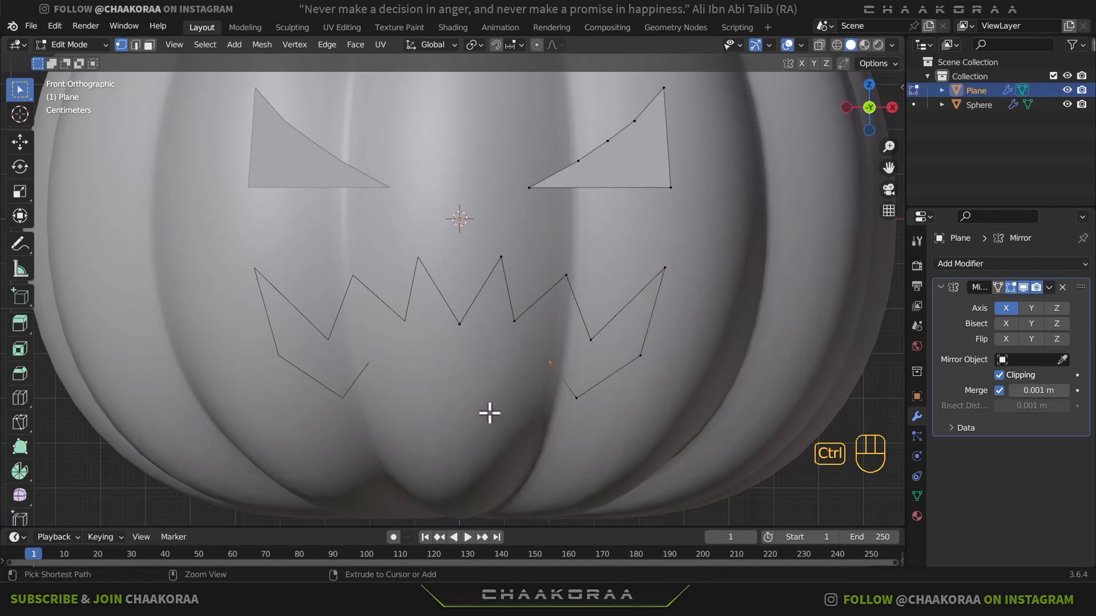
right_click(479, 355, "ctrl")
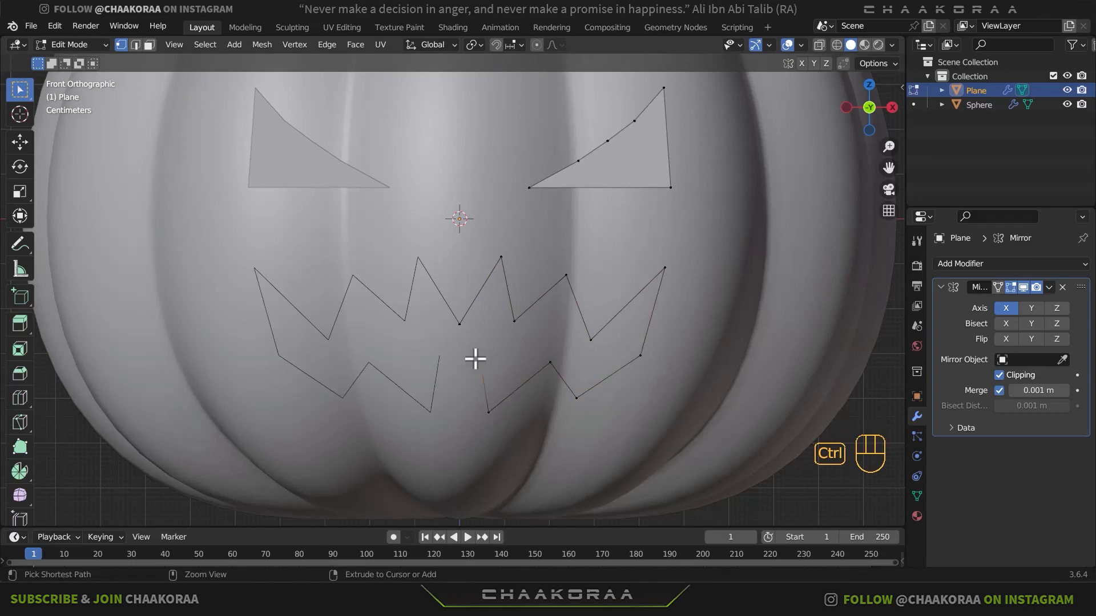
right_click(458, 388, "ctrl")
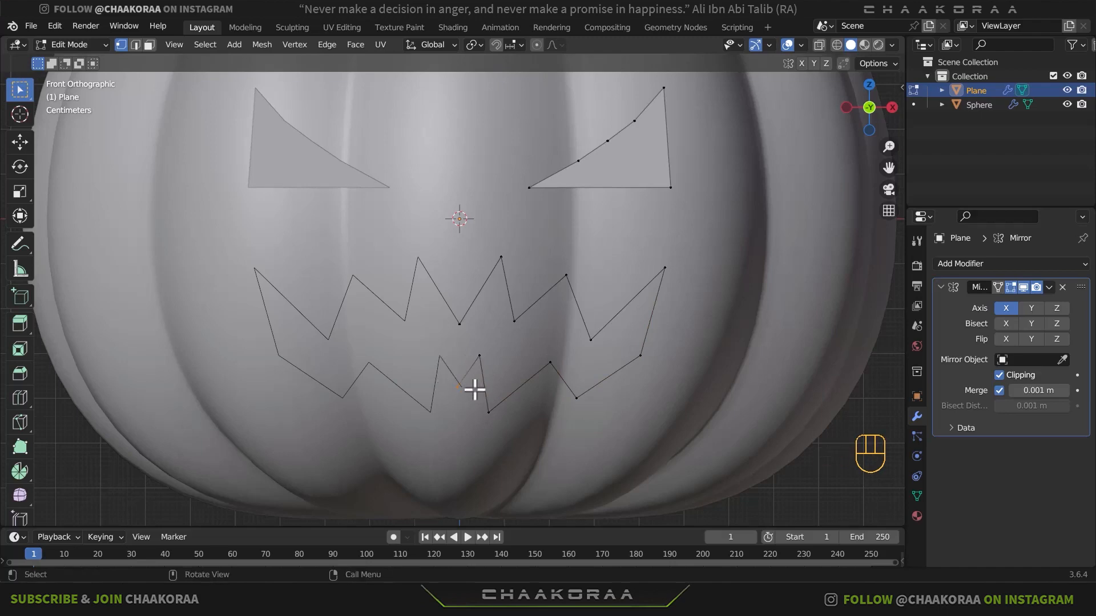
key("g")
left_click(492, 395)
- Raise the centre vertex of the mouth's upper edge slightly and move the neighbouring peak a little inward
scroll(556, 324, "down", 2)
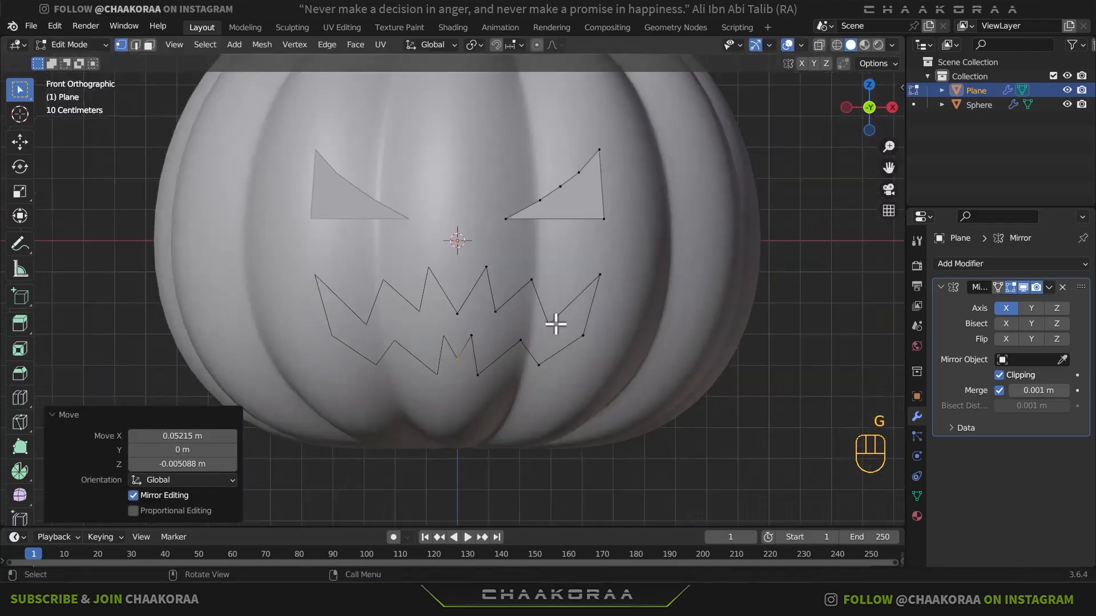
scroll(553, 322, "up", 2)
left_click(454, 322)
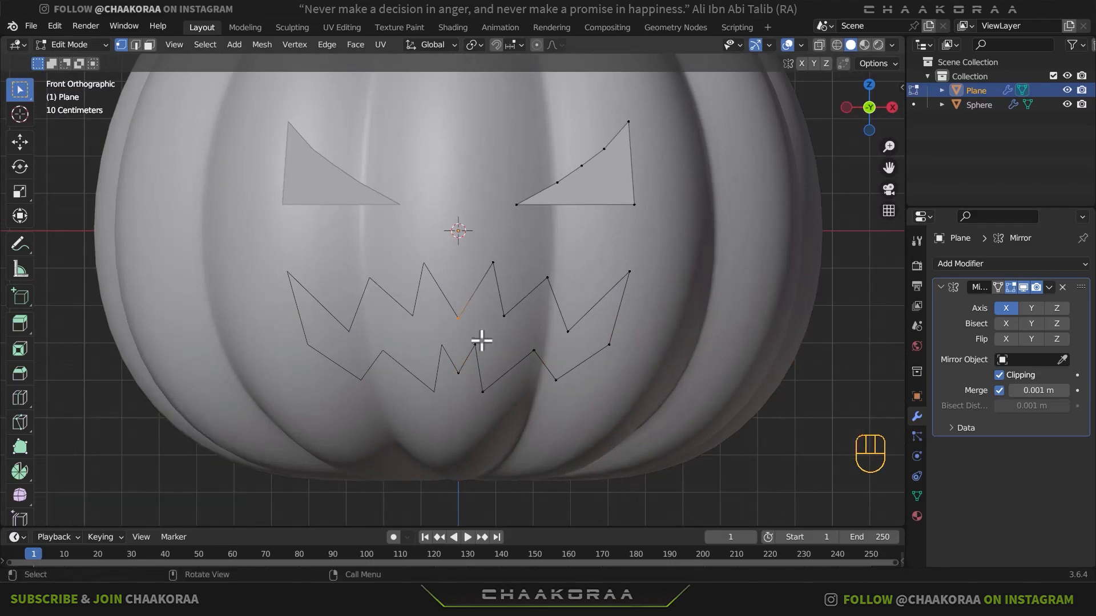
key("g")
left_click(481, 329)
left_click(484, 279)
key("g")
left_click(481, 279)
- Move the next three zigzag vertices of the mouth's upper edge outward, away from the centre line
left_click(502, 321)
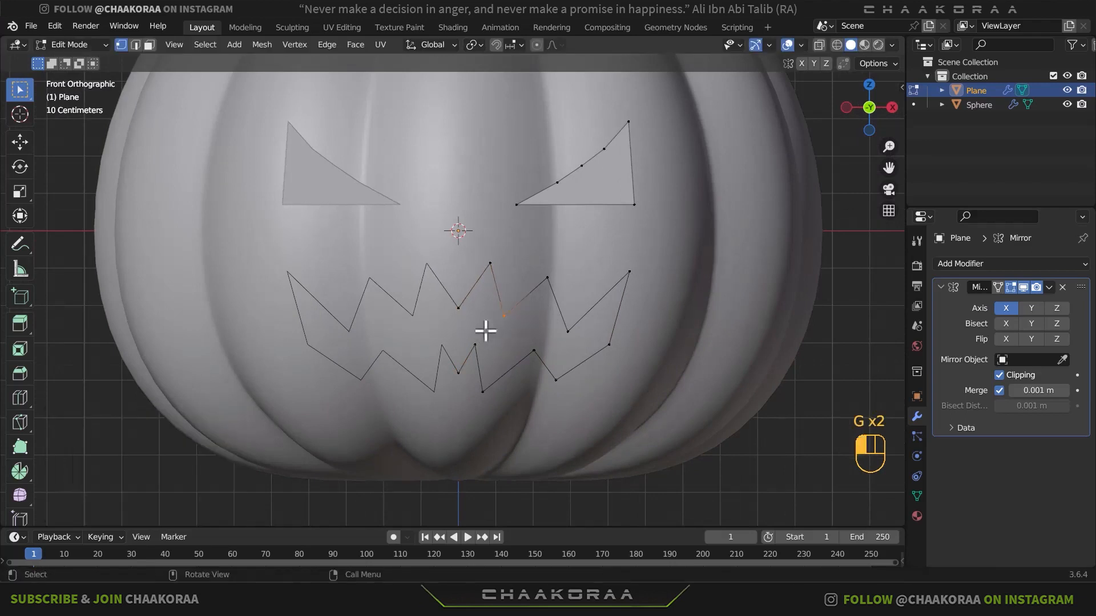
key("g")
left_click(507, 320)
left_click(551, 274)
key("g")
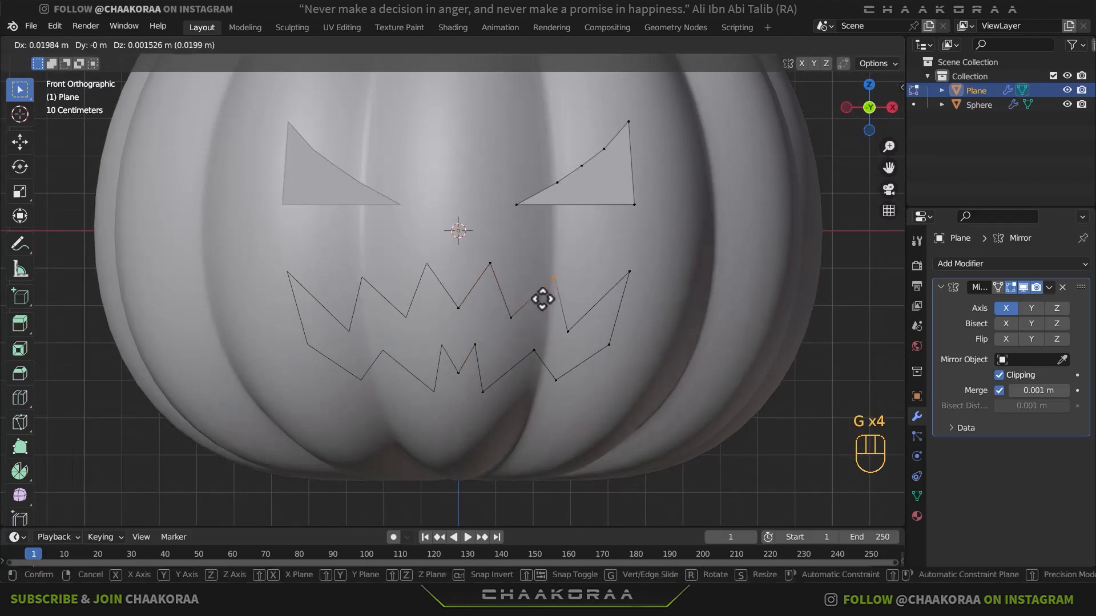
left_click(544, 299)
left_click(567, 332)
key("g")
left_click(576, 337)
- Move the mouth's upper corner about 0.044 m outward and 0.021 m up, and its lower side corner about 0.024 m outward
left_click(630, 273)
key("g")
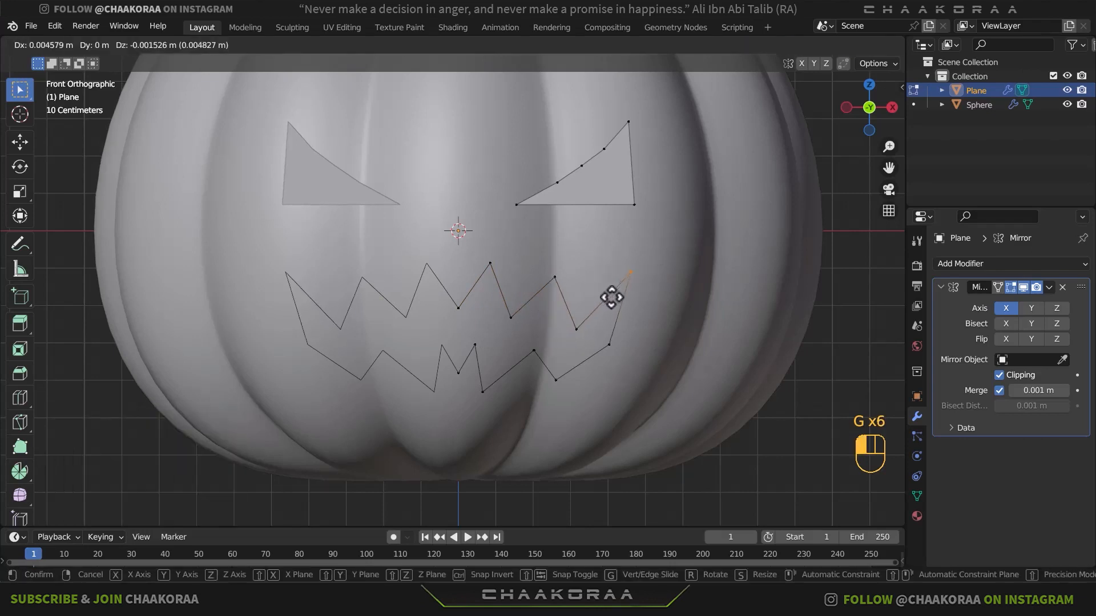
left_click(616, 295)
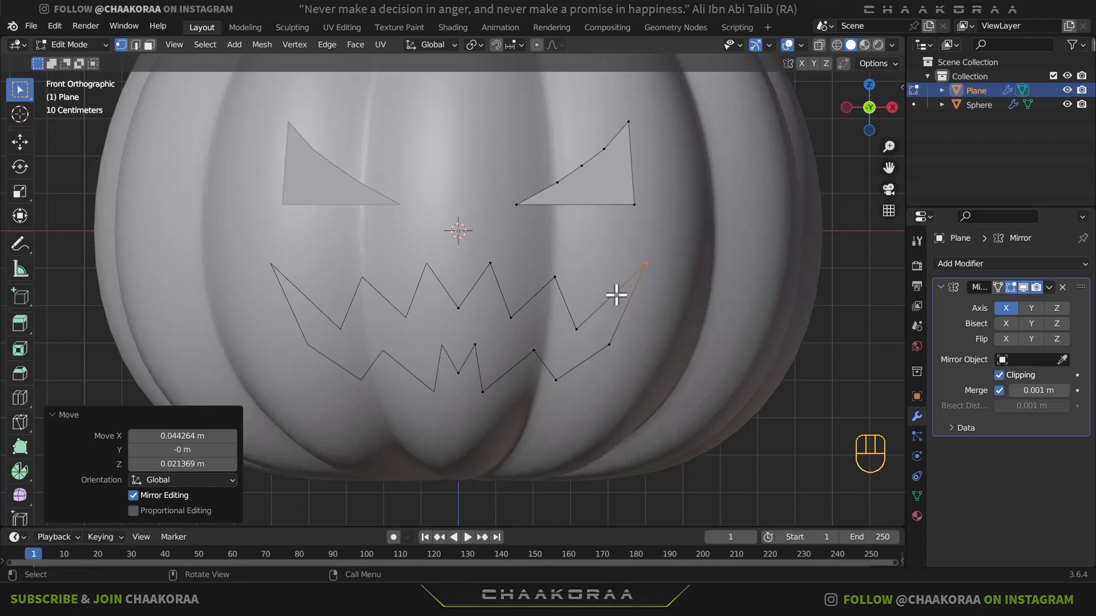
left_click(609, 346)
key("g")
left_click(607, 355)
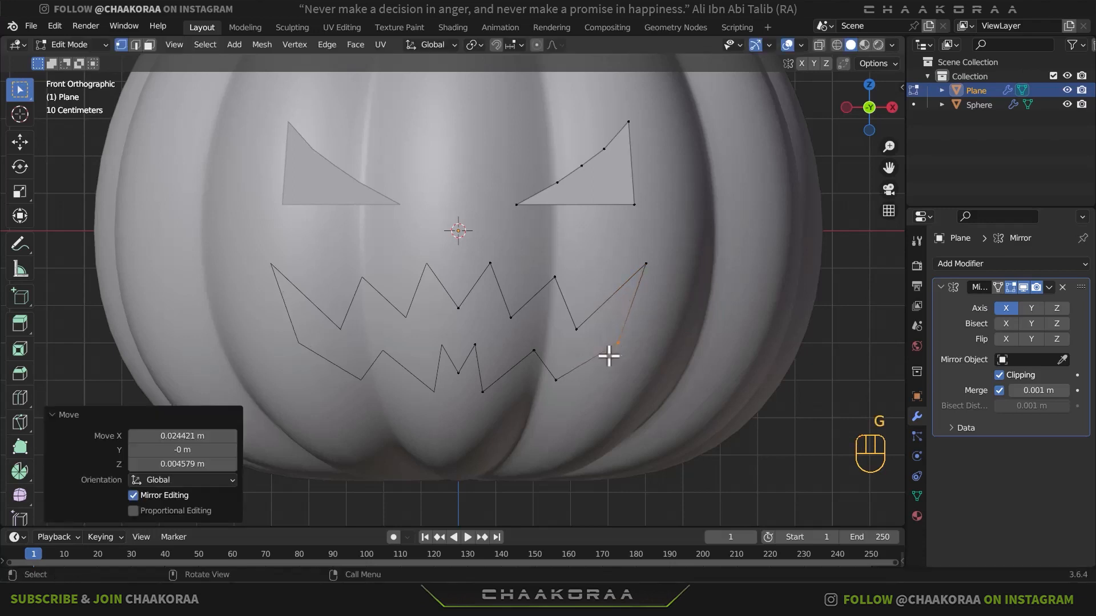
- Move the four off-centre zigzag vertices of the mouth's lower edge outward to widen the lower teeth
left_click_drag(597, 357, 553, 397)
key("g")
left_click(564, 397)
key("g")
left_click_drag(550, 347, 477, 403)
left_click(534, 365)
key("g")
left_click(485, 404)
left_click_drag(491, 341, 447, 398)
key("g")
left_click(483, 361)
- Lower the centre vertex of the mouth's bottom edge and raise the upper edge's centre vertex about 0.032 m
key("g")
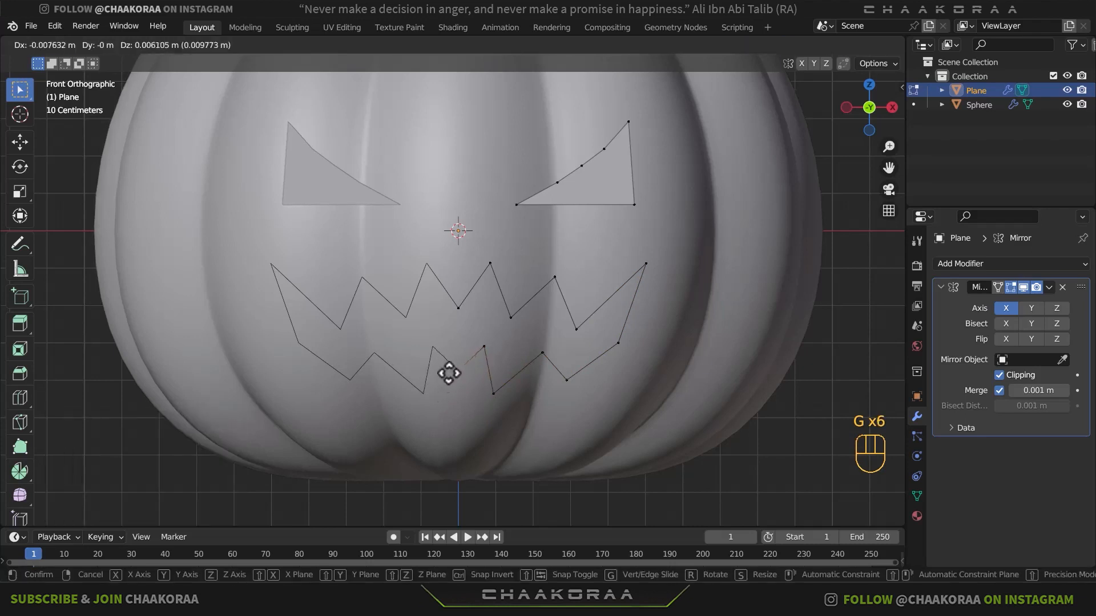
left_click(441, 404)
left_click_drag(475, 291, 452, 316)
key("g")
left_click(447, 319)
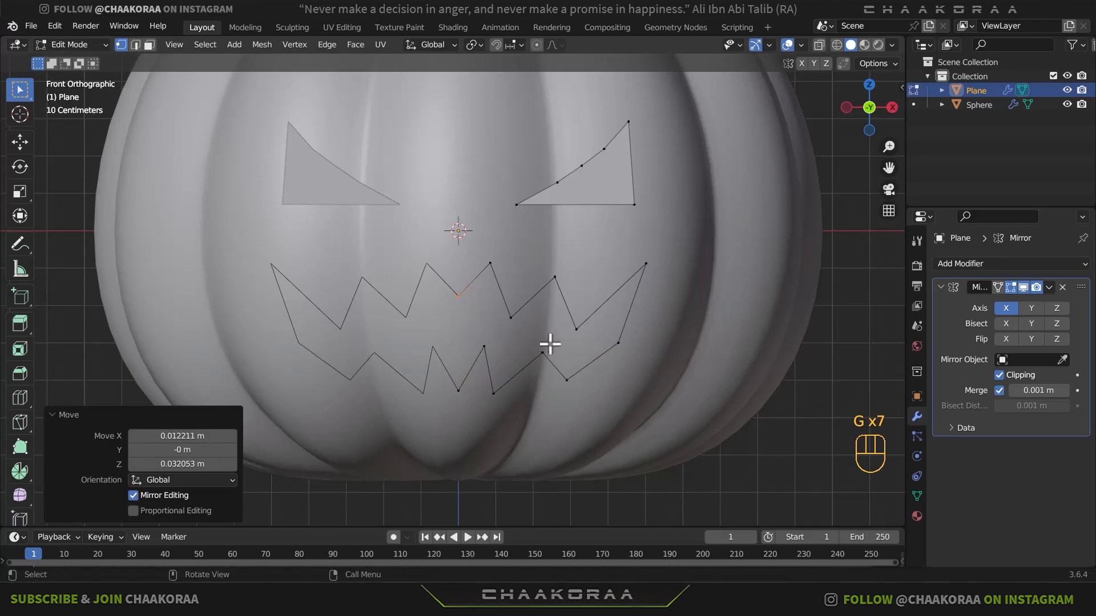
left_click(510, 317)
scroll(546, 352, "down", 2)
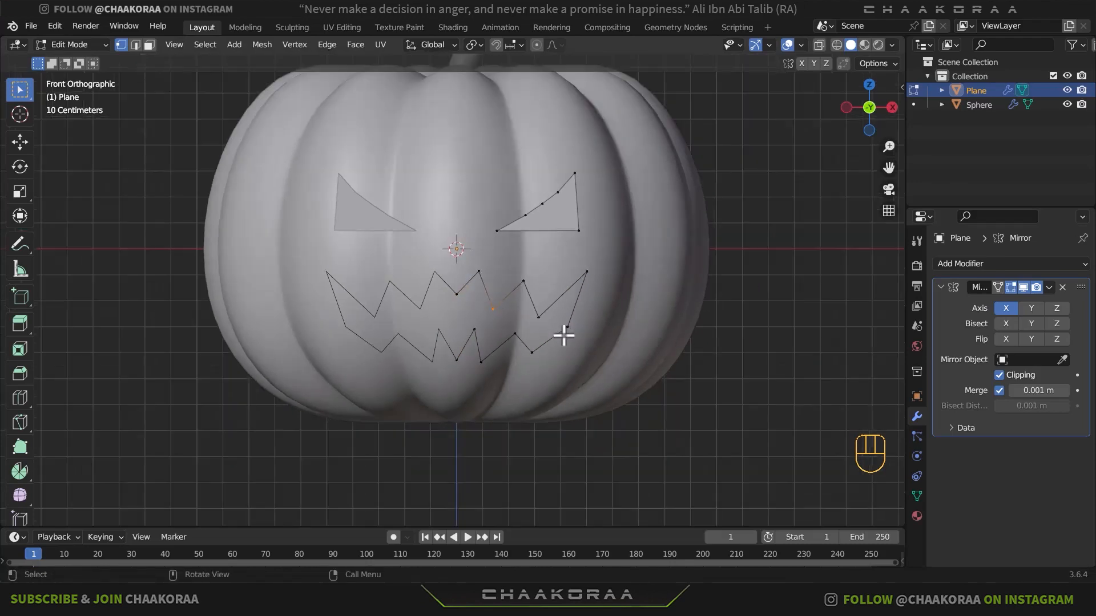
- Select all of the eye and mouth outline geometry and fill the open mouth shape with a face
key("Tab")
middle_click_drag(573, 311, 531, 306)
scroll(420, 372, "down", 5)
key("Tab")
key("a")
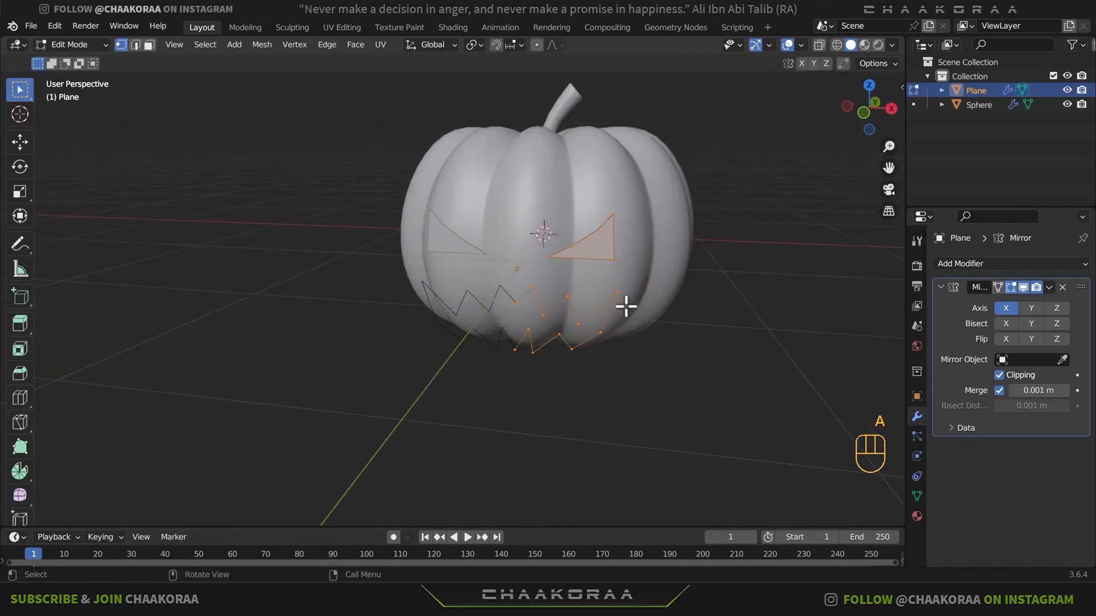
key("f")
- Extrude the filled eye and mouth shapes about 0.618 m along the Y axis toward the pumpkin
middle_click_drag(604, 289, 506, 318)
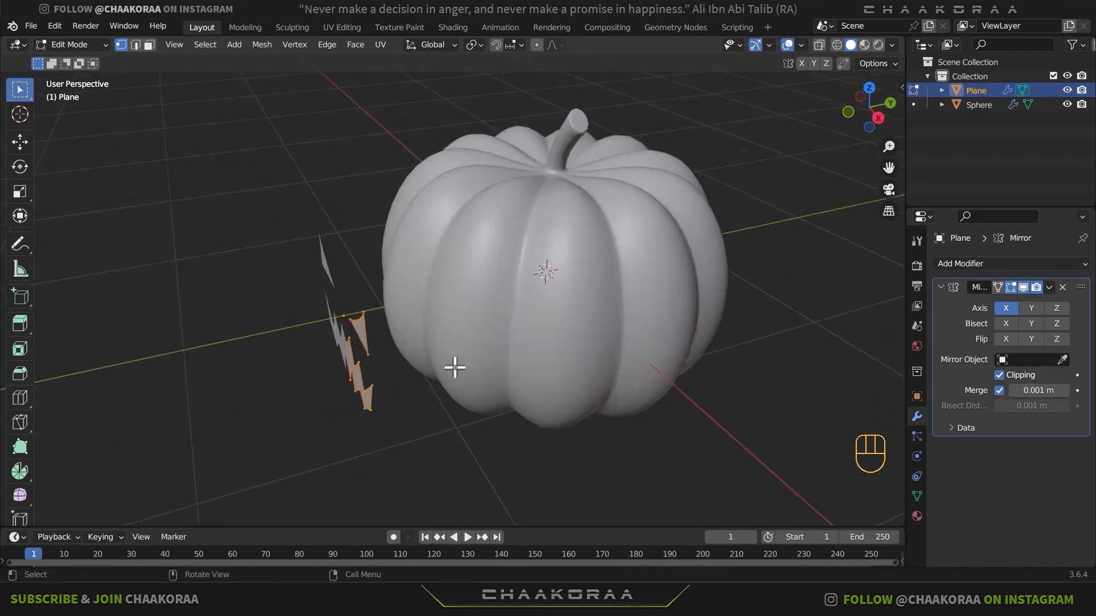
key("e")
key("y")
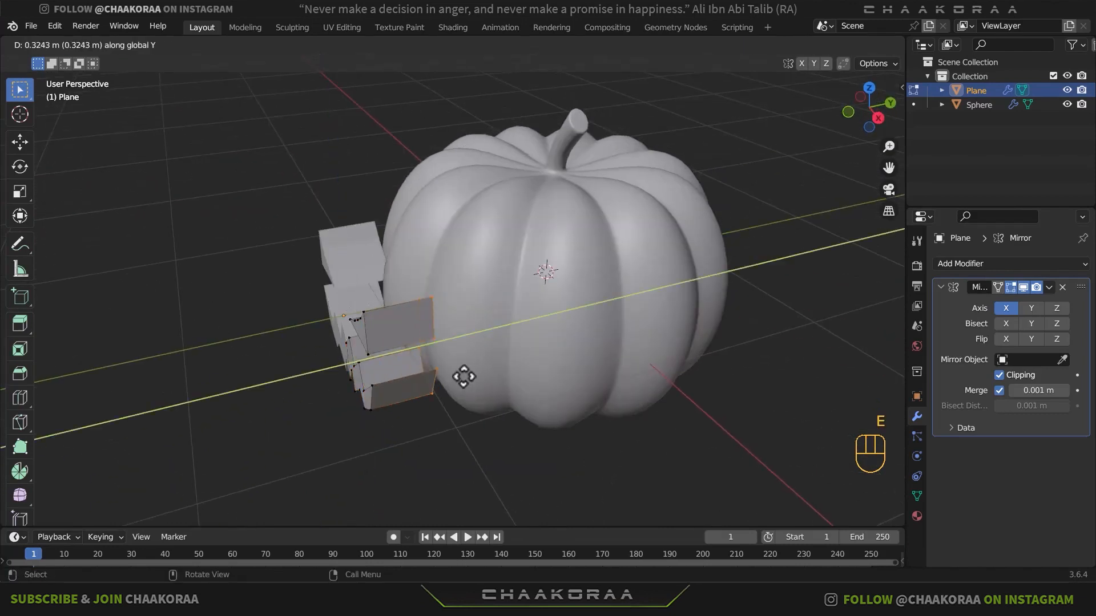
left_click(569, 344)
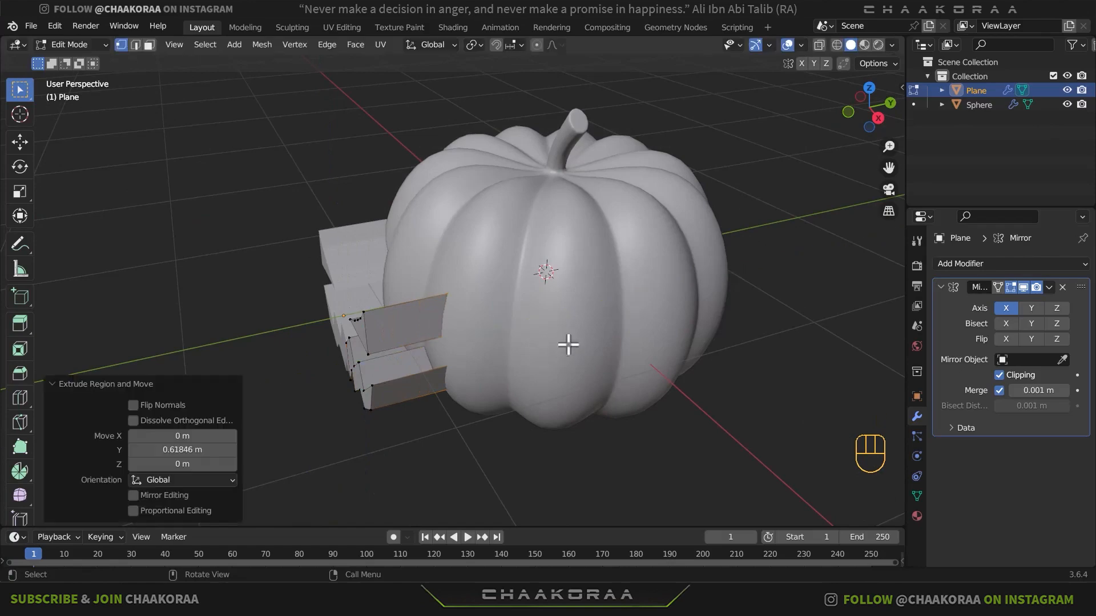
key("Tab")
- Move the extruded face cutter about 0.198 m along Y so it sits deeper in the pumpkin
middle_click_drag(429, 382, 513, 359)
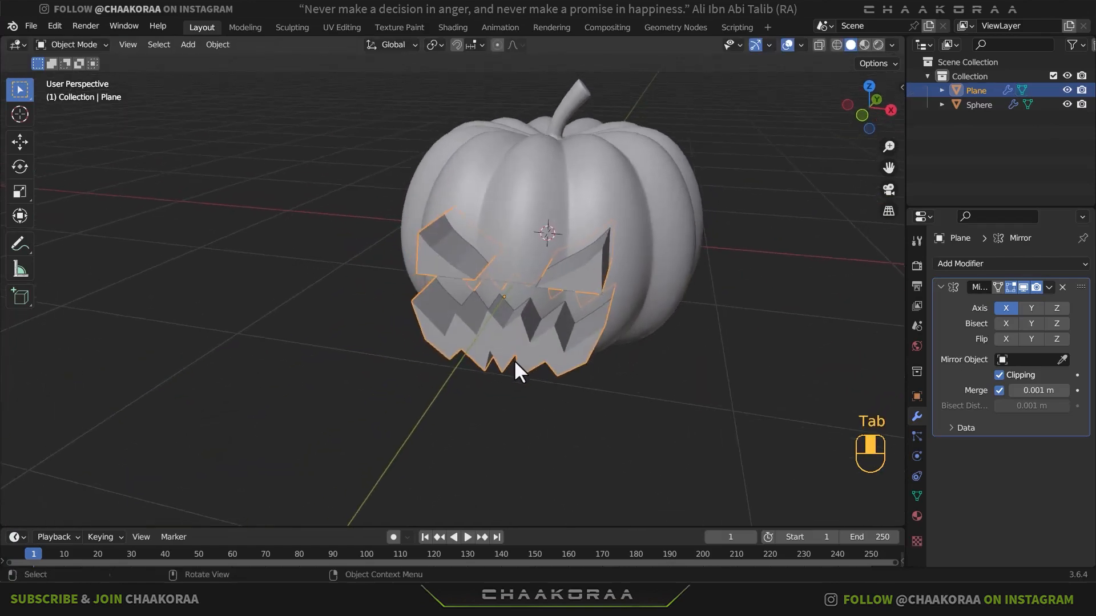
middle_click_drag(581, 306, 460, 379)
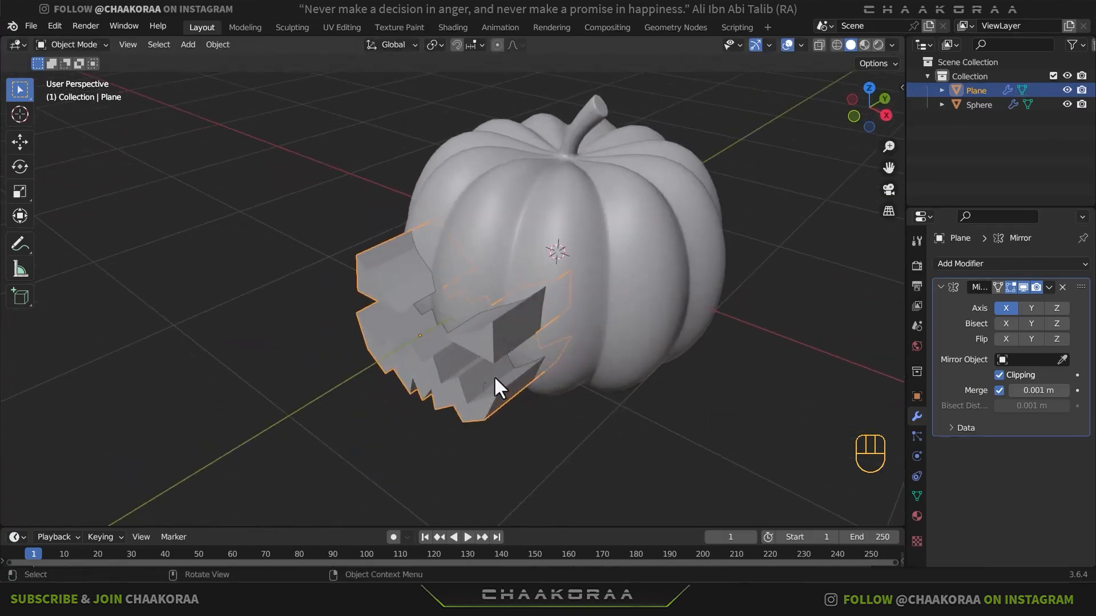
key("g")
key("y")
left_click(543, 354)
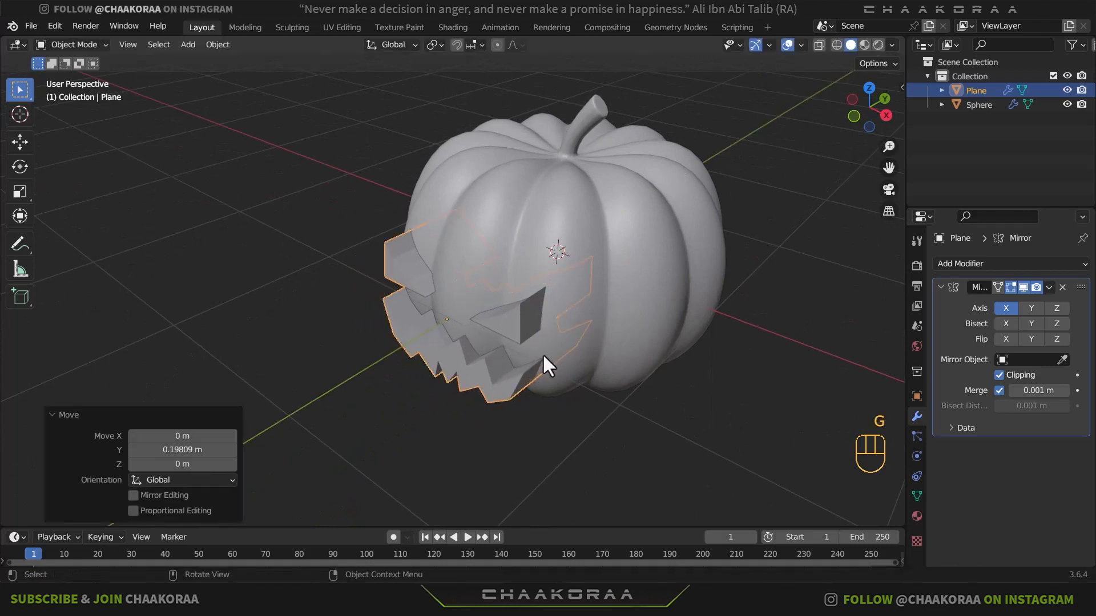
- Add a Boolean modifier set to Difference on the pumpkin, with the face cutter Plane as its object
middle_click_drag(558, 350, 595, 263)
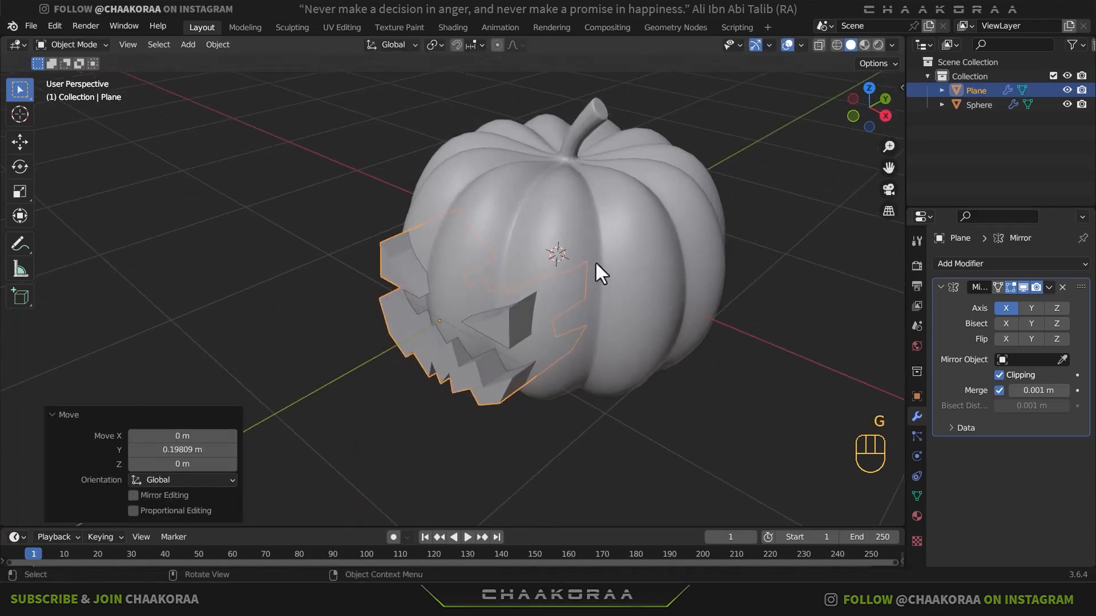
left_click(605, 297)
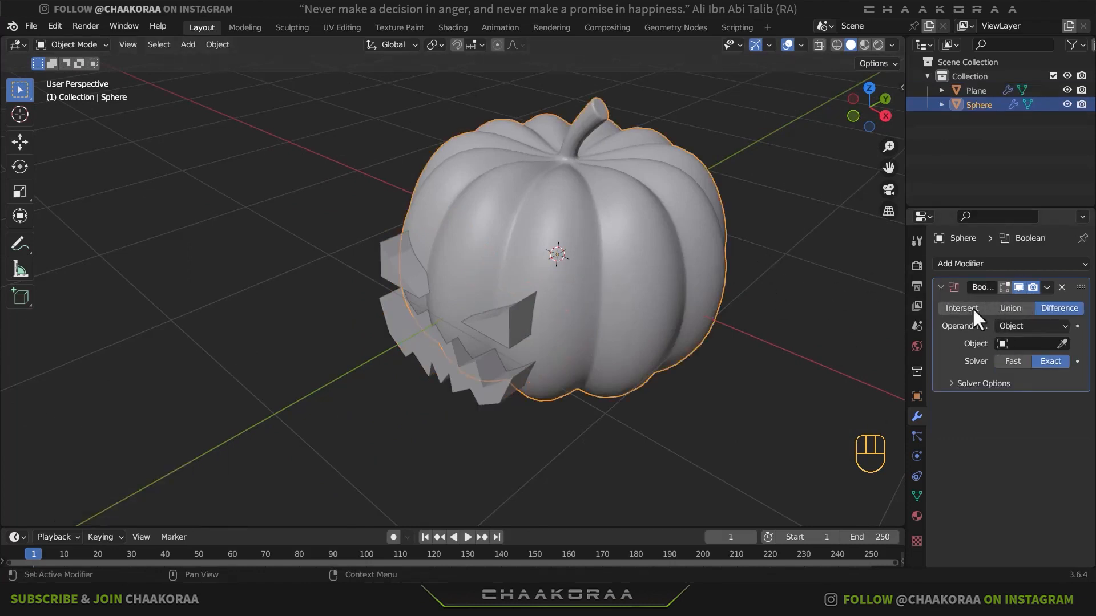
left_click(1064, 343)
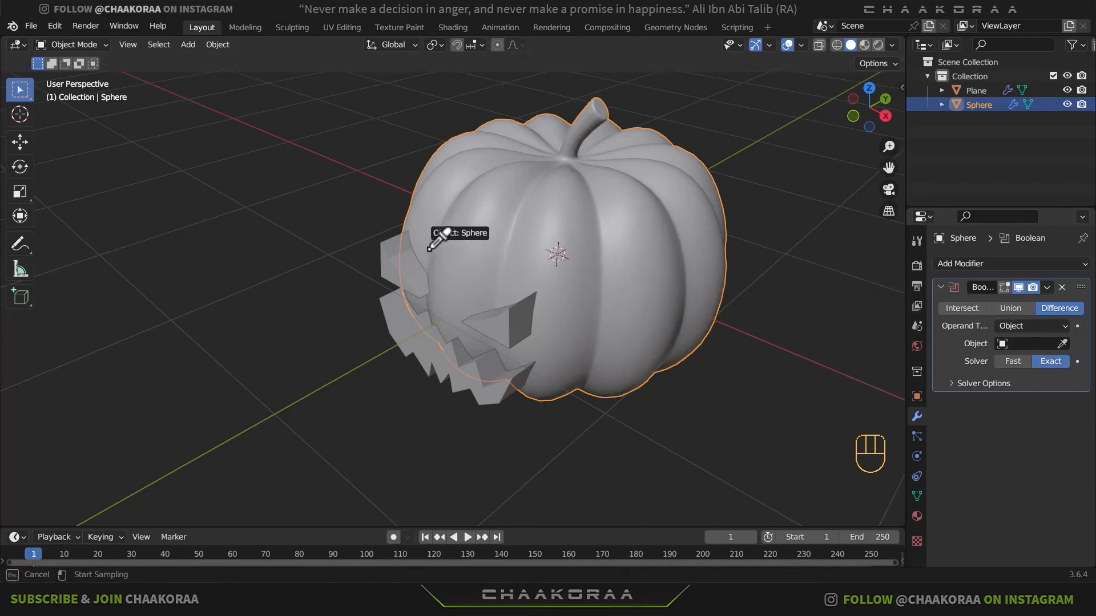
left_click(392, 255)
- Check the face cut and apply the pumpkin's Boolean modifier
middle_click_drag(374, 324, 484, 292)
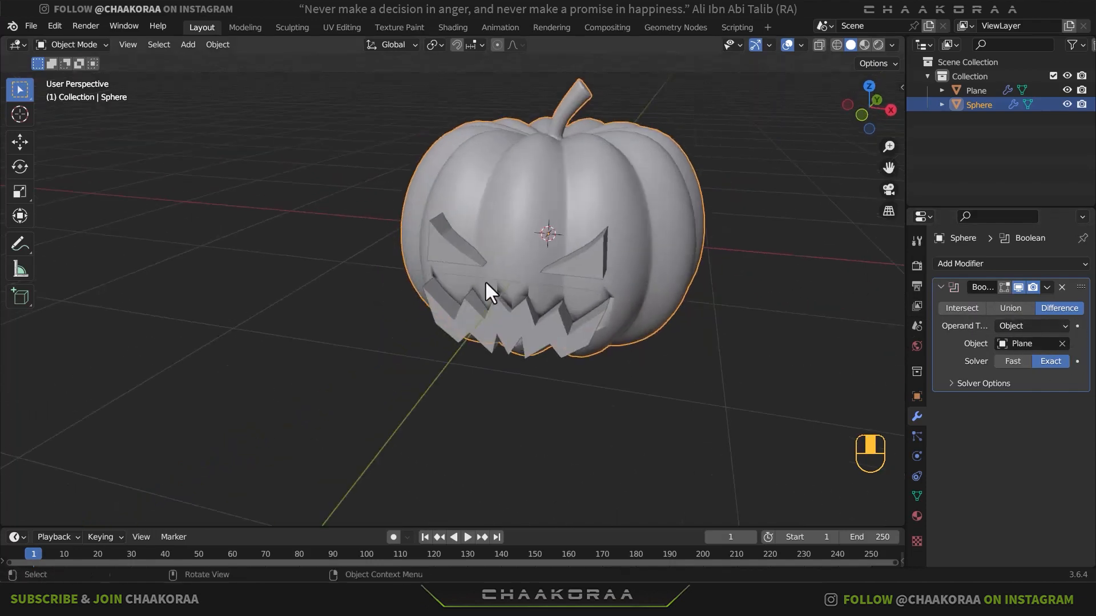
scroll(573, 342, "up", 3)
scroll(573, 341, "down", 2, "shift")
scroll(589, 303, "up", 1)
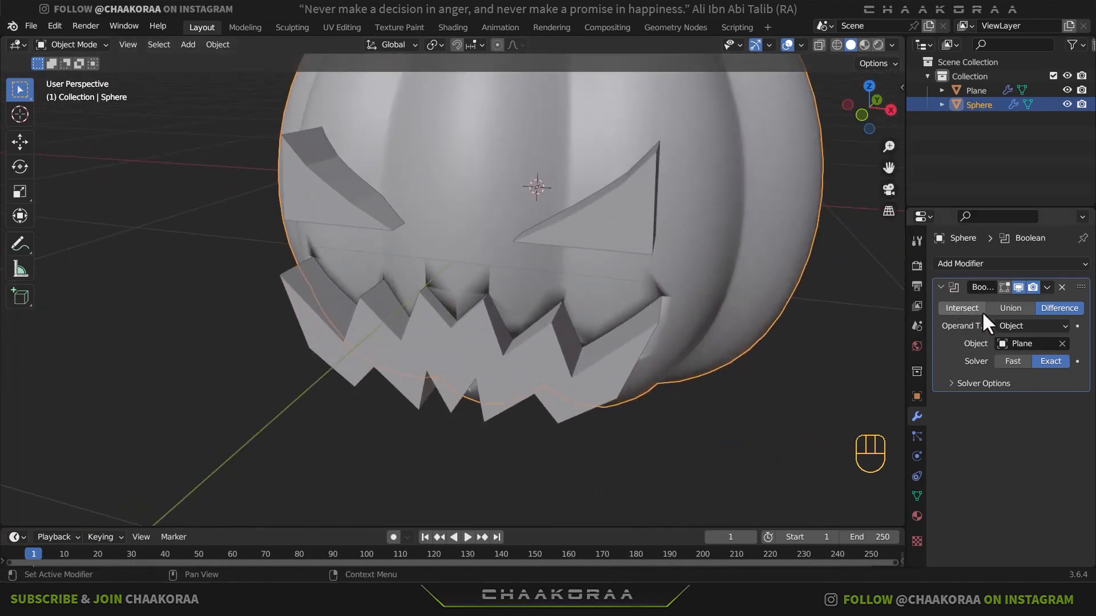
key("ctrl+a")
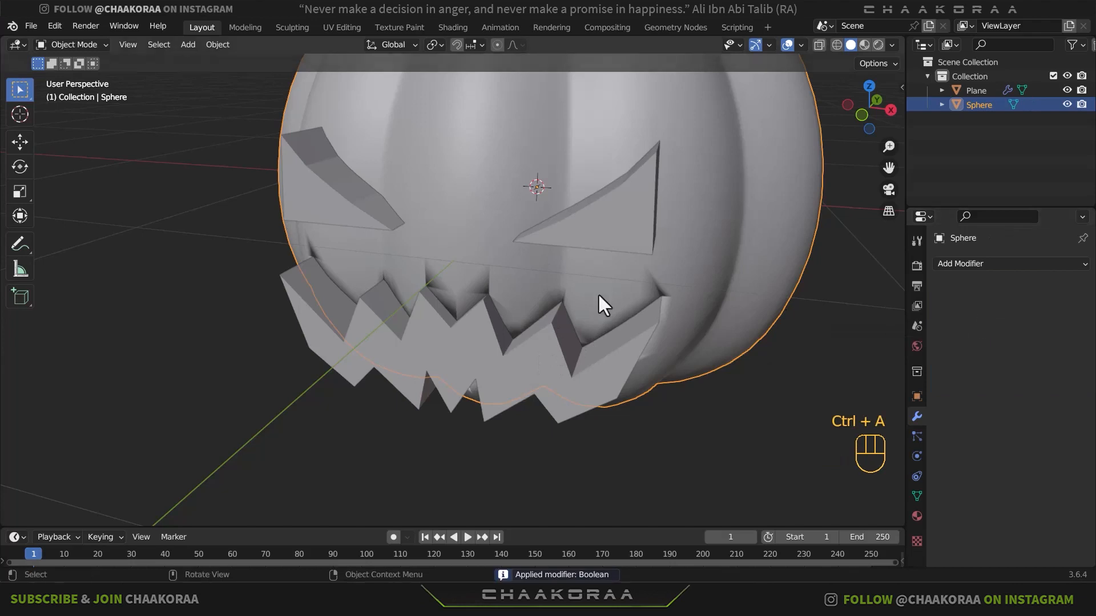
- Delete the face cutter object in front of the pumpkin
left_click(519, 346)
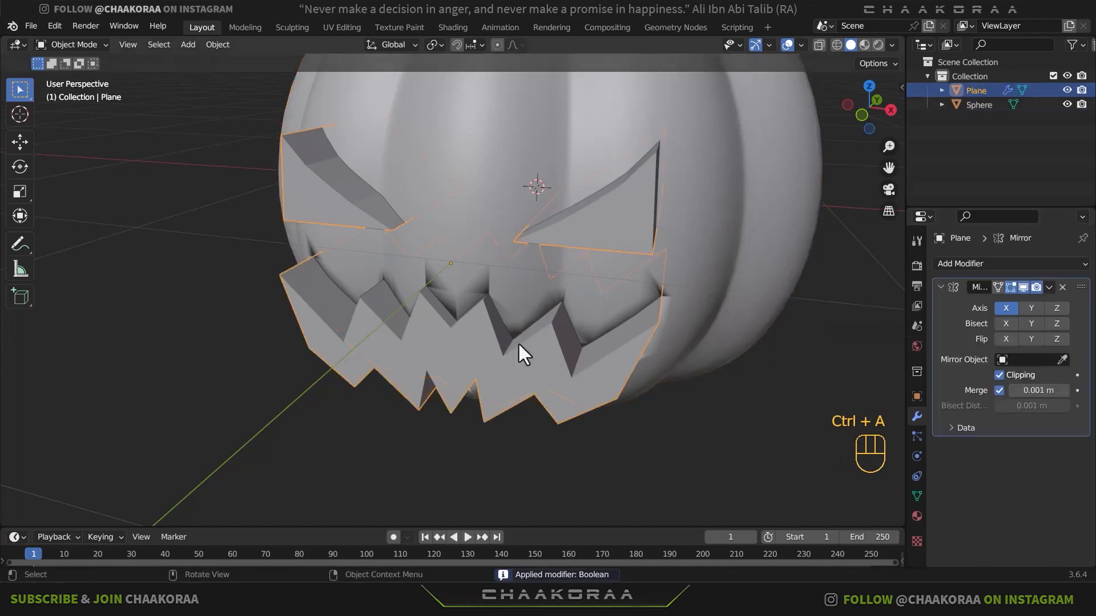
key("x")
left_click(581, 354)
middle_click_drag(582, 347, 565, 286)
- Delete the vertices of the flat back faces inside the pumpkin's mouth recess to open the mouth
left_click(531, 267)
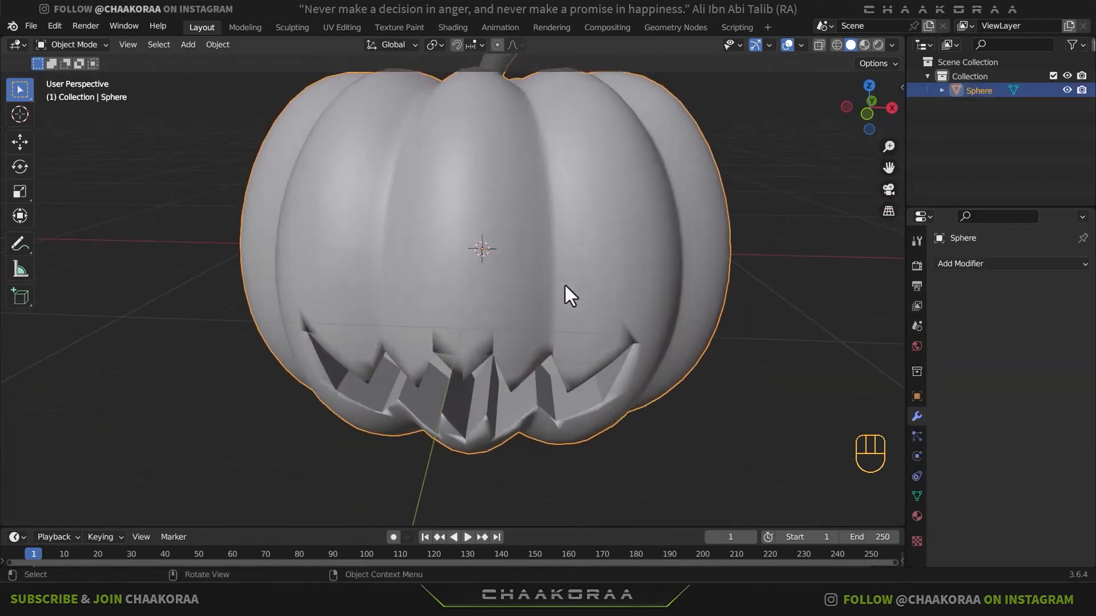
key("Tab")
scroll(565, 289, "up", 3)
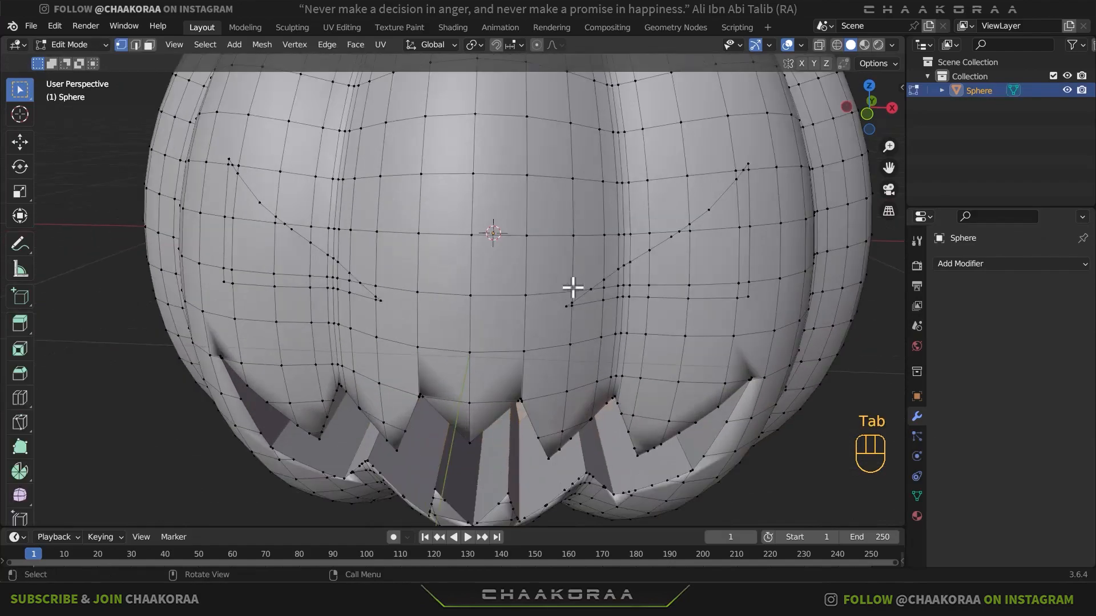
middle_click_drag(571, 289, 536, 312, "shift")
middle_click_drag(553, 271, 457, 277)
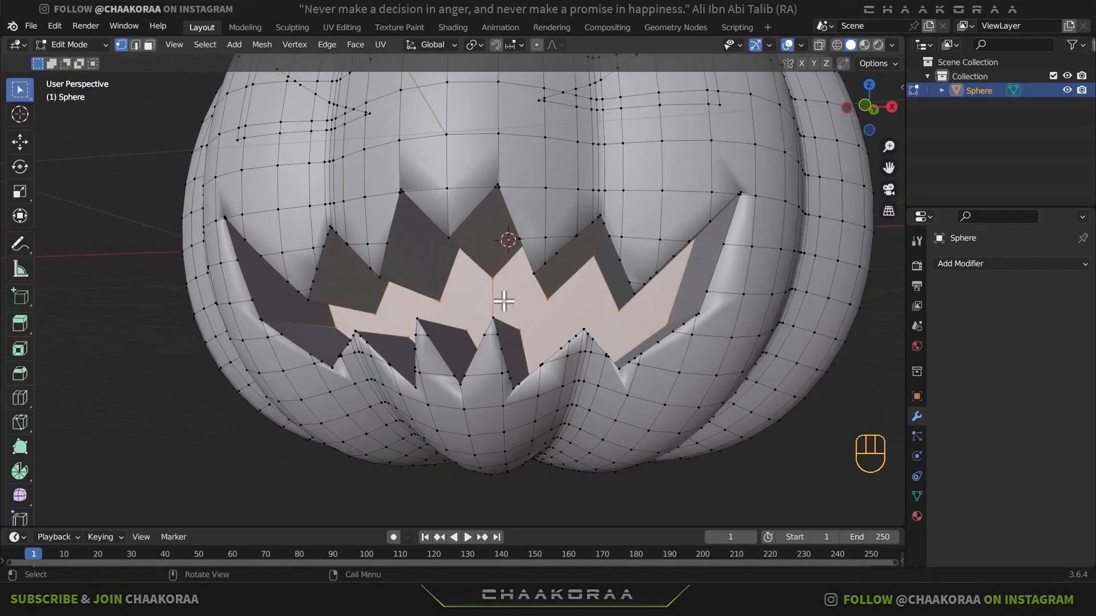
key("x")
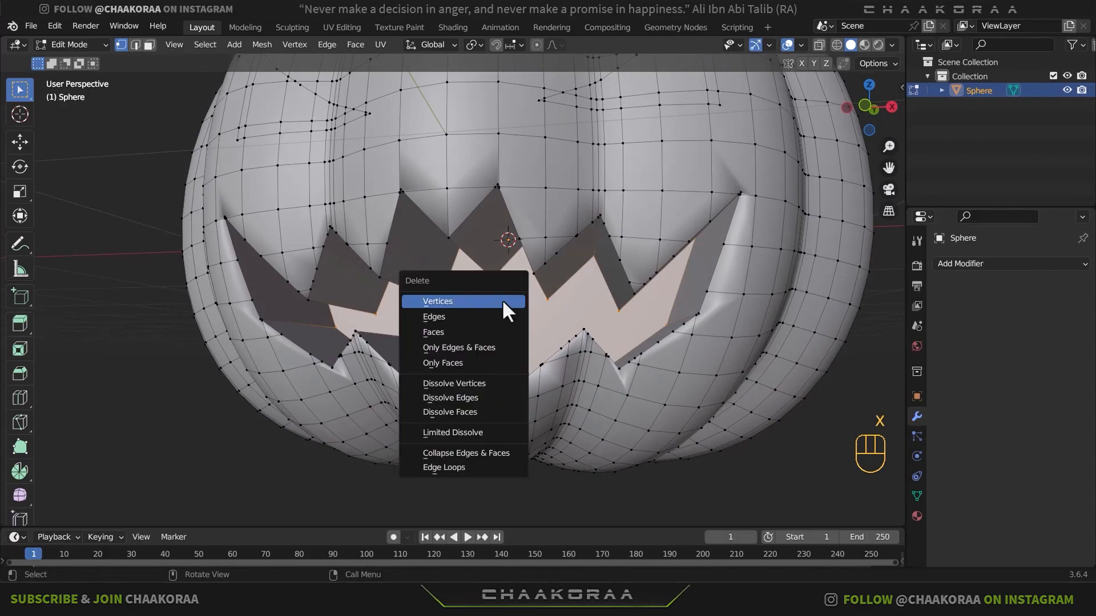
left_click(505, 311)
- Select all faces inside the eye outline on the pumpkin's +X side and delete them
middle_click_drag(505, 311, 612, 313)
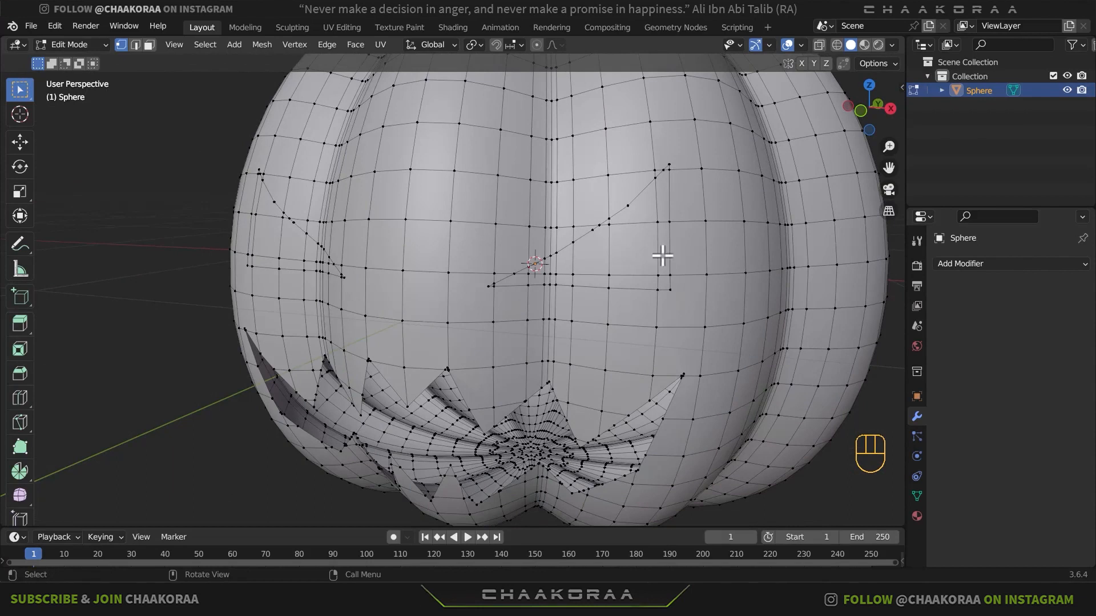
key("3")
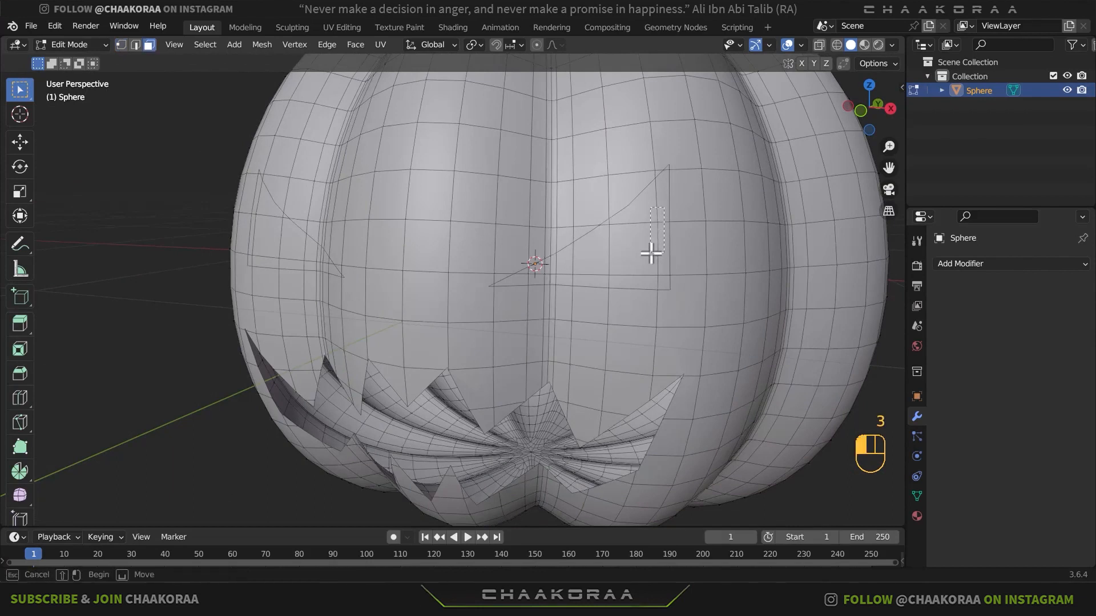
left_click(651, 251)
left_click(565, 267, "shift")
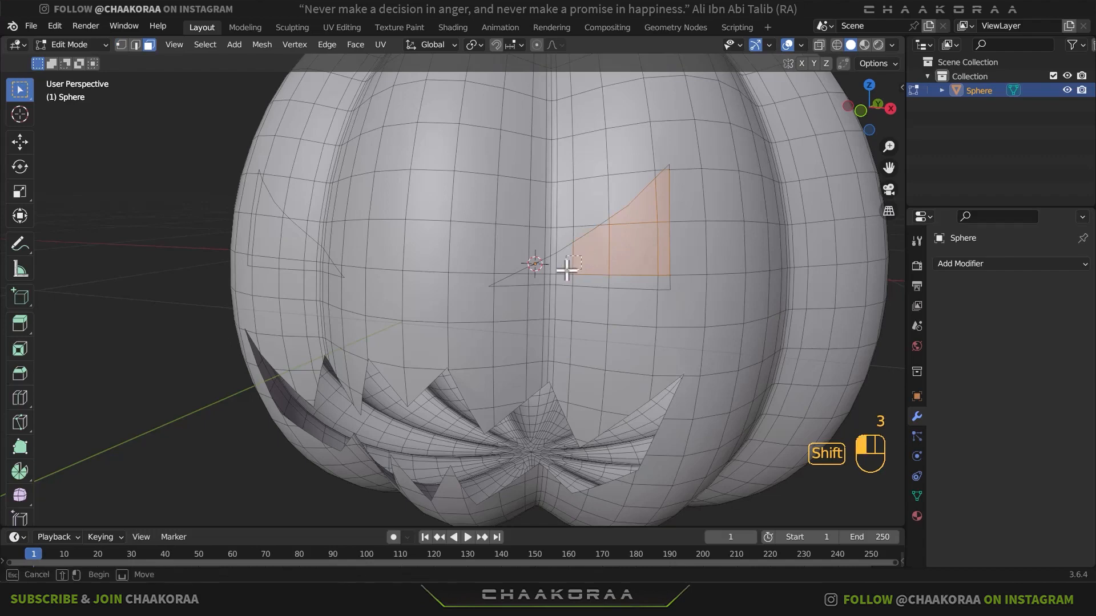
left_click_drag(645, 281, 568, 277, "shift")
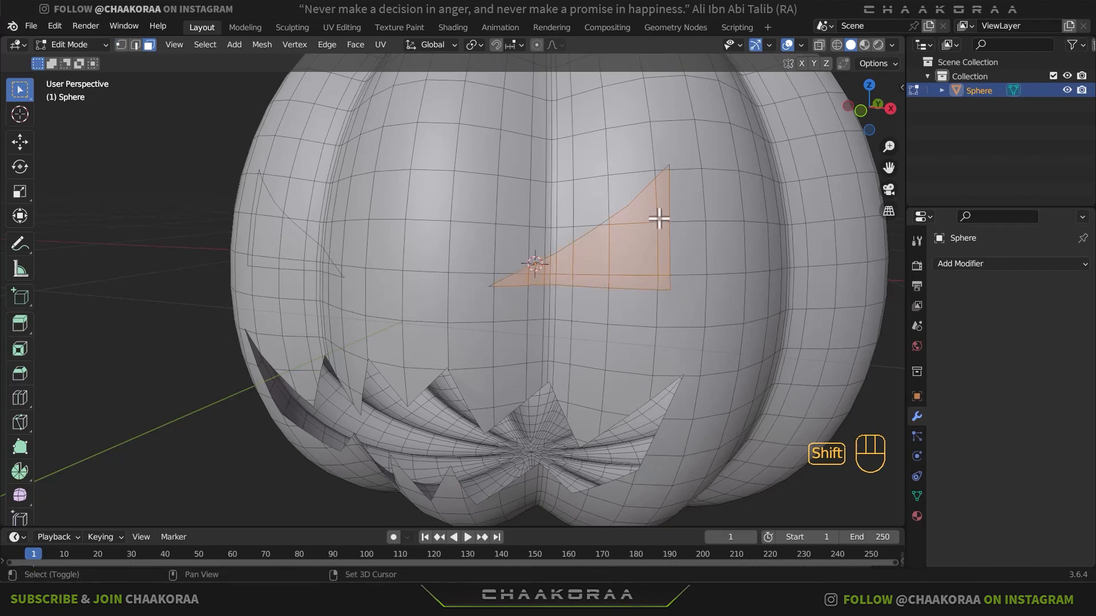
scroll(684, 188, "up", 2)
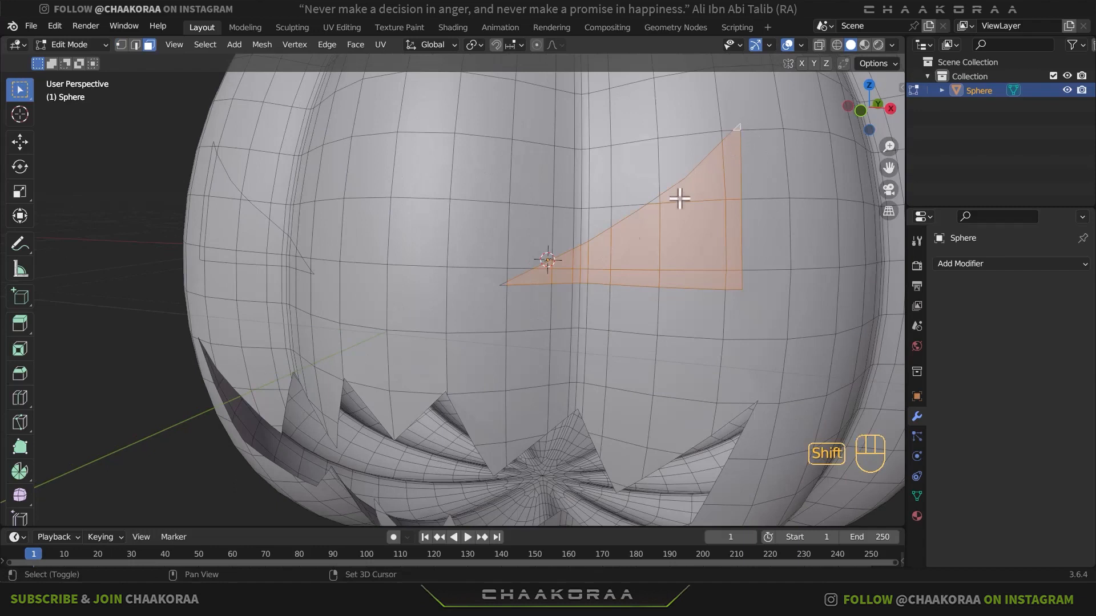
left_click(505, 285, "shift")
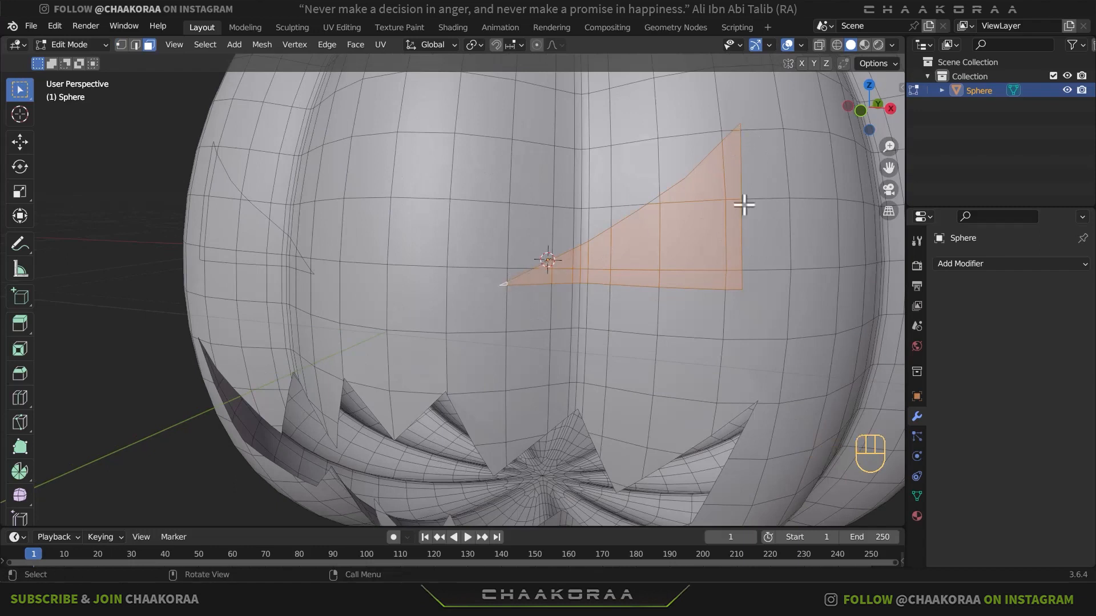
left_click(656, 202, "shift")
key("x")
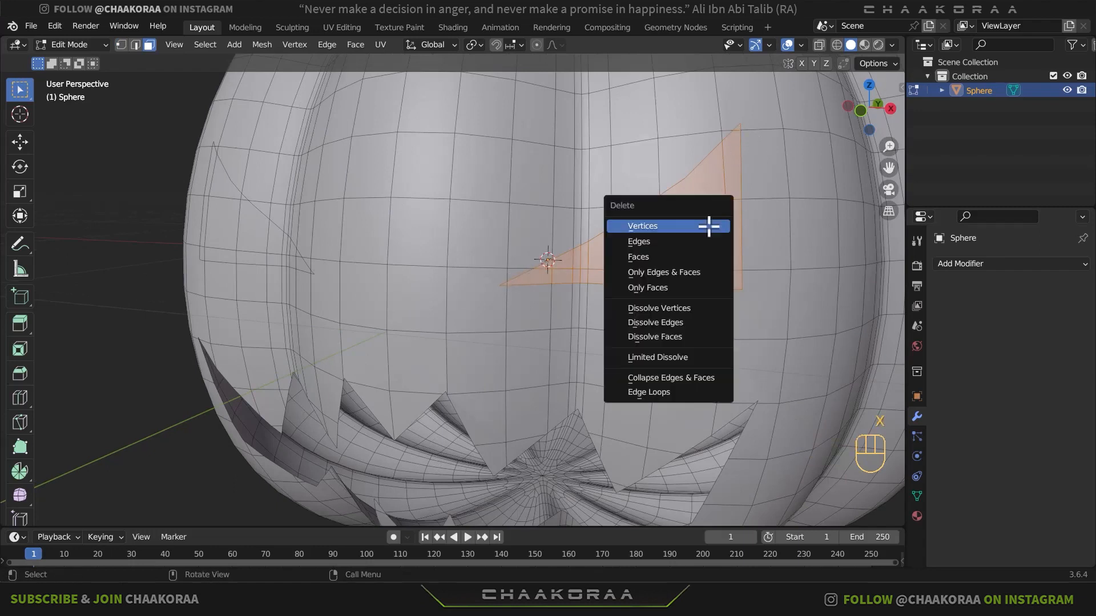
left_click(686, 255)
- Select all faces inside the other eye outline, on the -X side, and delete them
mouse_move(728, 257)
middle_mouse_down()
mouse_move(640, 260)
mouse_move(717, 270)
middle_mouse_up()
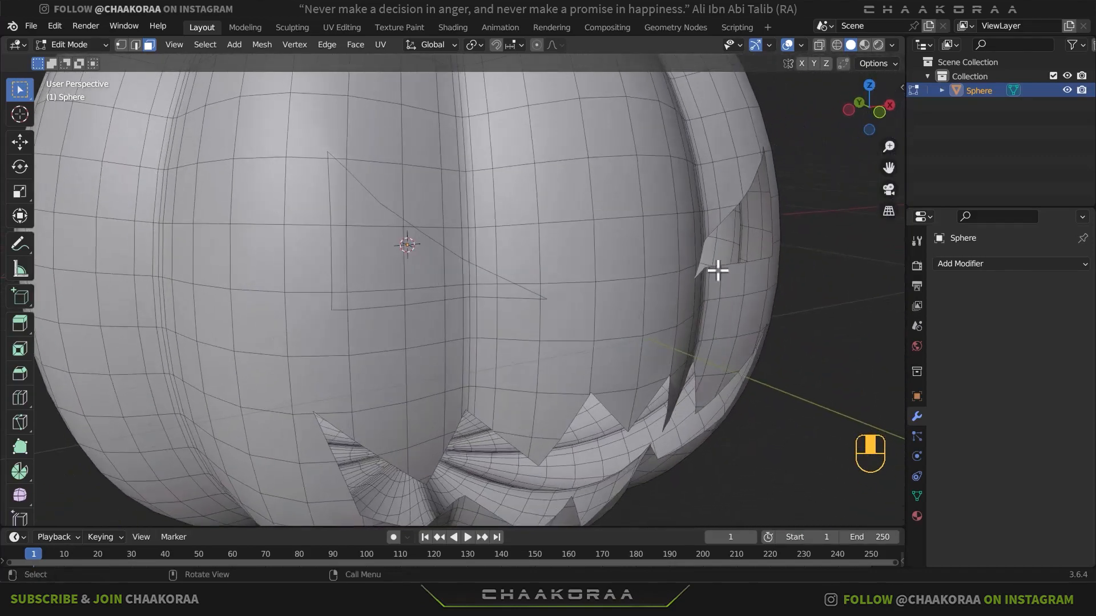
left_click(518, 296)
left_click(506, 282, "shift")
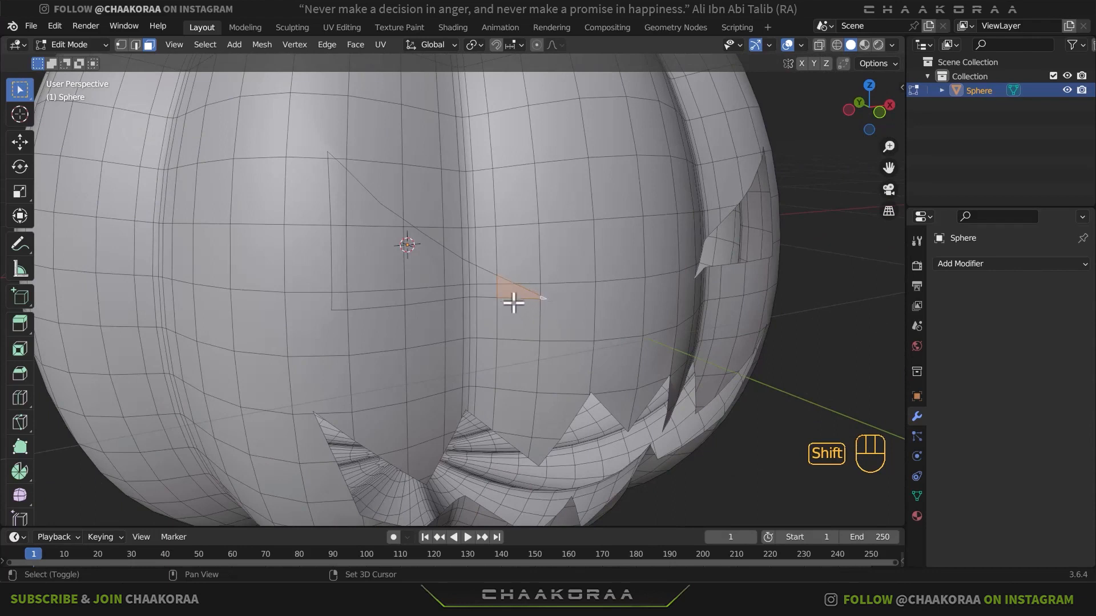
left_click(405, 289, "shift")
left_click_drag(397, 270, 343, 299, "shift")
left_click_drag(356, 216, 348, 233, "shift")
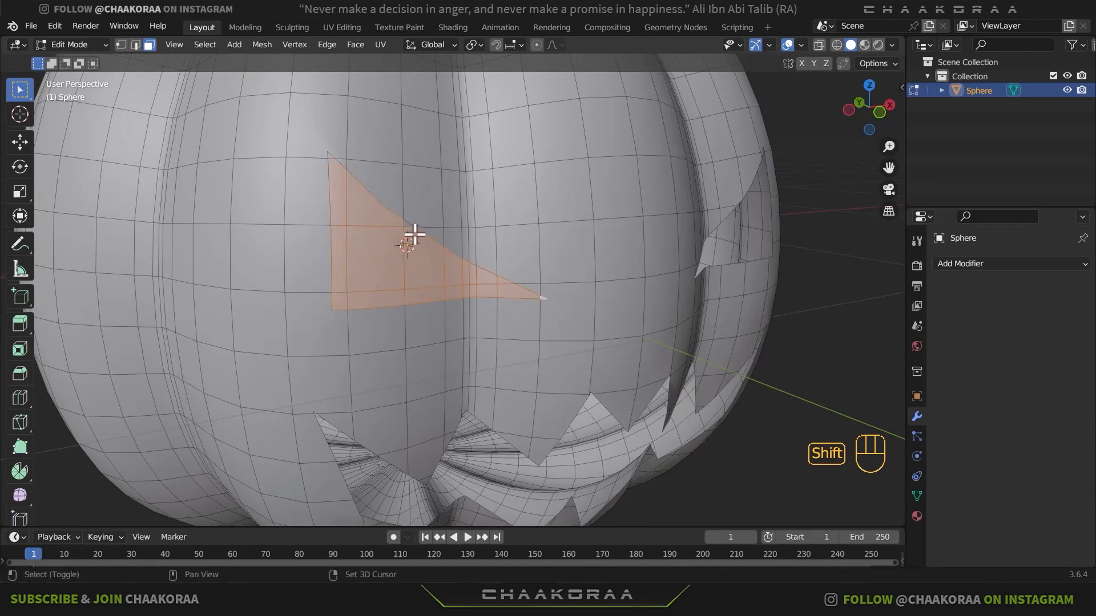
key("x")
left_click(459, 158)
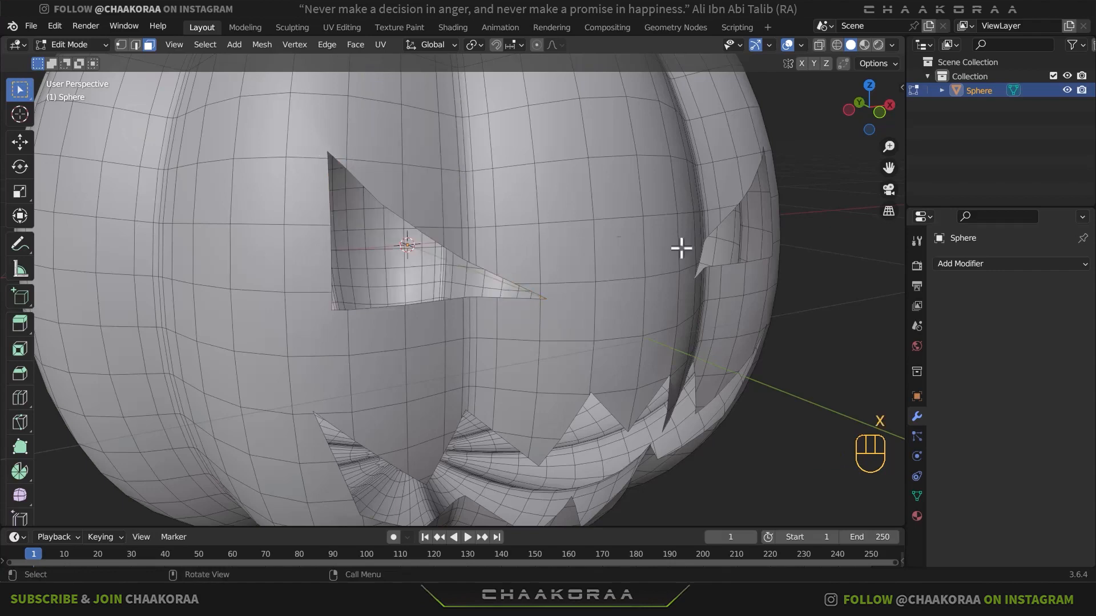
key("Tab")
- Dissolve the surplus vertices near the outer tip of the +X-side eye opening's slanted upper edge
middle_click_drag(712, 286, 591, 303)
key("KP_1")
scroll(687, 279, "down", 4)
scroll(459, 321, "up", 3)
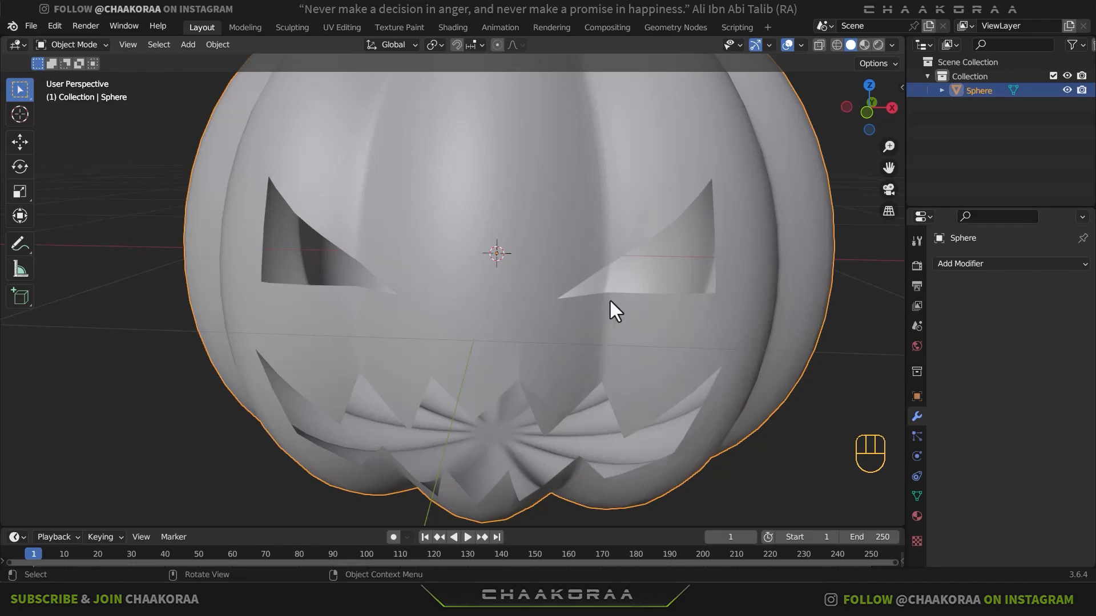
key("Tab")
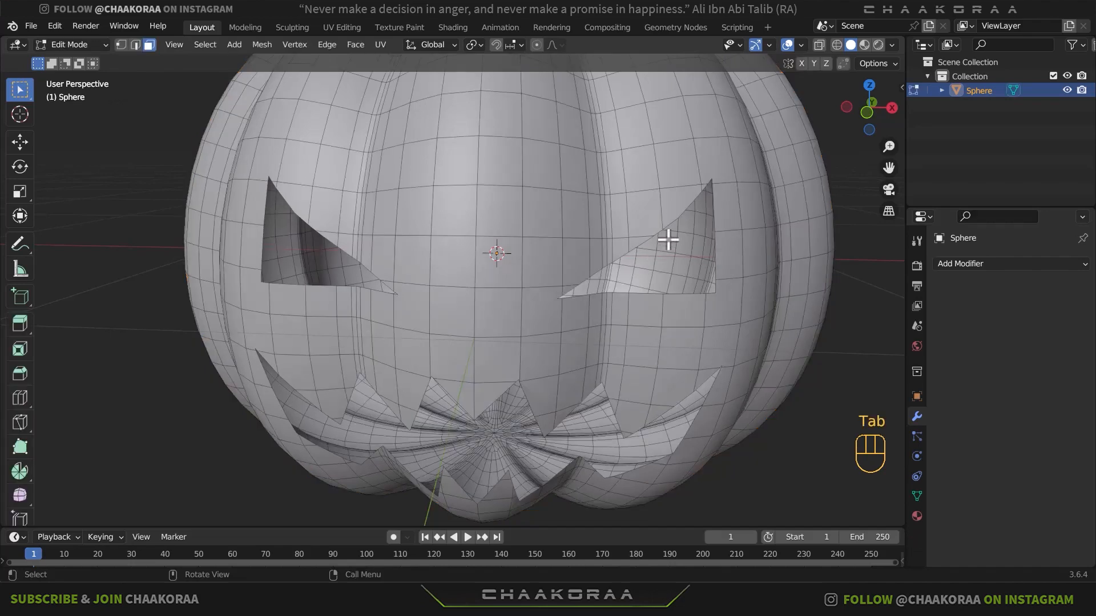
key("1")
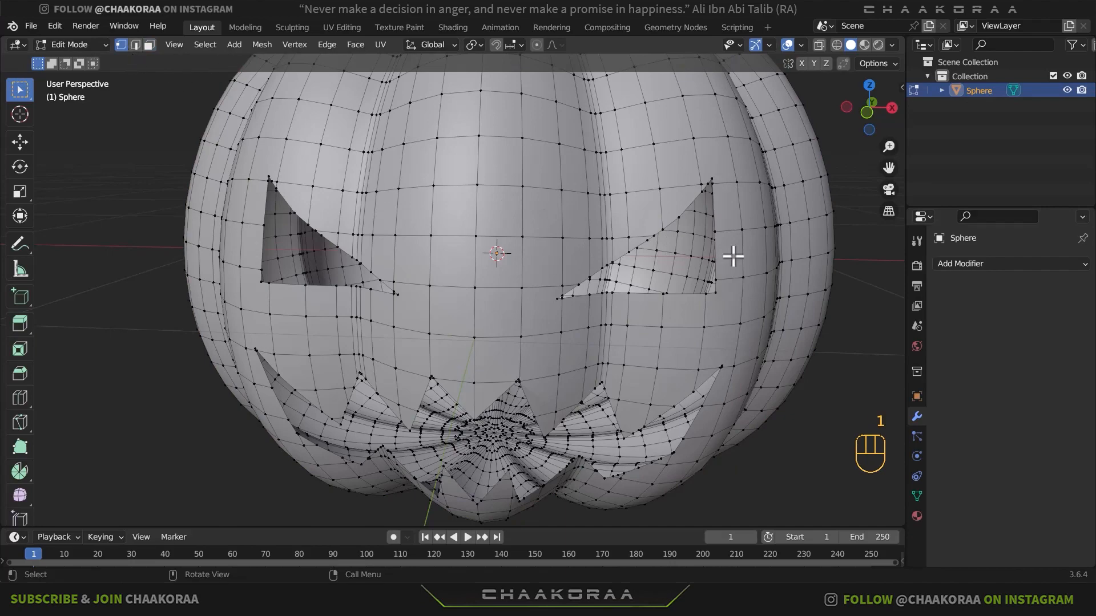
scroll(736, 251, "up", 1)
middle_click_drag(738, 252, 652, 276, "shift")
scroll(708, 199, "down", 1)
scroll(634, 225, "up", 3)
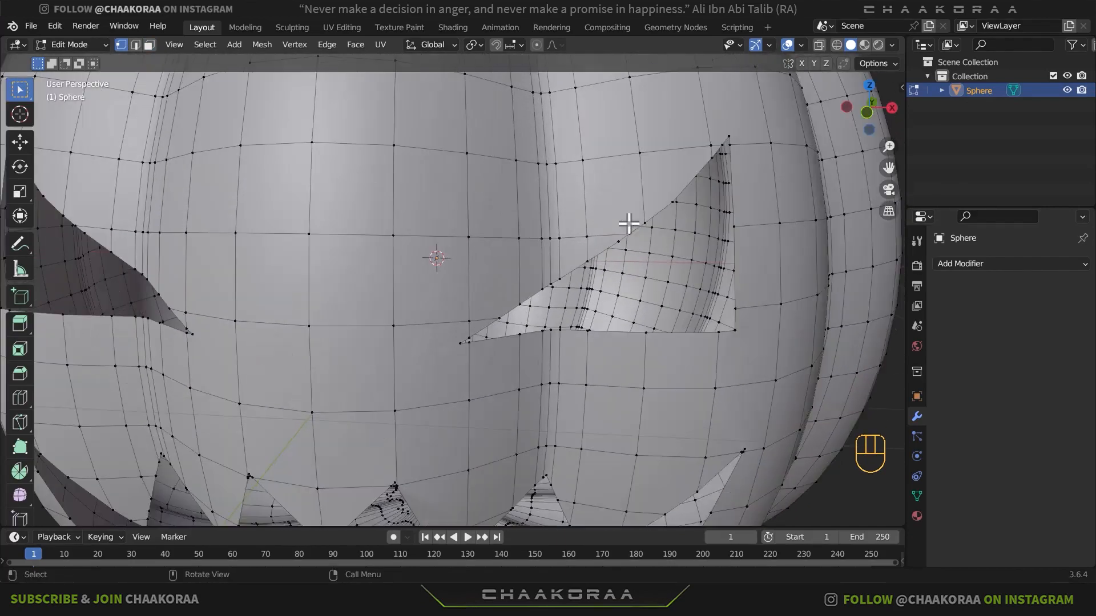
middle_click_drag(687, 220, 599, 289, "shift")
scroll(660, 228, "up", 2)
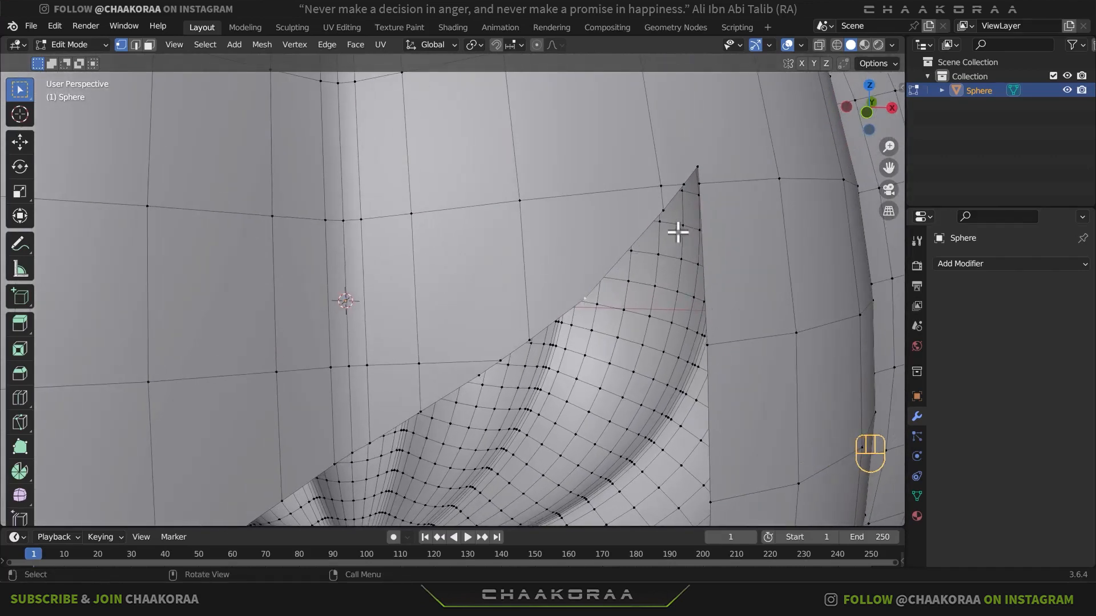
left_click(661, 193)
left_click(582, 290)
key("ctrl+x")
middle_click_drag(628, 274, 632, 284, "shift")
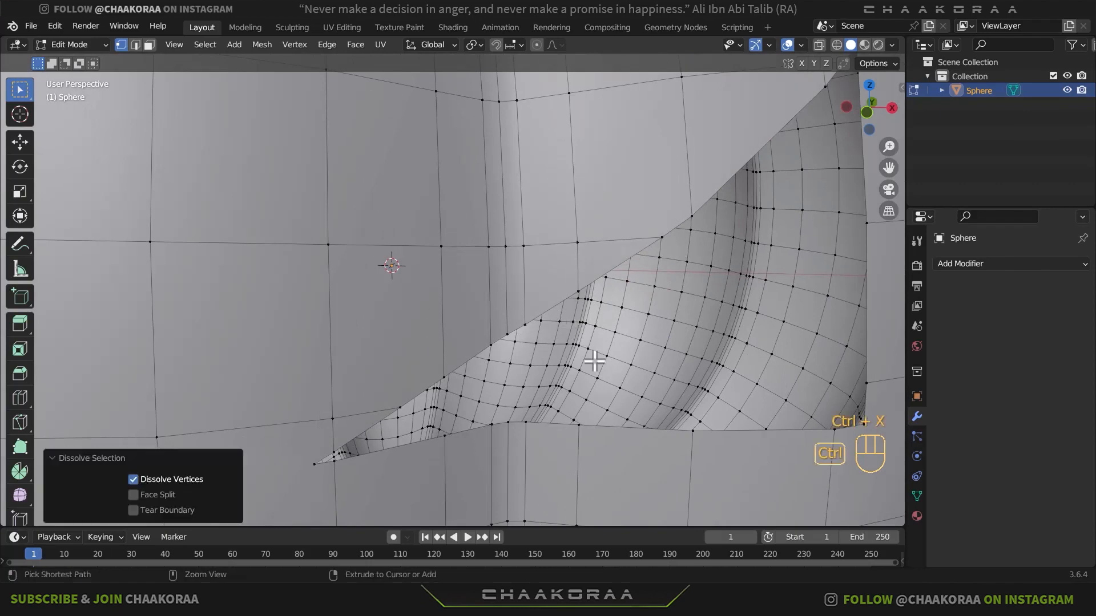
- Inspect the mesh around both eye openings and the mouth for surplus boundary vertices
scroll(534, 367, "down", 3)
middle_click_drag(457, 316, 596, 318, "shift")
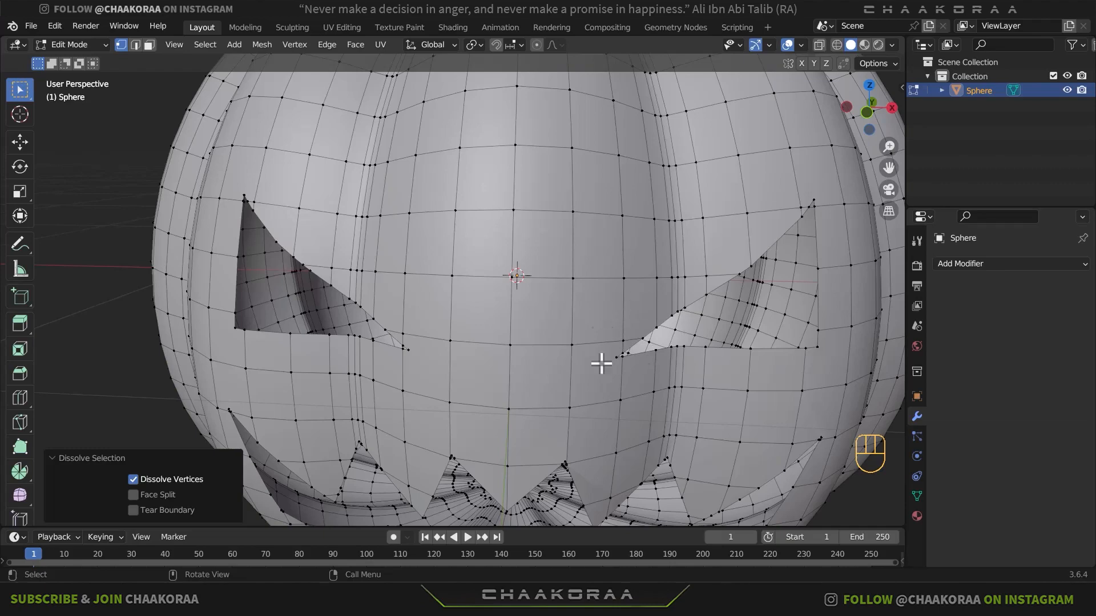
middle_click_drag(596, 279, 571, 379, "shift")
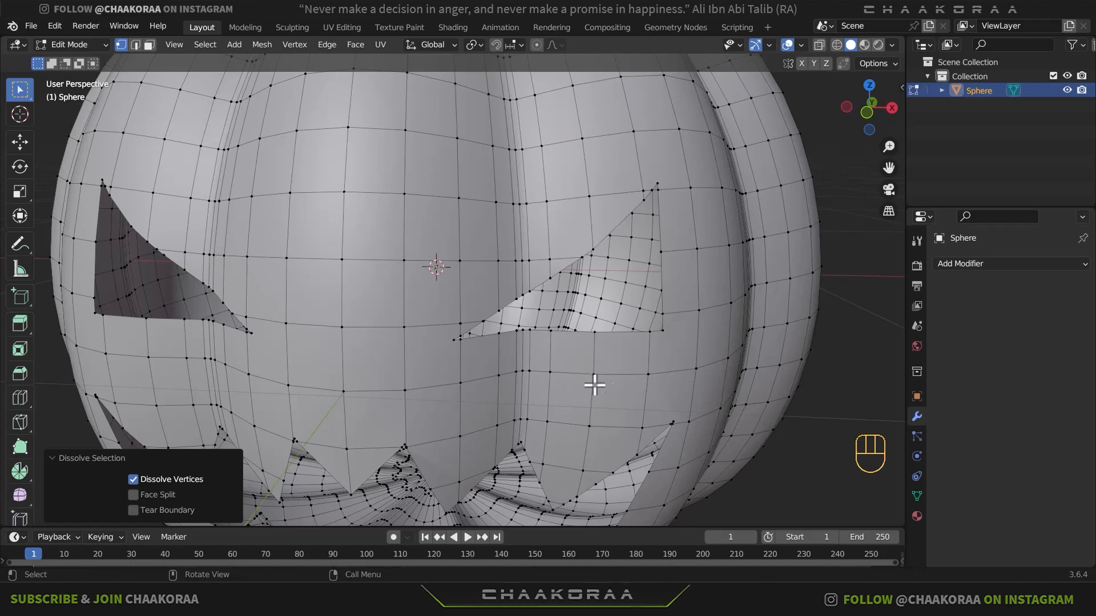
middle_click_drag(592, 384, 676, 310, "shift")
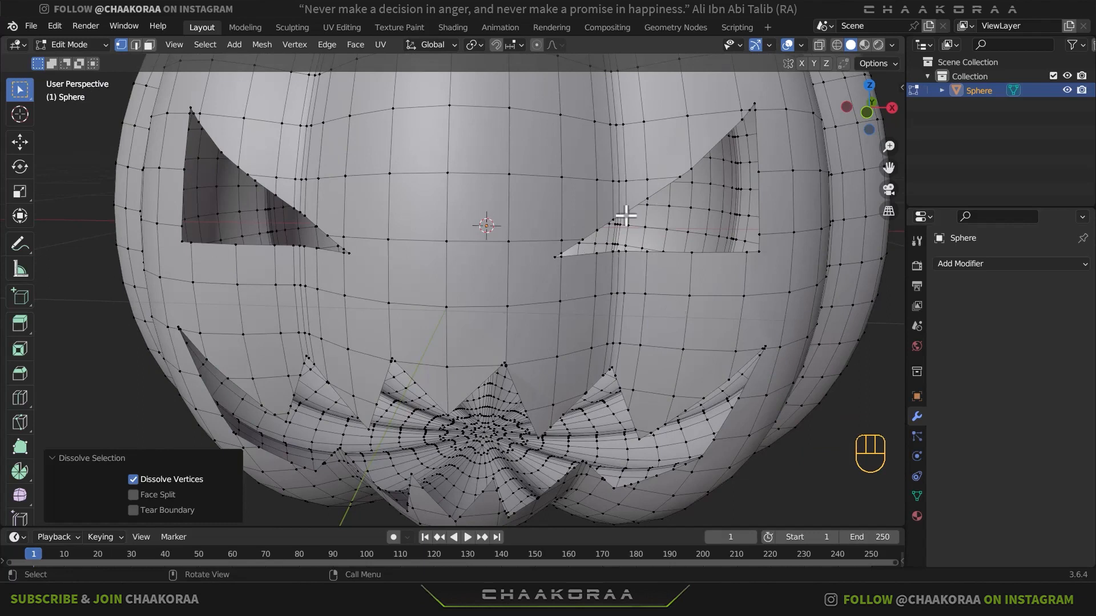
middle_click_drag(694, 223, 507, 263)
scroll(501, 265, "up", 5)
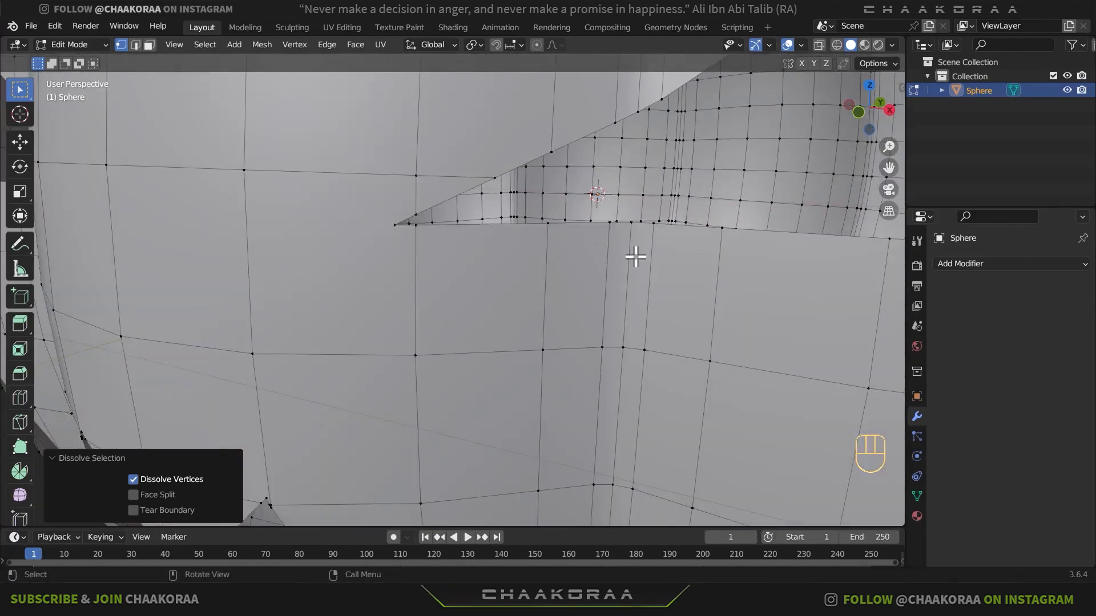
middle_click_drag(634, 254, 616, 388, "shift")
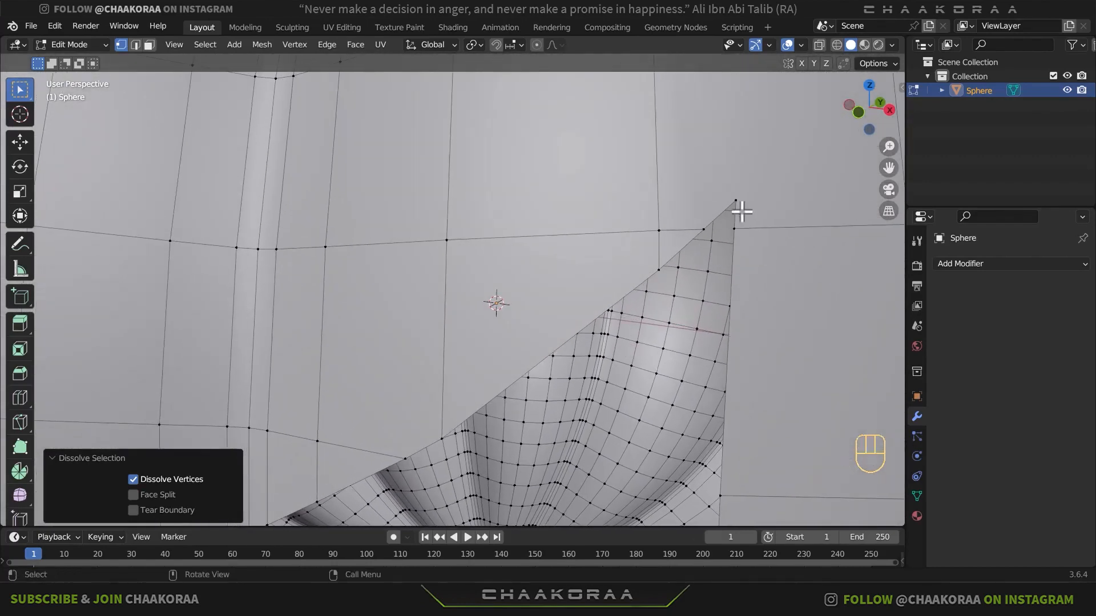
- Dissolve two surplus vertices along the slanted upper edge of the -X-side eye opening
middle_click_drag(699, 247, 345, 261)
left_click(299, 229)
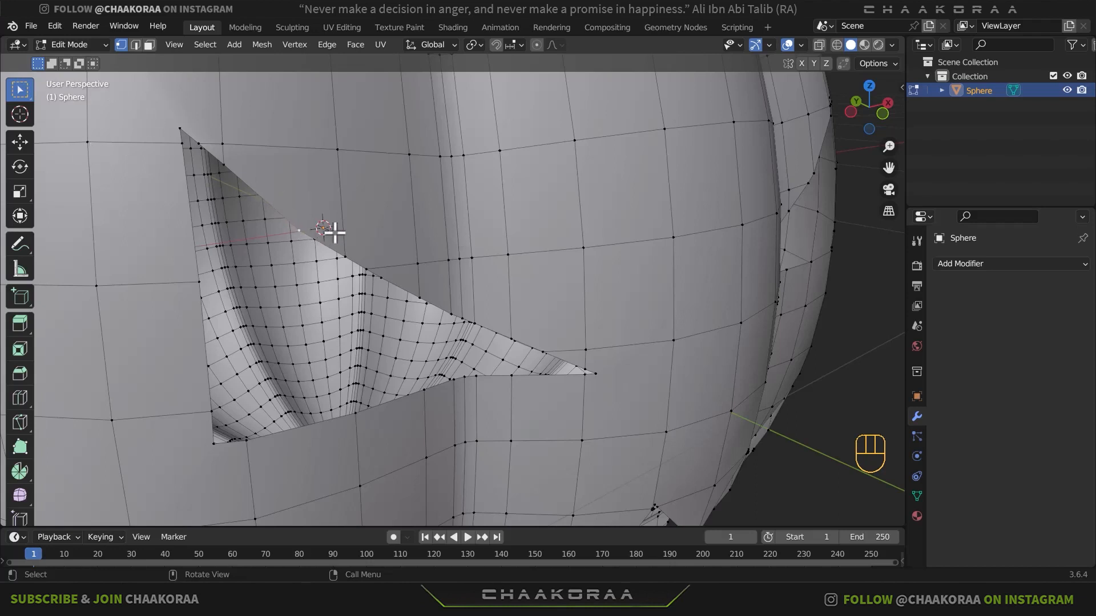
key("x")
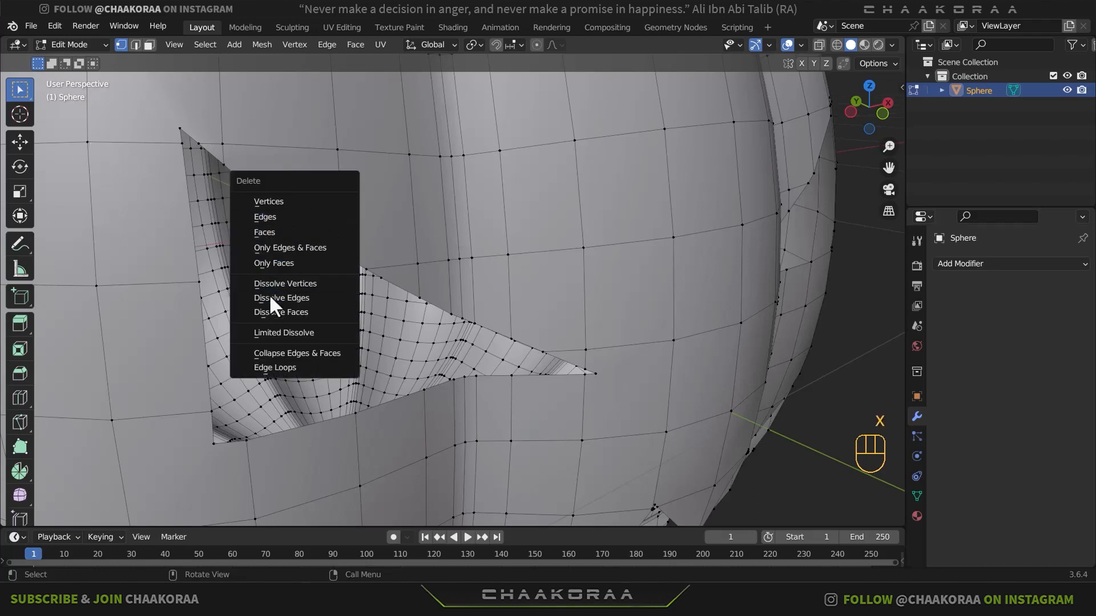
left_click(312, 284)
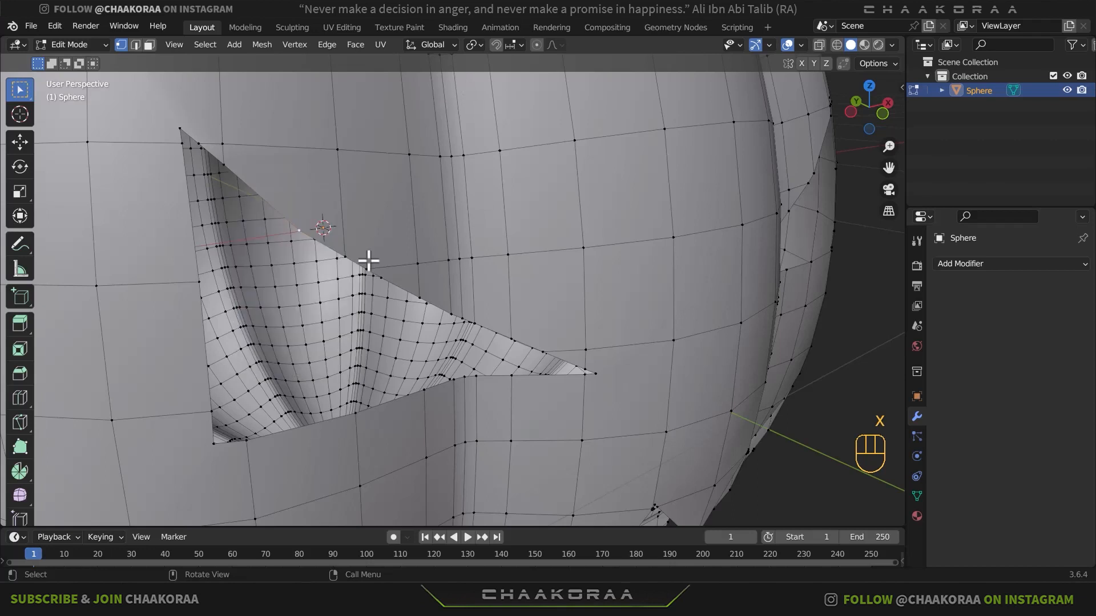
key("ctrl+x")
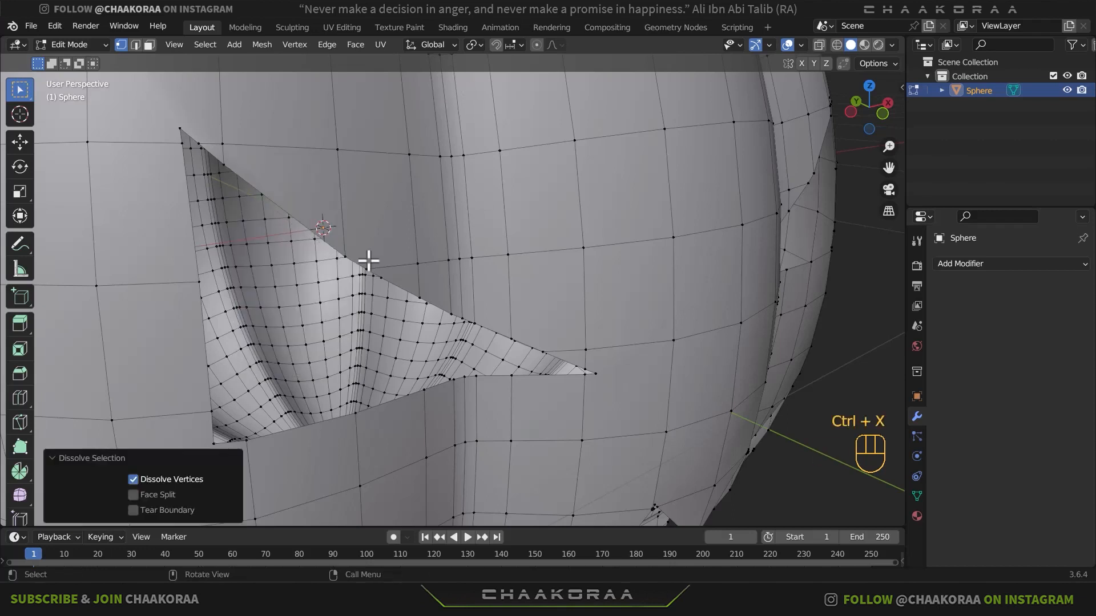
middle_click_drag(305, 246, 354, 225, "shift")
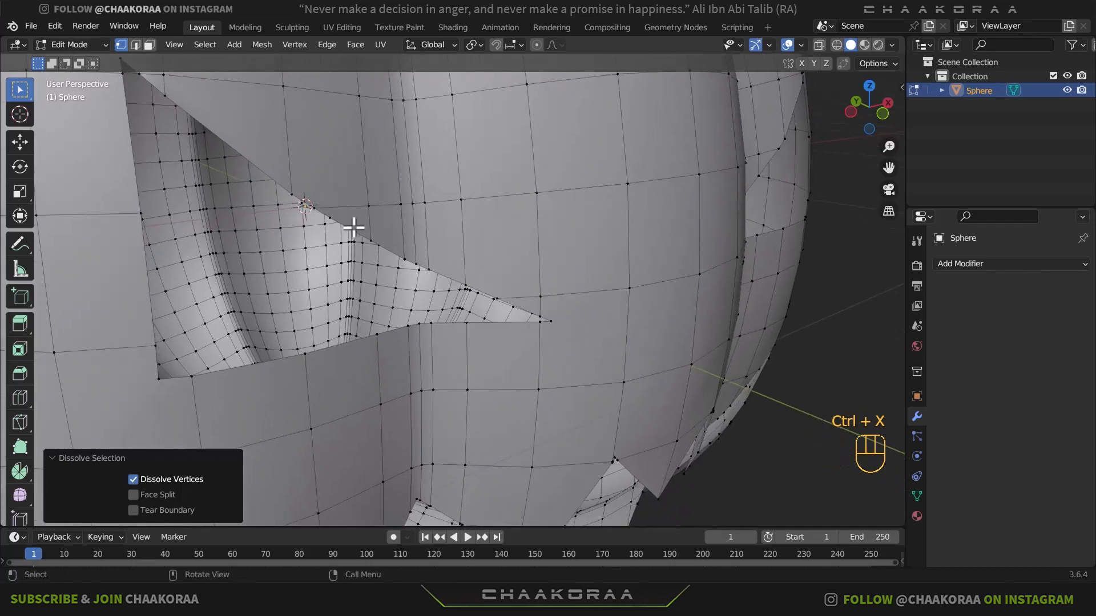
left_click(360, 228)
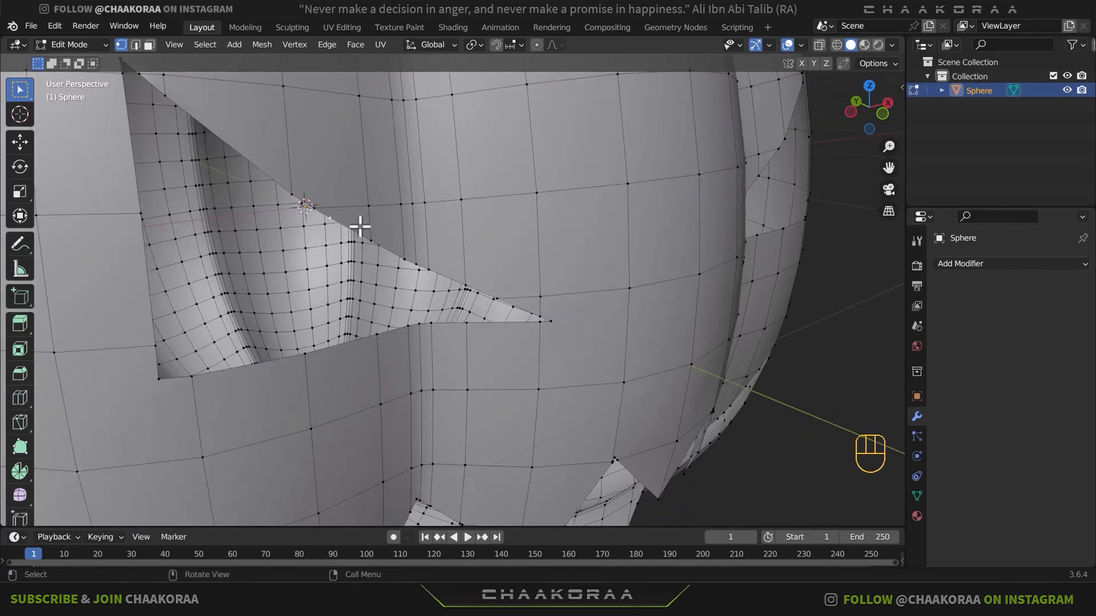
key("ctrl+x")
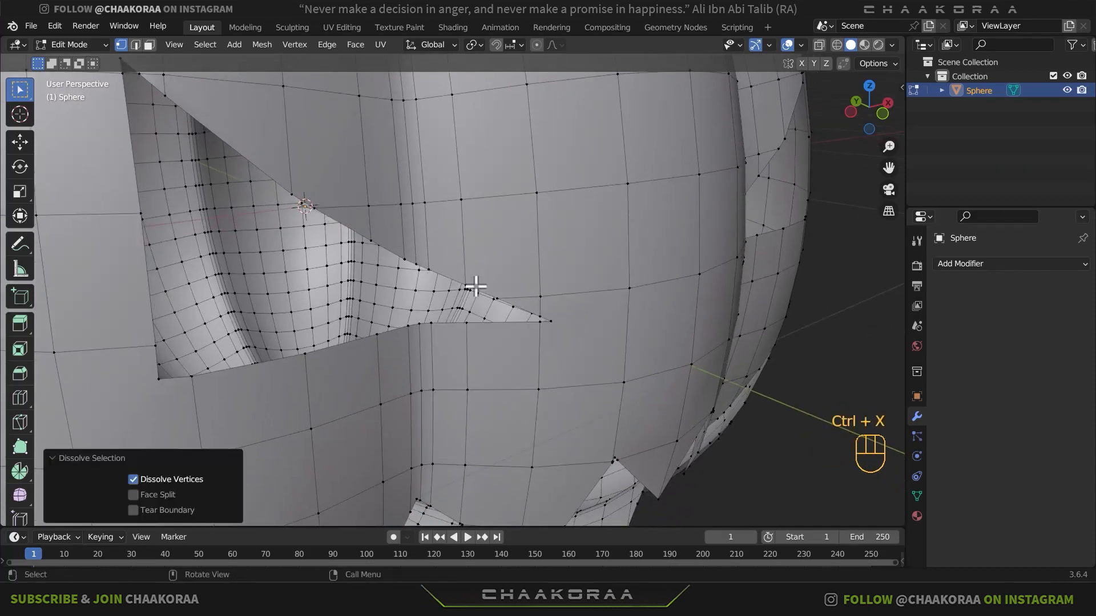
- Merge the surface vertex above the -X-side eye's inner tip into the neighbouring vertex on the slanted edge, using At Last
scroll(545, 319, "up", 2)
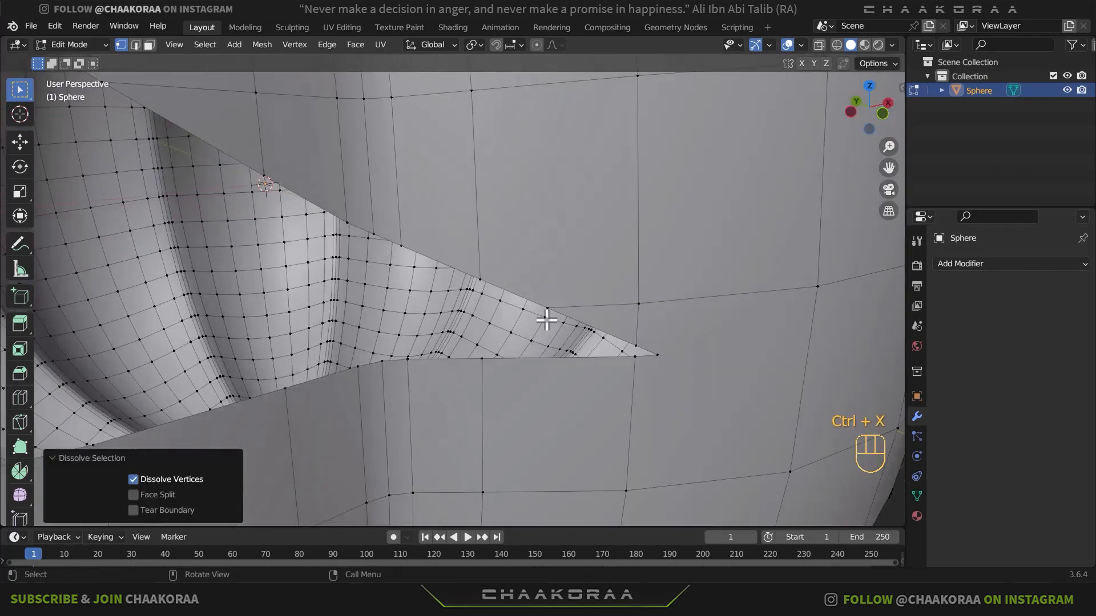
middle_click_drag(545, 319, 558, 281)
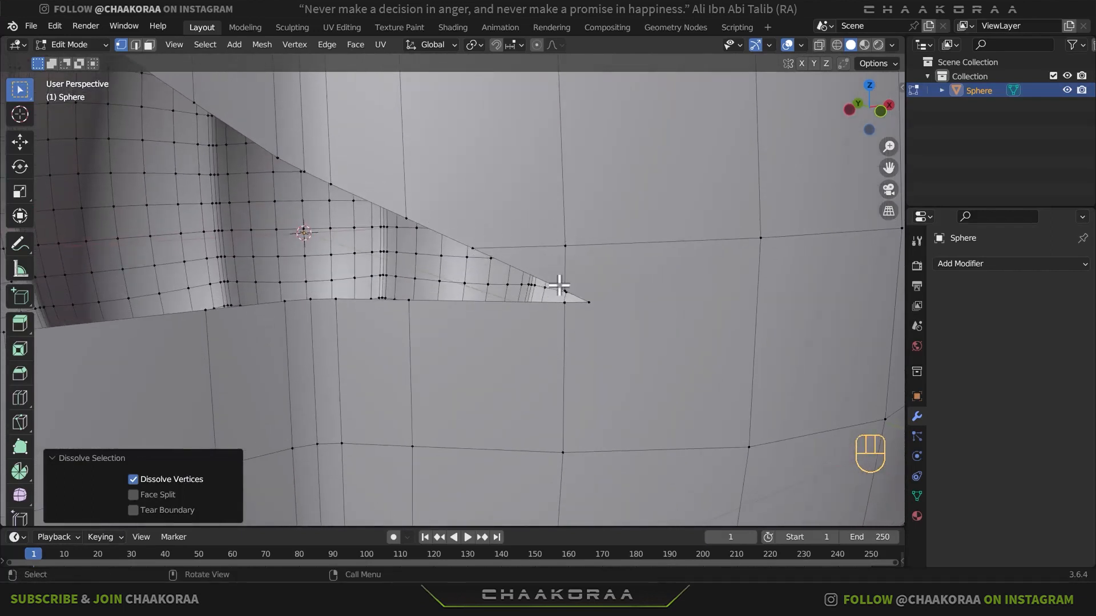
left_click(565, 246)
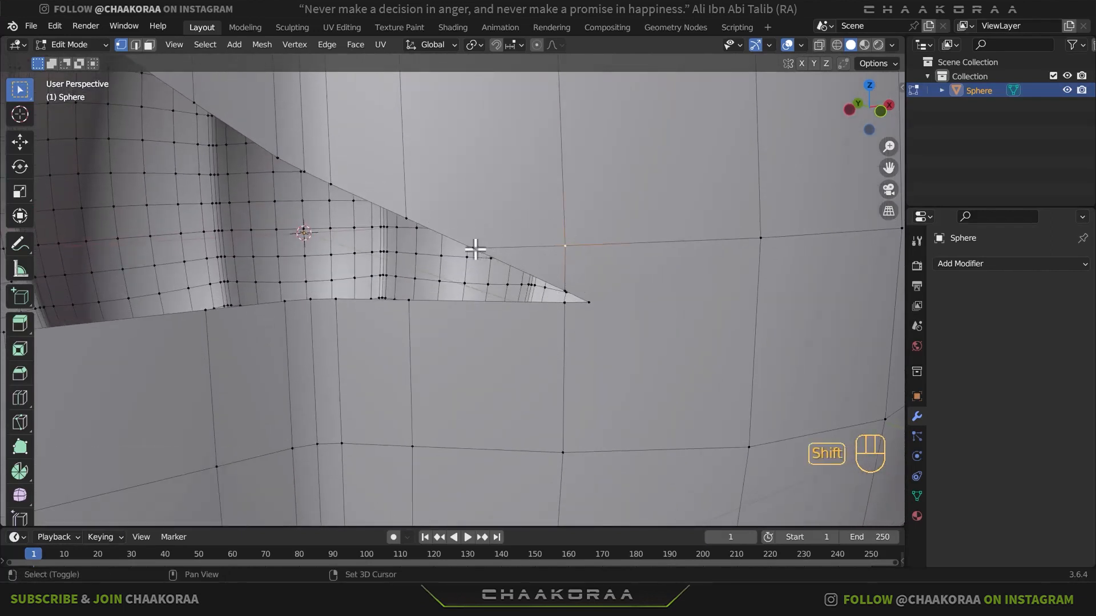
left_click(474, 249, "shift")
key("m")
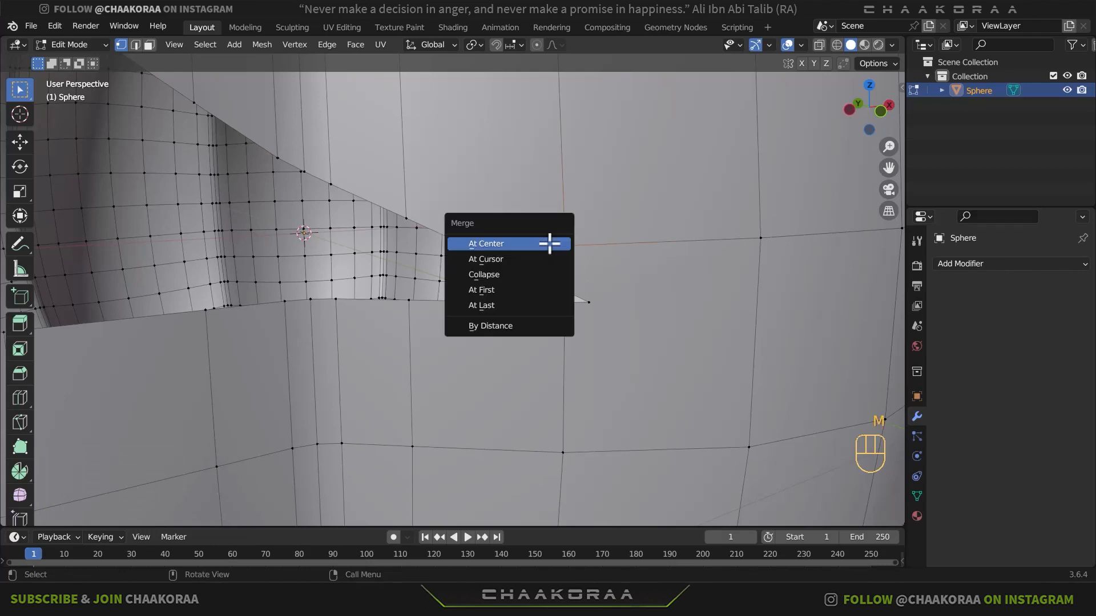
left_click(513, 305)
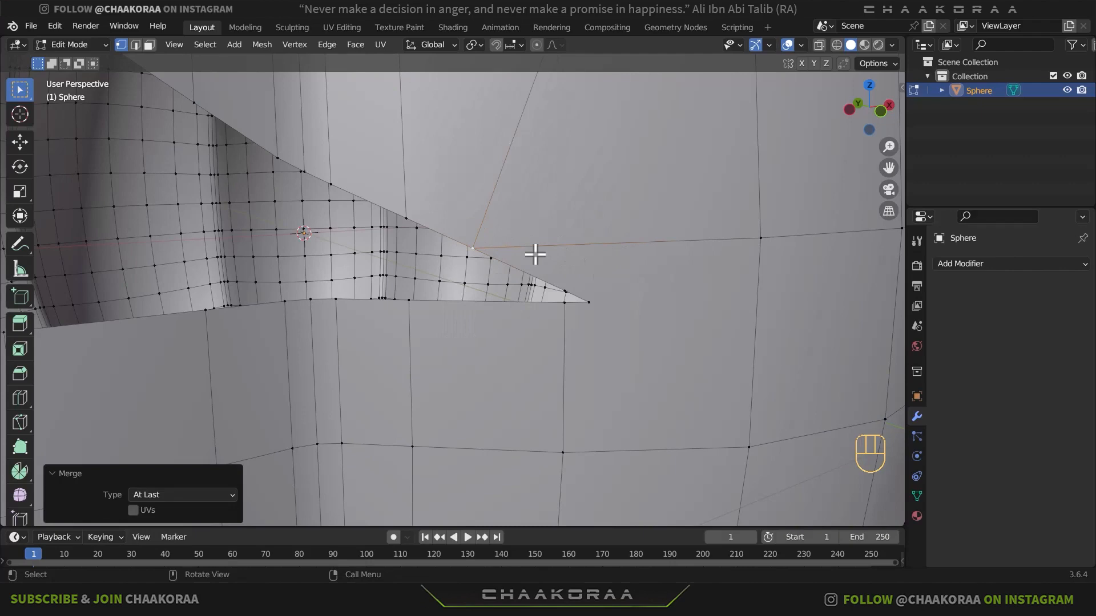
- Merge that slanted-edge vertex into the vertex beside the -X-side eye's inner tip, using At Last
scroll(571, 288, "up", 3)
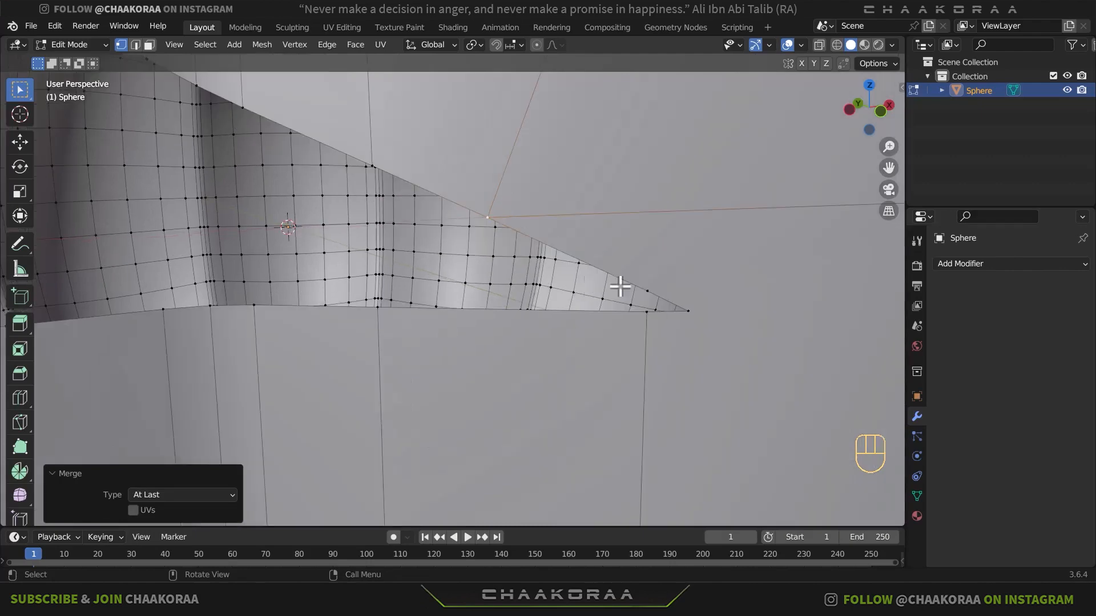
middle_click_drag(692, 304, 696, 295)
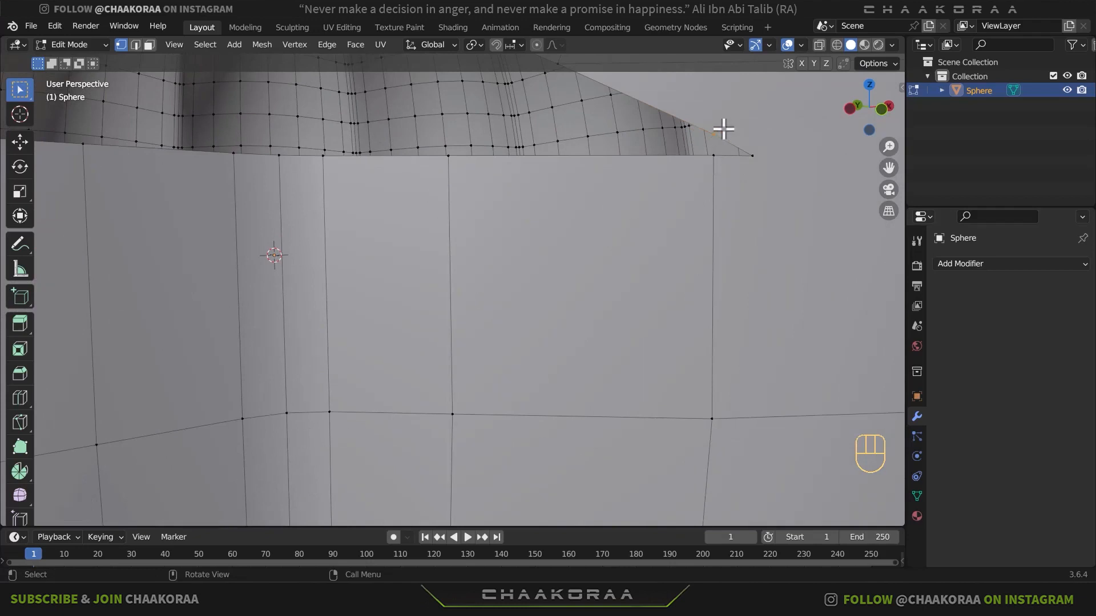
middle_click_drag(714, 183, 708, 196, "shift")
key("m")
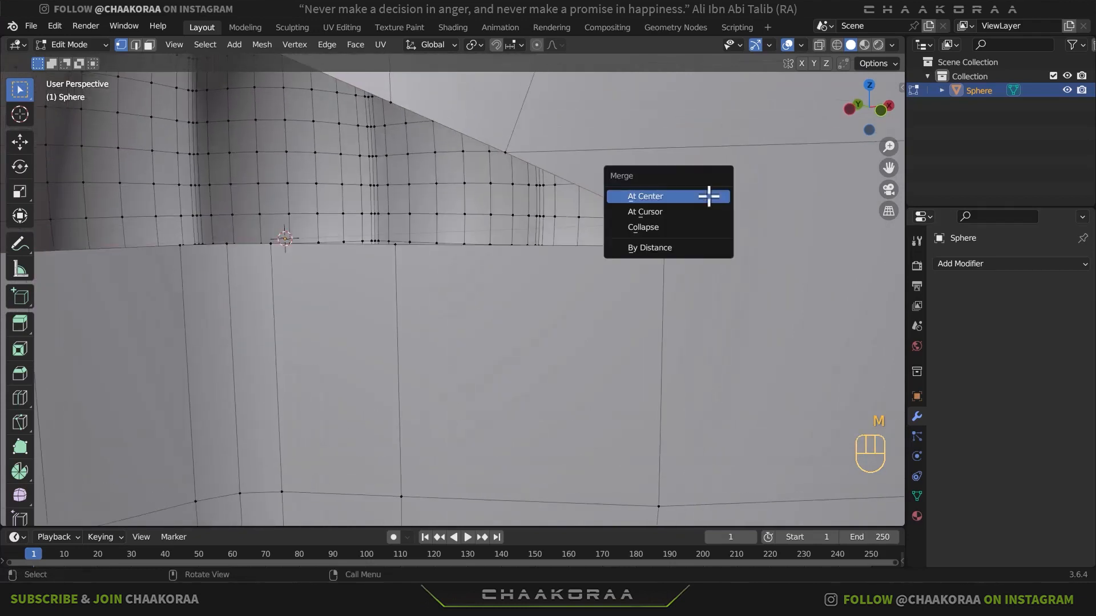
left_click(709, 195)
left_click(505, 151)
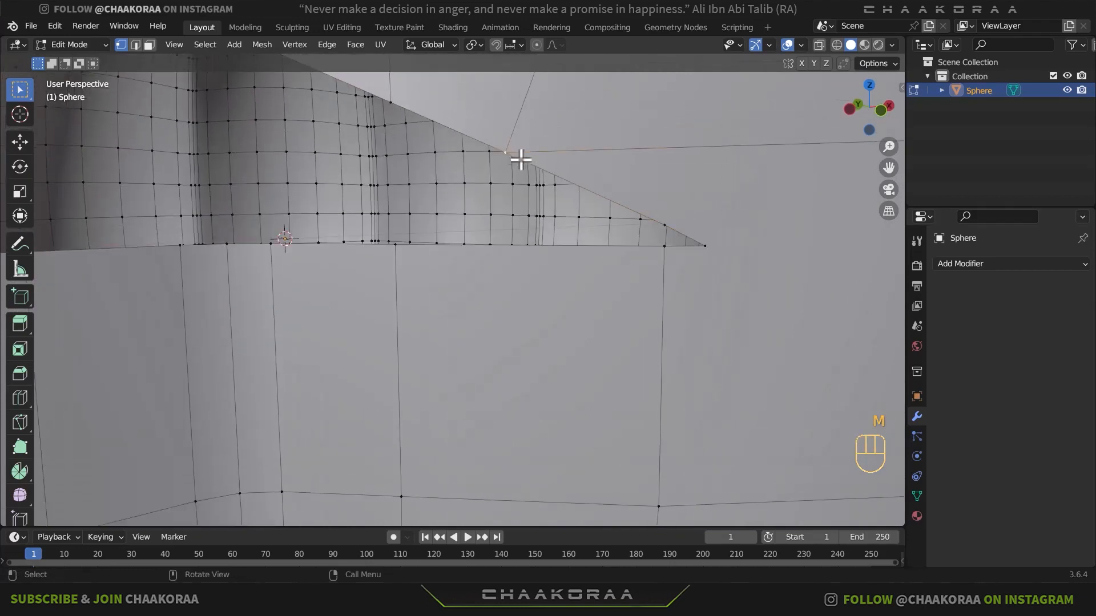
left_click(674, 219, "shift")
key("m")
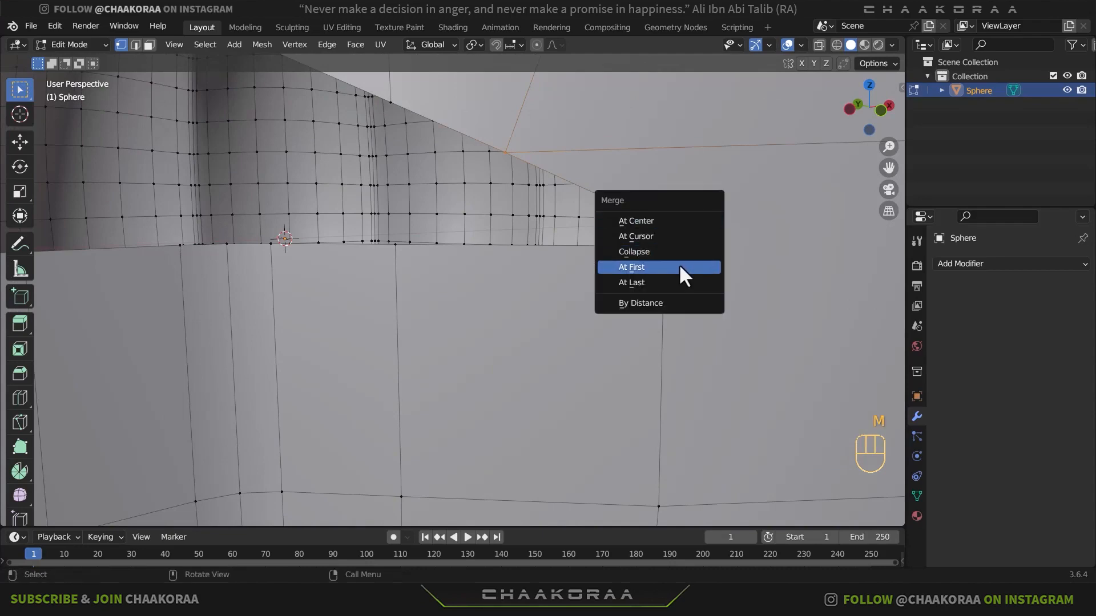
left_click(678, 282)
scroll(662, 246, "down", 3)
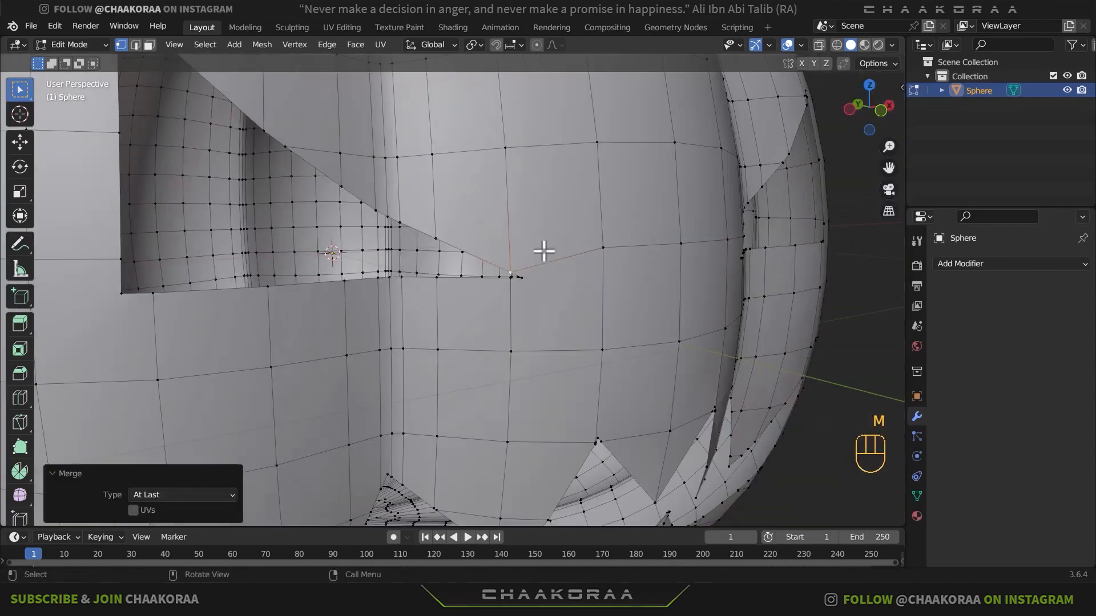
- Check the shading of both eye openings and the mouth in Object Mode
key("Tab")
scroll(562, 294, "down", 2)
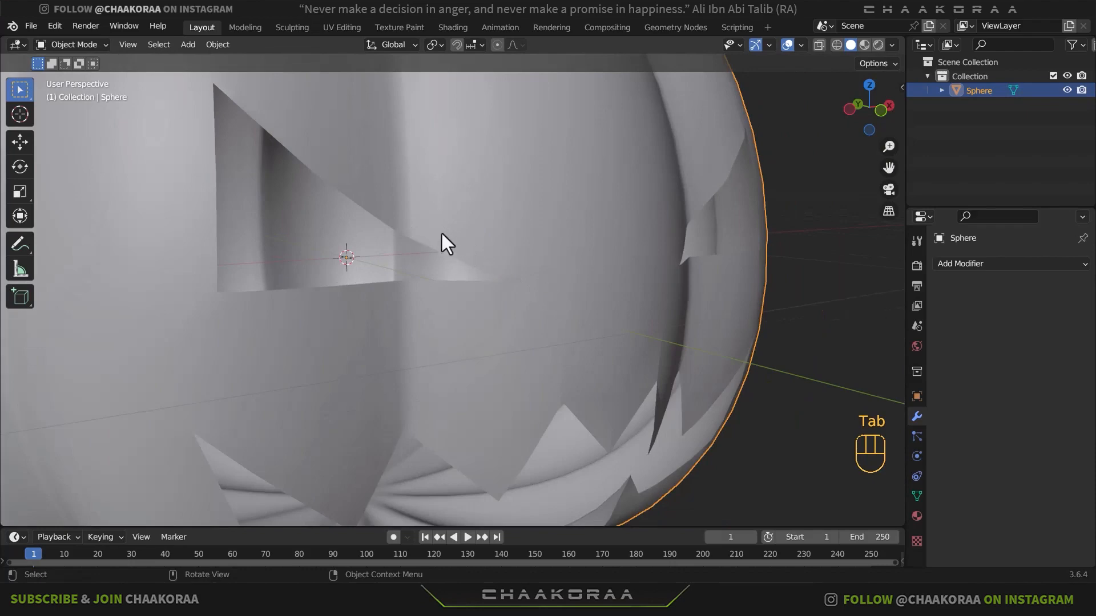
middle_click_drag(747, 306, 706, 311)
scroll(707, 304, "down", 2)
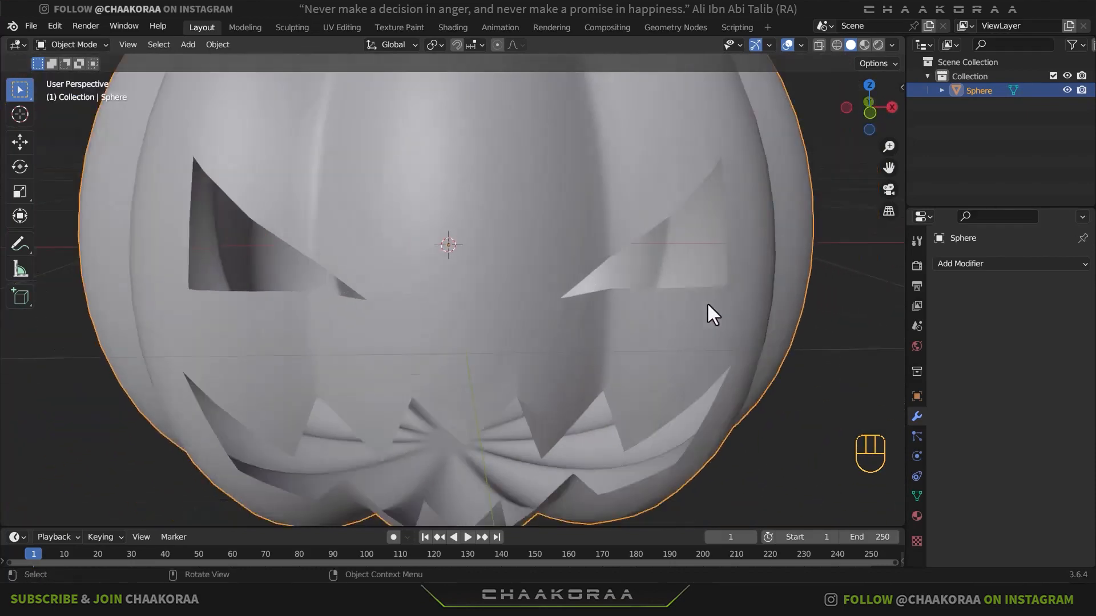
middle_click_drag(519, 393, 490, 314, "shift")
- In Edit Mode, merge the closely spaced vertices near the apex of the mouth's upper notch just +X of centre, using At First
key("Tab")
scroll(491, 314, "up", 3)
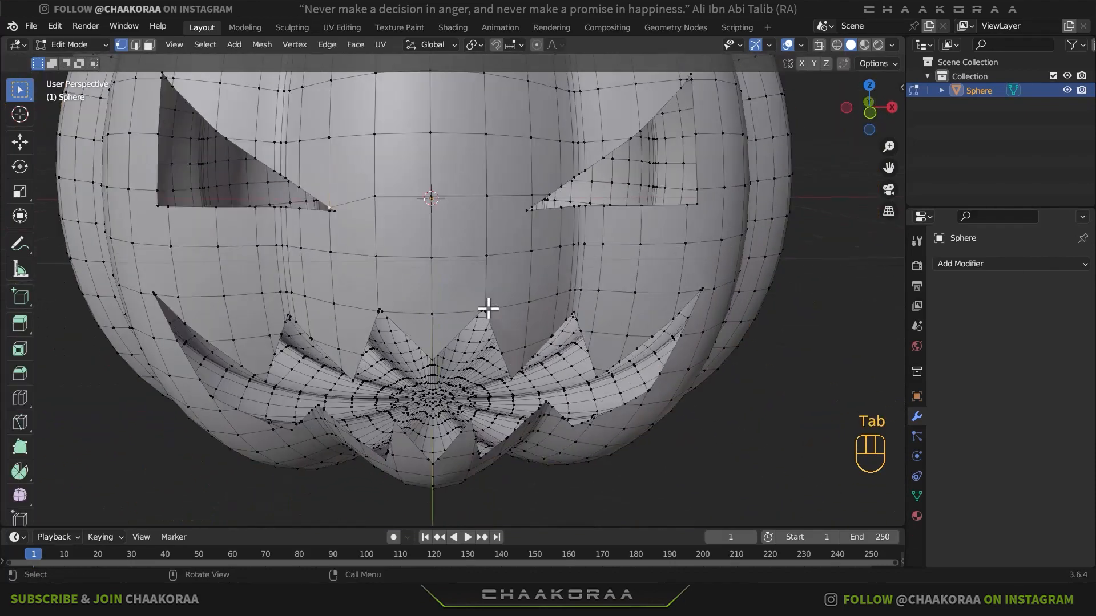
scroll(516, 325, "up", 5)
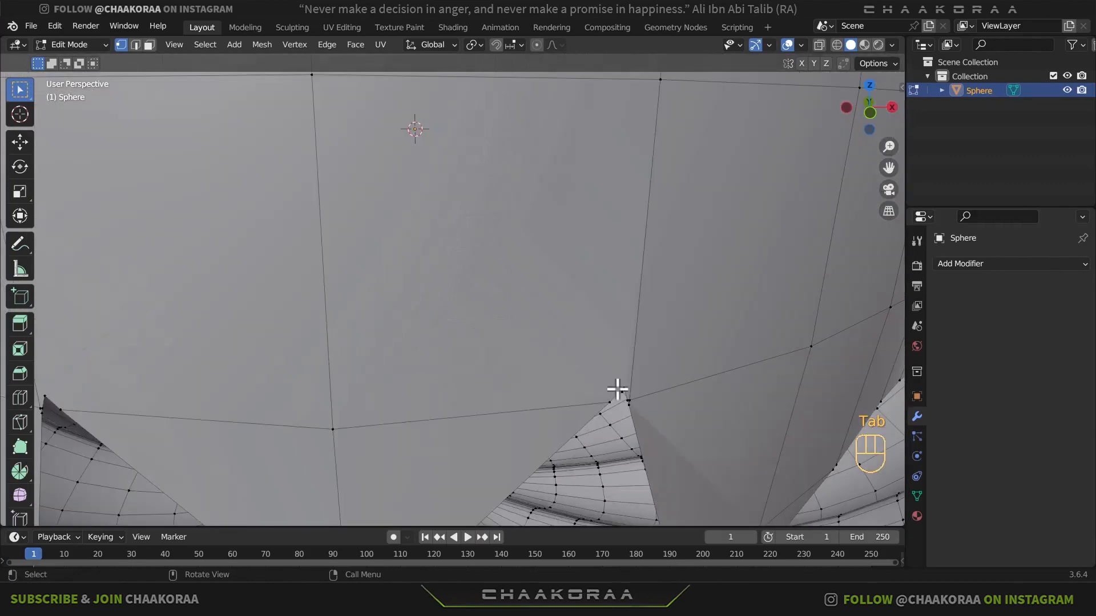
middle_click_drag(619, 391, 606, 375)
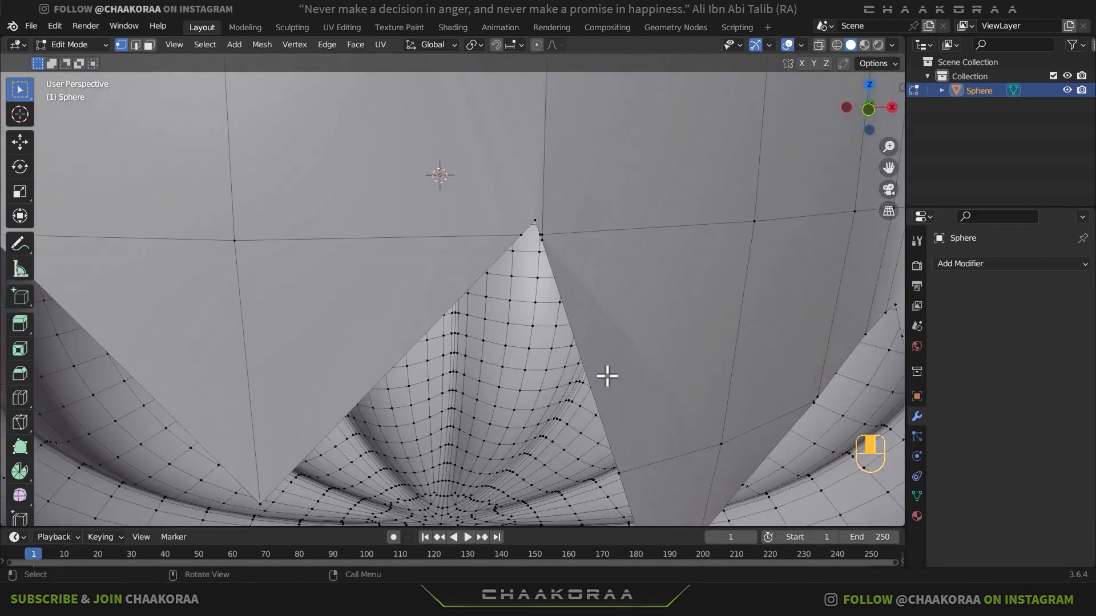
left_click(542, 234)
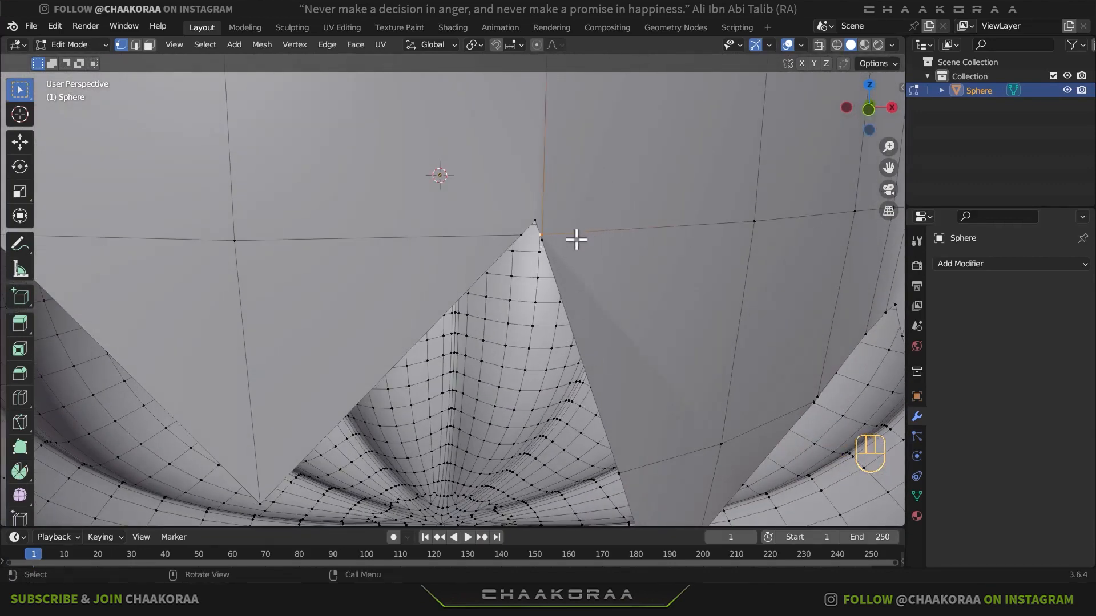
key("m")
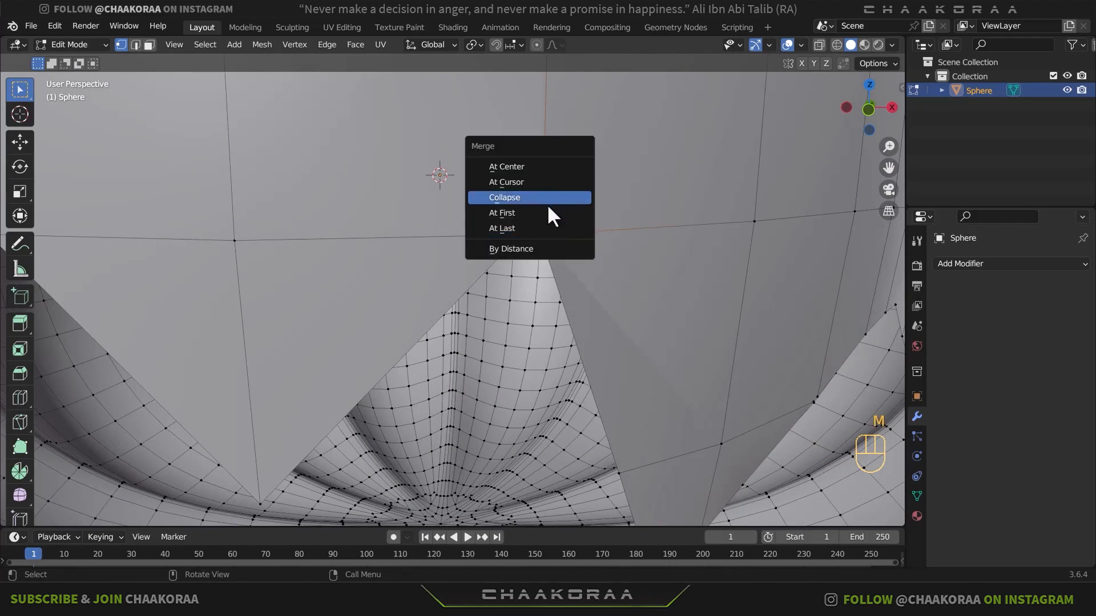
left_click(545, 217)
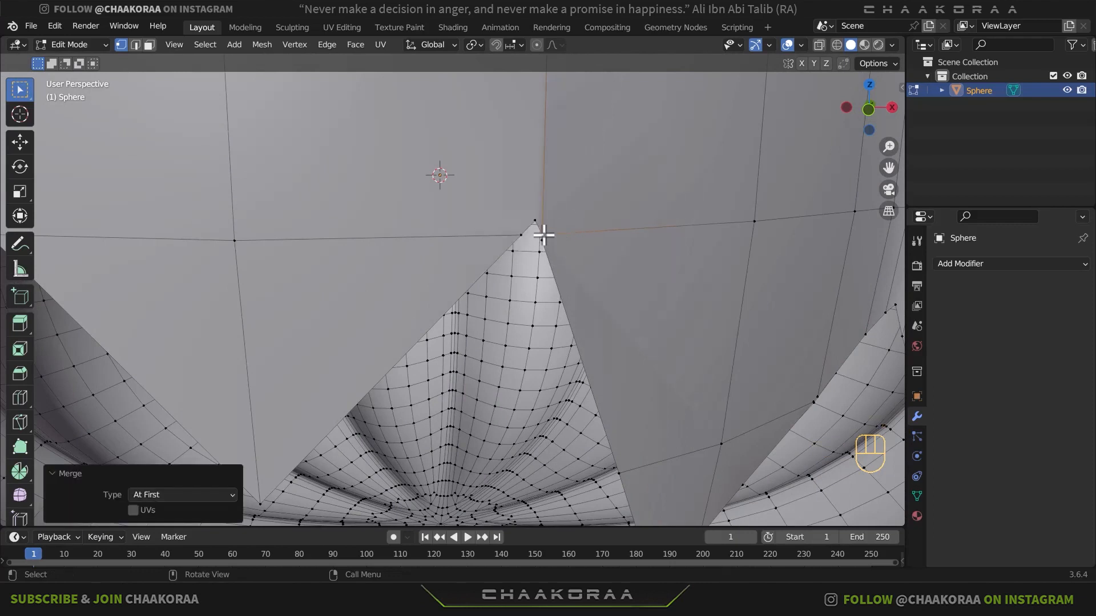
- Merge the vertex beside the notch's apex with the next one down its +X-side edge, using At Last
scroll(543, 235, "up", 3)
left_click(633, 179)
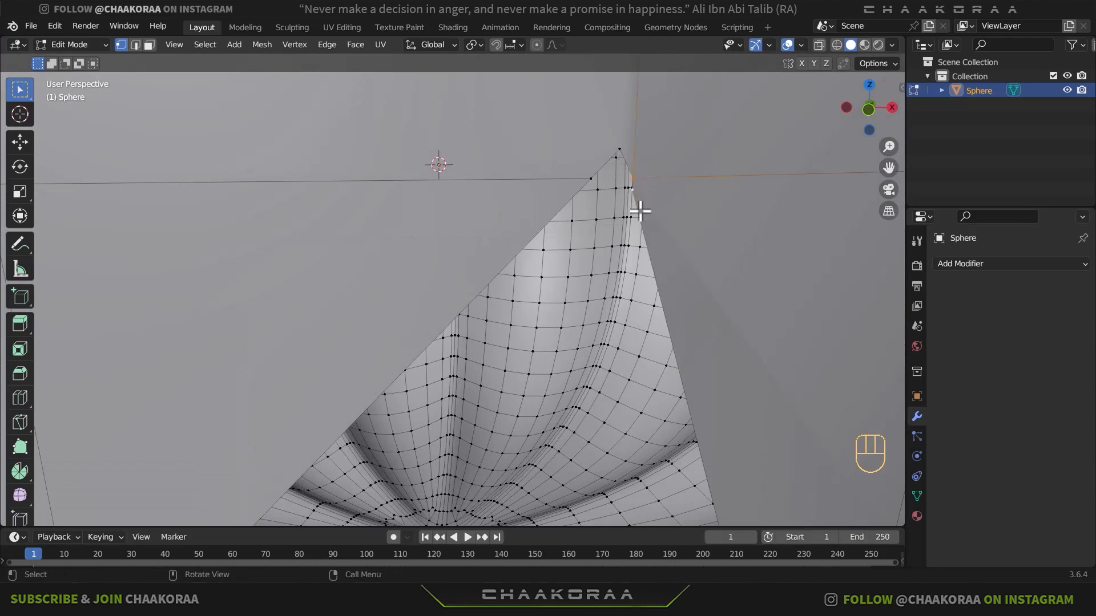
key("m")
key("m")
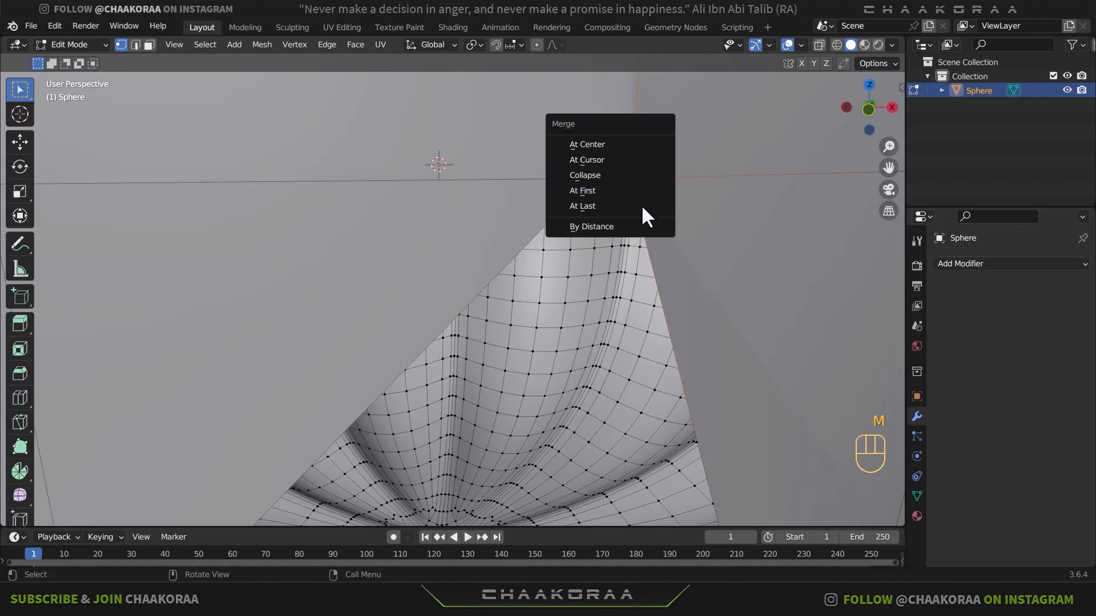
left_click(641, 205)
- Check the shading around the mouth's upper notches in Object Mode and return to Edit Mode
scroll(700, 230, "down", 3)
key("Tab")
scroll(562, 241, "down", 2)
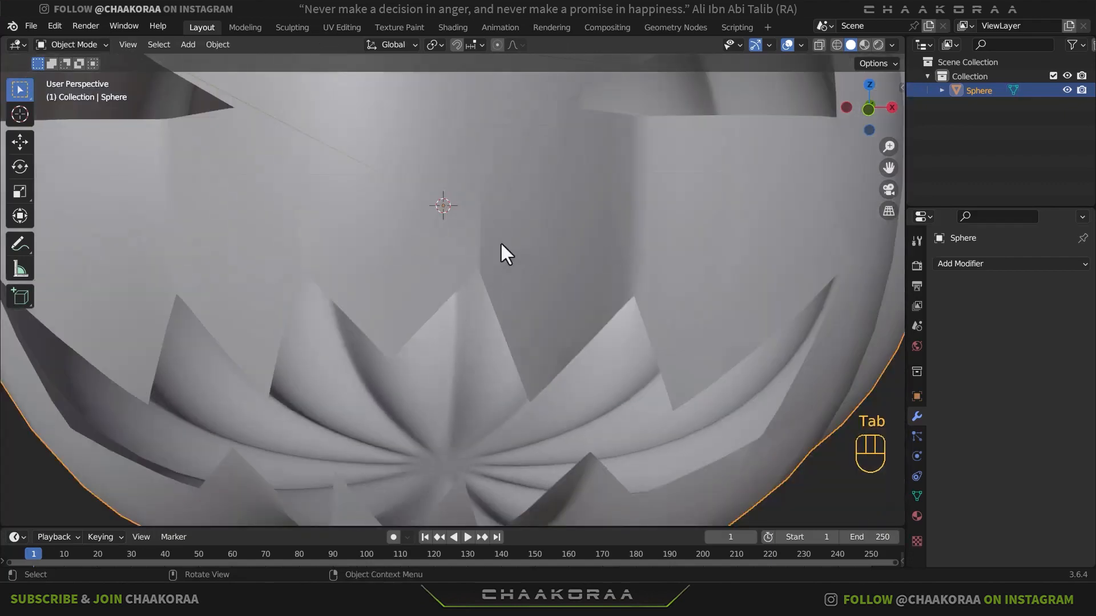
key("ctrl+z")
scroll(506, 274, "up", 5)
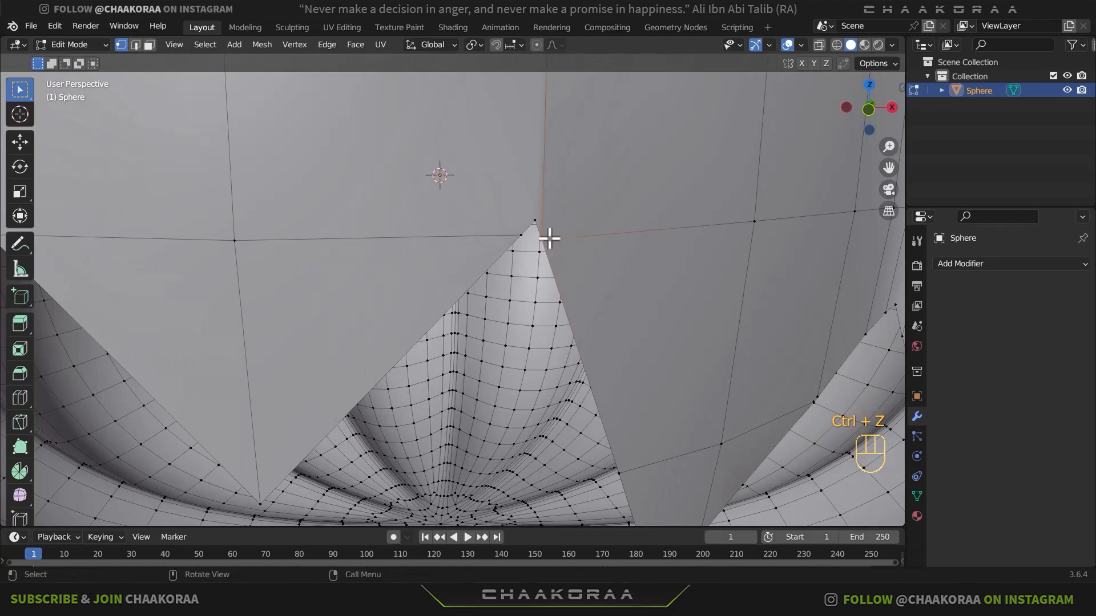
key("Tab")
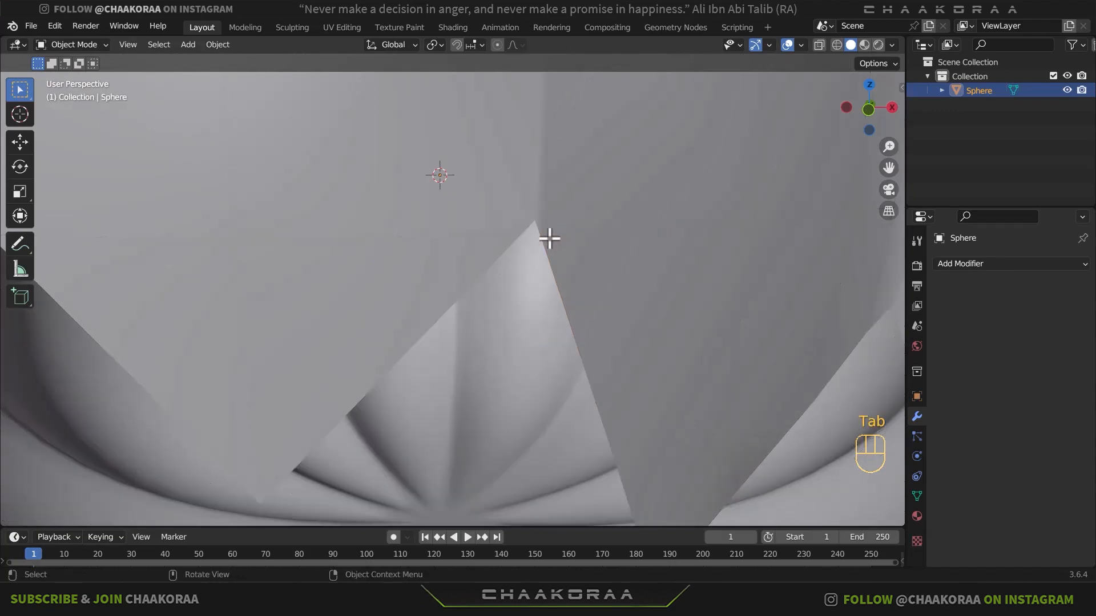
scroll(545, 205, "down", 3)
scroll(491, 223, "up", 2)
key("Tab")
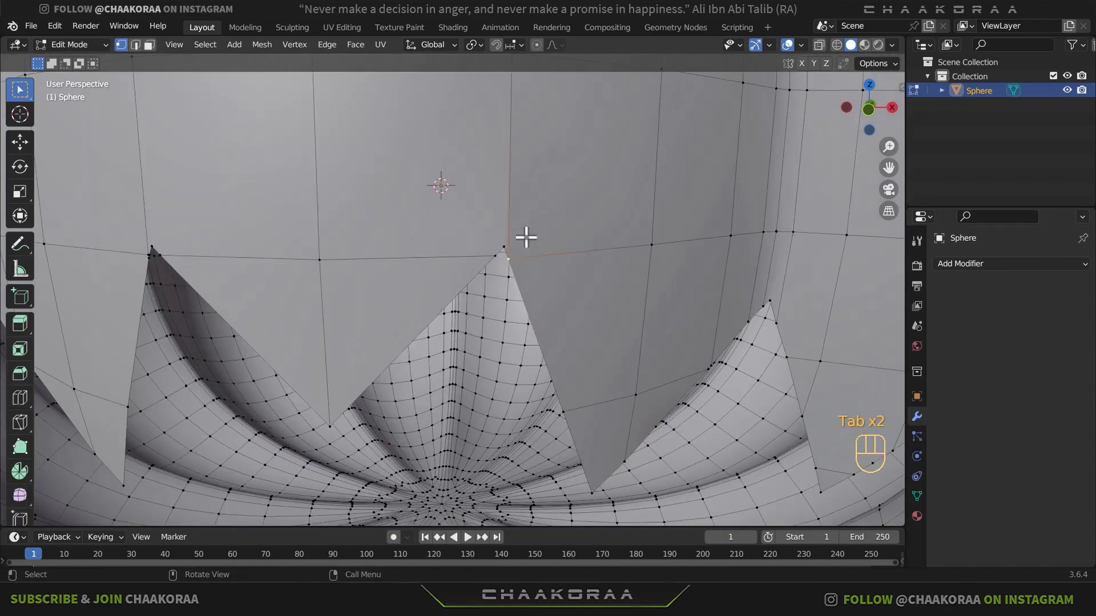
- Merge the selected vertices at the apex of the mouth's upper notch just +X of centre and check the face's shading in Object Mode
scroll(518, 266, "up", 2)
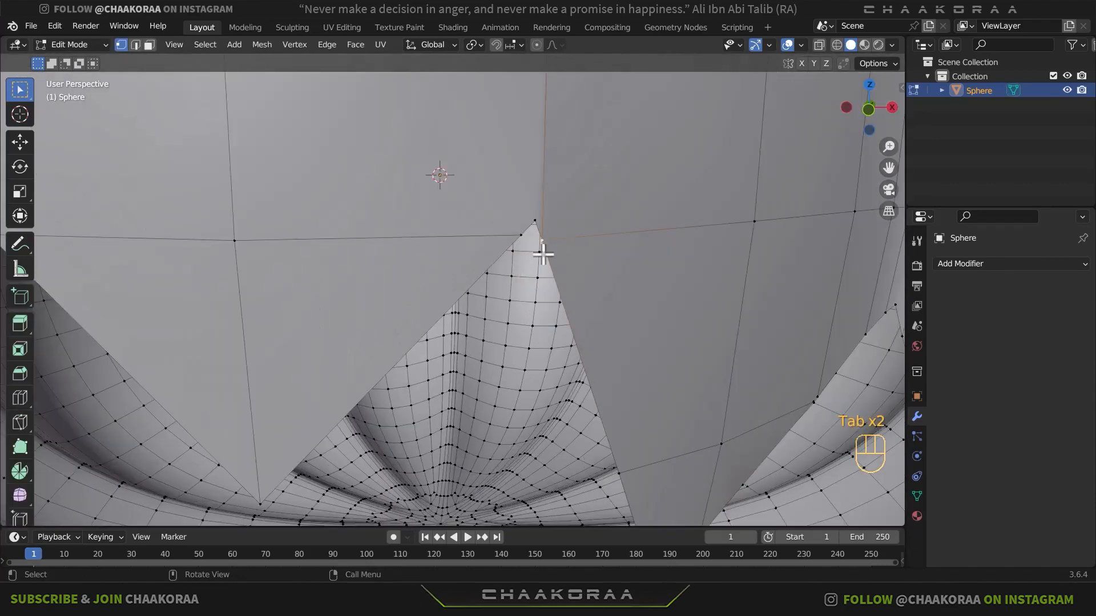
key("m")
left_click(556, 226)
key("Tab")
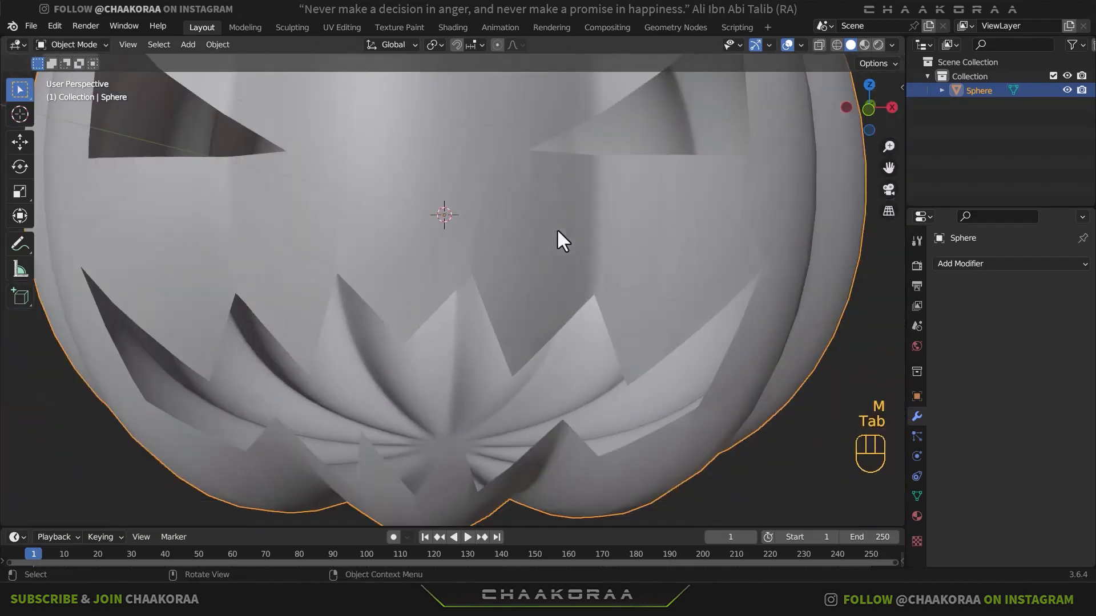
middle_click_drag(481, 234, 447, 245)
scroll(400, 262, "down", 4)
middle_click_drag(387, 276, 617, 263)
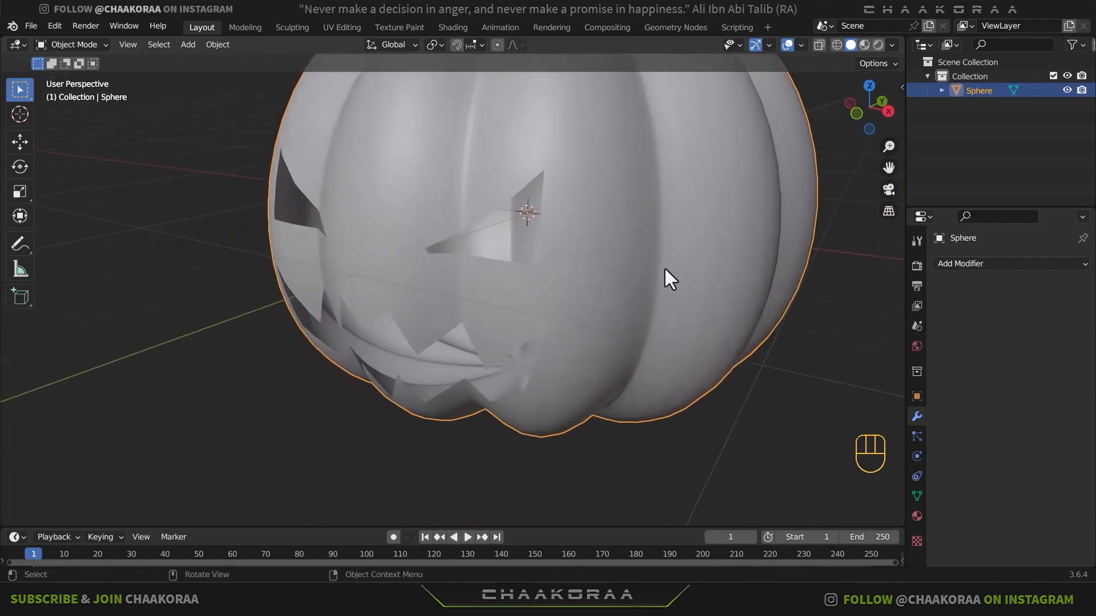
left_click(940, 263)
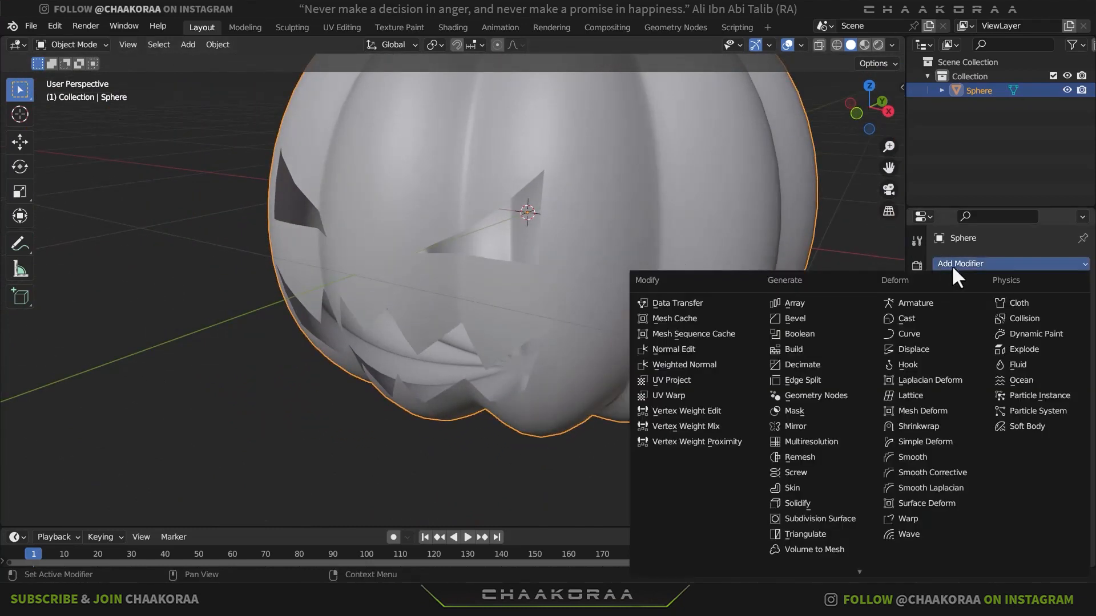
middle_click_drag(730, 272, 679, 259)
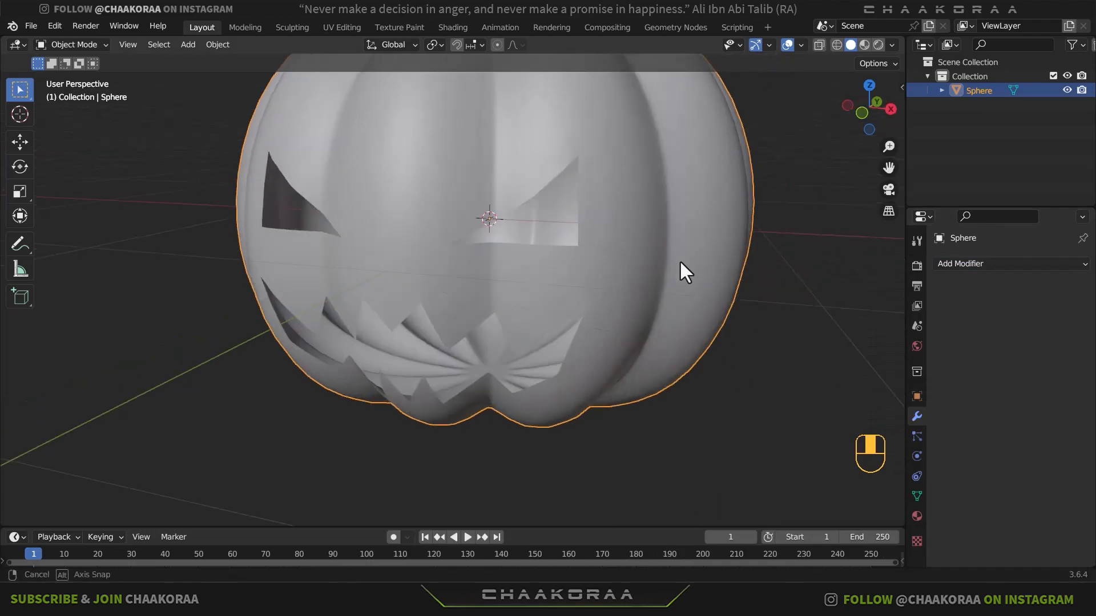
- Select the whole pumpkin mesh in Edit Mode and add a new material named Pumpkin
key("Tab")
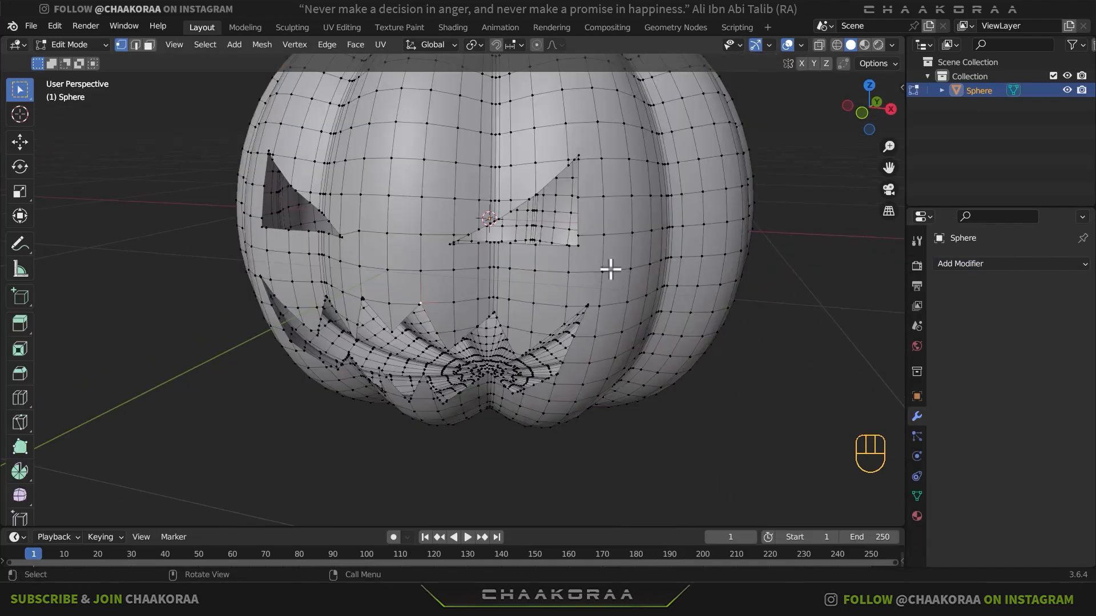
key("a")
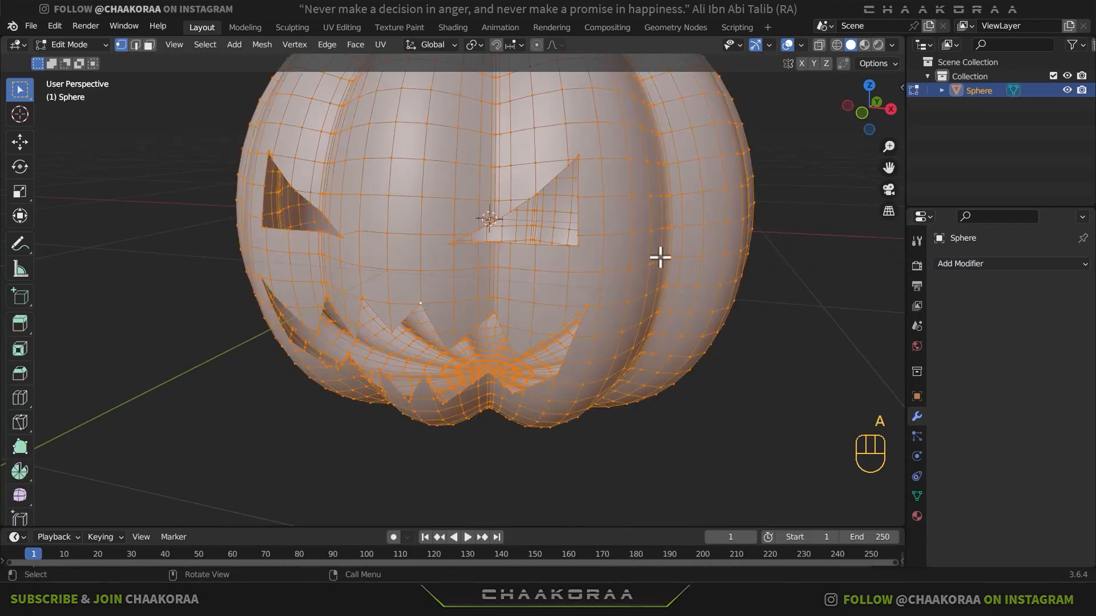
middle_click_drag(658, 254, 812, 279)
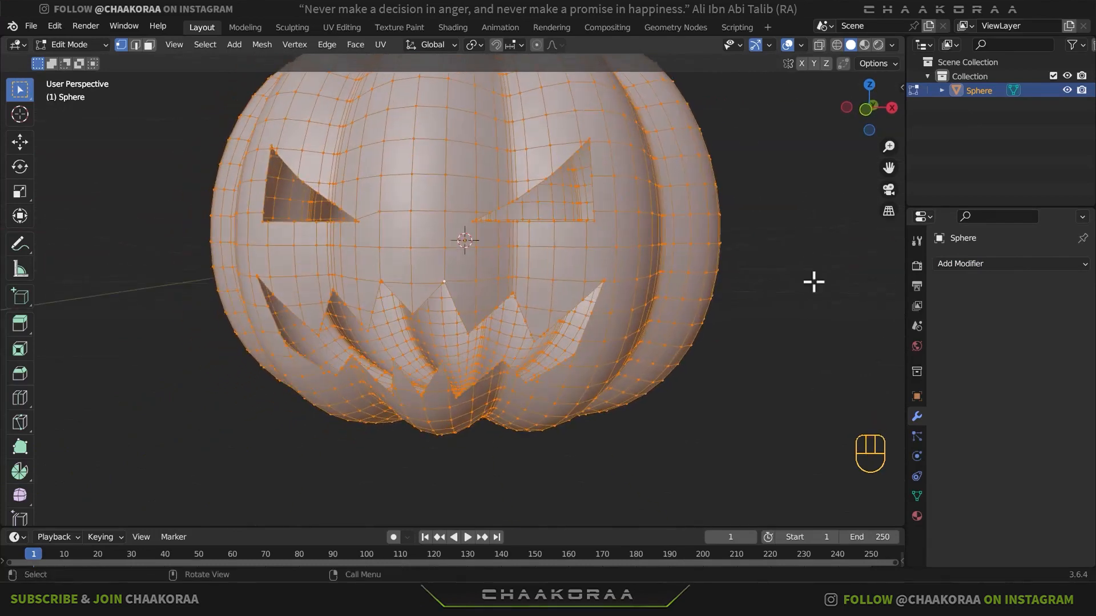
left_click(917, 516)
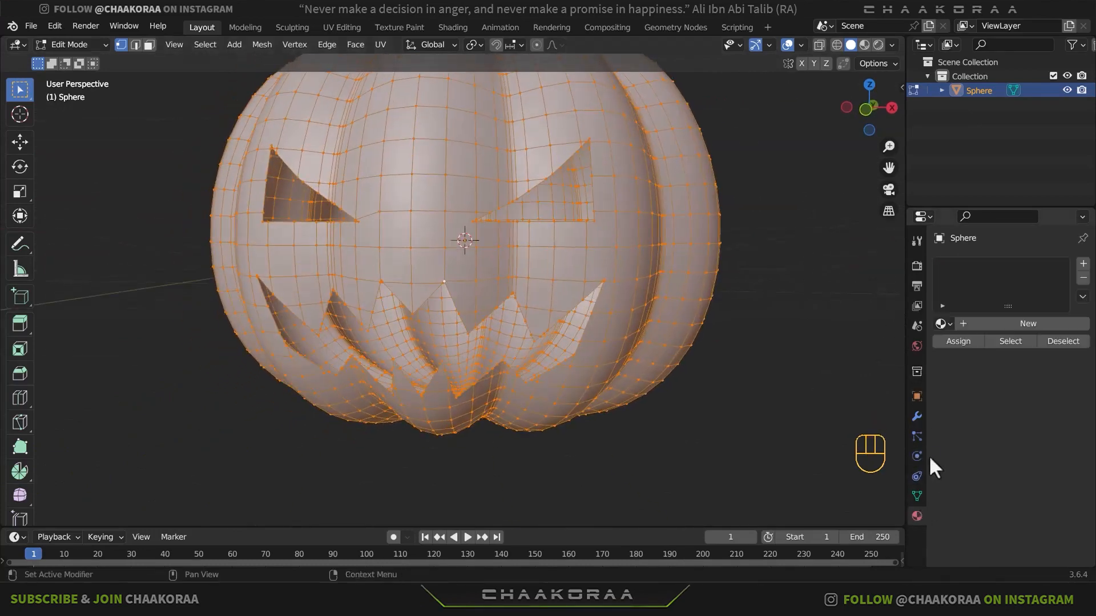
left_click(1083, 266)
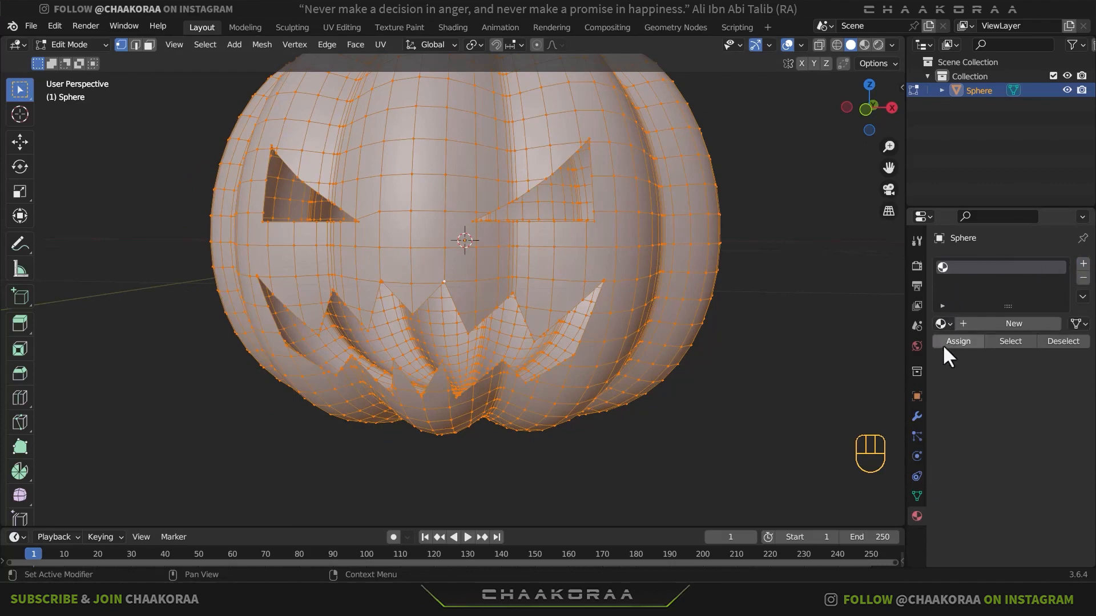
left_click(976, 330)
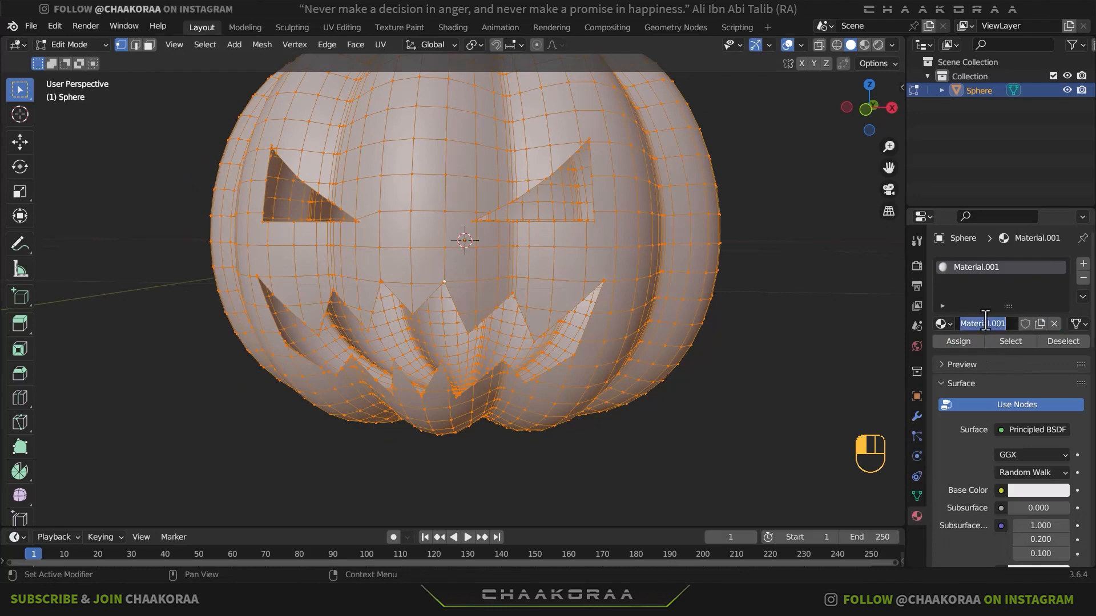
type("Pumpkin")
key("Return")
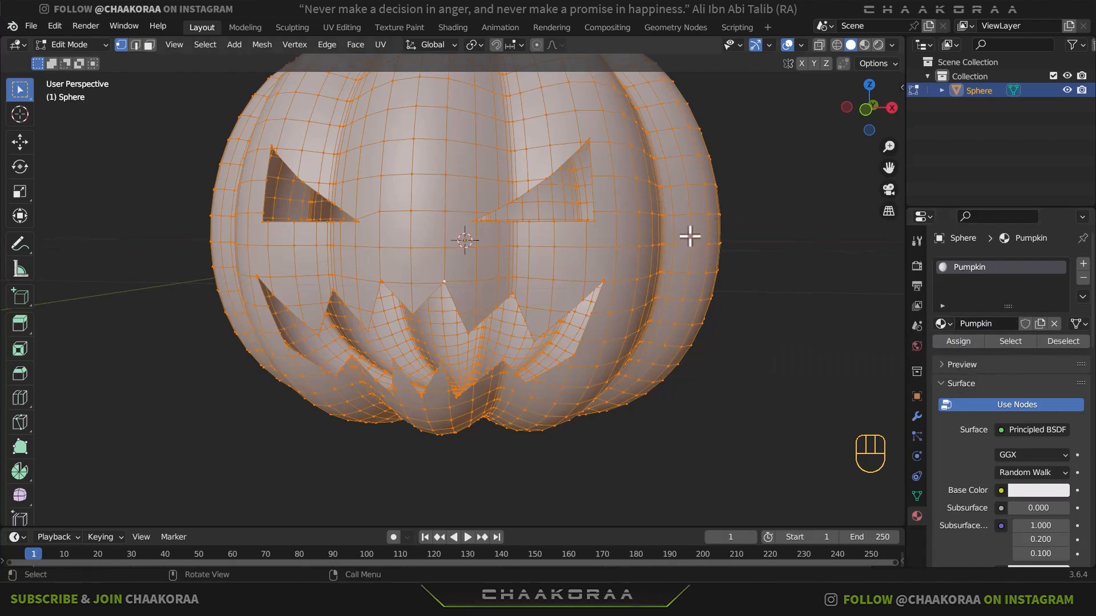
- Set the Pumpkin material's base colour to orange and return to Object Mode
left_click(1038, 490)
left_click_drag(971, 441, 1034, 441)
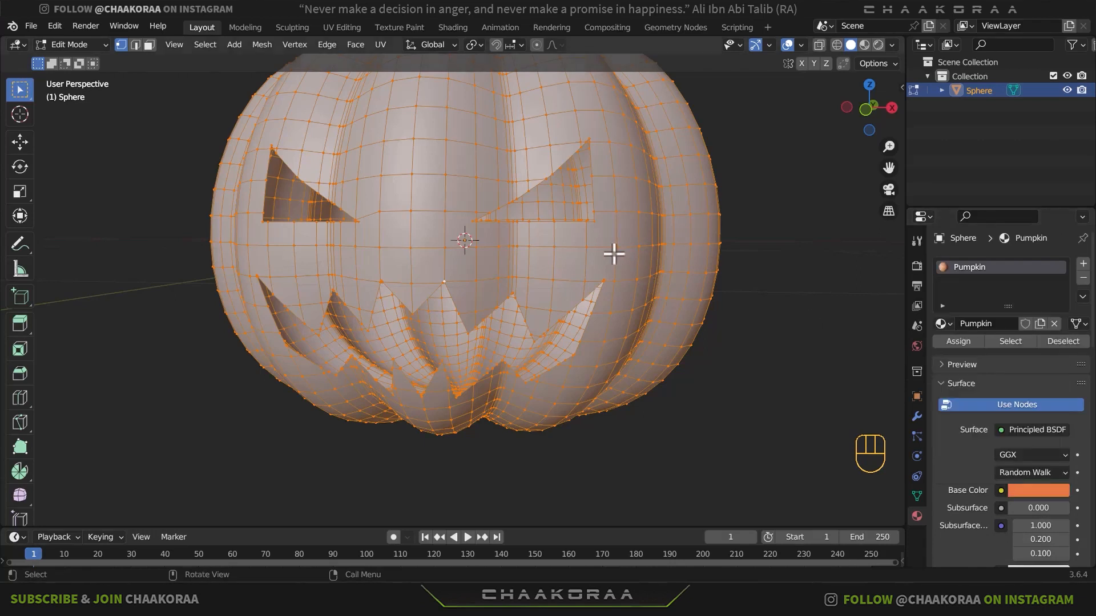
key("Tab")
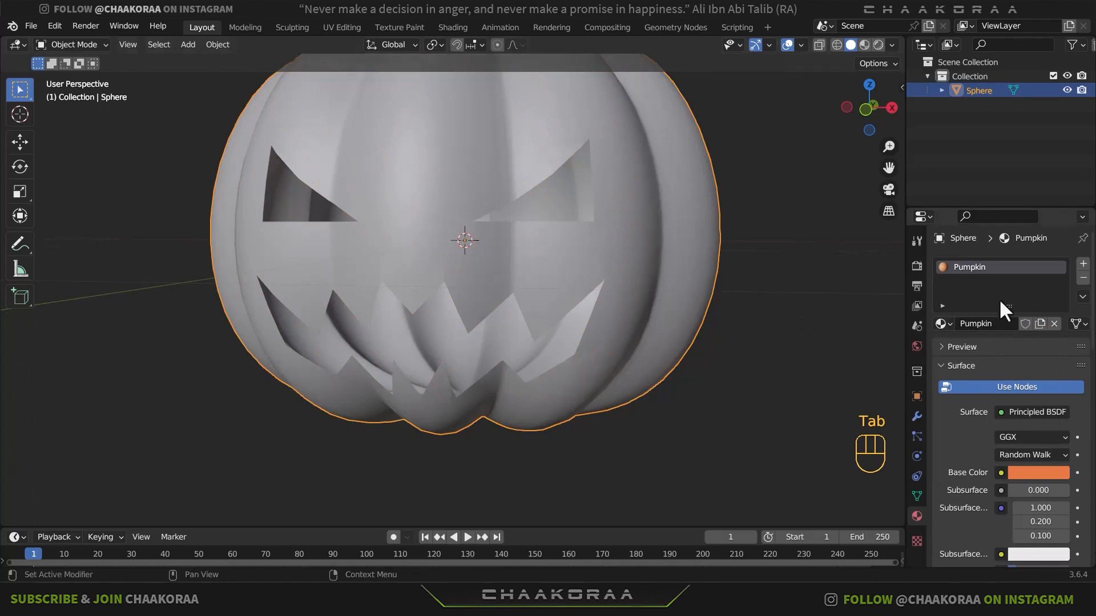
- Add a Solidify modifier to the pumpkin with a thickness of 0.039 m
left_click(916, 415)
left_click(970, 265)
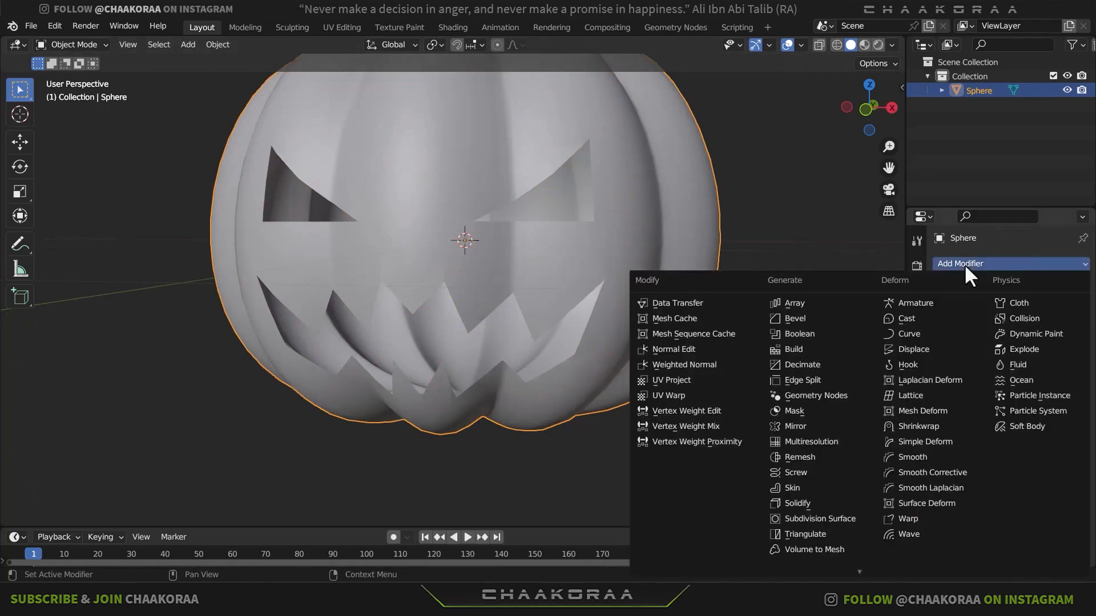
left_click(828, 505)
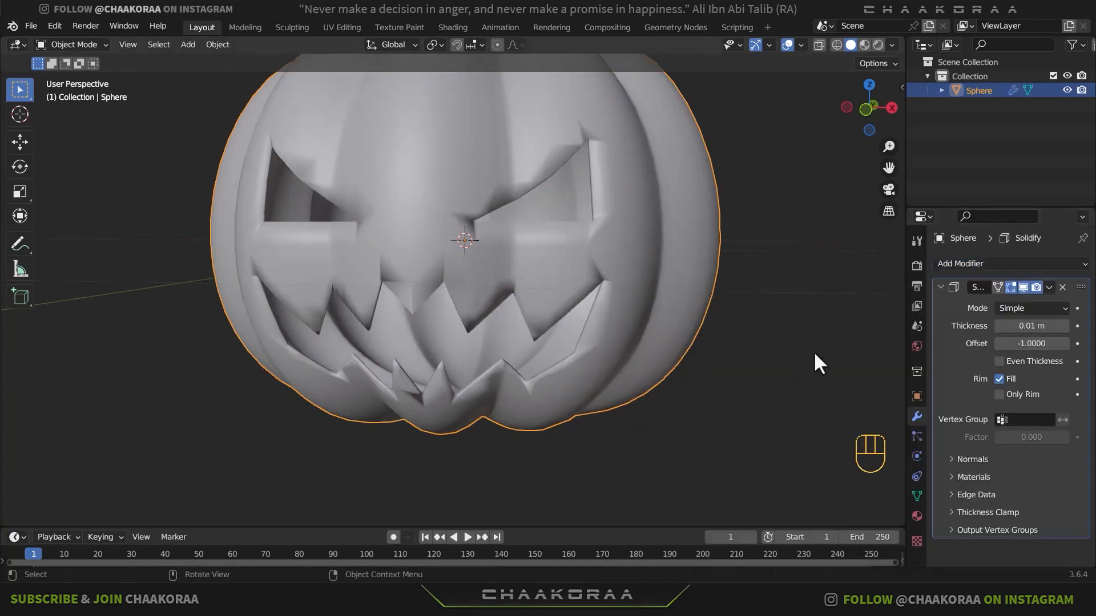
left_click_drag(1034, 326, 1034, 327, "shift")
middle_click_drag(547, 317, 650, 310)
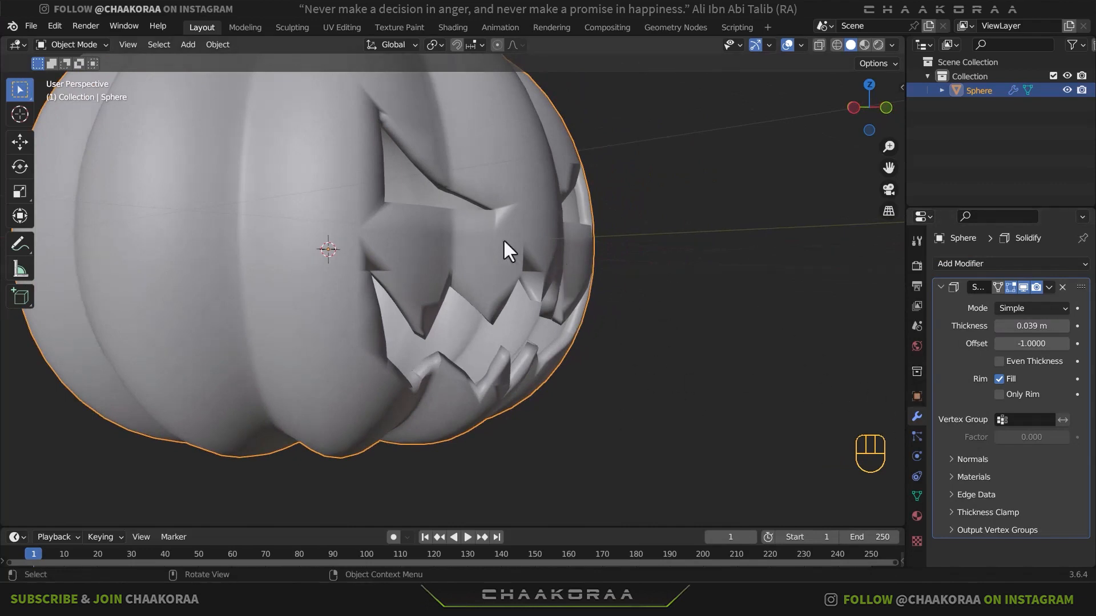
- Enable Auto Smooth at 30° in the pumpkin mesh's normals settings and check the edges of the face openings
left_click(917, 495)
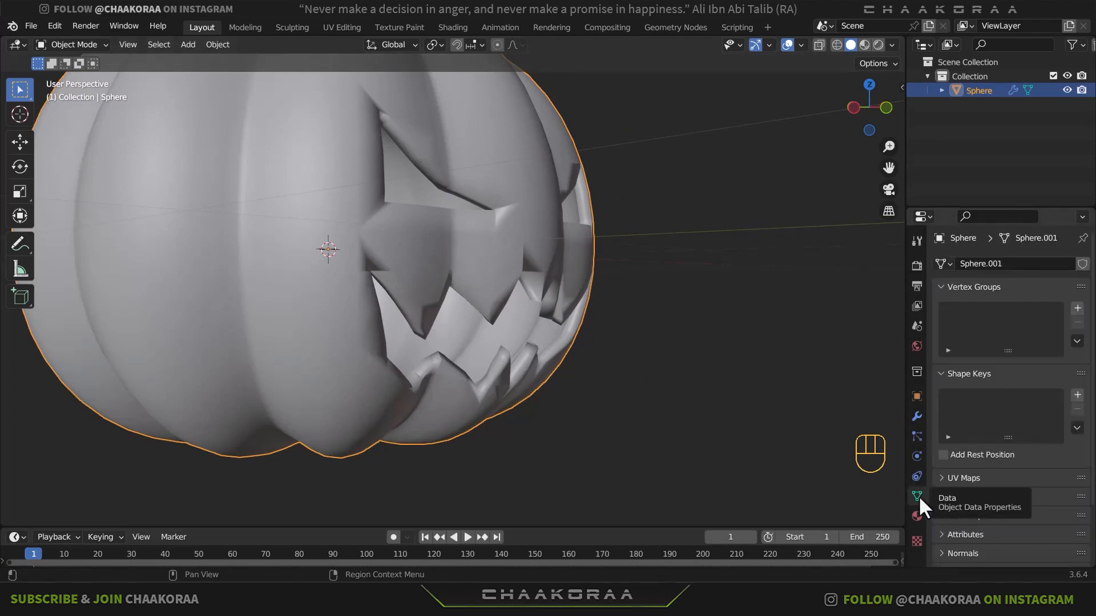
scroll(1002, 491, "down", 1)
scroll(1005, 497, "down", 2)
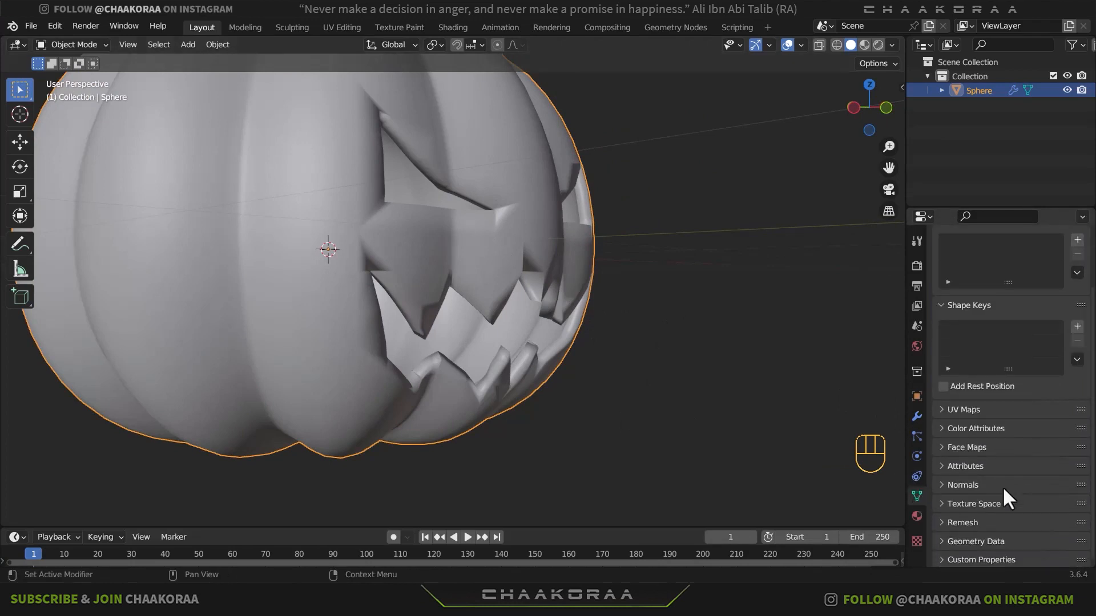
left_click(961, 484)
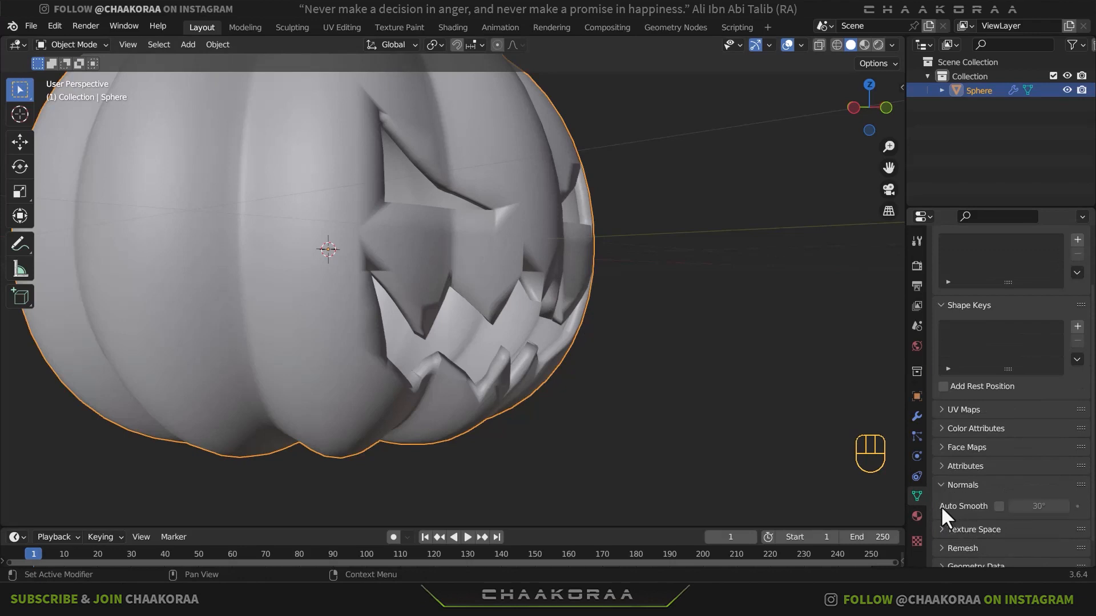
left_click(999, 506)
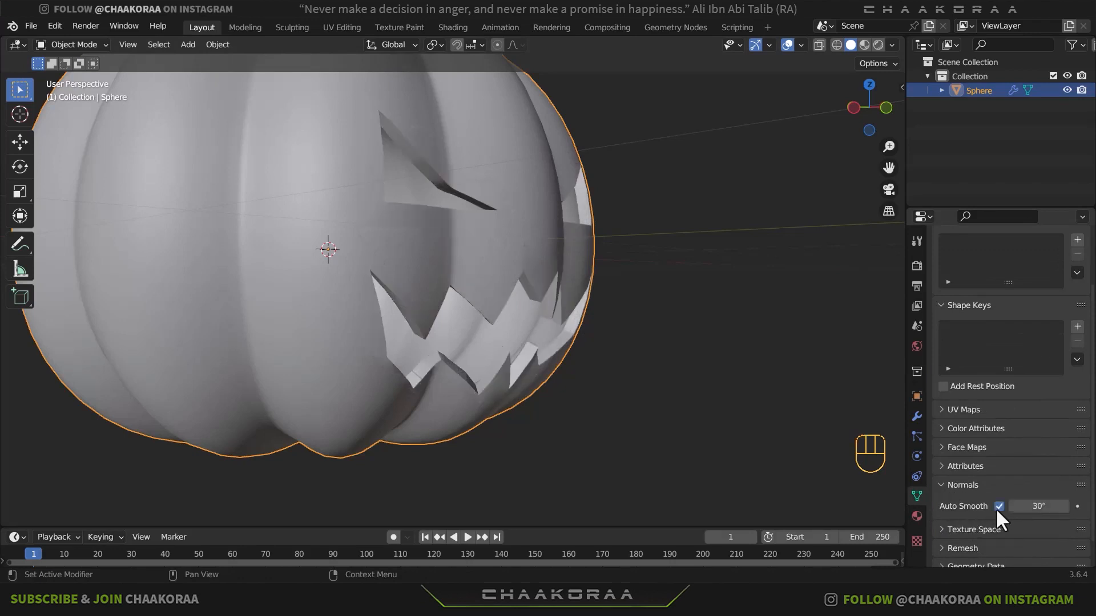
mouse_move(639, 331)
middle_mouse_down()
mouse_move(609, 315)
mouse_move(565, 328)
mouse_move(468, 322)
mouse_move(434, 351)
mouse_move(533, 364)
mouse_move(628, 323)
middle_mouse_up()
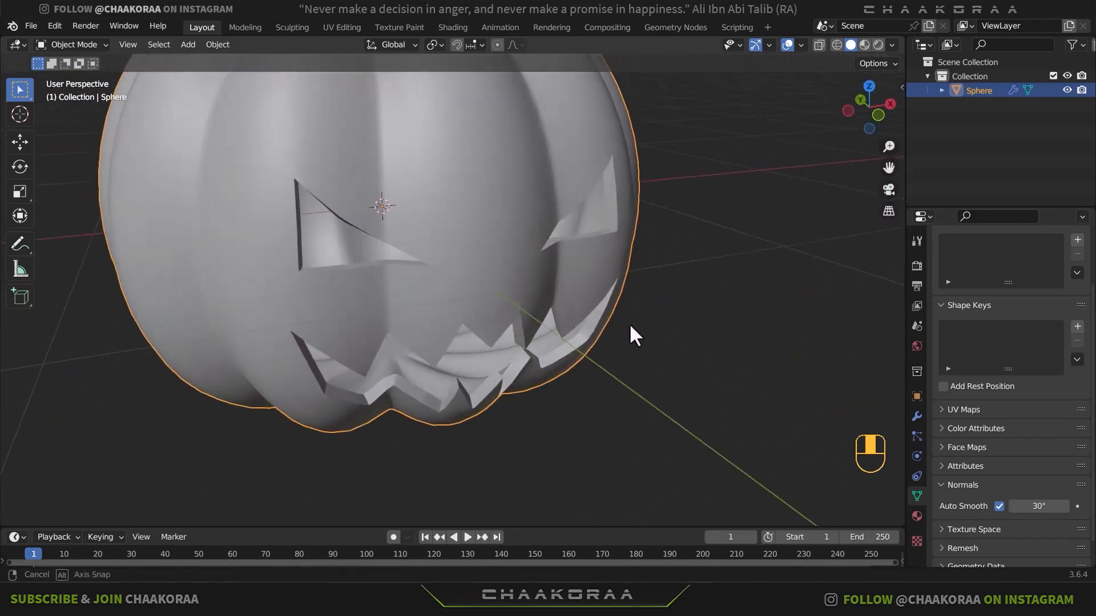
- Set the Solidify thickness to 0.058 m and apply the modifier to the pumpkin
left_click(916, 416)
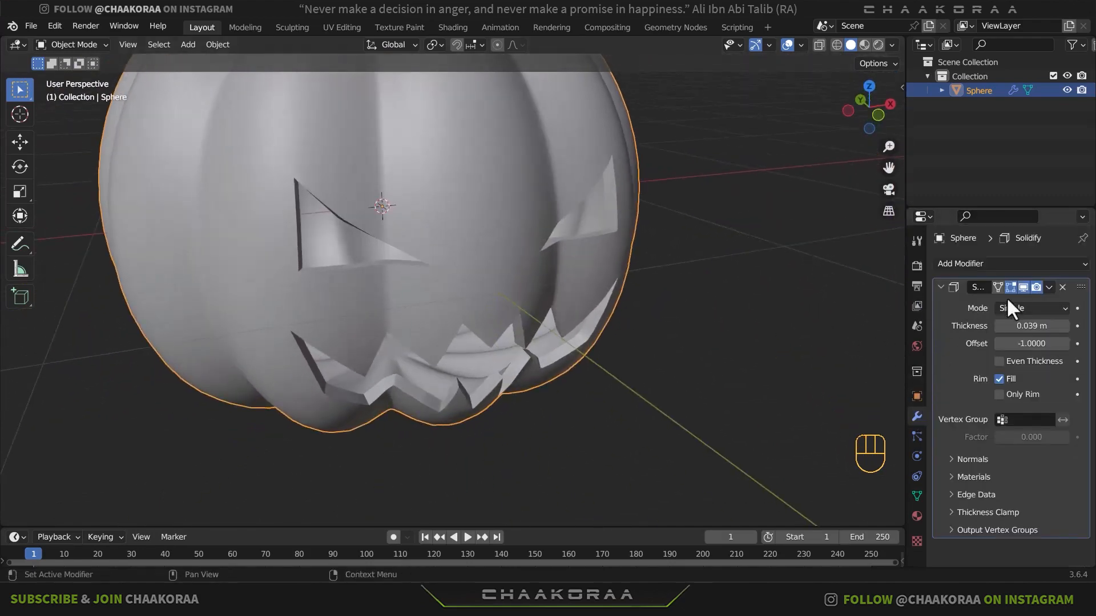
left_click_drag(1031, 326, 1040, 326, "shift")
middle_click_drag(667, 297, 561, 290)
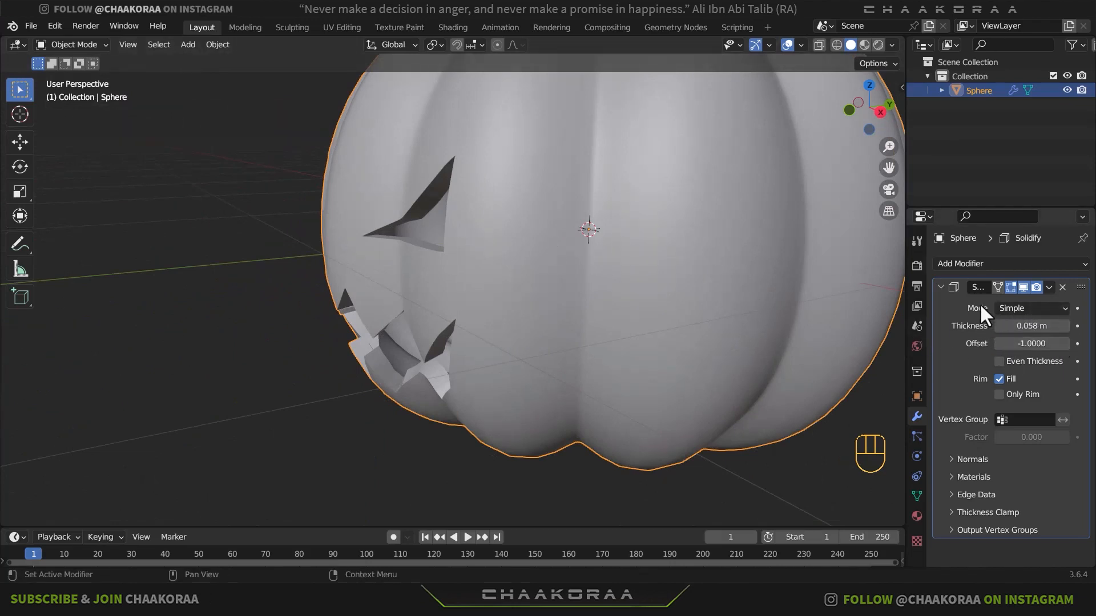
left_click(1049, 287)
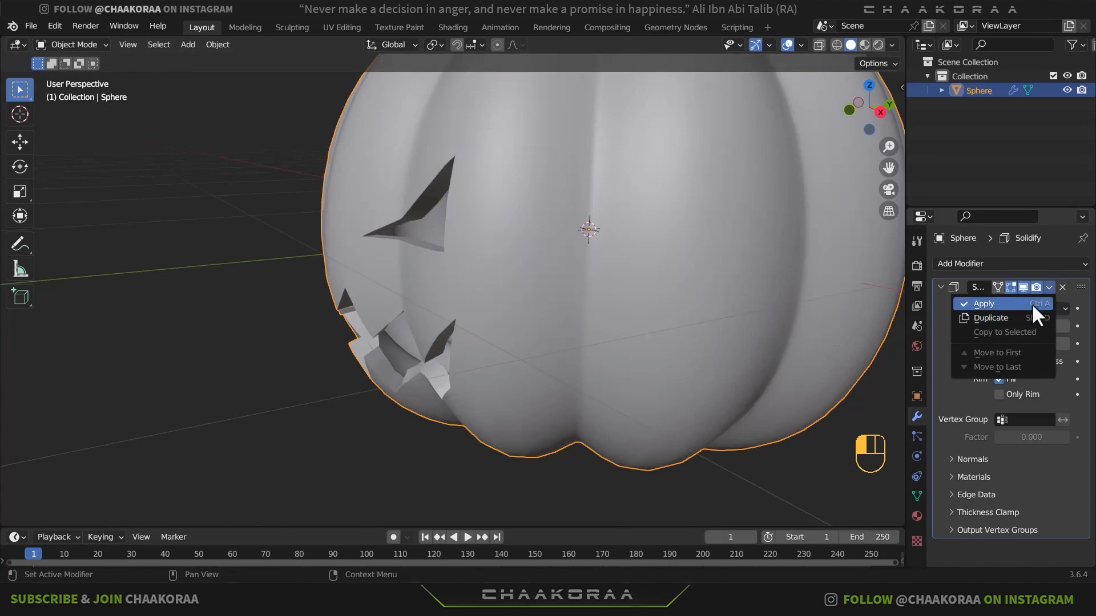
left_click(1031, 303)
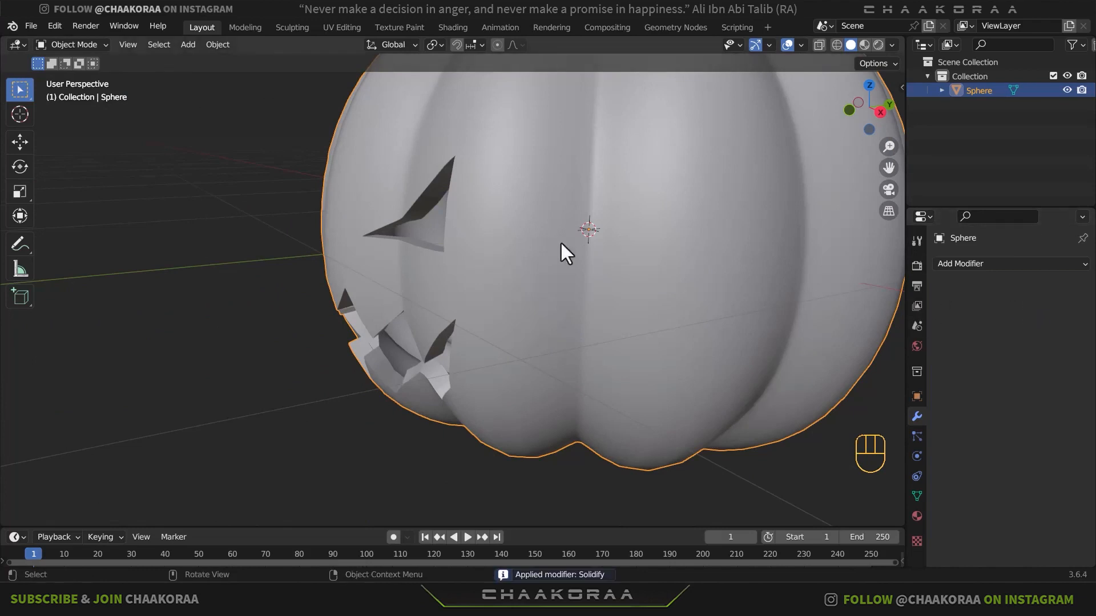
middle_click_drag(560, 243, 655, 259)
- Switch the viewport to Material Preview and open the pumpkin's material settings in Edit Mode
left_click(864, 45)
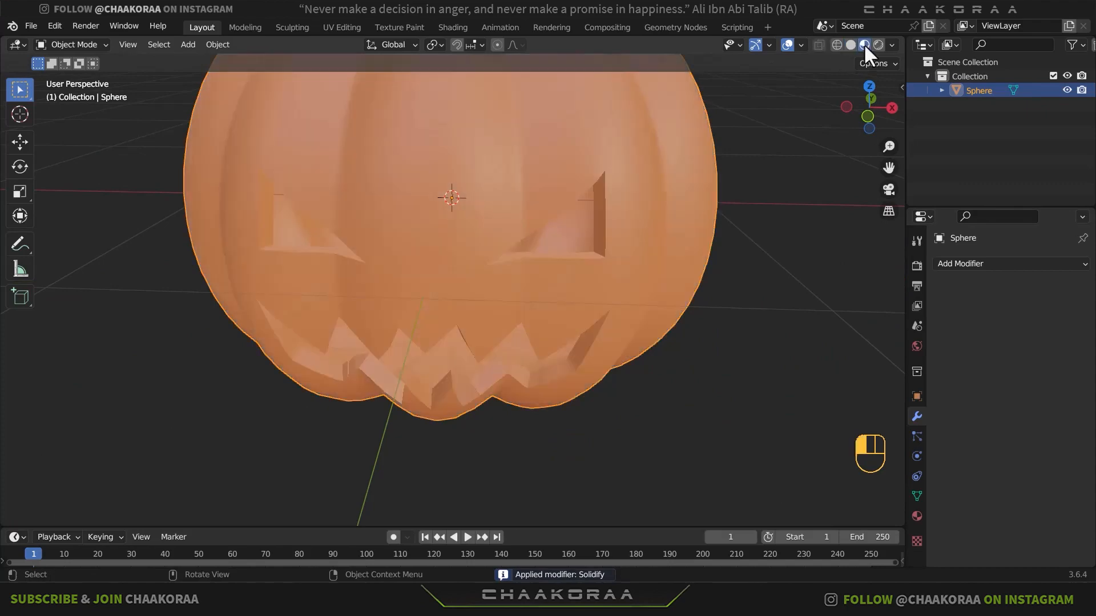
middle_click_drag(792, 91, 542, 210)
key("Tab")
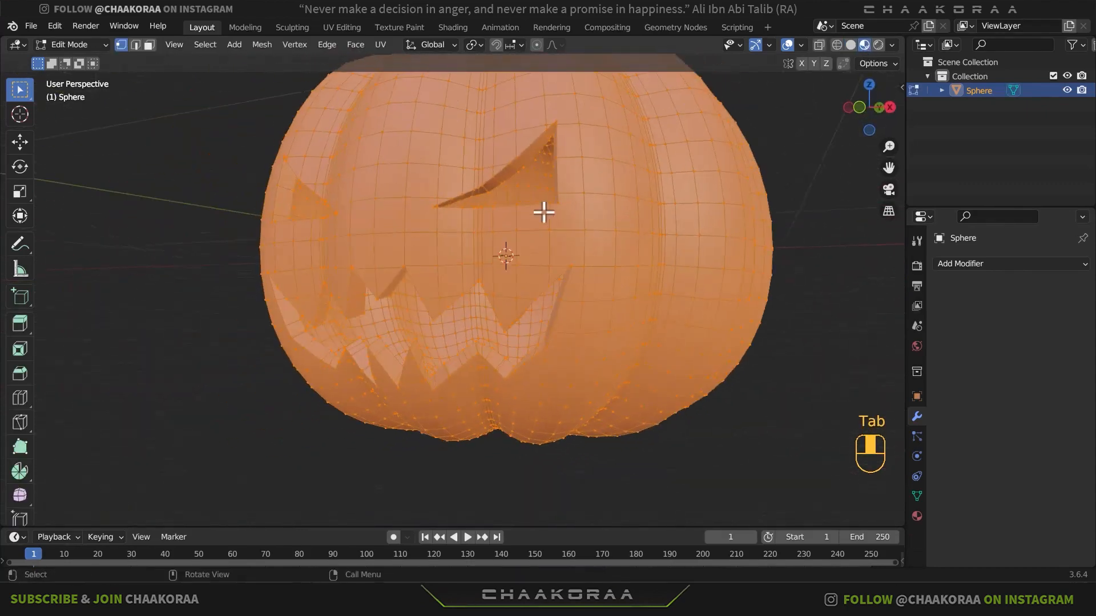
left_click(917, 516)
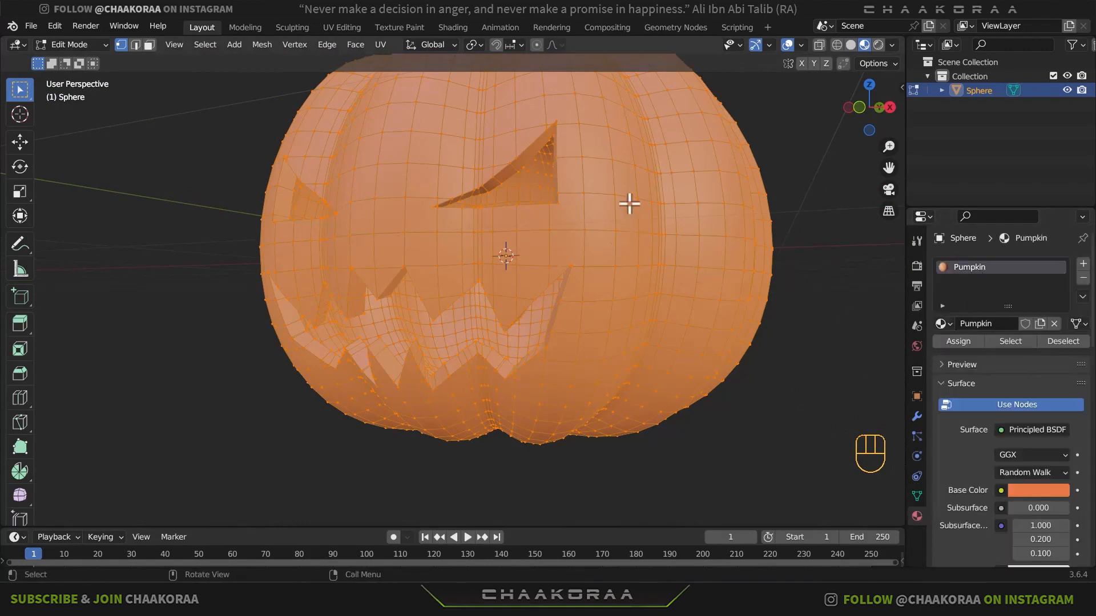
middle_click_drag(631, 203, 567, 189)
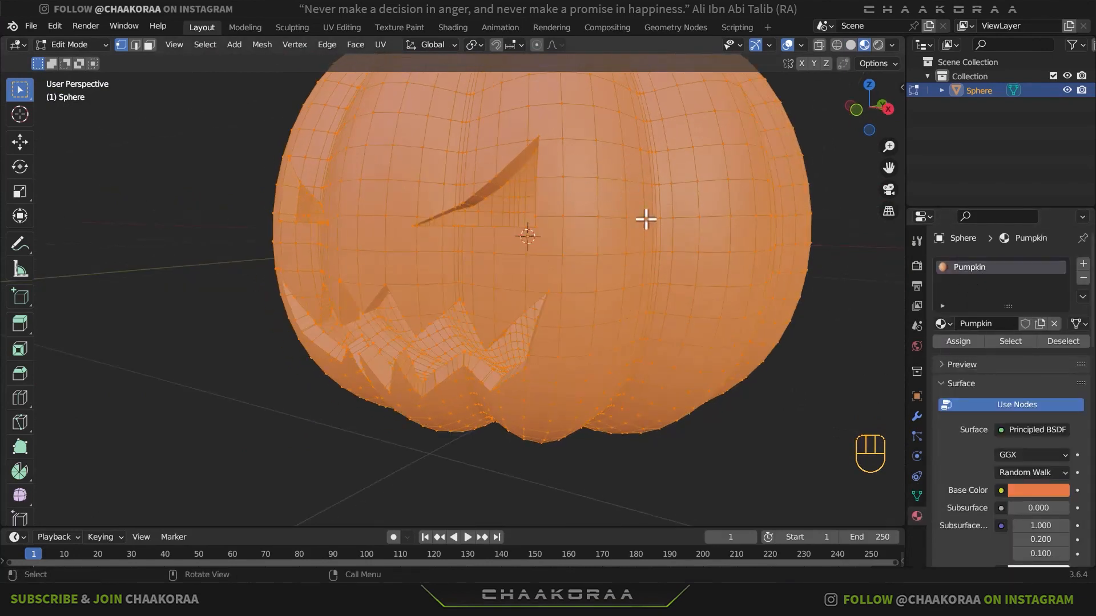
middle_click_drag(614, 215, 604, 197)
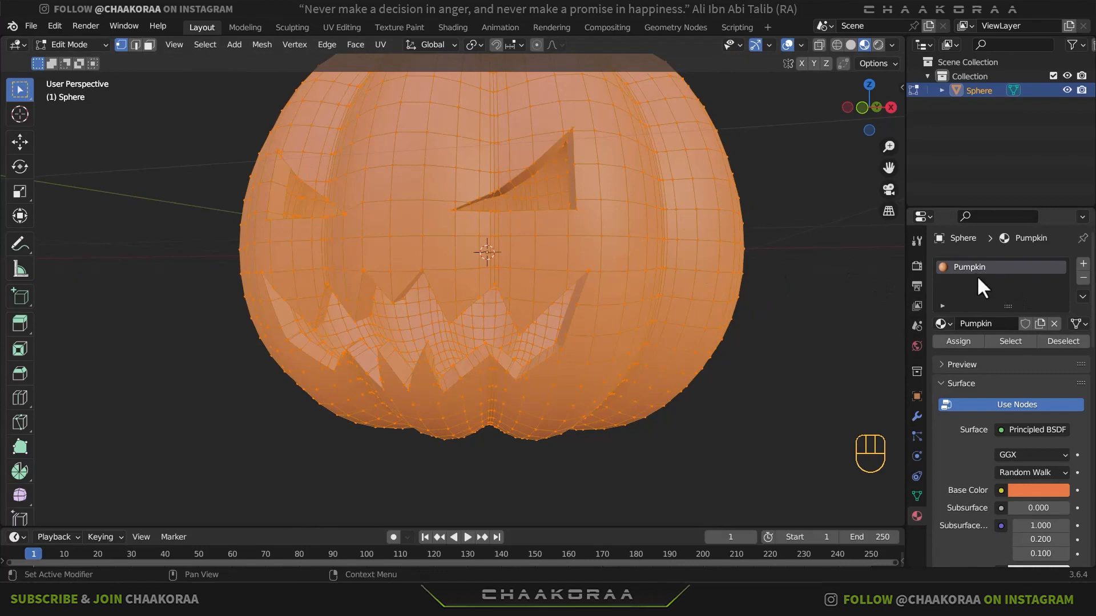
- Check the gap at the stem's base and undo the edits back to before the pumpkin's material was created
key("Tab")
middle_click_drag(572, 281, 563, 347)
middle_click_drag(474, 232, 411, 294)
key("ctrl+z")
key("ctrl+z")
key("ctrl+z")
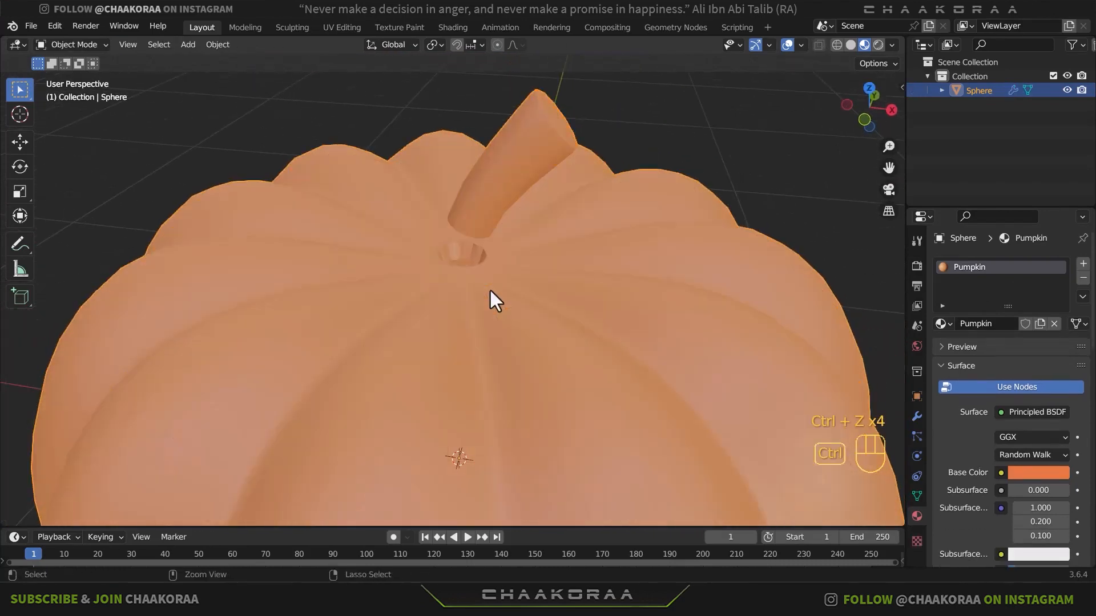
key("ctrl+z")
key("ctrl+z")
key("ctrl+z")
key("ctrl+z")
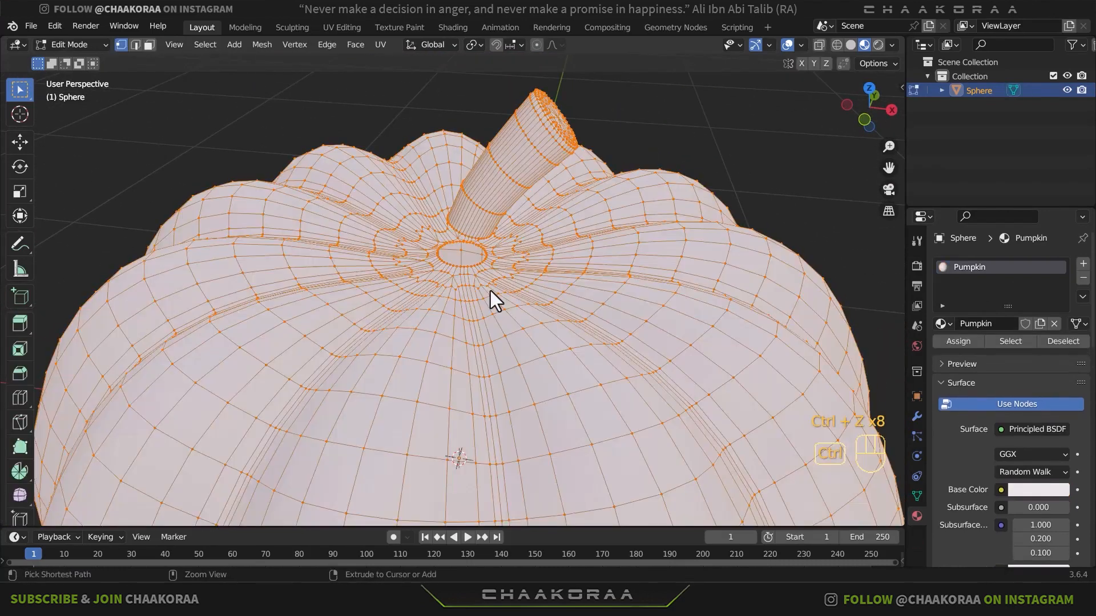
key("ctrl+z")
key("ctrl+z")
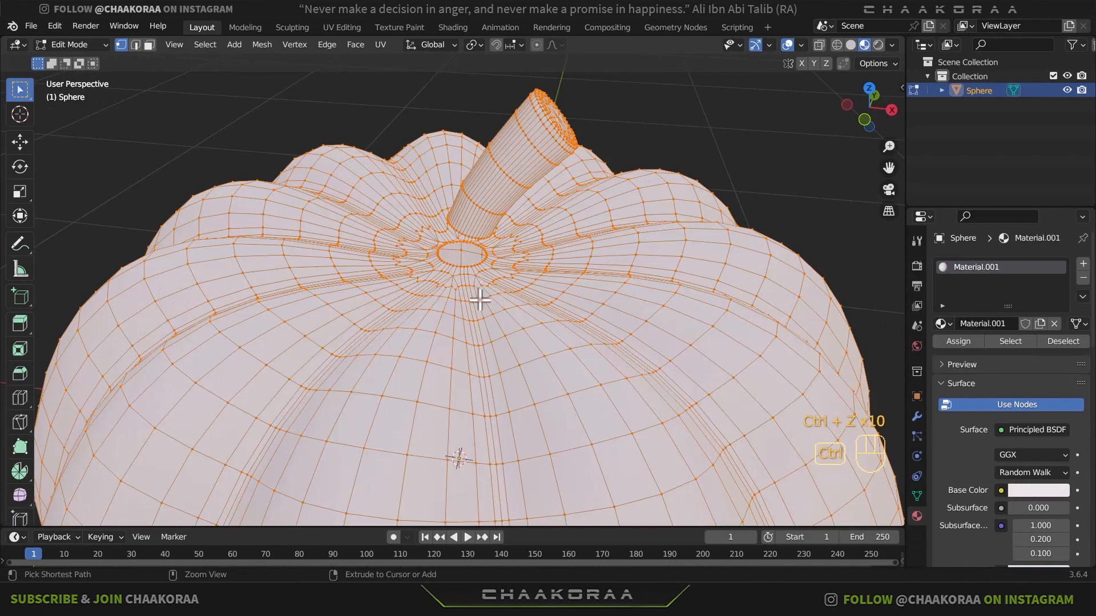
key("ctrl+z")
key("ctrl+z")
- Undo further back to before the Solidify thickening was added to the pumpkin's shell
key("ctrl+z")
key("ctrl+z")
key("ctrl+z")
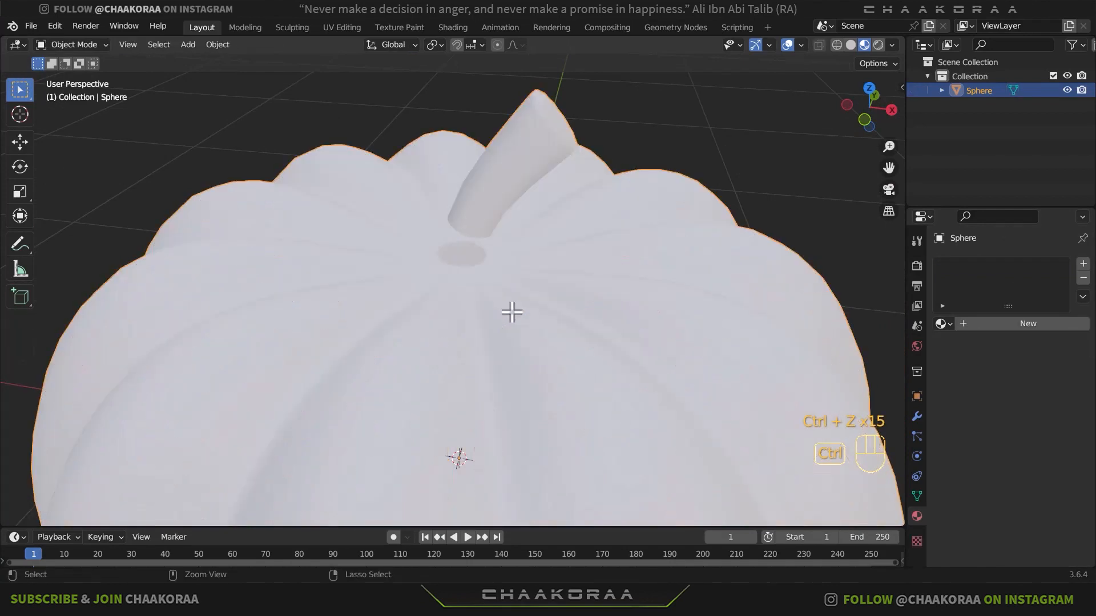
key("ctrl+z")
key("ctrl+z")
key("ctrl+z")
key("ctrl+z")
key("ctrl+z")
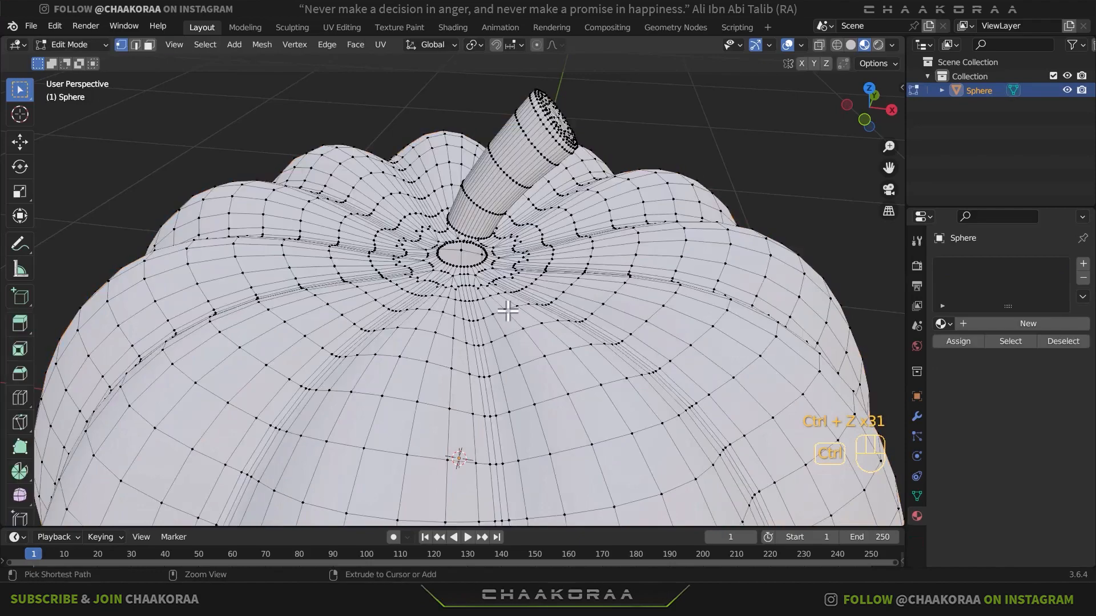
key("ctrl+z")
key("ctrl+z")
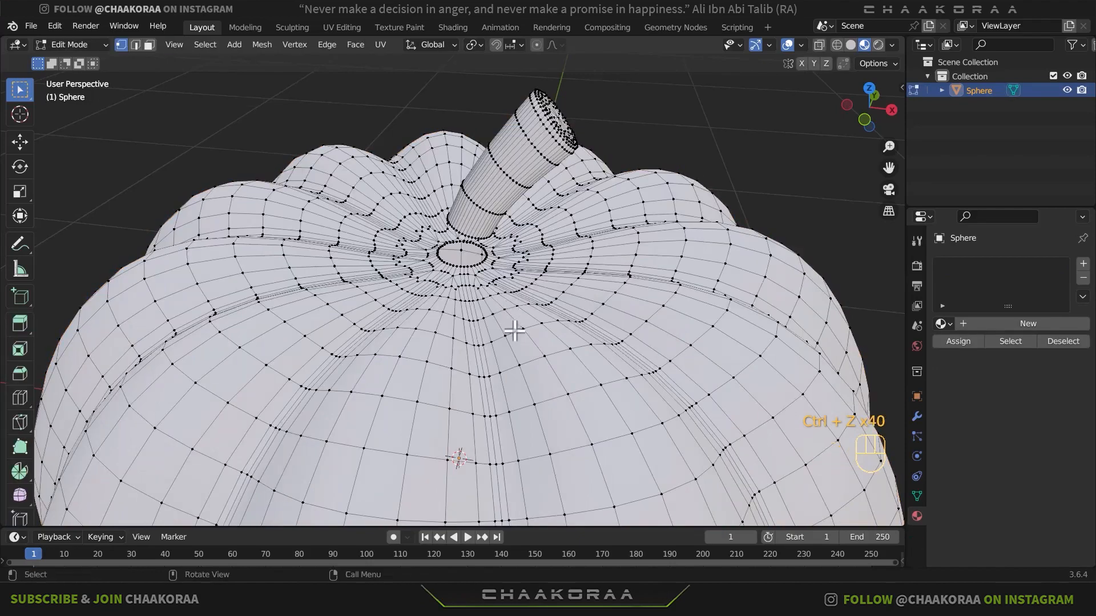
scroll(513, 342, "down", 5)
middle_click_drag(513, 359, 531, 264)
left_click_drag(531, 264, 531, 276)
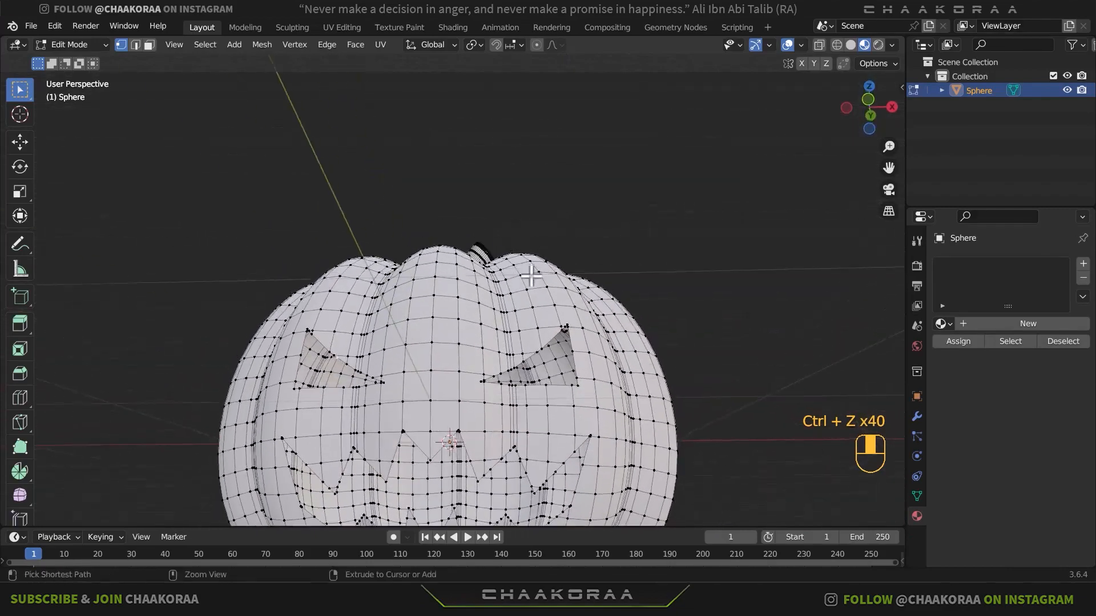
key("ctrl+z")
key("ctrl+z")
- Undo the eye and mouth cleanup and the edit that detached the stem's base from the pumpkin
middle_click_drag(531, 287, 502, 346)
key("ctrl+z")
key("ctrl+z")
key("ctrl+z")
key("ctrl+z")
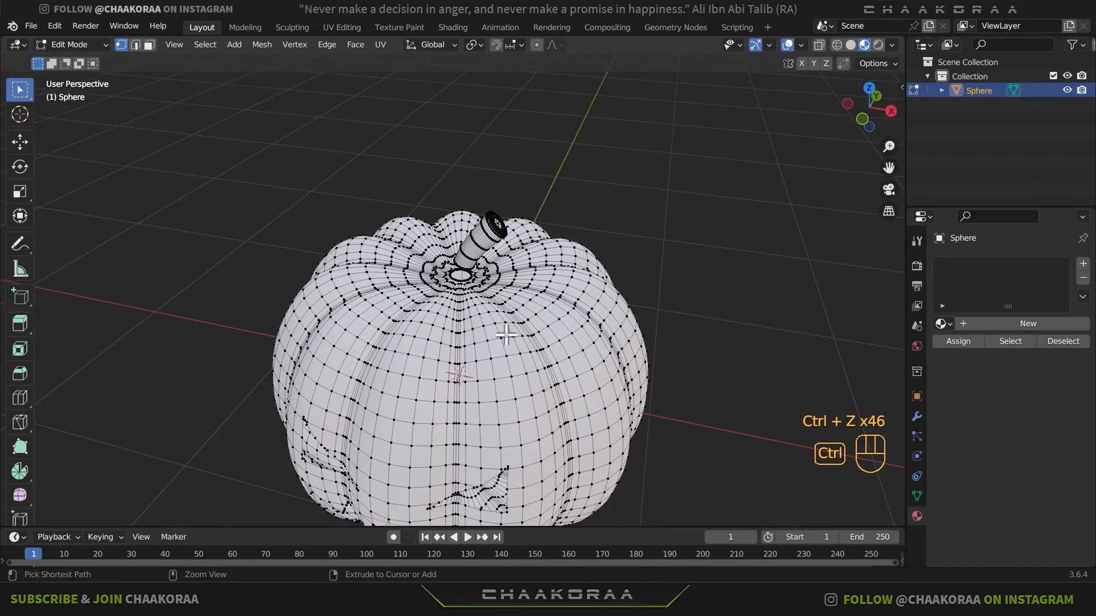
key("ctrl+z")
key("ctrl+z")
key("ctrl+z")
key("ctrl+z")
key("ctrl+z")
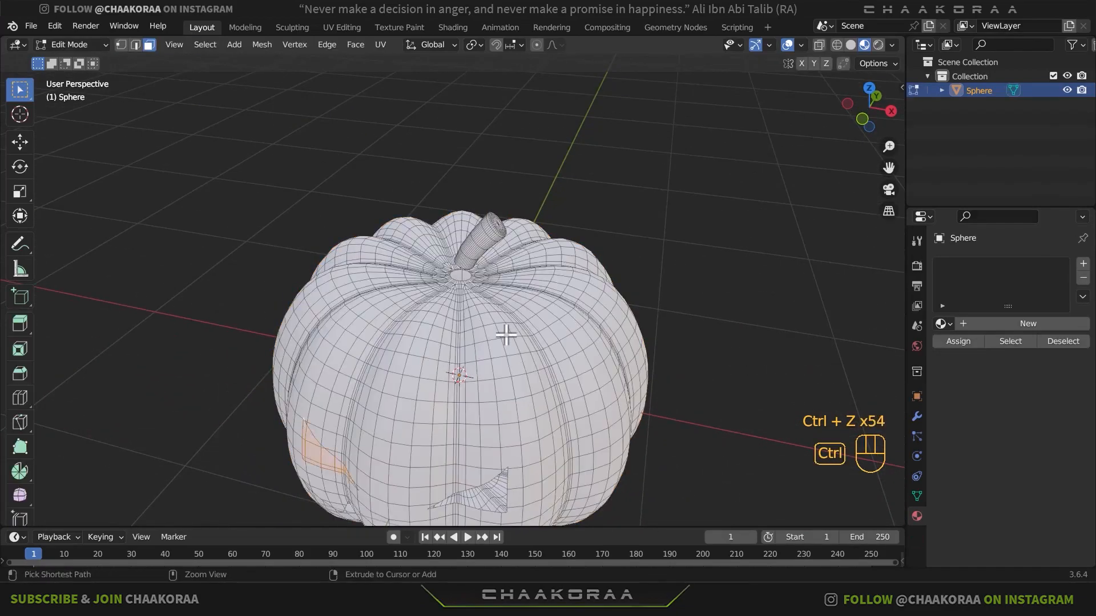
key("ctrl+z")
key("ctrl+z")
key("ctrl+z")
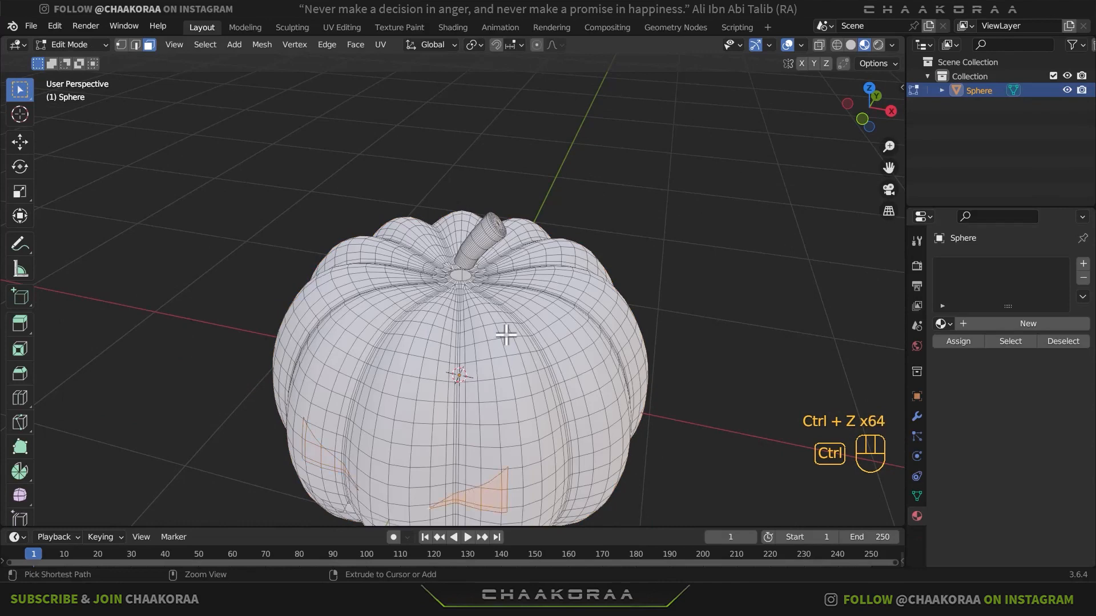
key("ctrl+z")
key("ctrl+z")
key("ctrl+z")
key("ctrl+z")
key("ctrl+z")
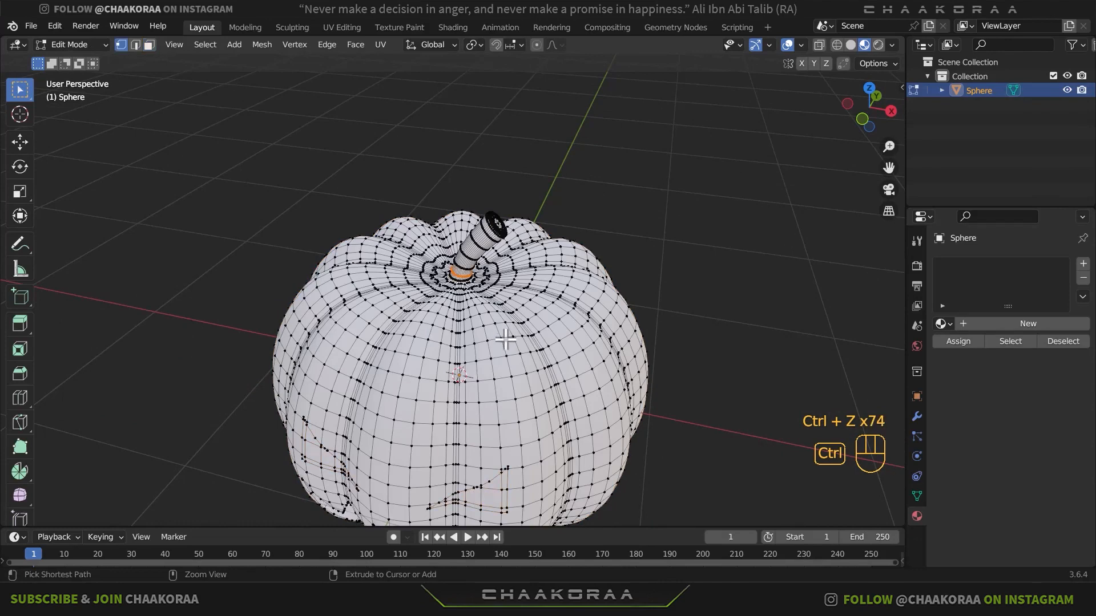
key("ctrl+z")
key("ctrl+shift+z")
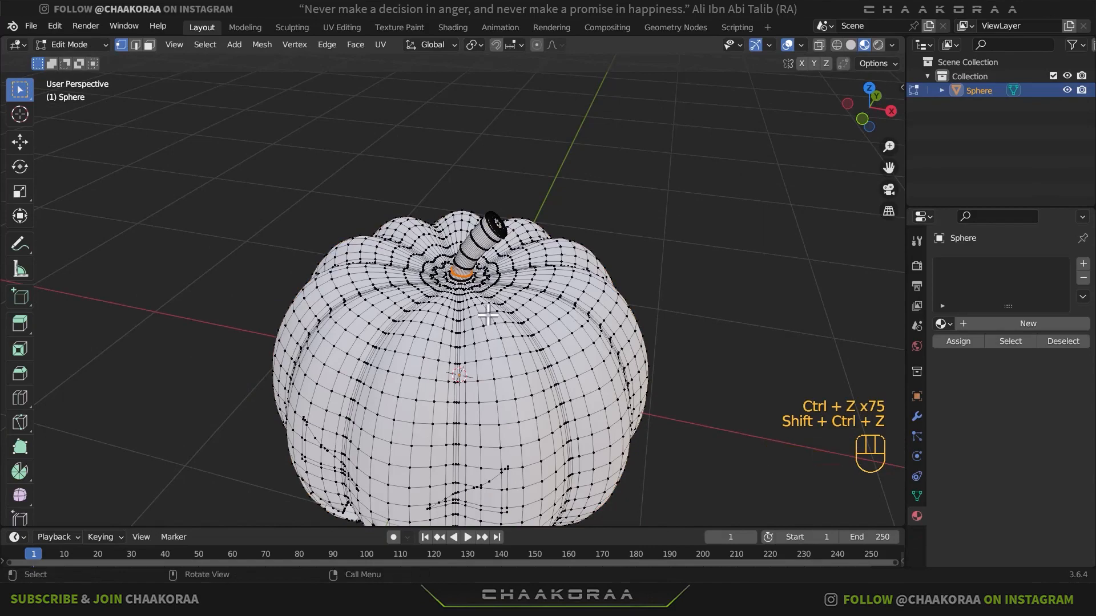
- Select the faces inside both eye outlines in face select mode and delete them
scroll(472, 249, "up", 5)
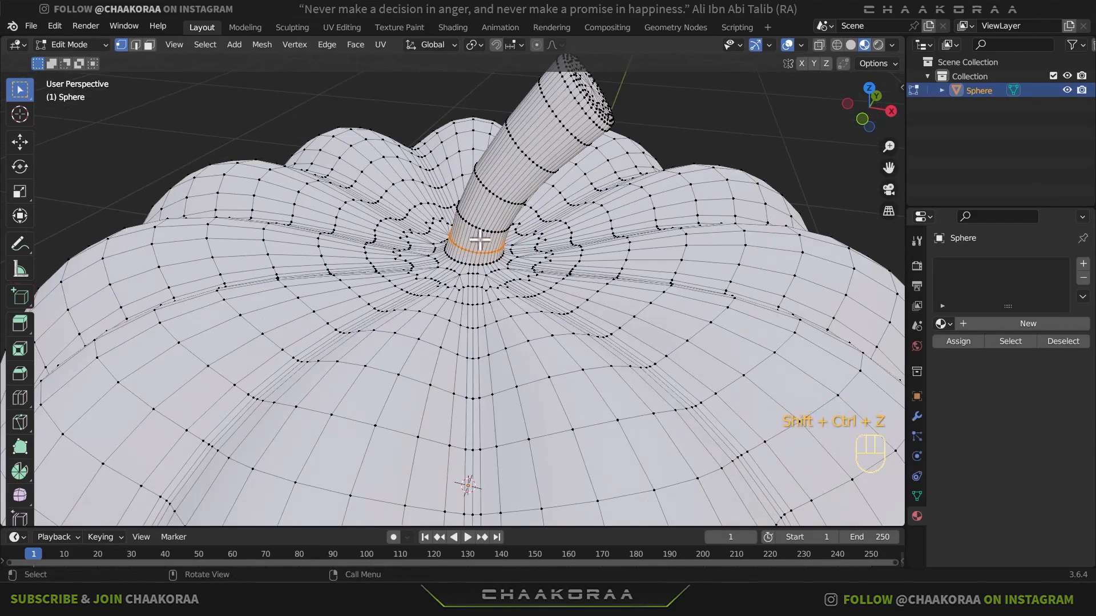
scroll(539, 286, "down", 6)
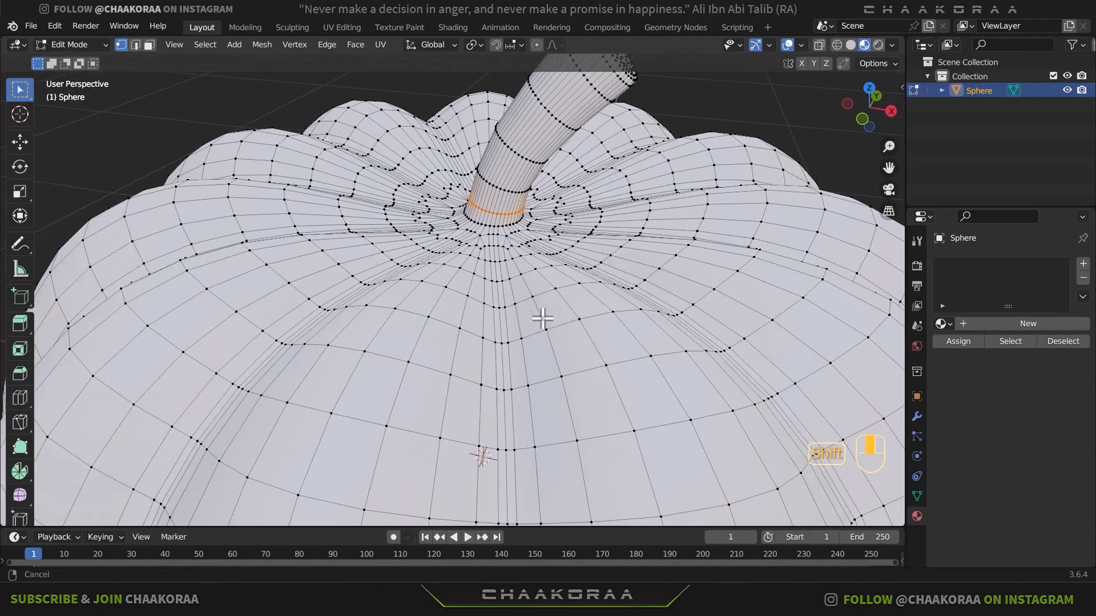
middle_click_drag(548, 364, 465, 238)
scroll(483, 233, "up", 3)
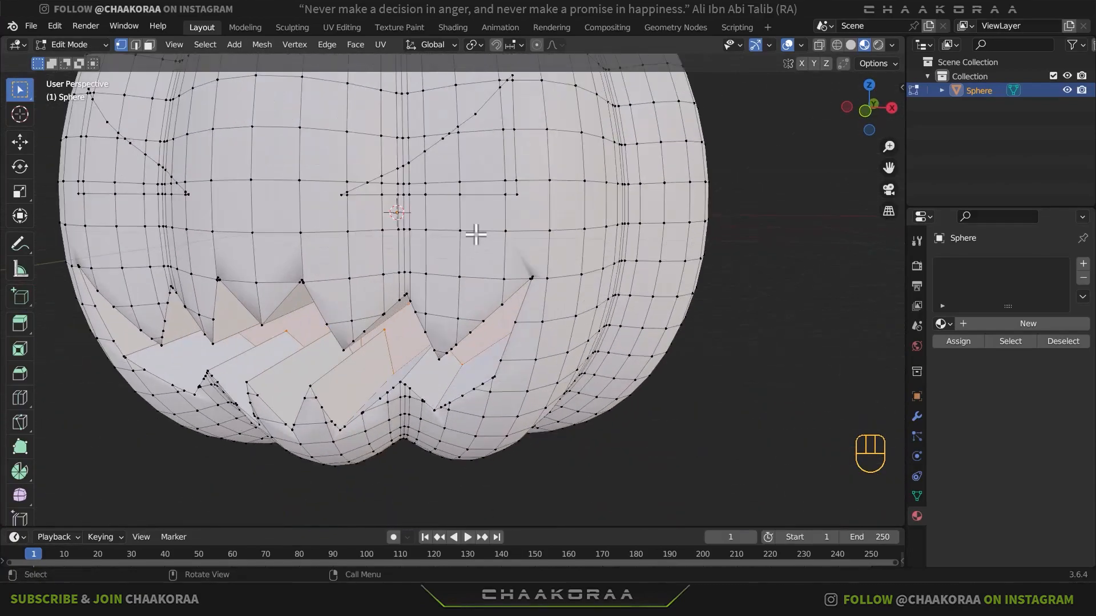
key("3")
middle_click_drag(516, 203, 577, 265, "shift")
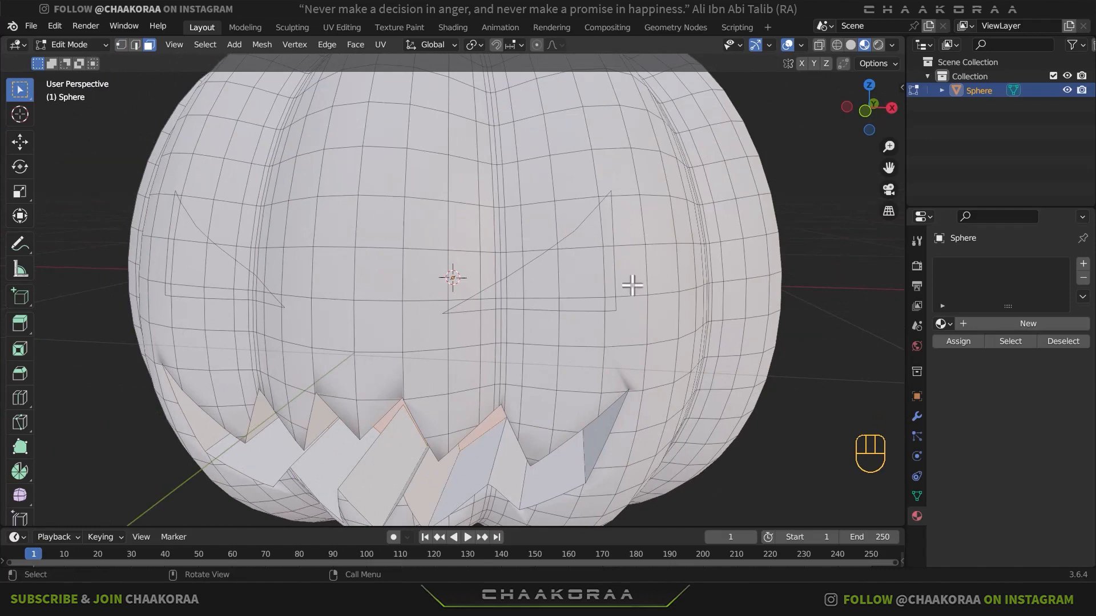
left_click(594, 260, "shift")
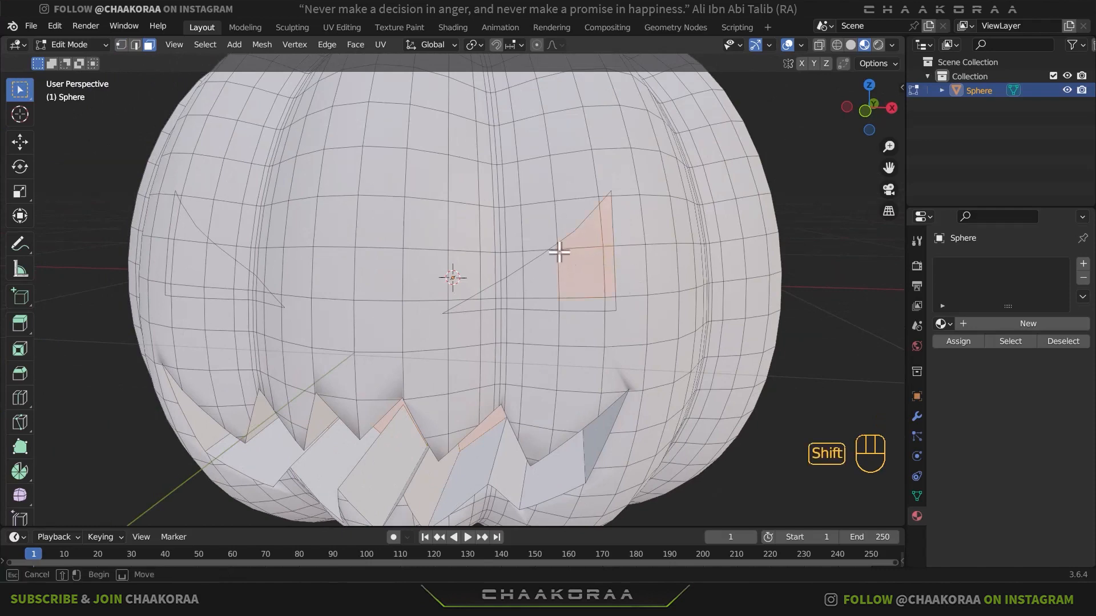
left_click(553, 254, "shift")
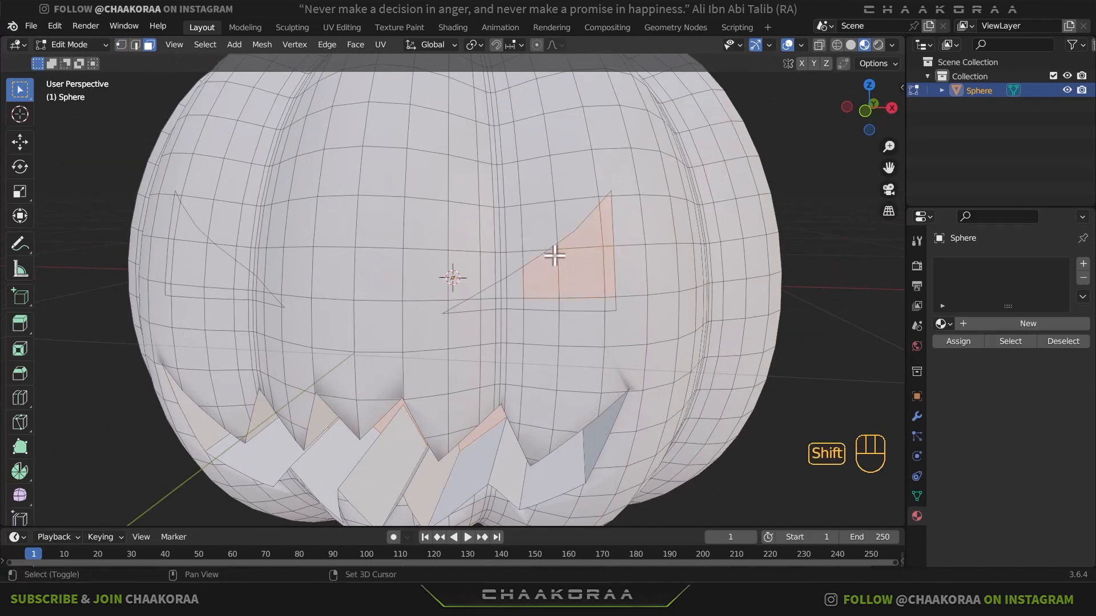
left_click(594, 306, "shift")
left_click(542, 304, "shift")
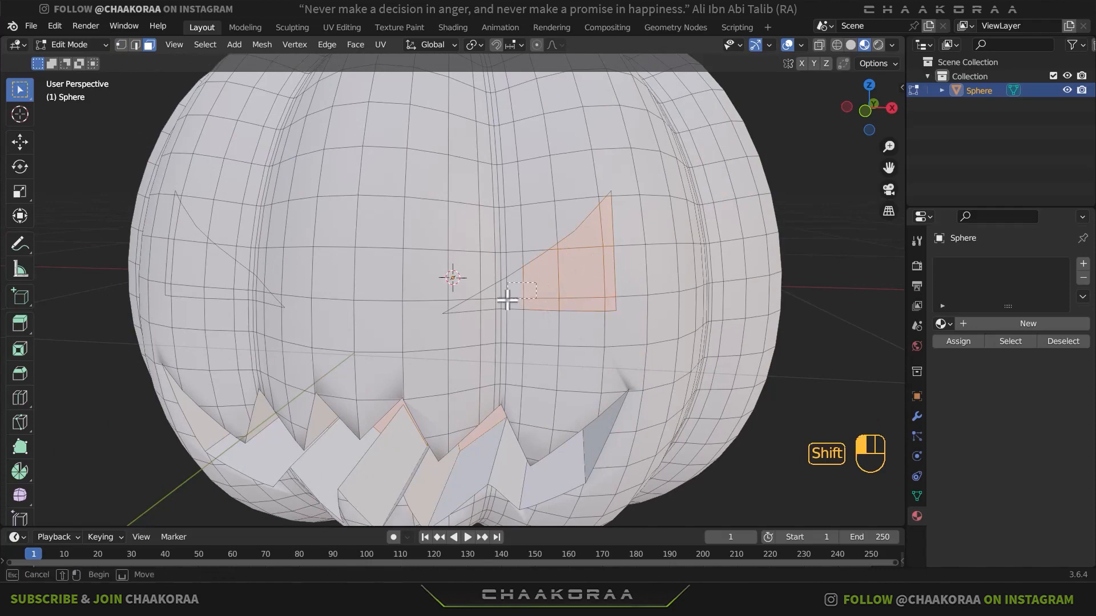
middle_click_drag(491, 320, 273, 231)
left_click(272, 231, "shift")
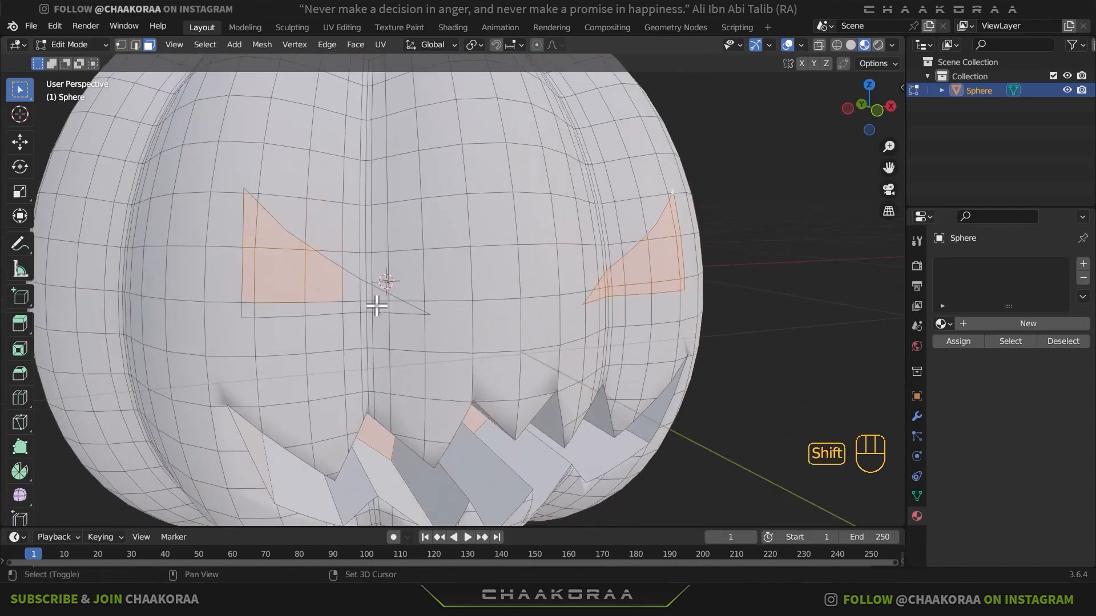
left_click(386, 310, "shift")
key("x")
left_click(571, 269)
- Delete the leftover vertices from the pumpkin's face openings
key("1")
key("x")
left_click(444, 306)
- Add and apply a Solidify modifier to the pumpkin, and create a material named Pumpkin for it
key("Tab")
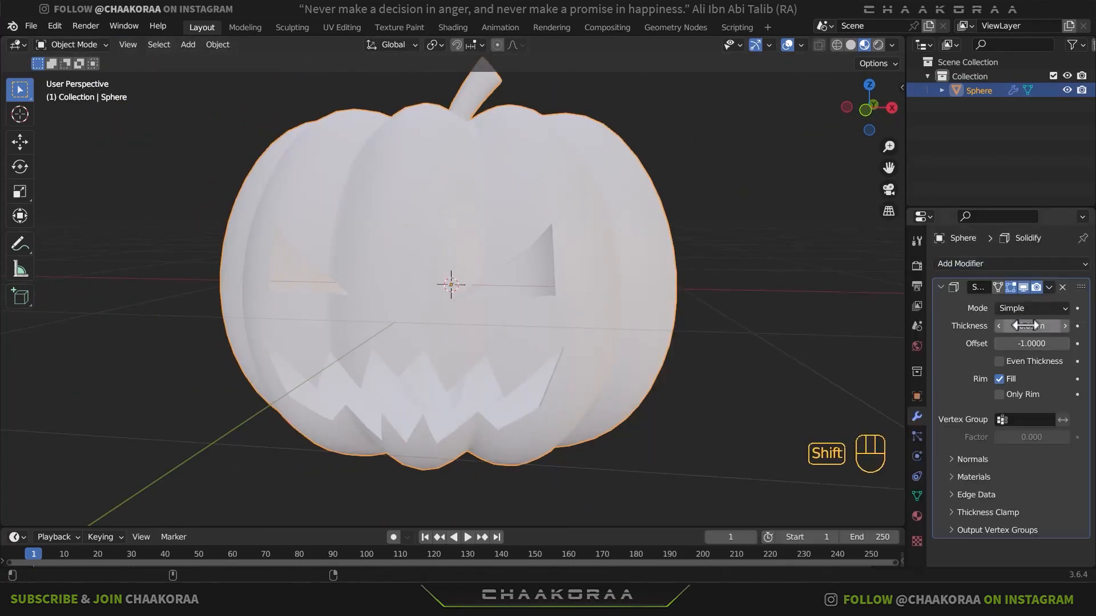
scroll(430, 344, "up", 5)
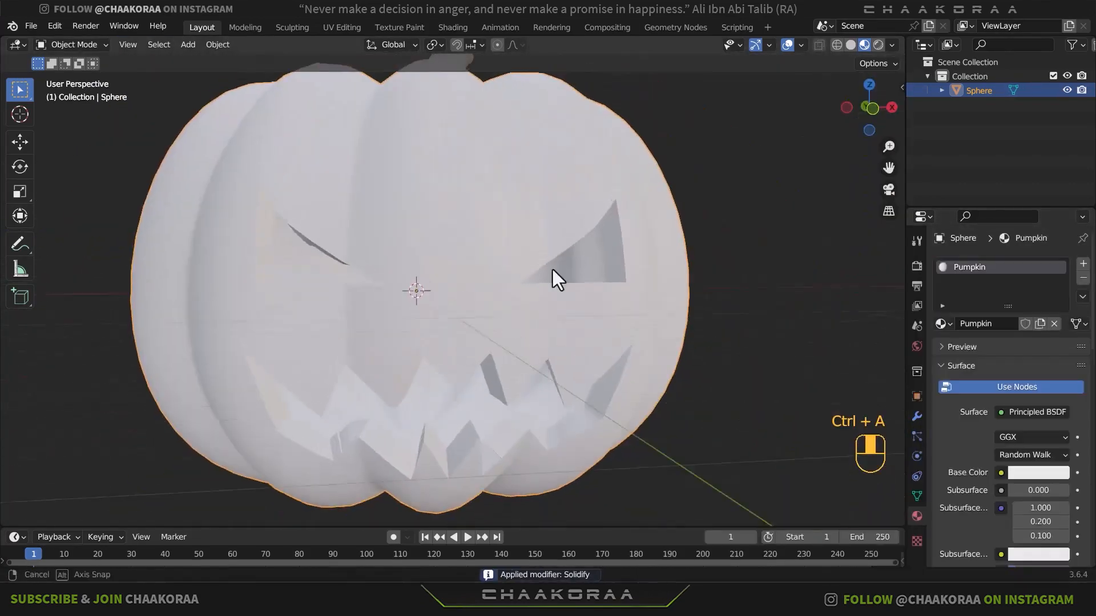
middle_click_drag(552, 269, 507, 354)
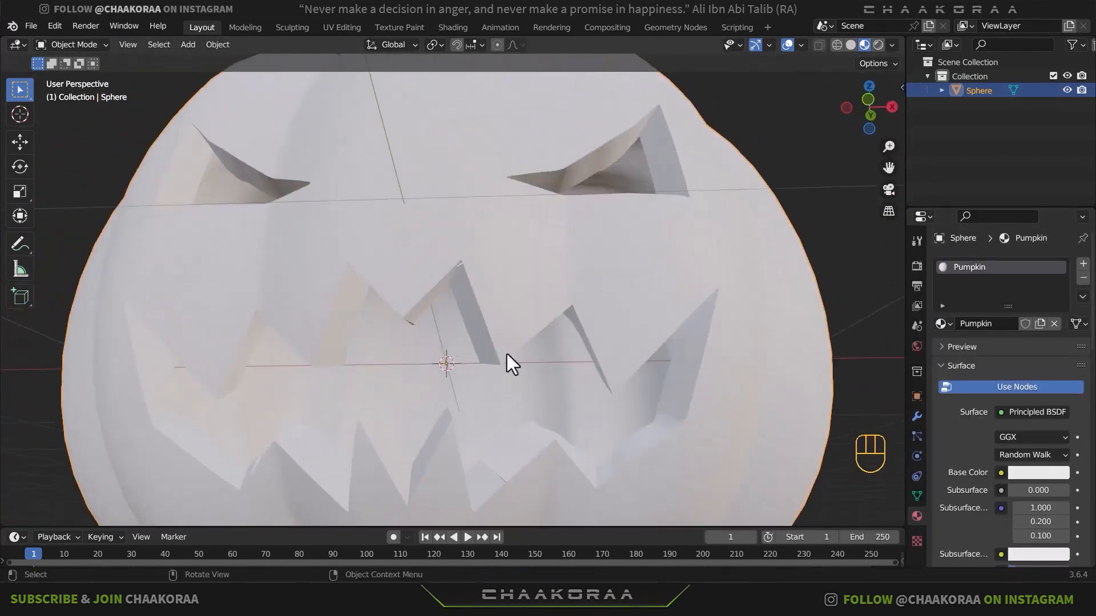
key("Tab")
key("Tab")
middle_click_drag(475, 279, 651, 282)
middle_click_drag(728, 296, 681, 279)
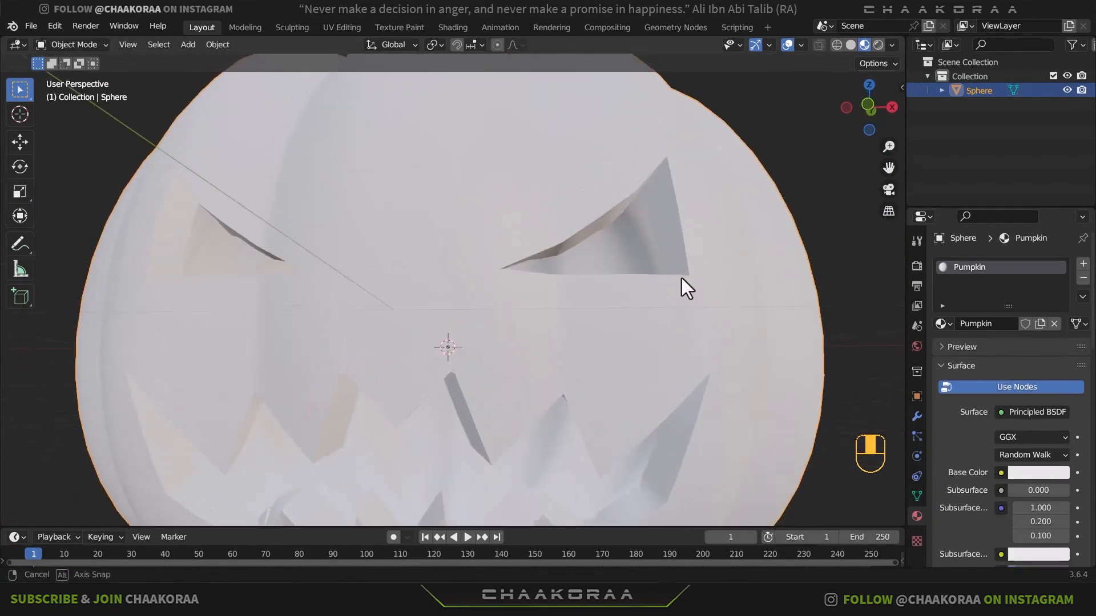
- Set the Pumpkin material's base color to orange, hex E77537
left_click(1018, 471)
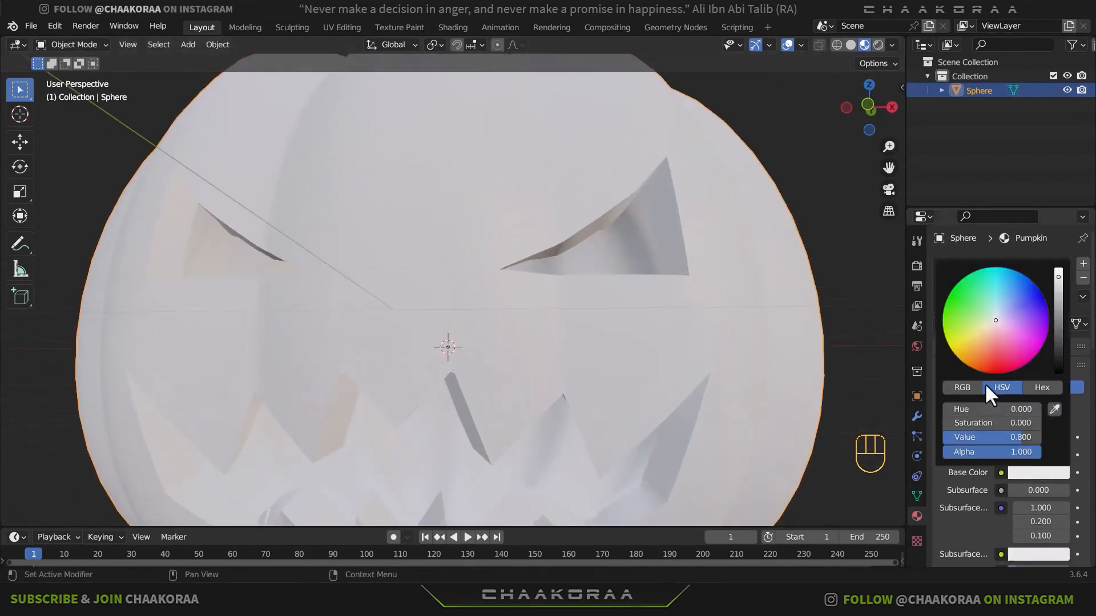
left_click(1032, 471)
left_click(992, 345)
left_click_drag(984, 349, 981, 358)
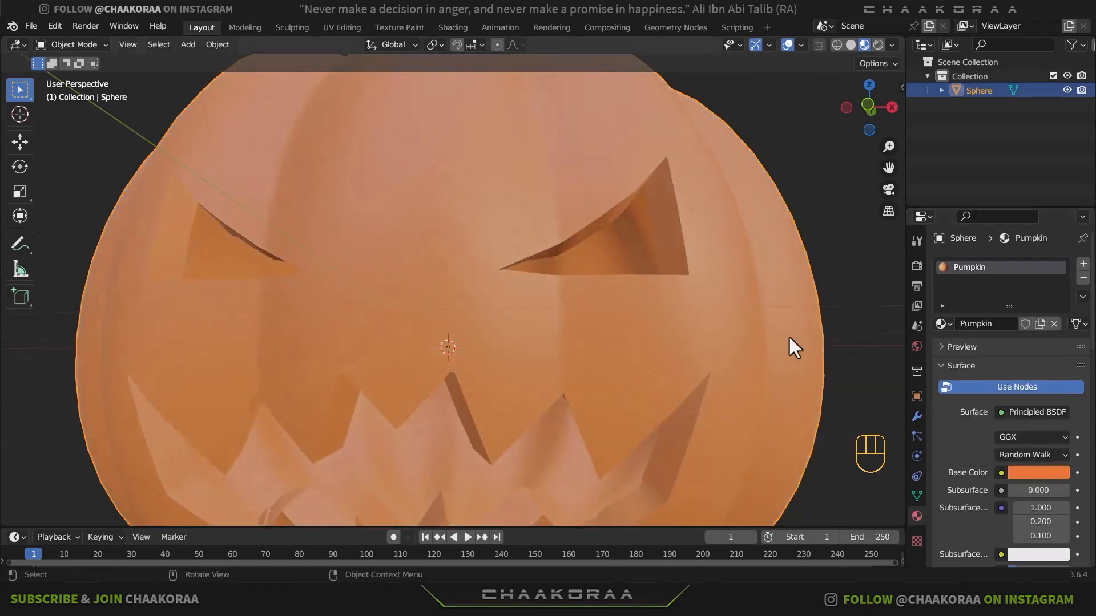
left_click(1034, 474)
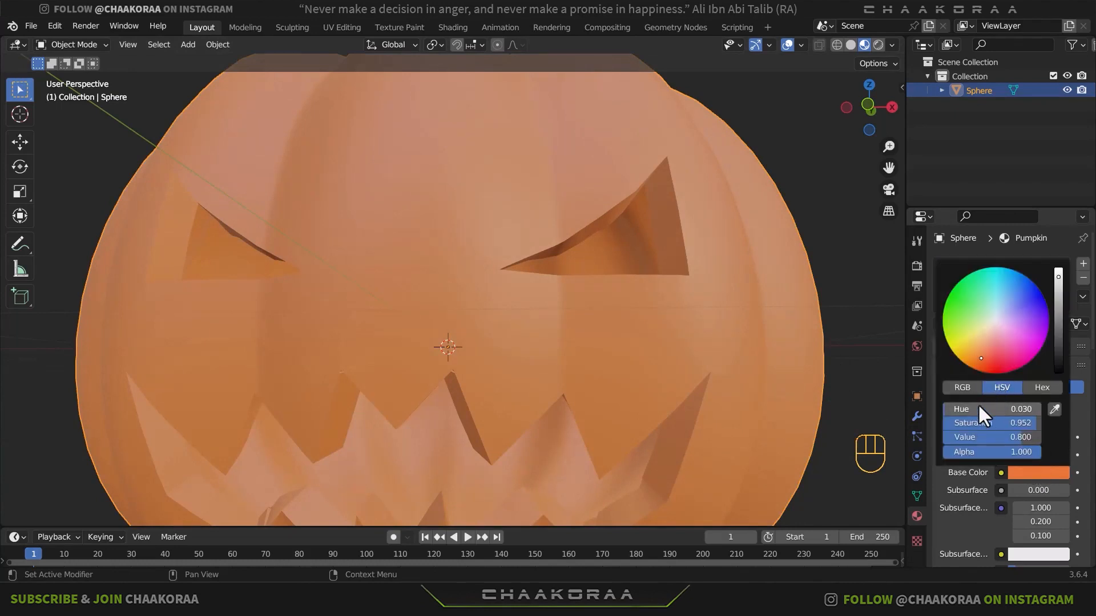
left_click(1038, 387)
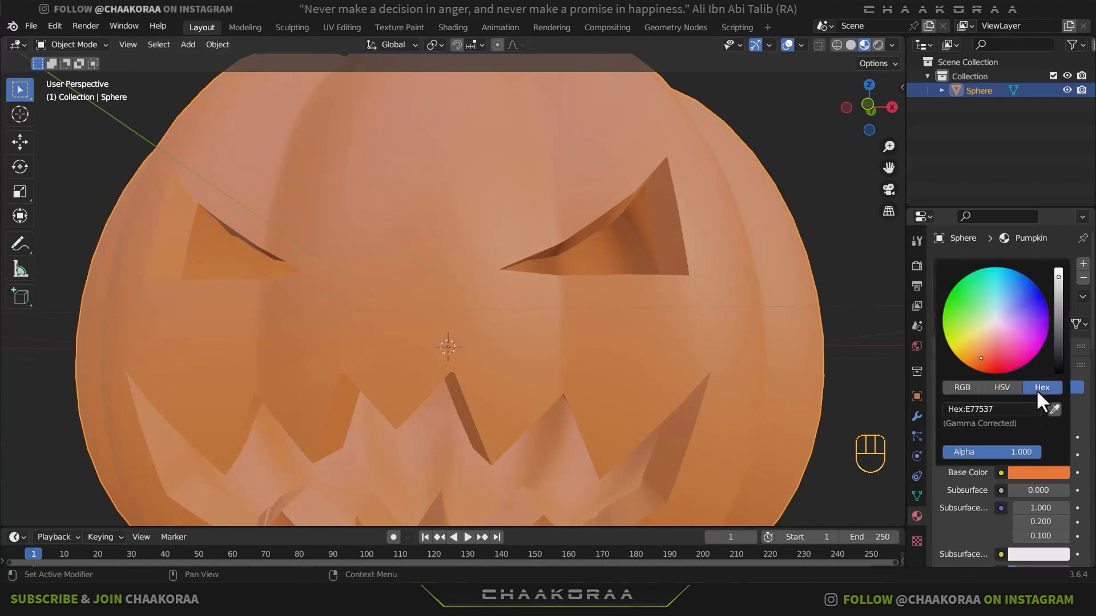
left_click(1003, 408)
scroll(742, 251, "down", 6)
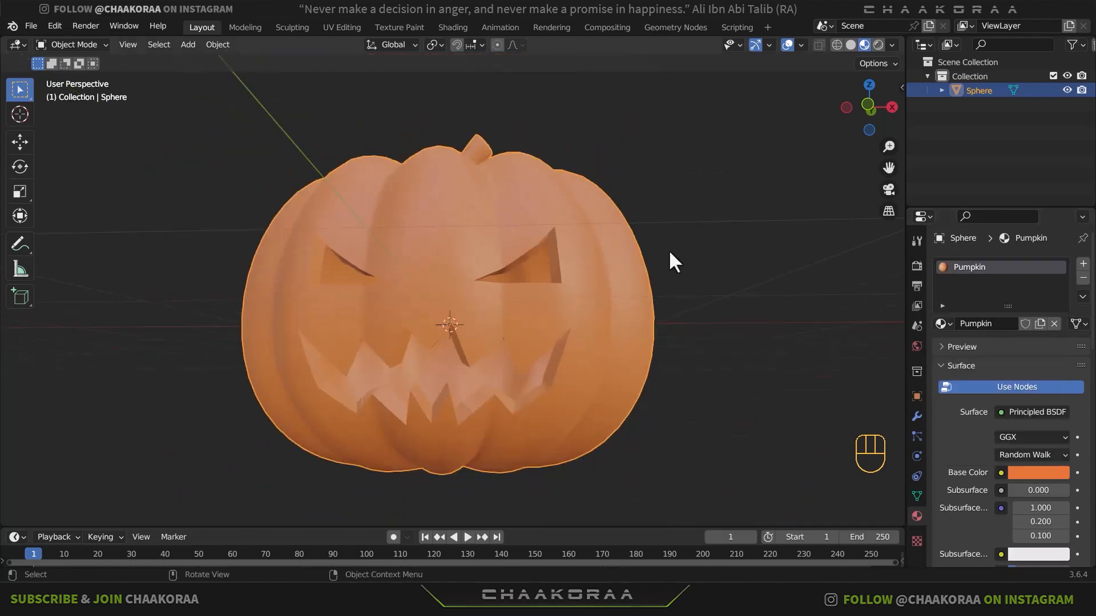
- Grow a vertex selection from the stem's tip down to its base and assign it to a new material slot
middle_click_drag(669, 249, 600, 339)
middle_click_drag(555, 242, 633, 317, "shift")
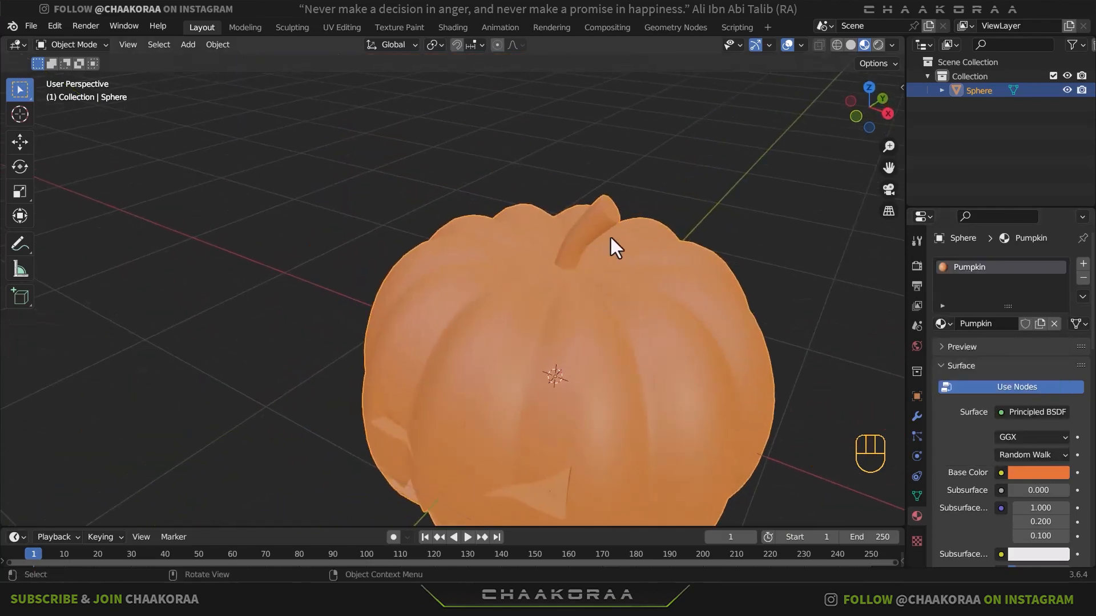
middle_click_drag(610, 236, 542, 297)
key("Tab")
scroll(622, 185, "up", 2)
middle_click_drag(528, 273, 771, 220)
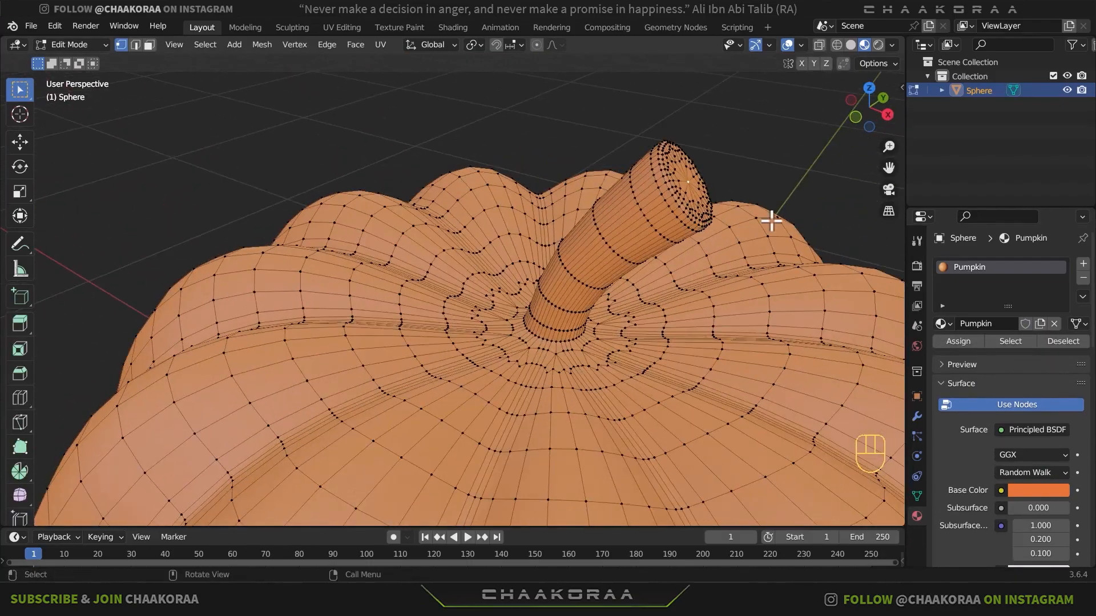
key("ctrl+KP_Add")
key("ctrl+KP_Add")
key("ctrl+KP_Add")
key("ctrl+KP_Add")
key("ctrl+KP_Add")
key("ctrl+KP_Add")
key("ctrl+KP_Add")
key("ctrl+KP_Add")
key("ctrl+KP_Add")
key("ctrl+KP_Add")
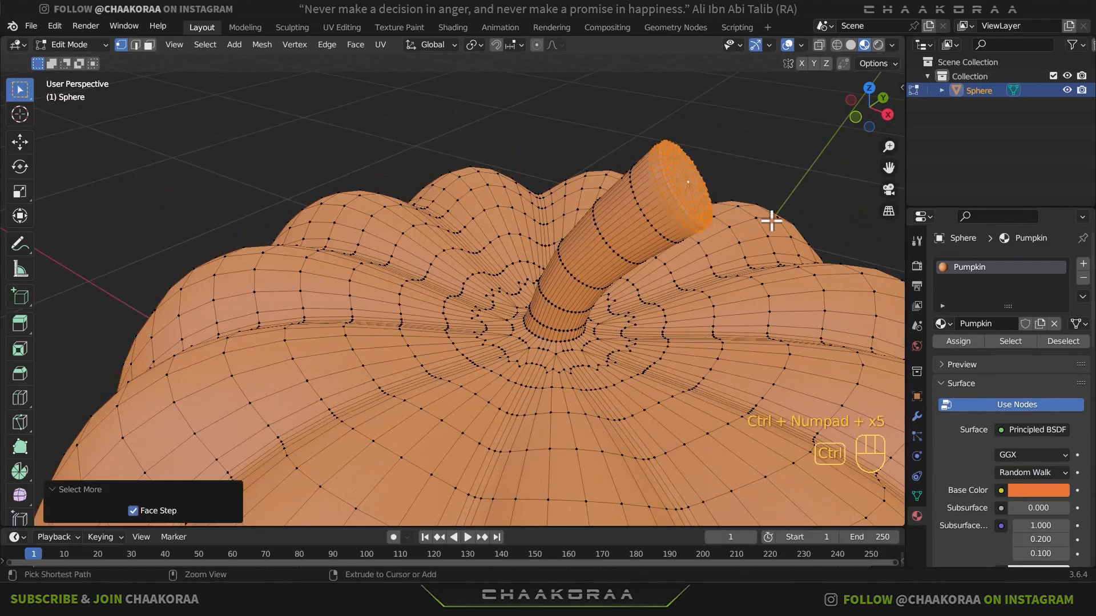
key("ctrl+KP_Add")
key("ctrl+KP_Add")
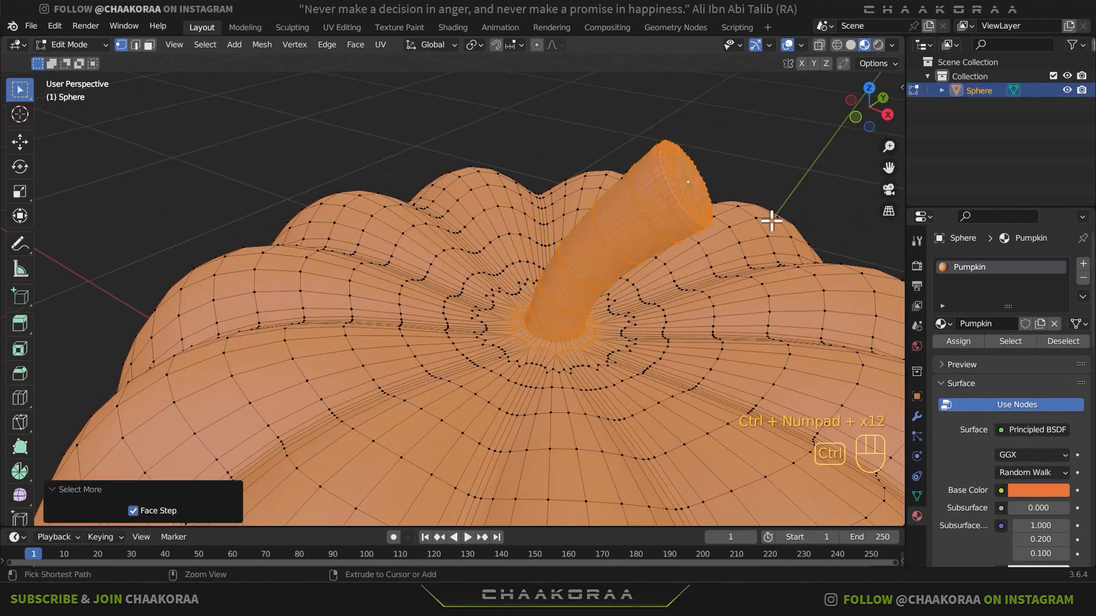
left_click(1082, 264)
left_click(969, 369)
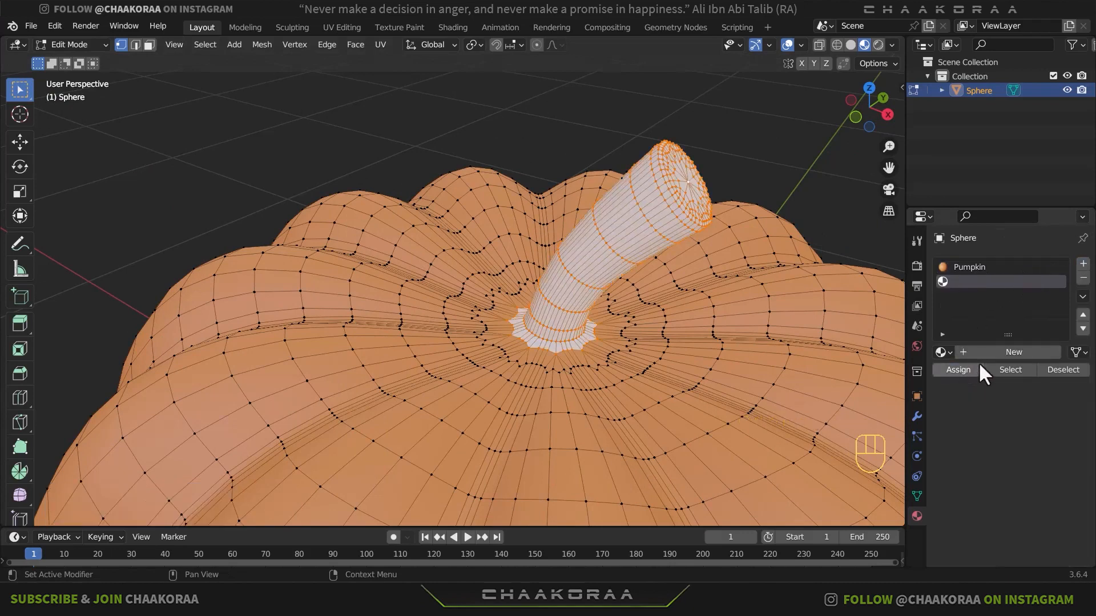
- Create a material in the stem's slot and name it Wood
left_click(984, 350)
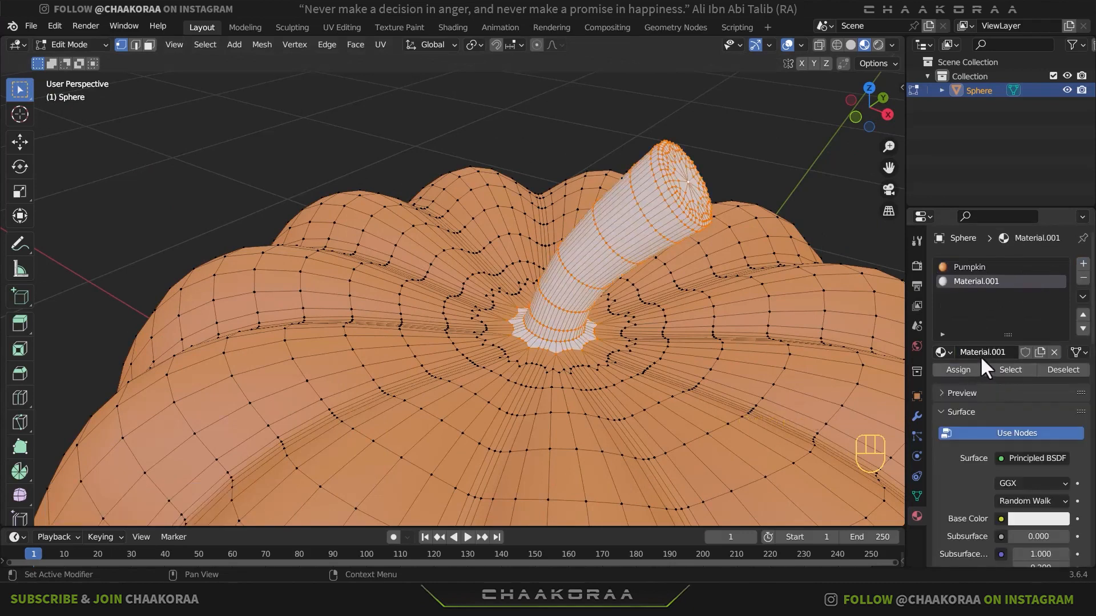
left_click(980, 353)
type("Wood")
left_click(980, 360)
scroll(995, 420, "down", 1)
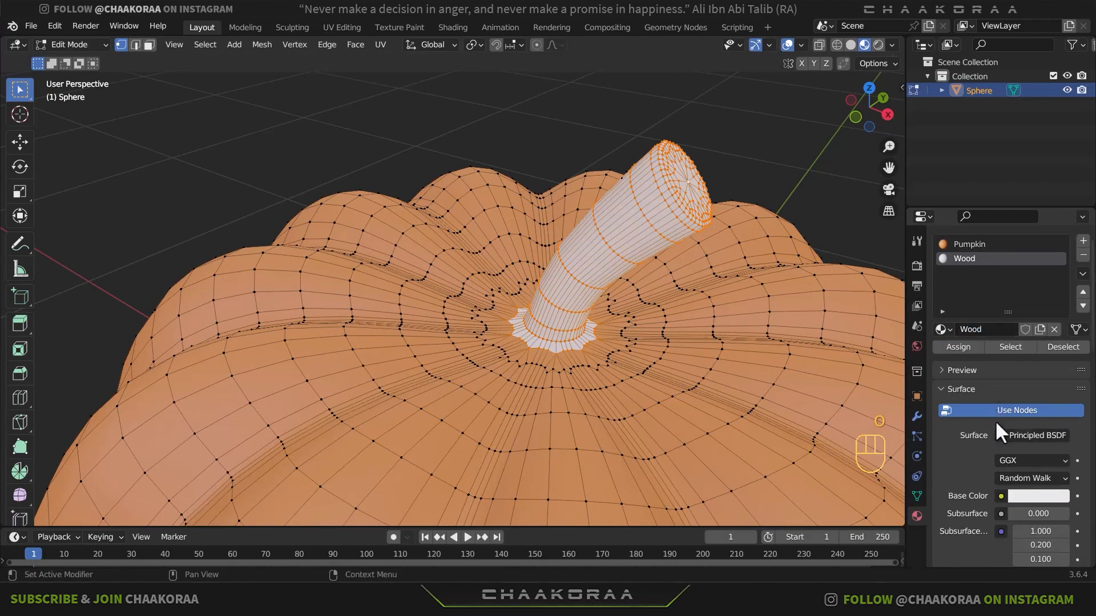
- Set the Wood material's base color to dark green, hex 2B520D
left_click(1042, 496)
left_click(981, 345)
left_click_drag(982, 344, 953, 343)
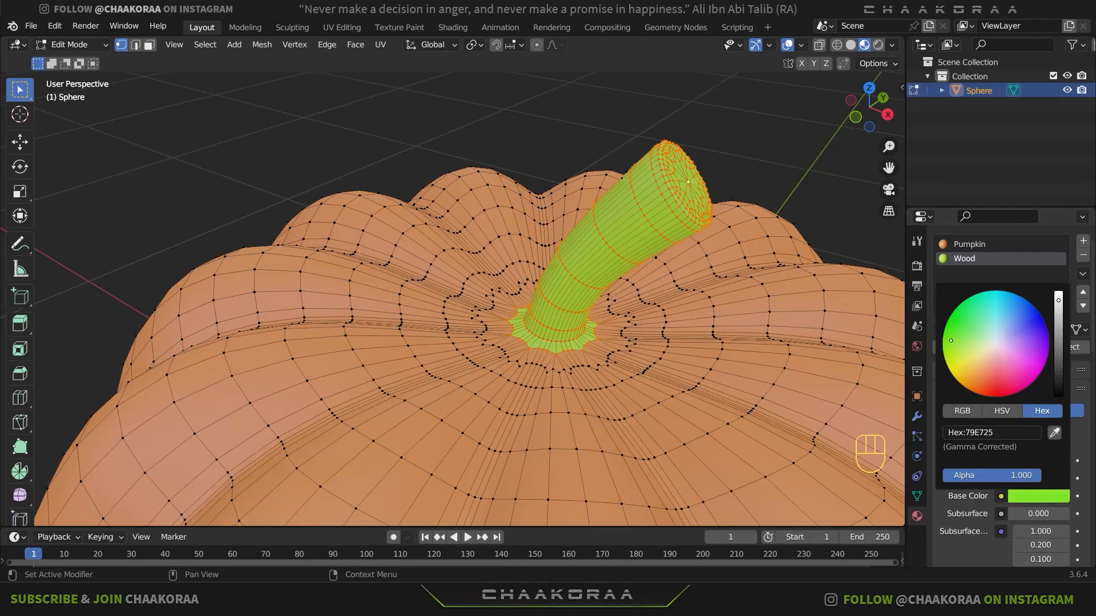
left_click_drag(1050, 333, 1058, 359)
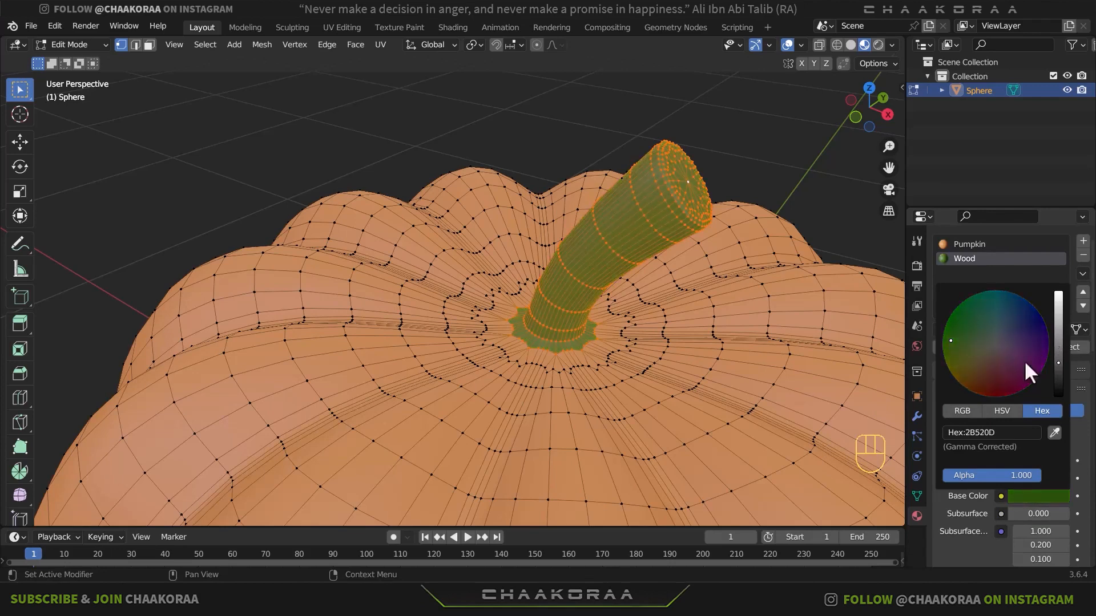
- Select the near part of the scalloped outer edge loop of the green ring around the stem's base
key("Tab")
scroll(577, 299, "down", 1)
middle_click_drag(577, 299, 631, 285)
scroll(602, 325, "down", 3)
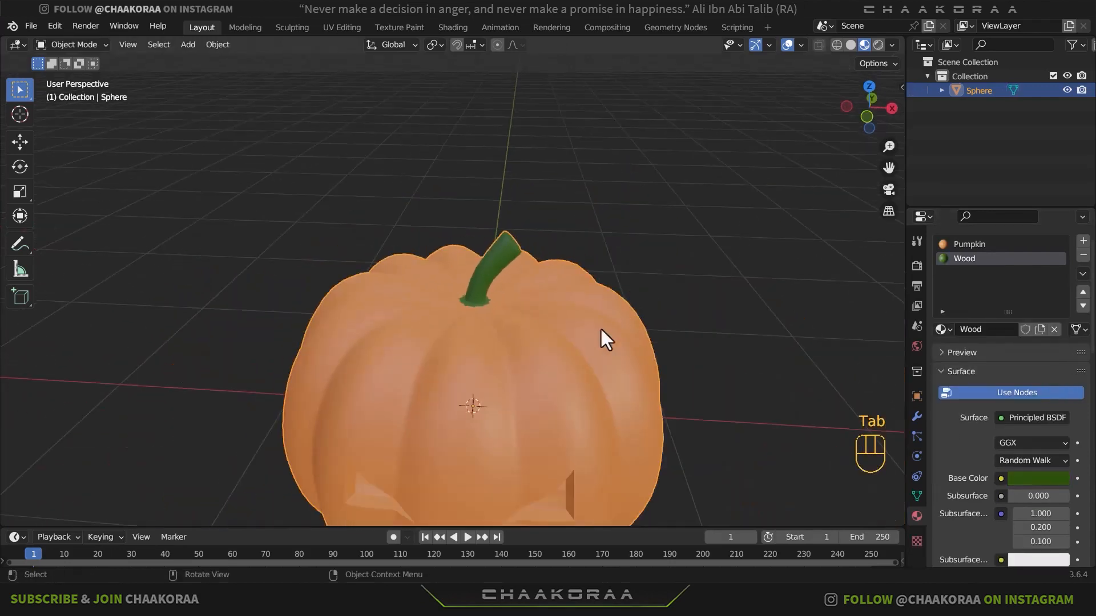
middle_click_drag(647, 358, 574, 337)
scroll(485, 289, "up", 2)
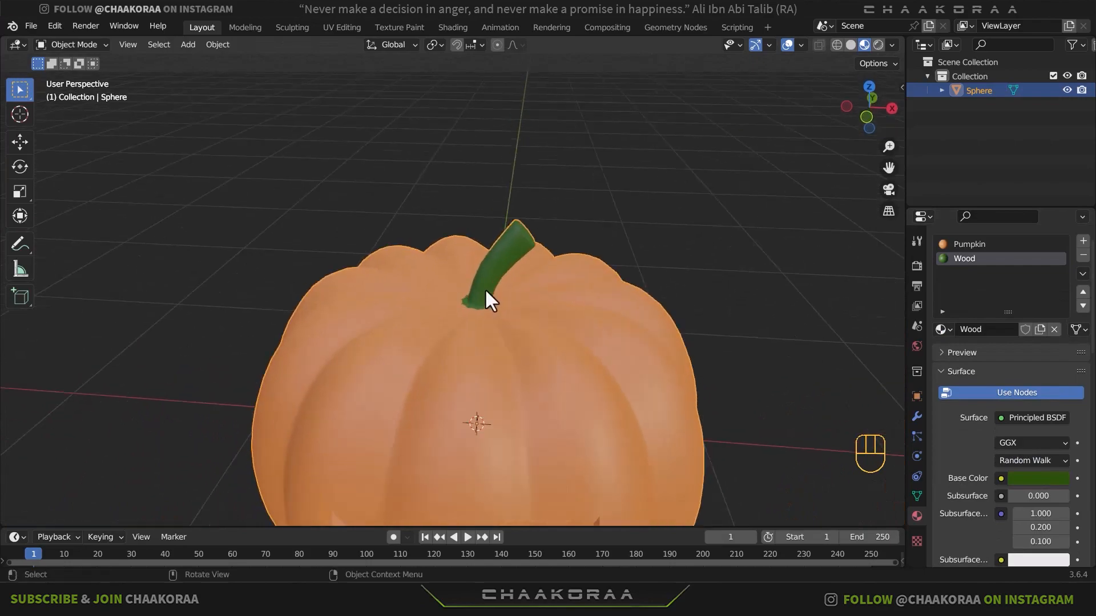
key("Tab")
scroll(479, 311, "up", 4)
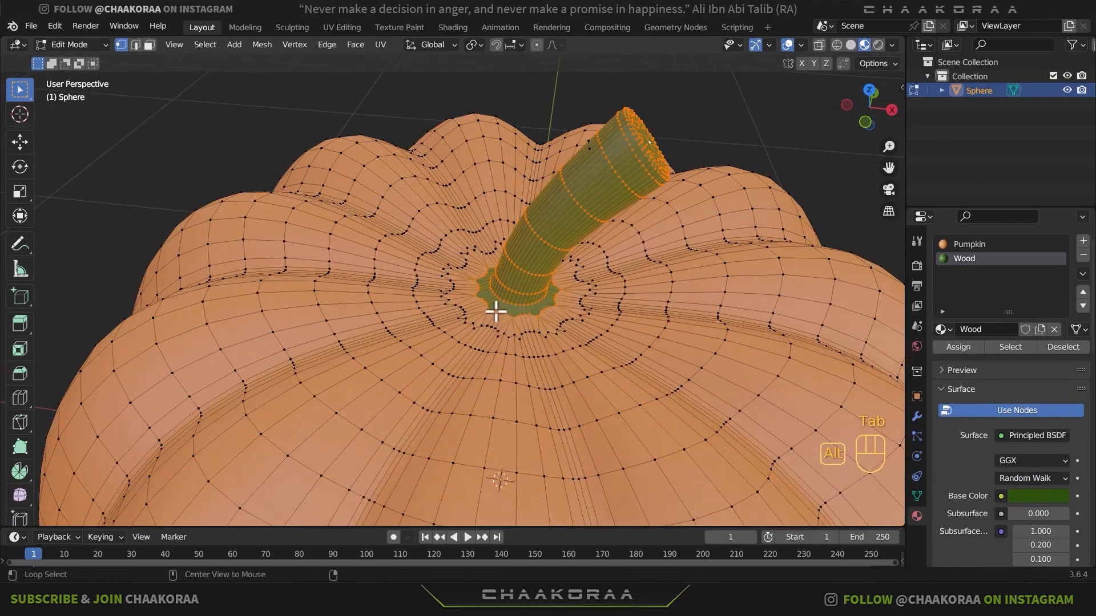
left_click(501, 317, "alt")
scroll(505, 315, "up", 1)
left_click(497, 307, "alt+shift")
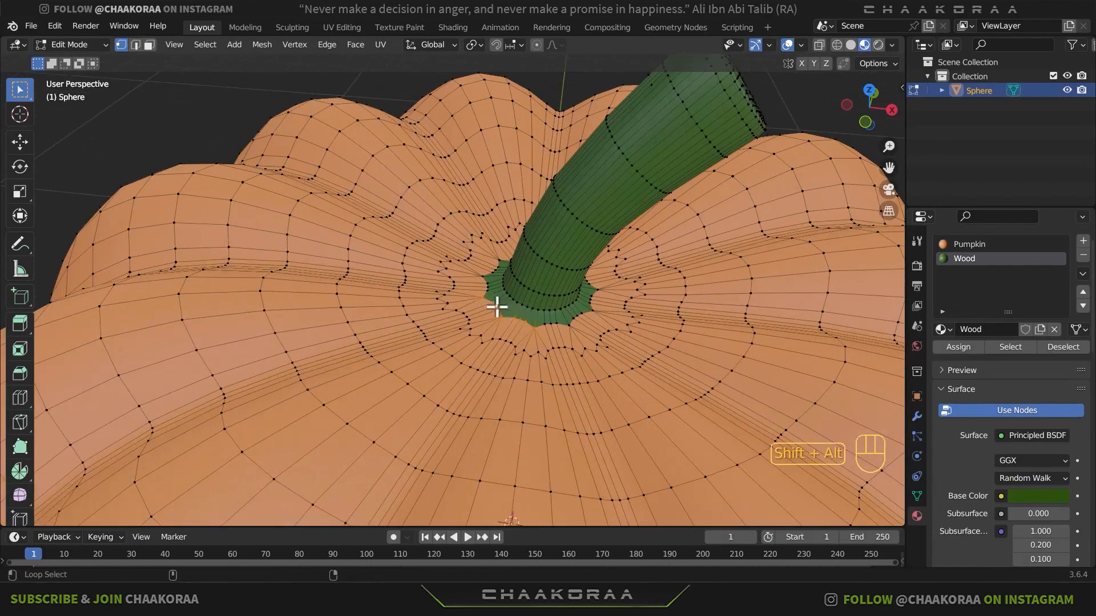
left_click(486, 286, "alt+shift")
key("ctrl+z")
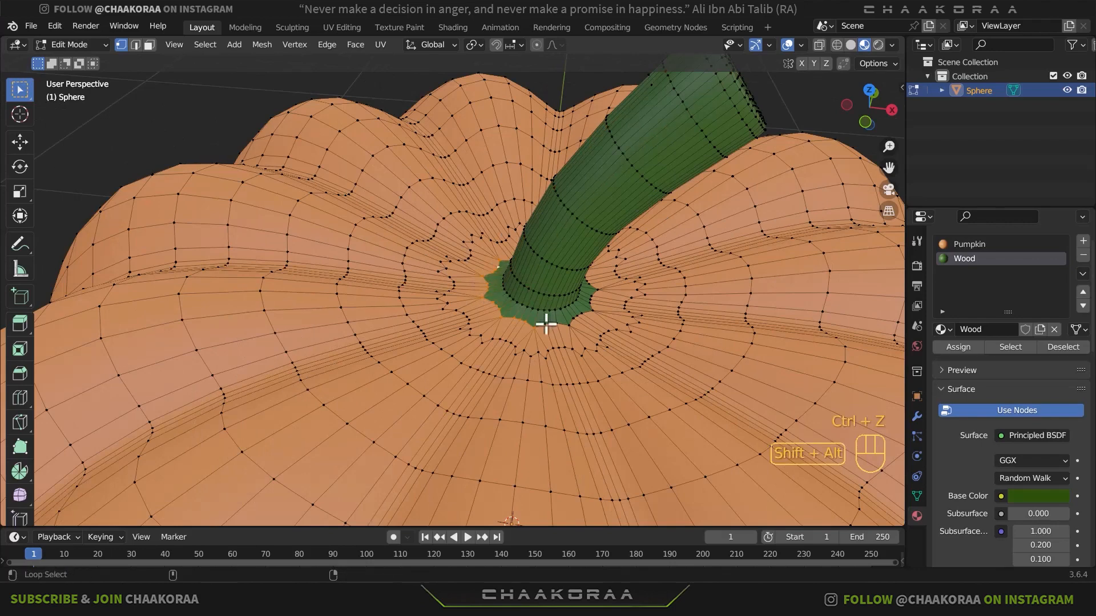
- Add the ring's remaining outer edges and inner loop to the selection, and assign its faces to the Pumpkin material
left_click(588, 314, "alt+shift")
middle_click_drag(594, 289, 571, 400)
left_click(583, 410, "alt+shift")
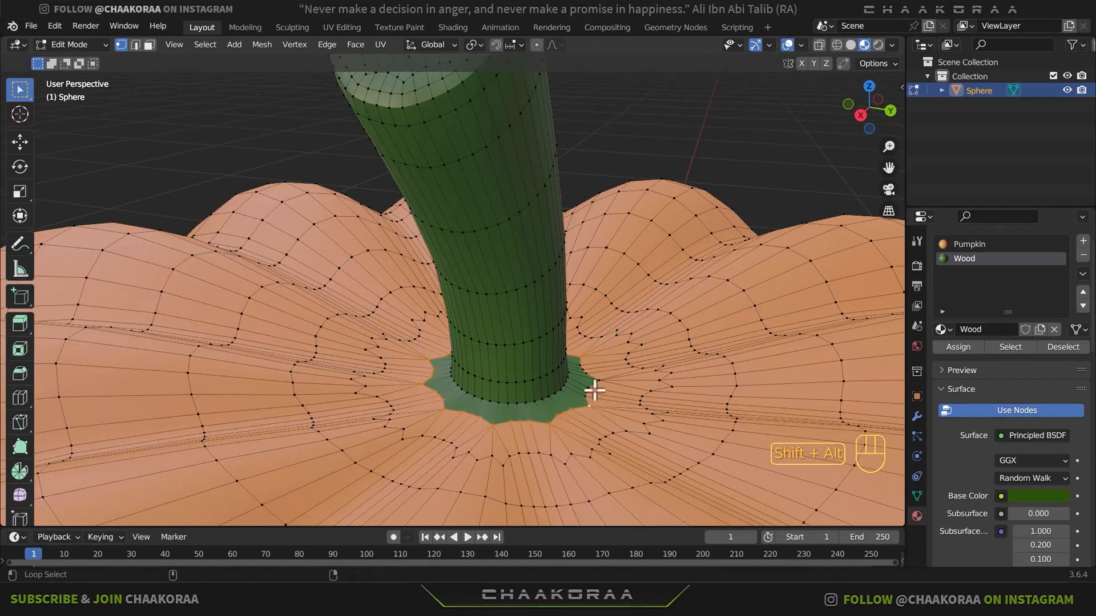
left_click(594, 384, "alt+shift")
left_click(582, 361, "alt+shift")
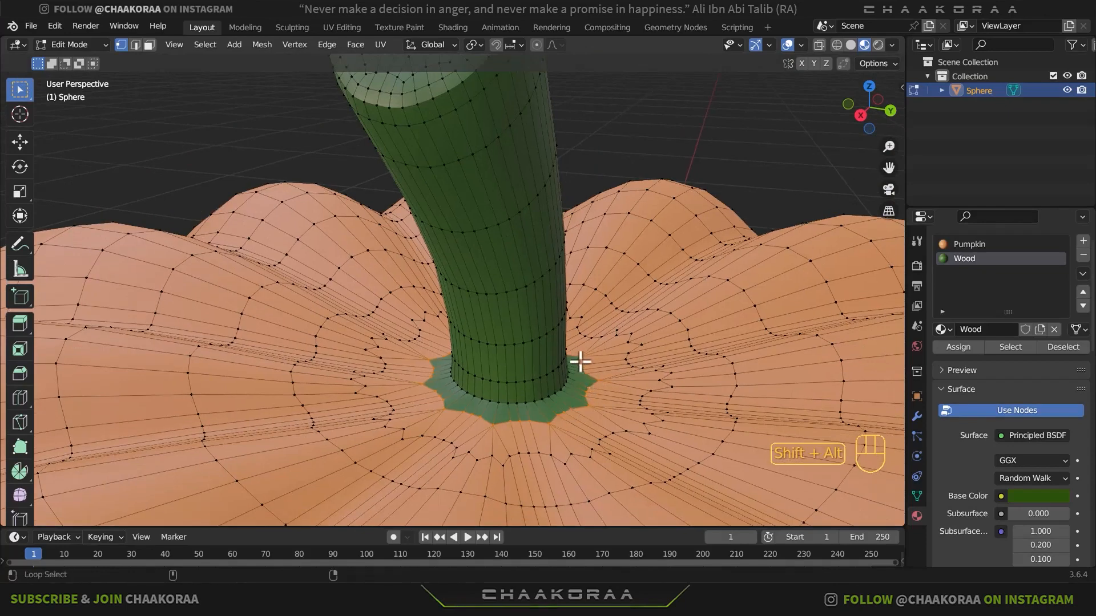
left_click(565, 398, "alt+shift")
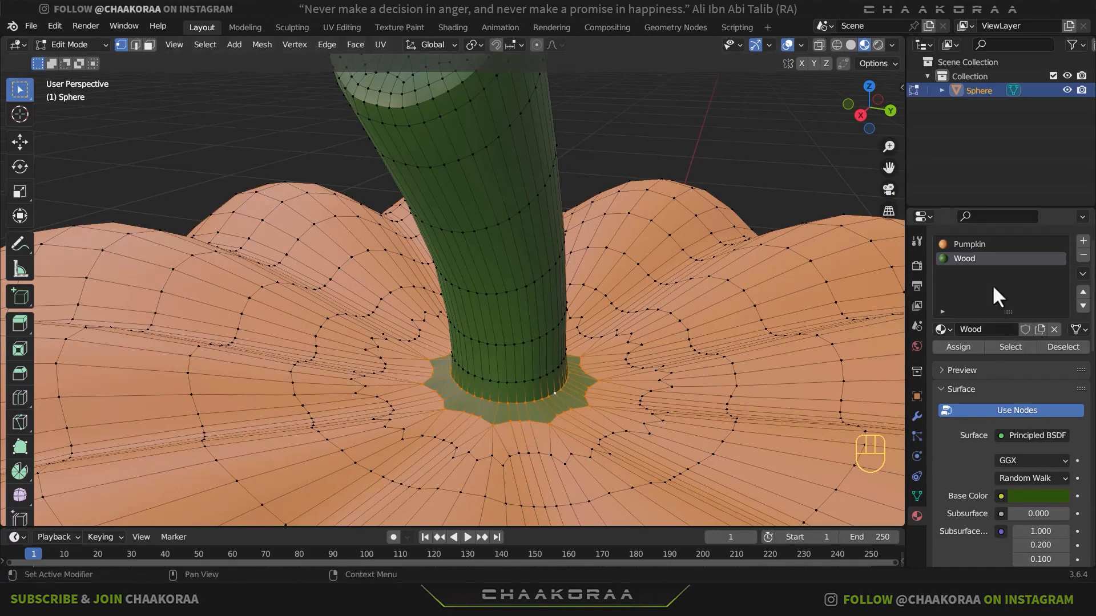
left_click(970, 245)
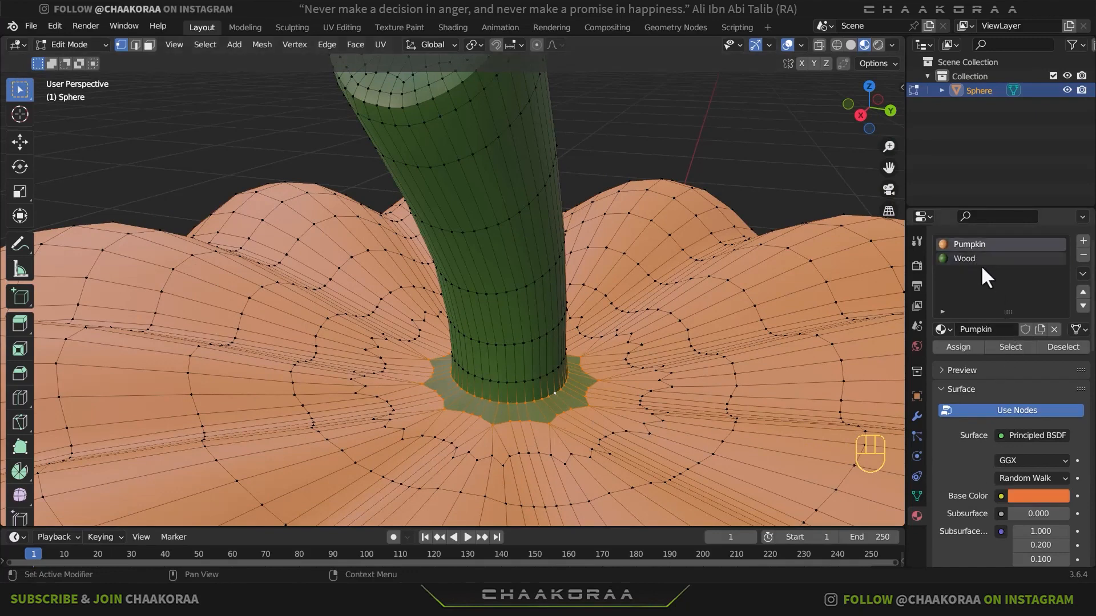
left_click(963, 346)
key("Tab")
scroll(565, 399, "down", 8)
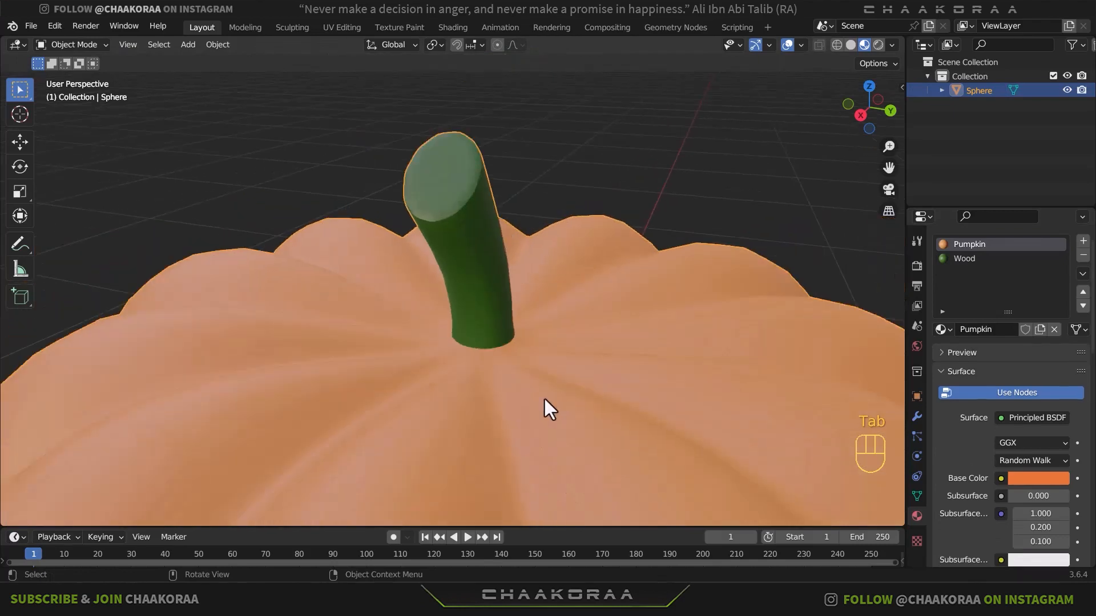
- Switch the viewport to Rendered shading and deselect the pumpkin
middle_click_drag(544, 399, 605, 301)
scroll(475, 330, "down", 6)
scroll(526, 318, "up", 4)
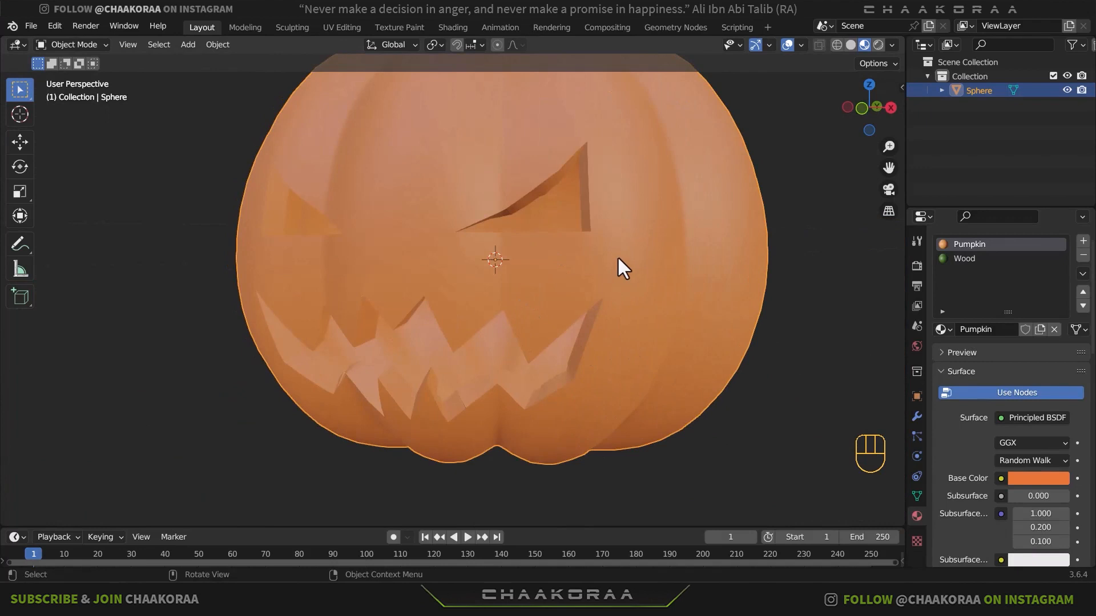
left_click(877, 45)
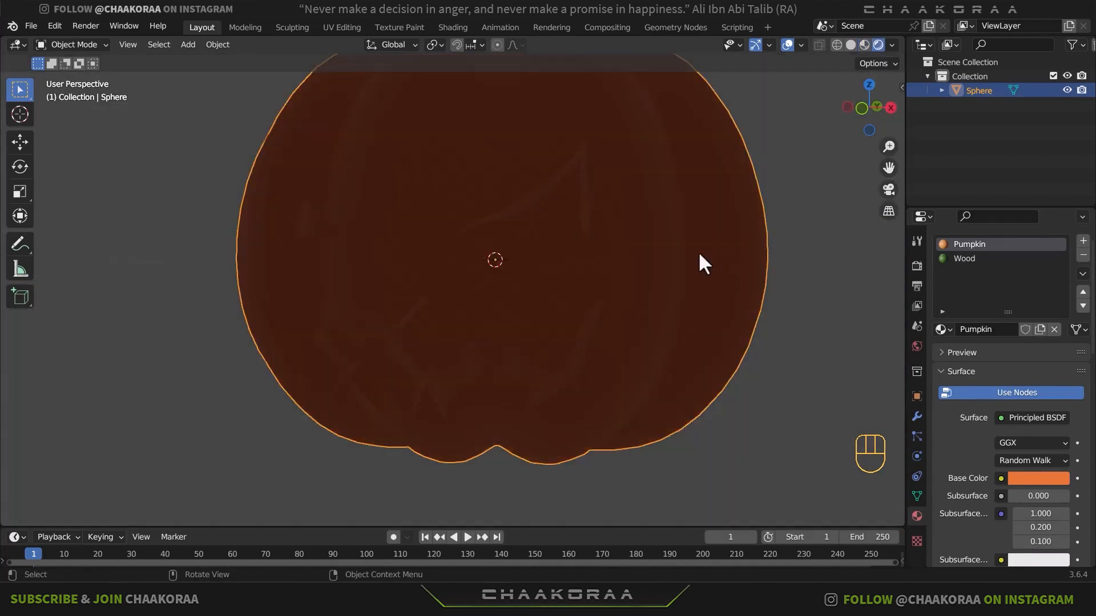
scroll(699, 262, "down", 5)
mouse_move(690, 269)
middle_mouse_down()
mouse_move(612, 262)
mouse_move(622, 257)
middle_mouse_up()
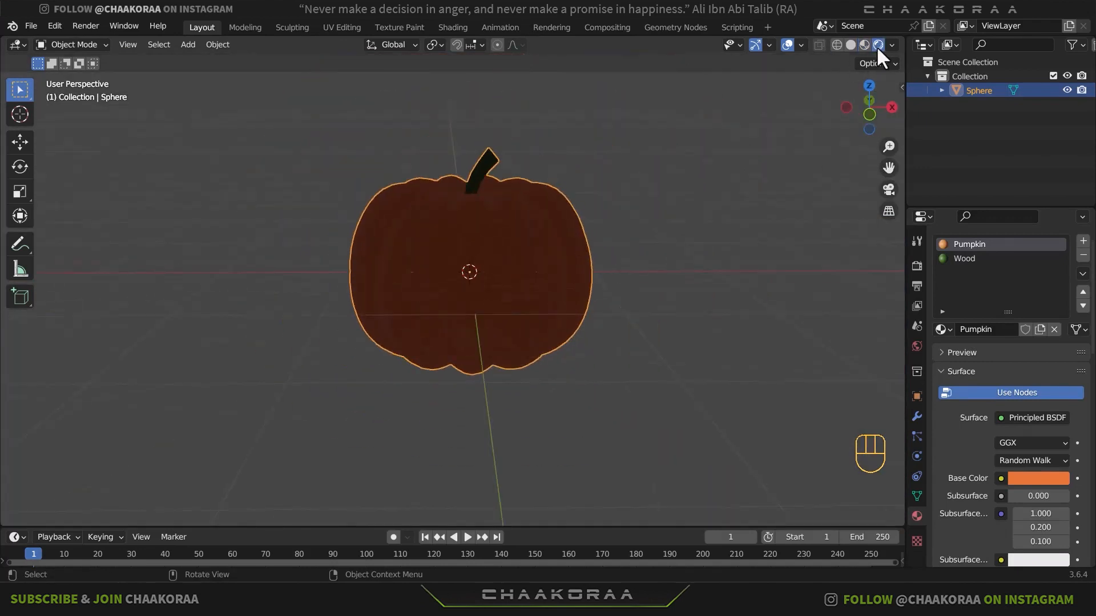
left_click(666, 256)
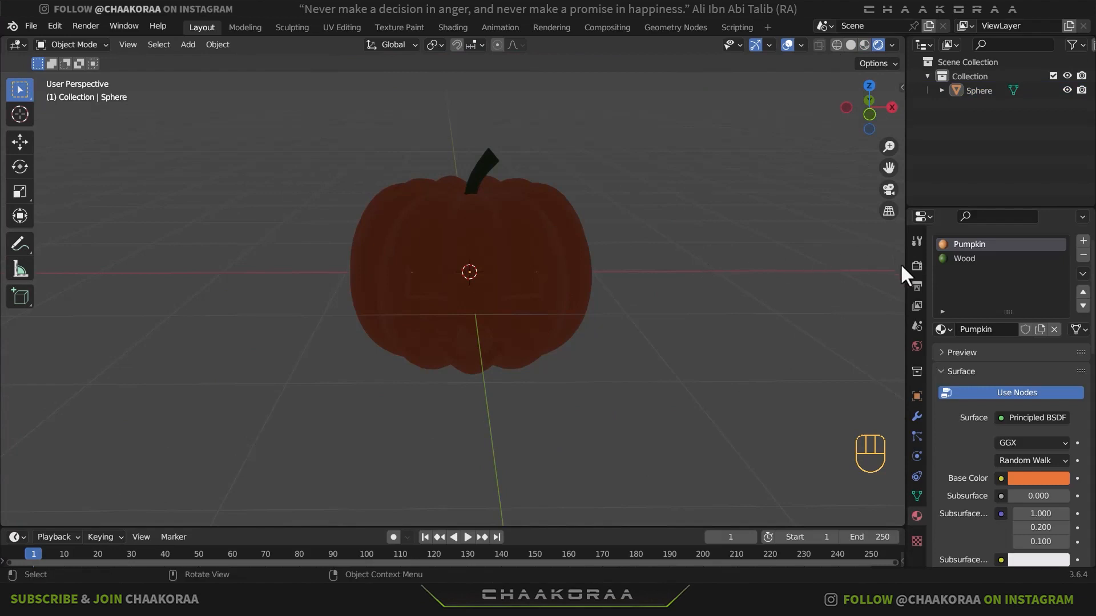
- Enable Ambient Occlusion, Bloom and Screen Space Reflections for the Eevee render engine
left_click(916, 265)
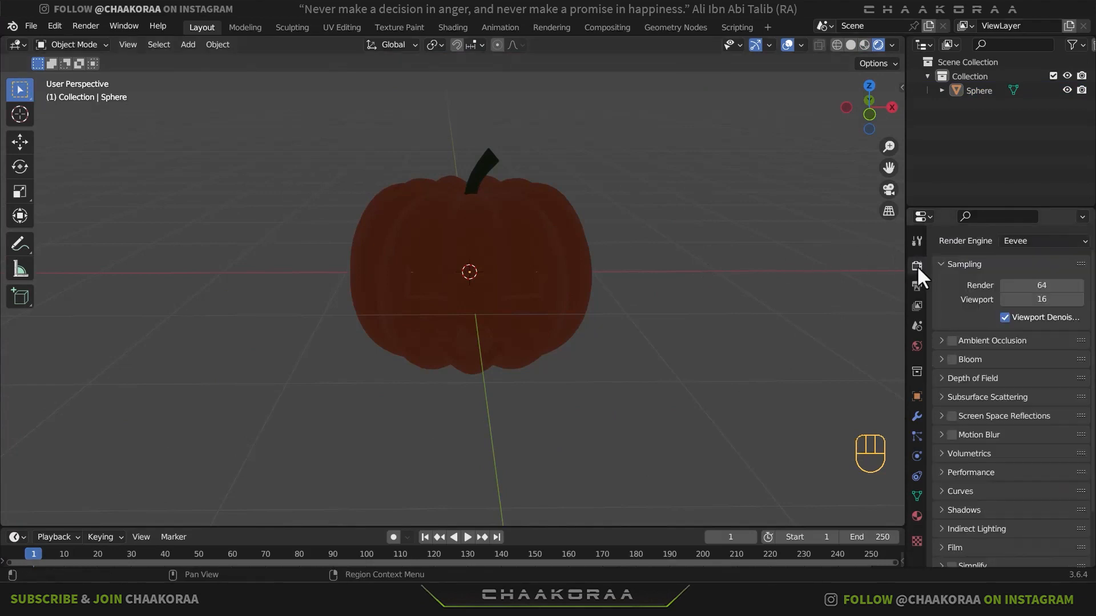
left_click(951, 341)
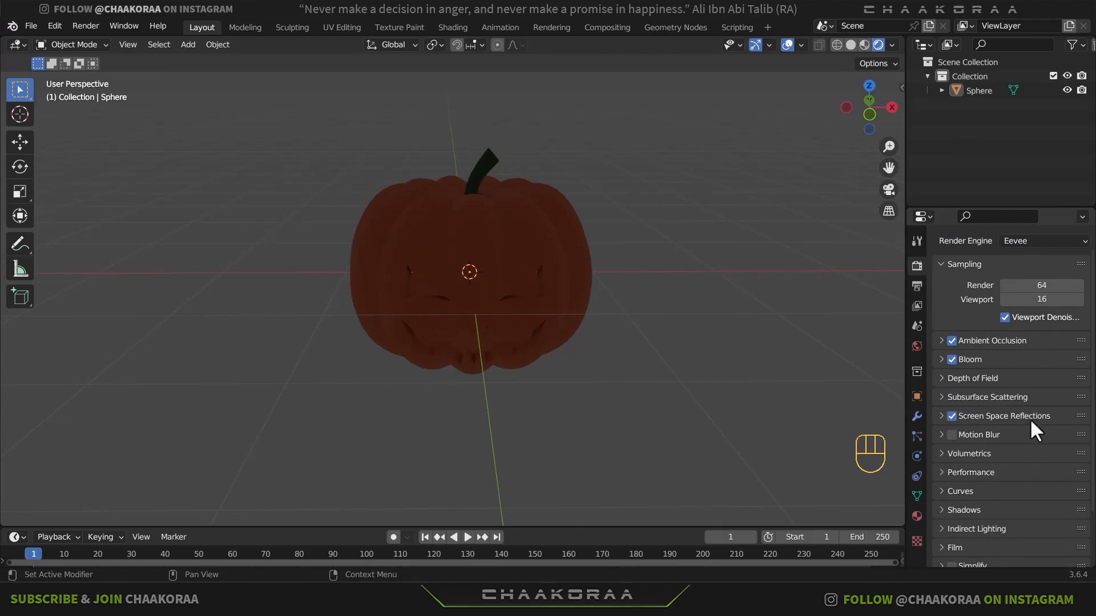
scroll(1034, 432, "down", 3)
- Set the color management look to High Contrast
left_click(941, 557)
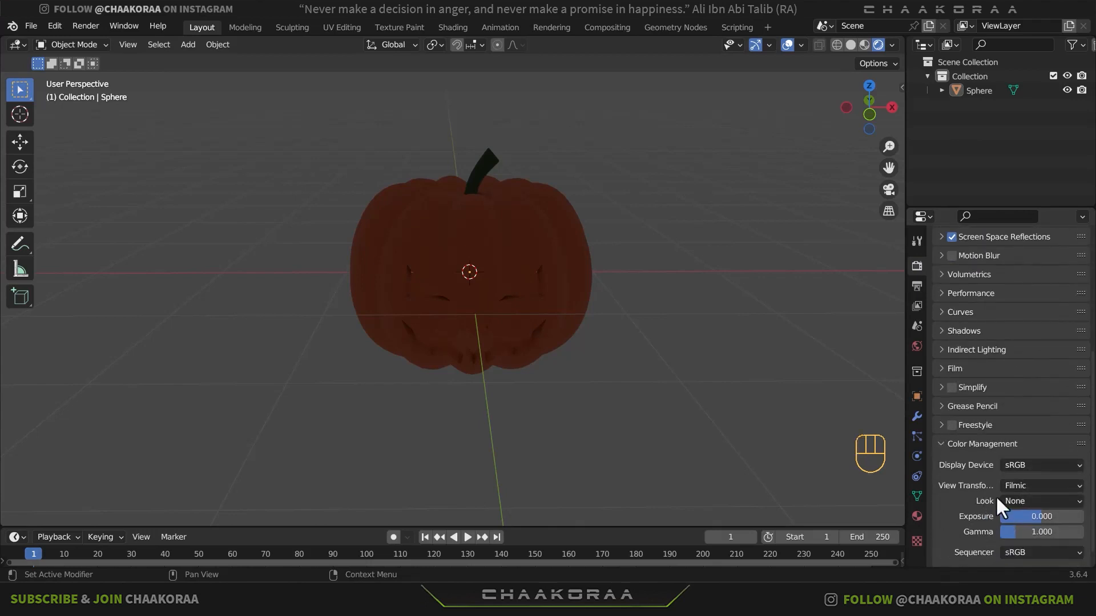
left_click(1014, 501)
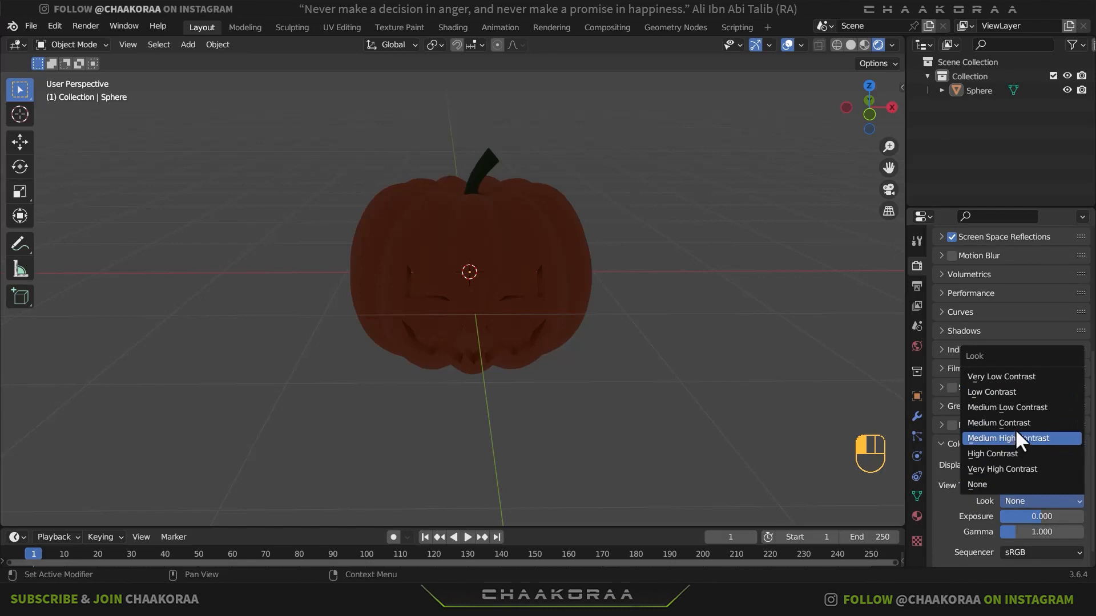
left_click(1016, 452)
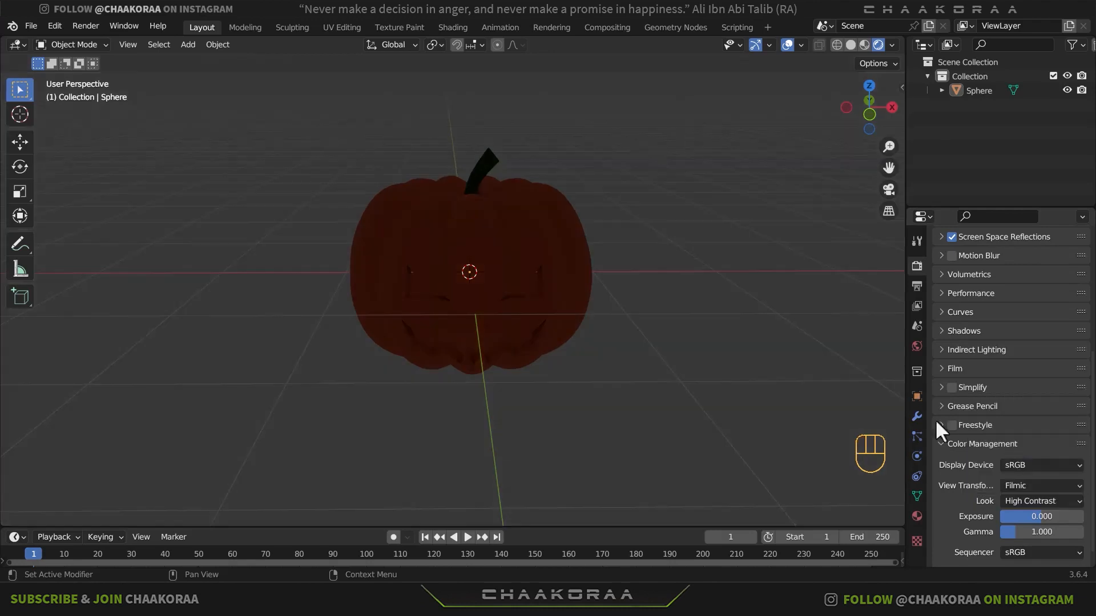
- Darken the world background color to near-black, about hex 0E0E0E
left_click(915, 346)
left_click(1022, 360)
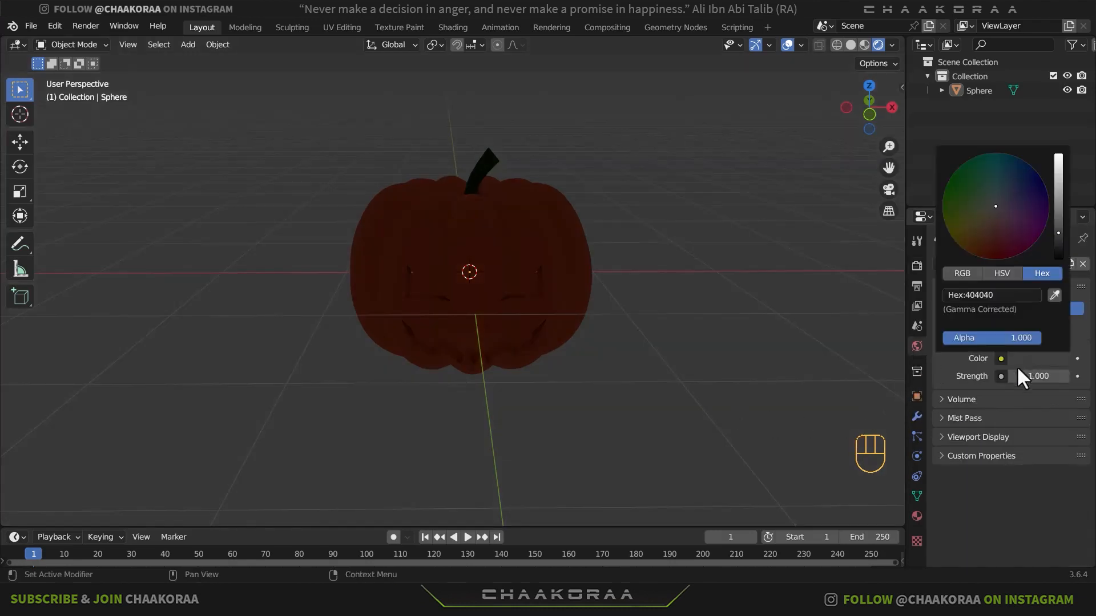
left_click_drag(1058, 234, 1059, 254)
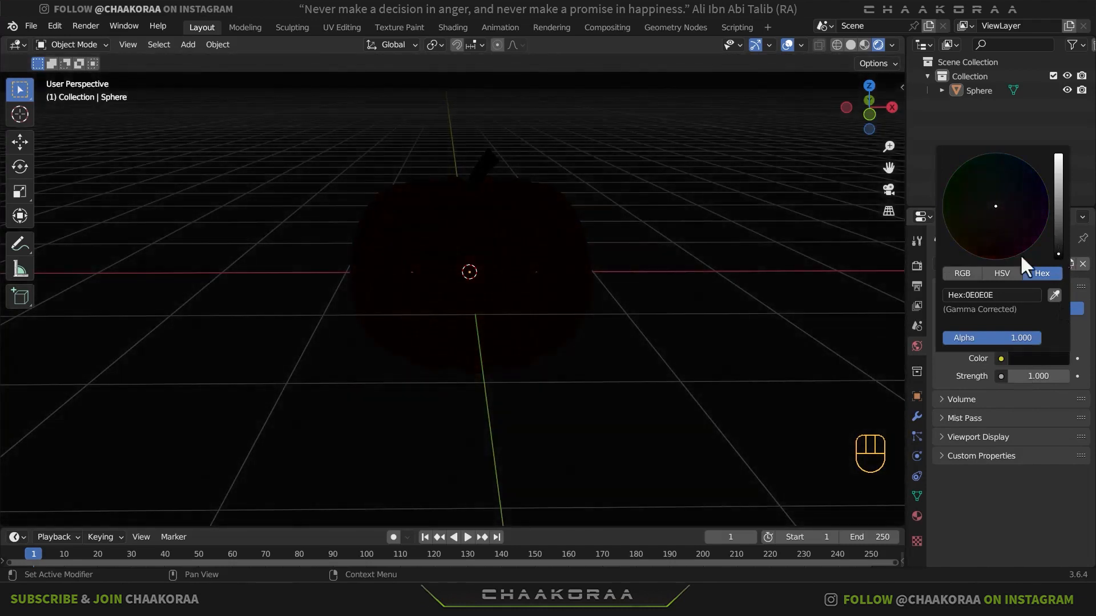
- Add a point light at the origin, inside the pumpkin
key("shift+a")
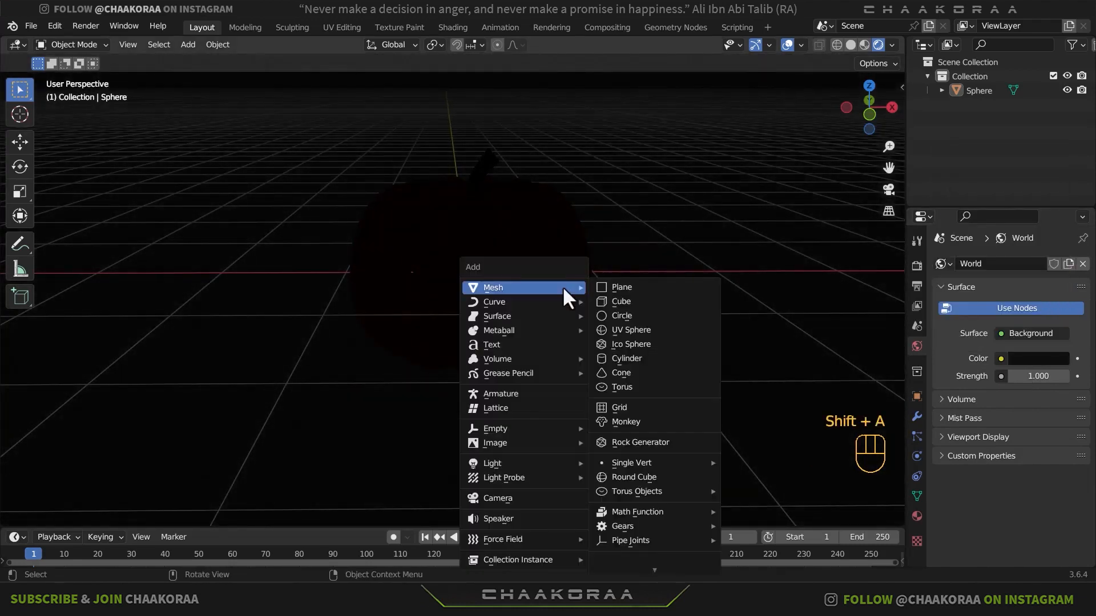
mouse_move(564, 463)
left_click(642, 460)
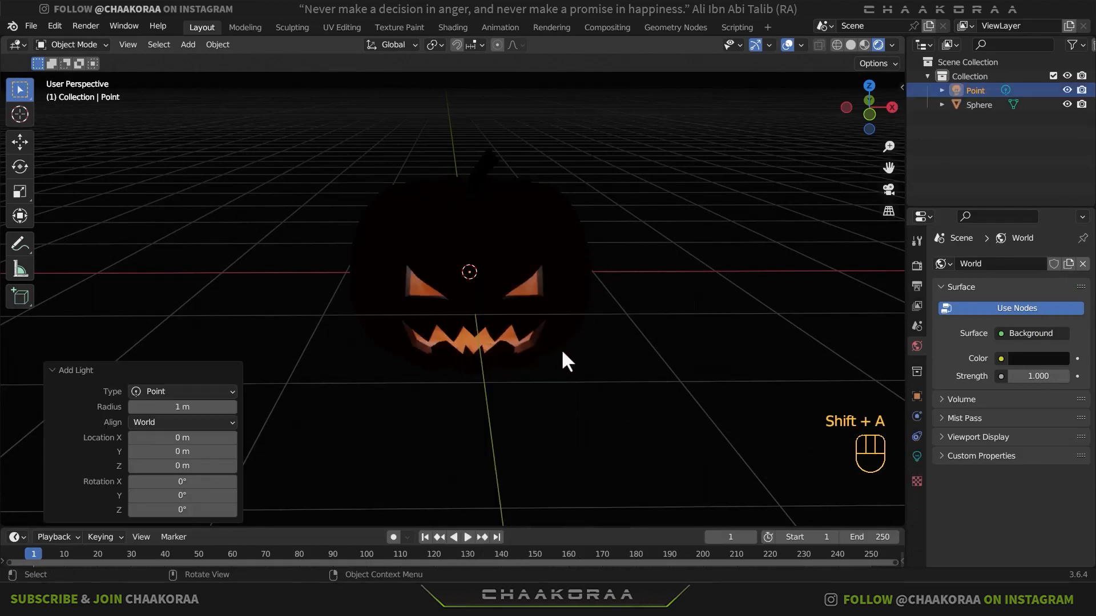
middle_click_drag(562, 352, 582, 338)
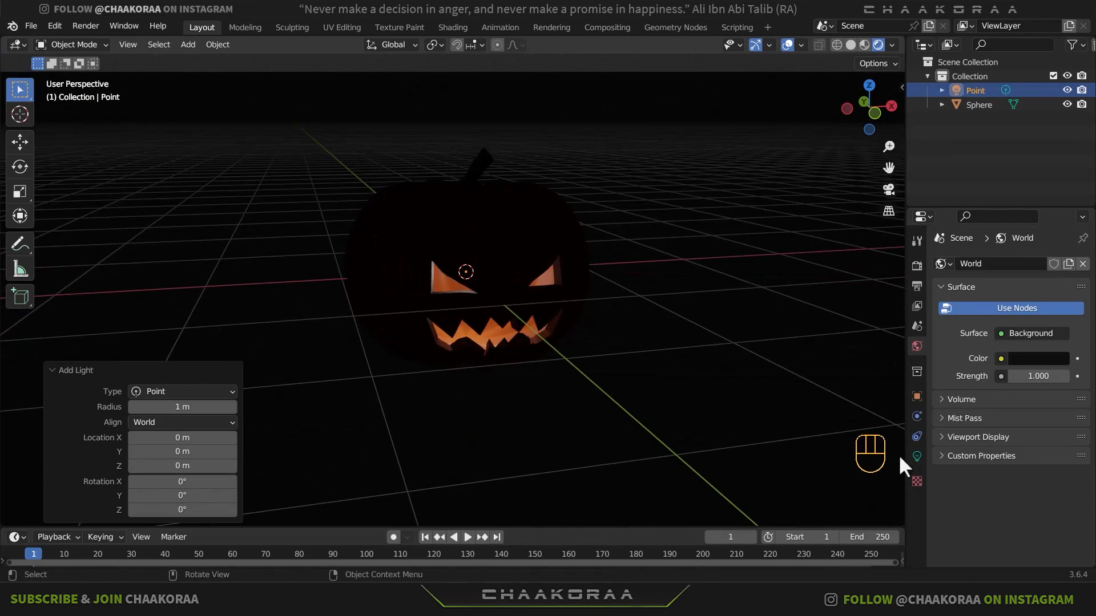
- Set the inner point light's power to 1000 W and its color to pale yellow
left_click(917, 456)
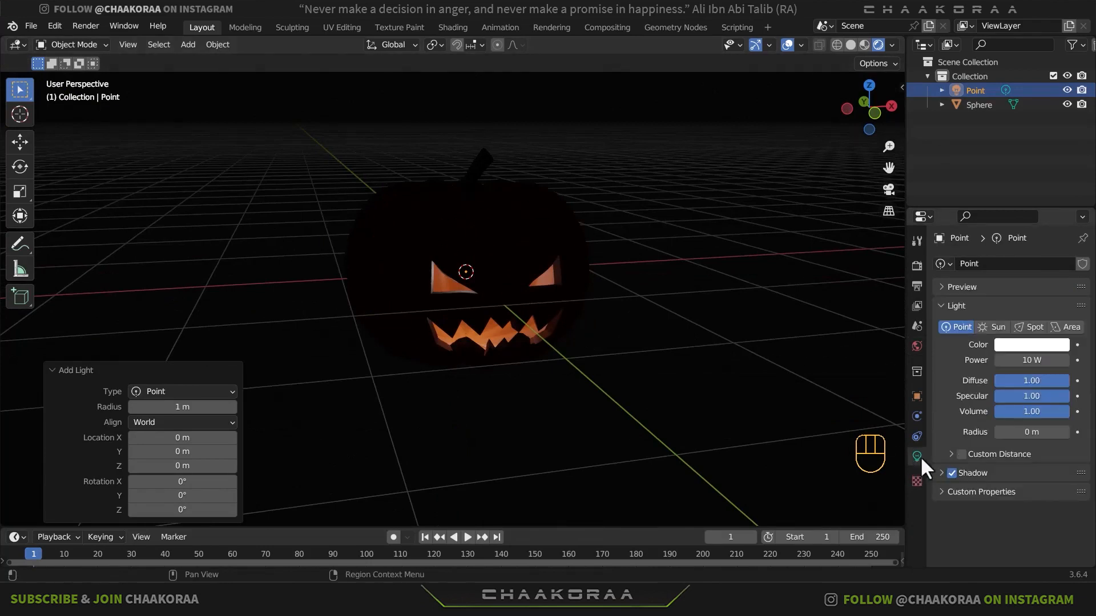
left_click(1037, 358)
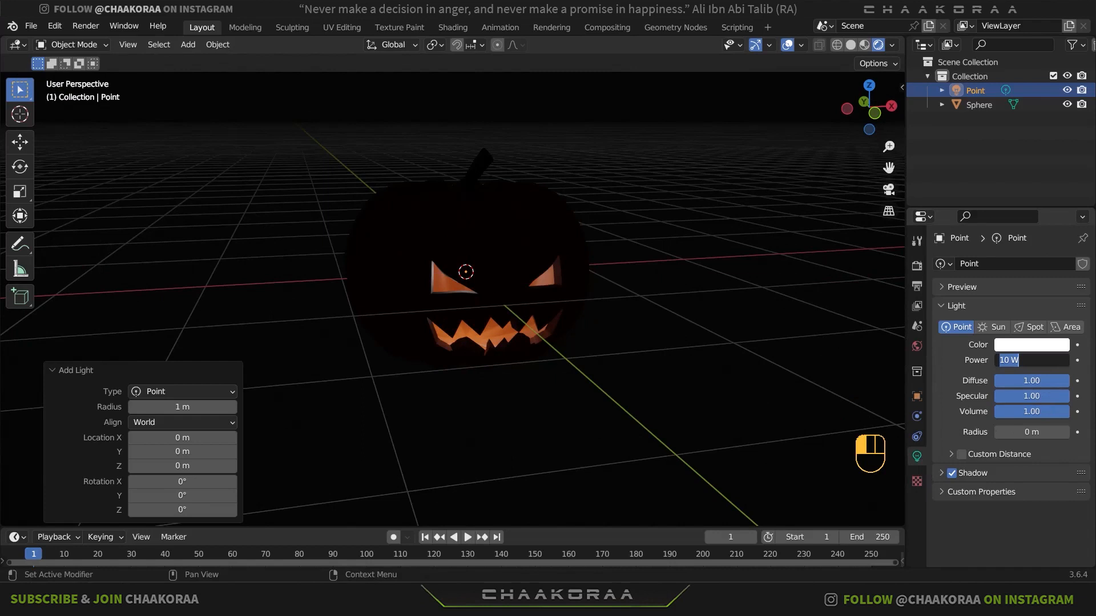
type("1000")
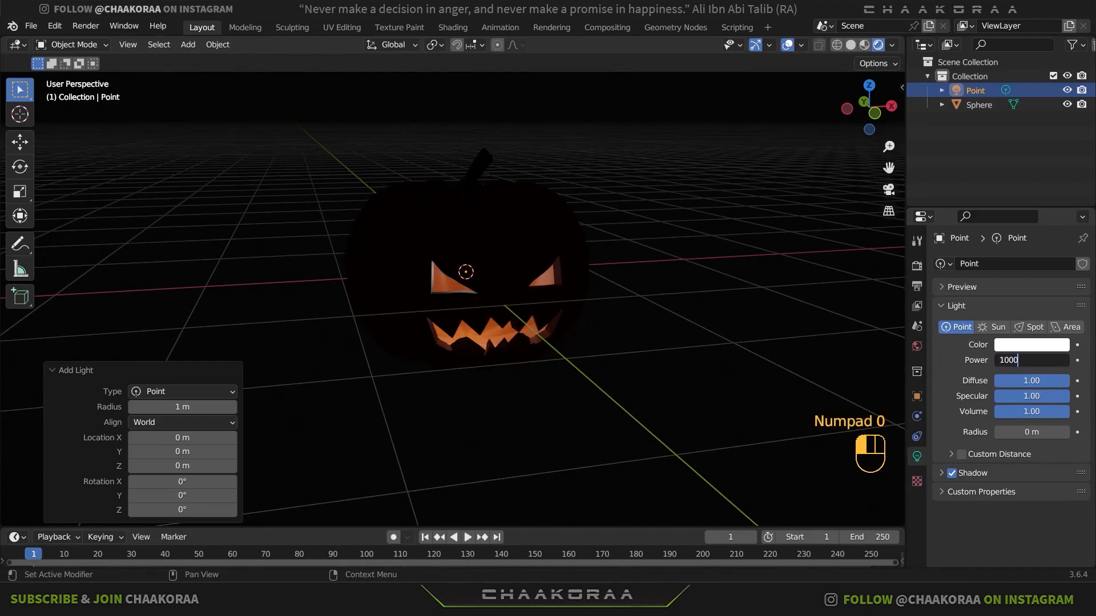
key("Return")
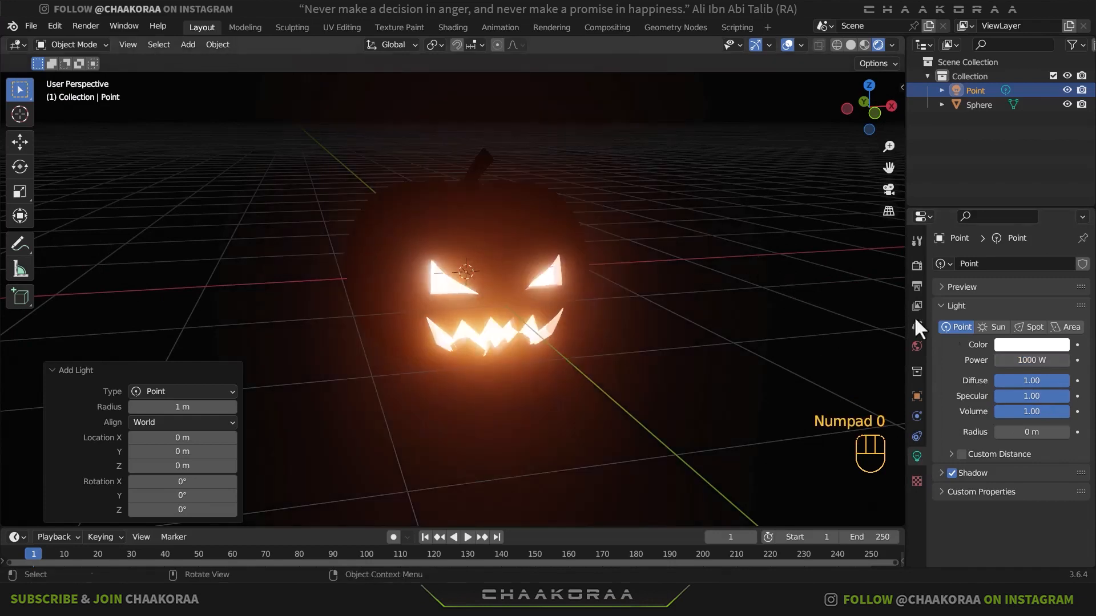
left_click(1019, 346)
left_click_drag(991, 210, 983, 219)
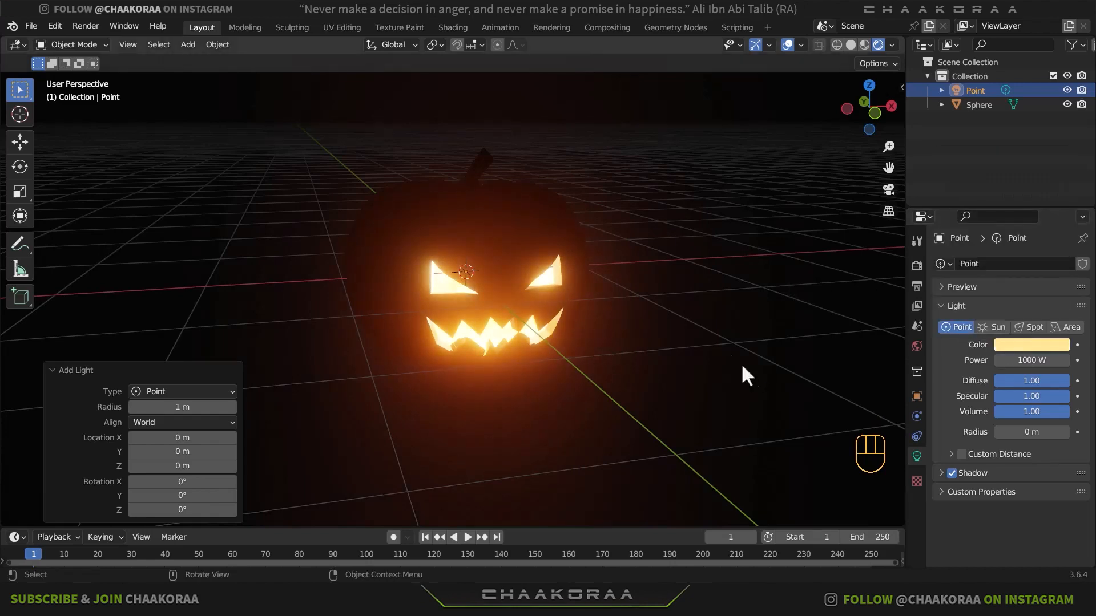
- Add a second point light and move it beside the pumpkin, about 1.34 m along X and -0.53 m along Z
middle_click_drag(740, 363, 651, 318)
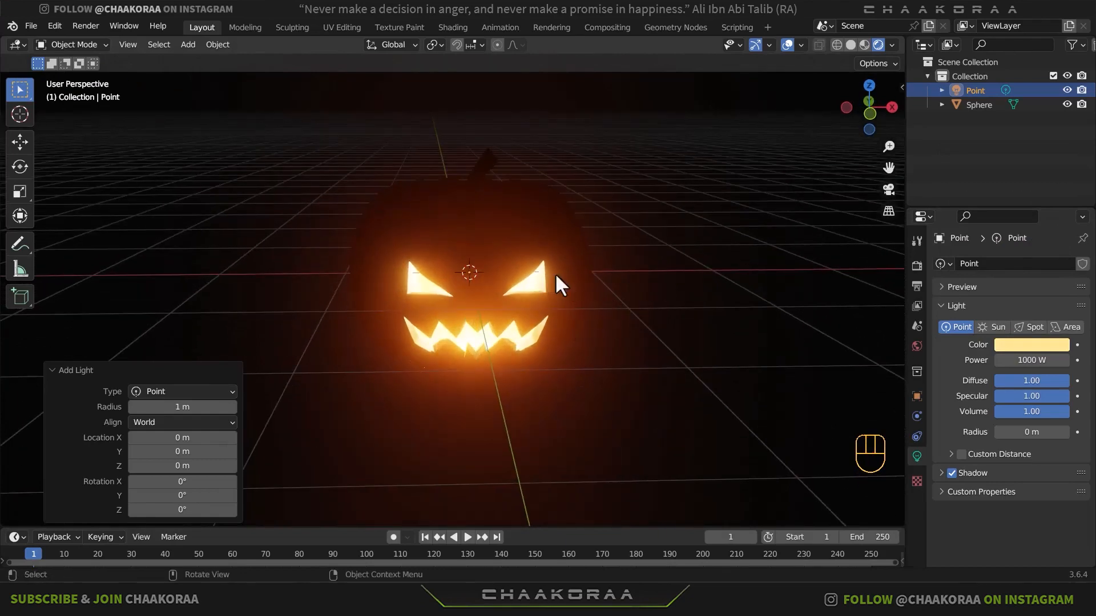
middle_click_drag(635, 297, 618, 304)
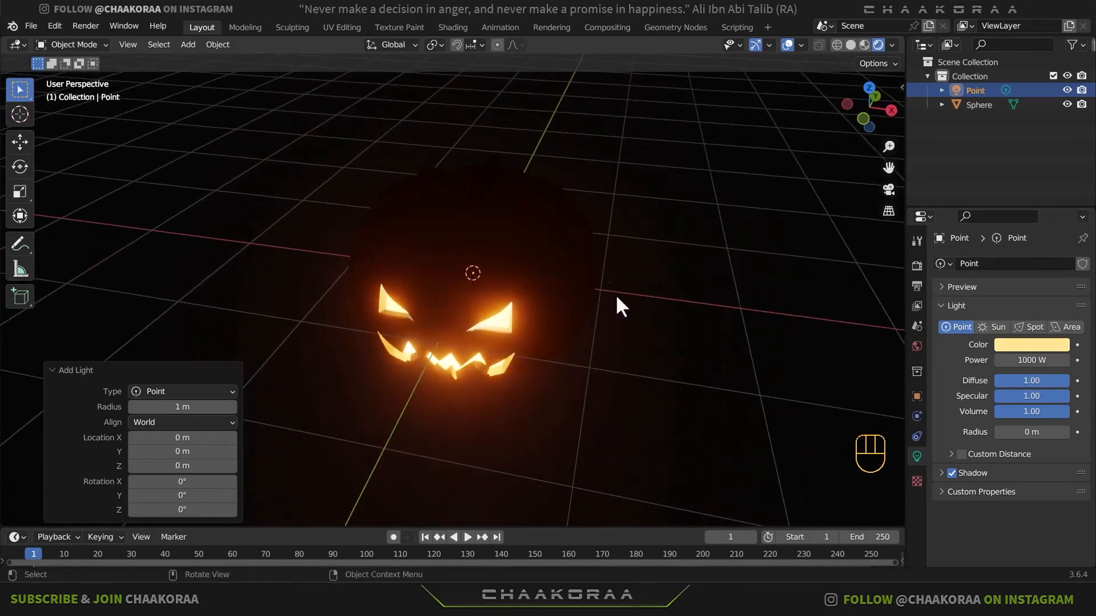
middle_click_drag(632, 363, 584, 346)
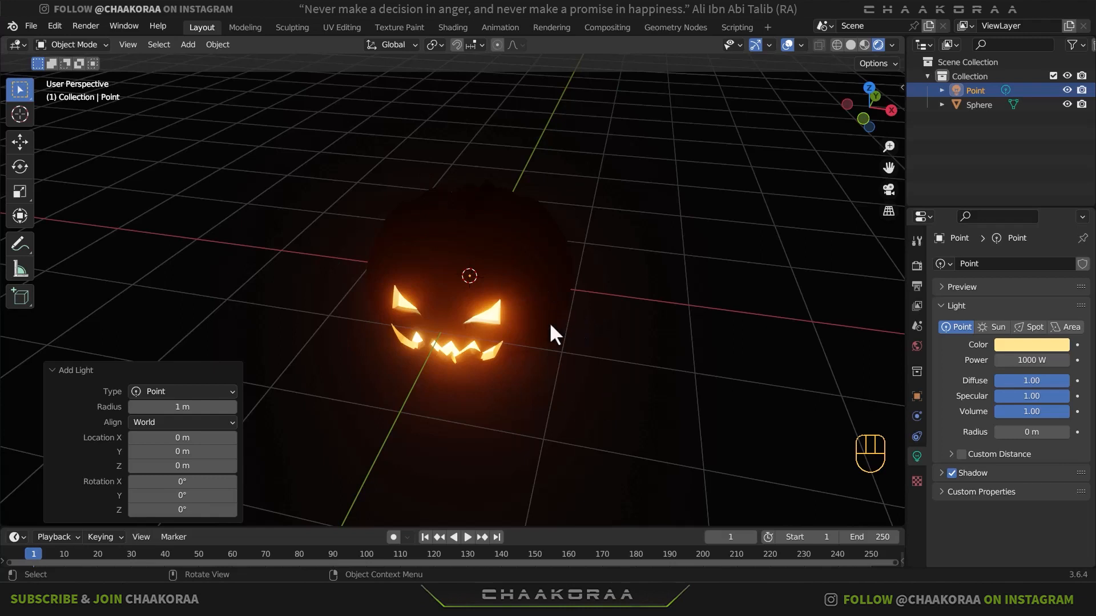
key("shift+a")
mouse_move(550, 320)
left_click(608, 319)
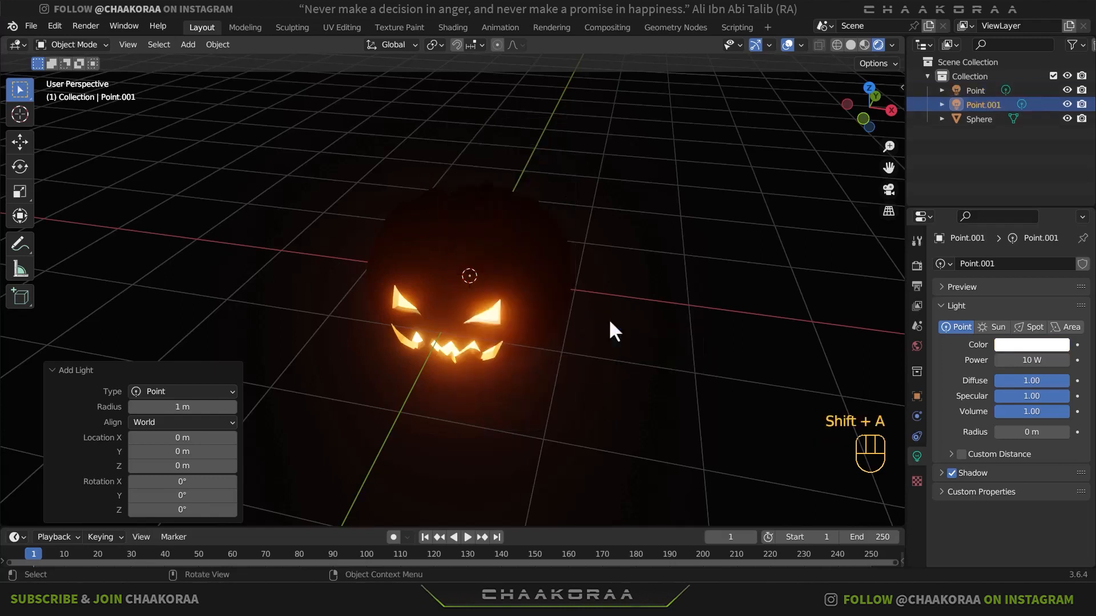
key("g")
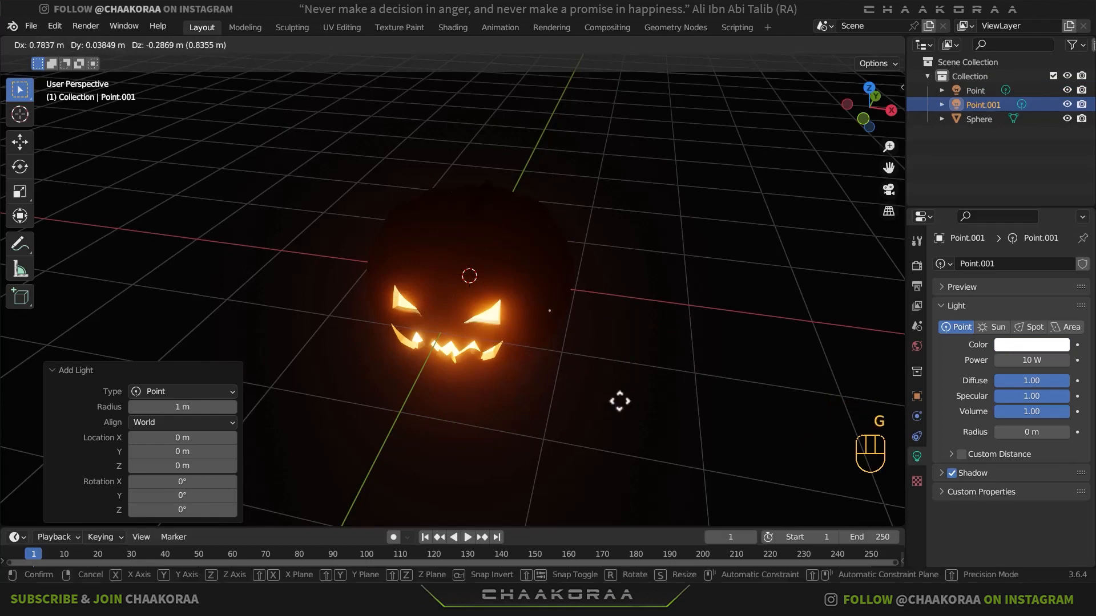
left_click(642, 354)
- In top view, move the second point light about 0.29 m along X and -0.44 m along Y
mouse_move(640, 347)
middle_mouse_down()
mouse_move(642, 370)
mouse_move(617, 367)
mouse_move(647, 336)
middle_mouse_up()
key("KP_7")
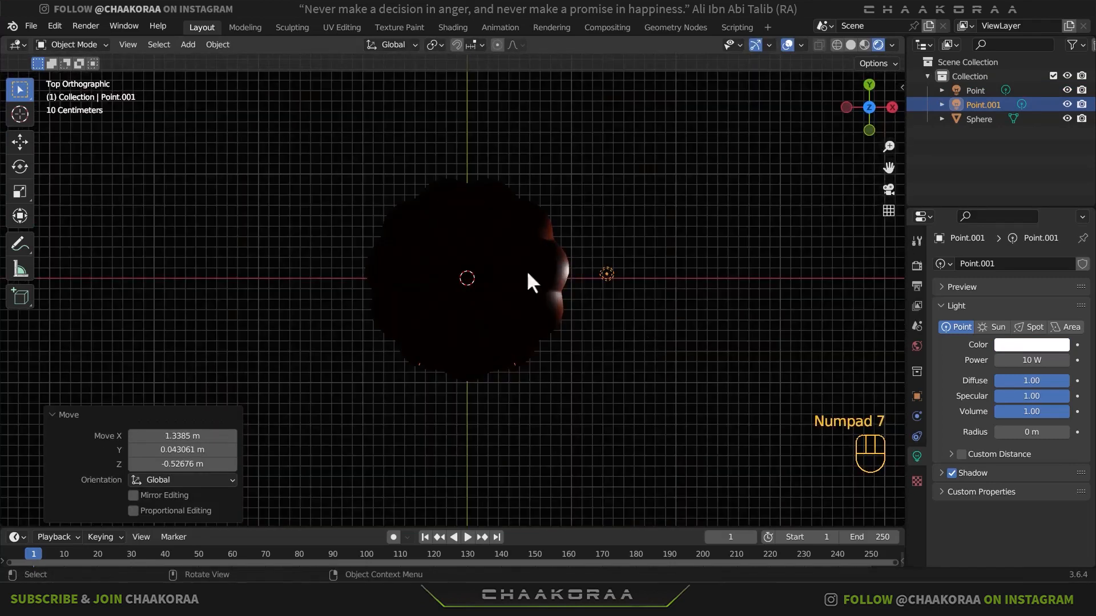
key("g")
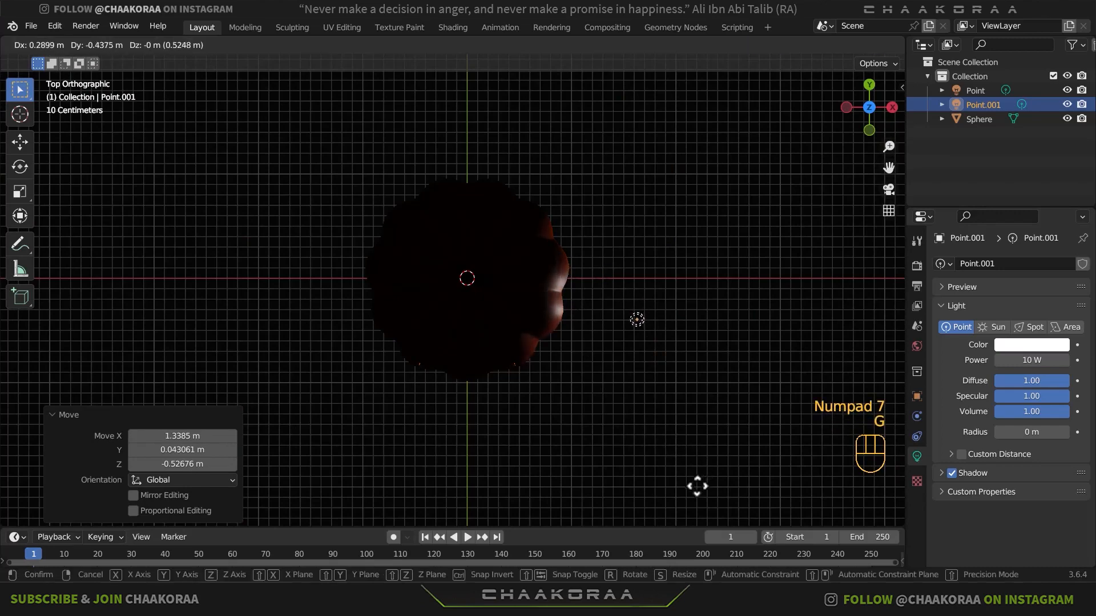
left_click(693, 483)
- Set the second point light's power to 600 W and its radius to about 0.29 m
left_click(1026, 366)
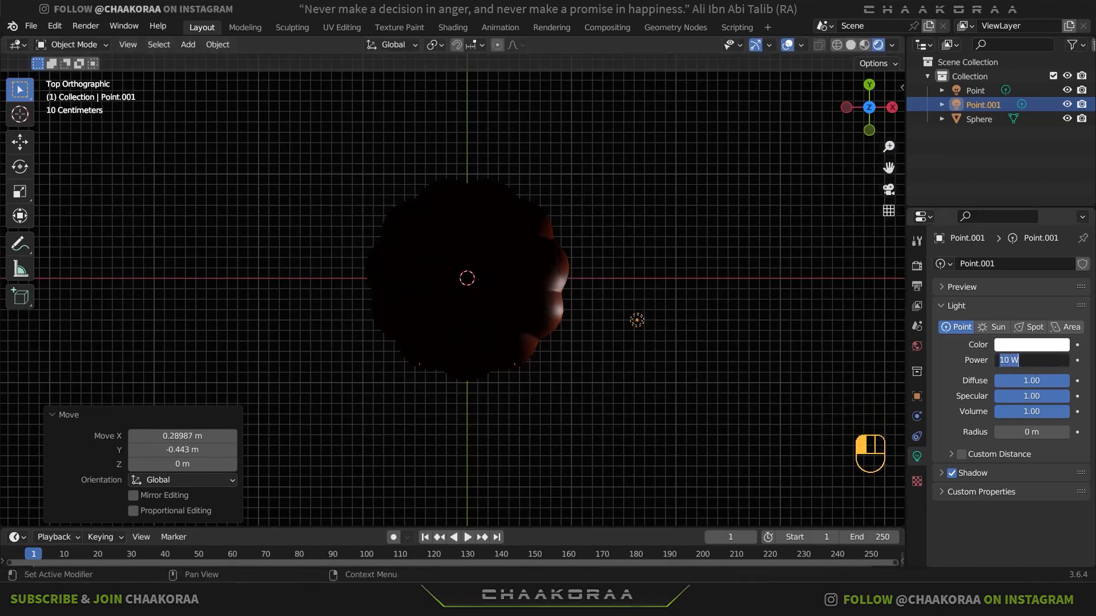
type("600")
key("Return")
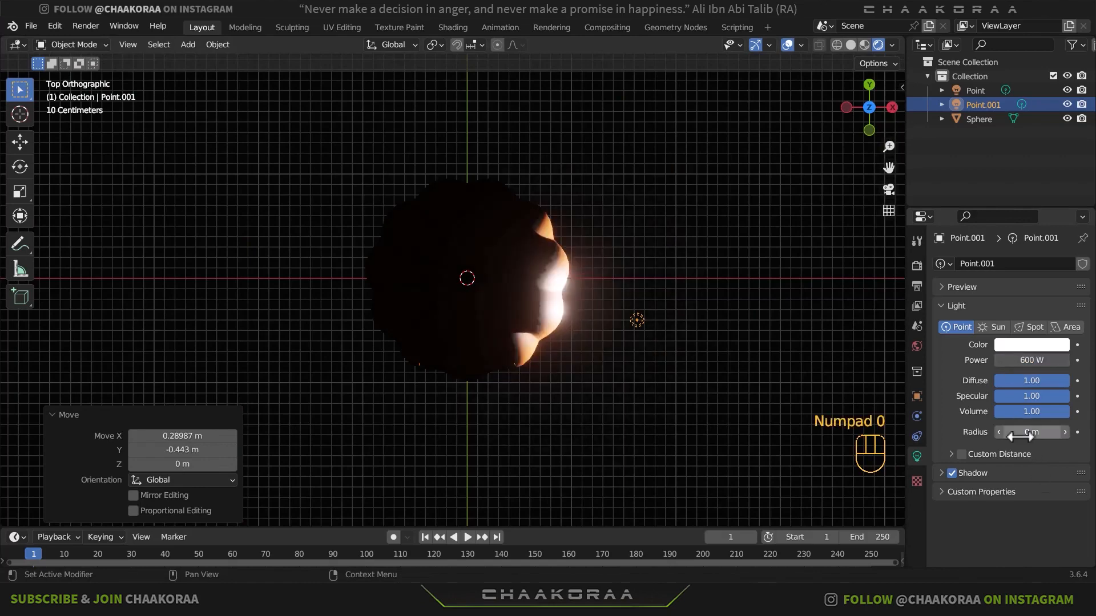
left_click_drag(1020, 437, 1067, 437)
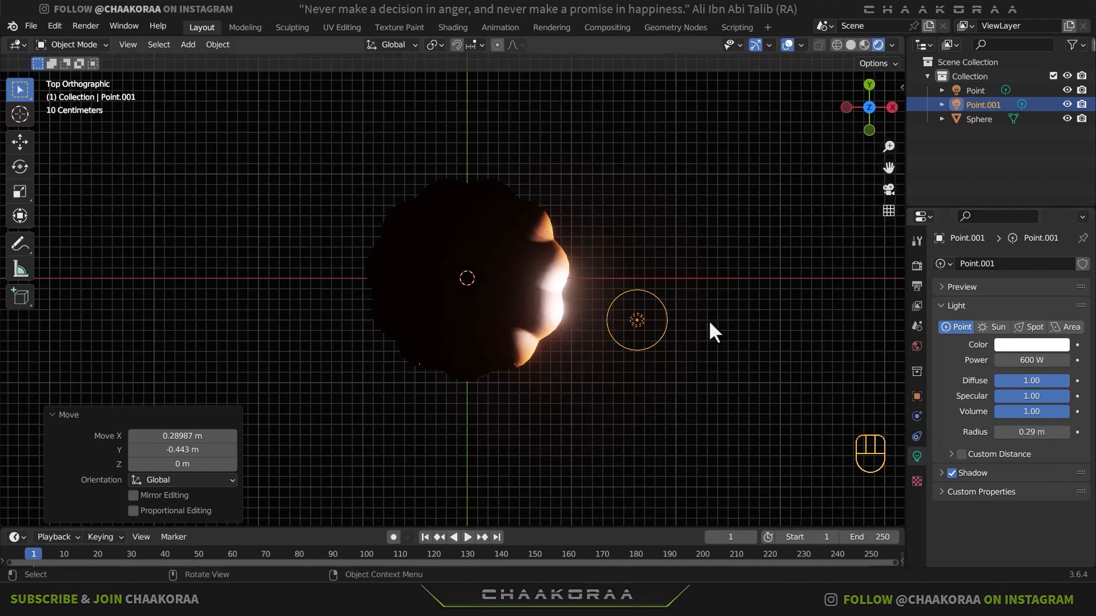
- Raise the second point light about 1.06 m along Z and shift it about 0.18 m along X and -0.53 m along Y
middle_click_drag(614, 342, 670, 347)
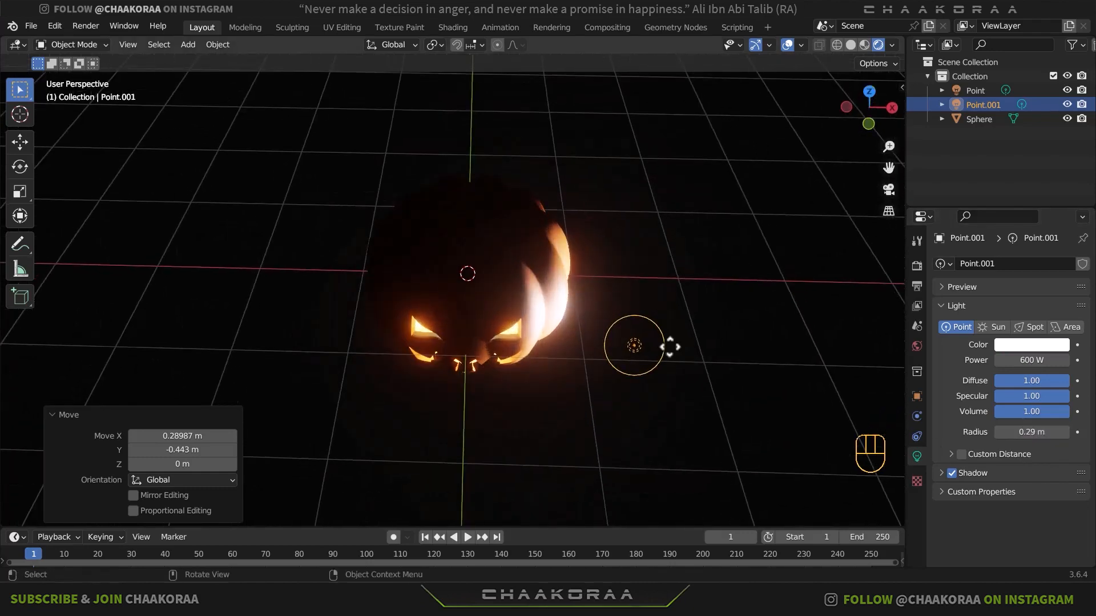
key("g")
key("z")
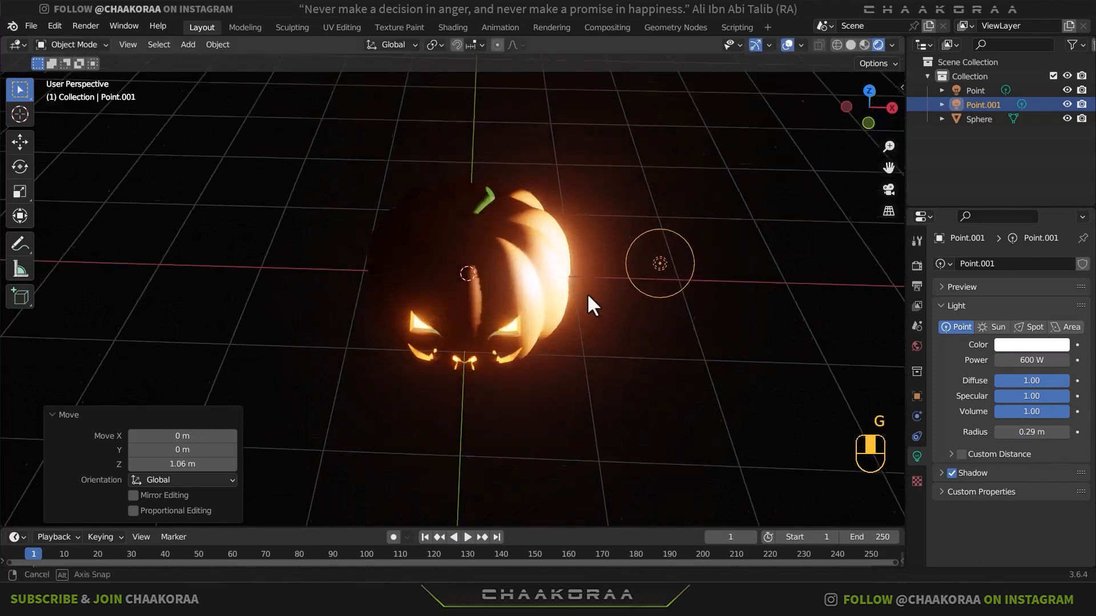
middle_click_drag(588, 295, 621, 337)
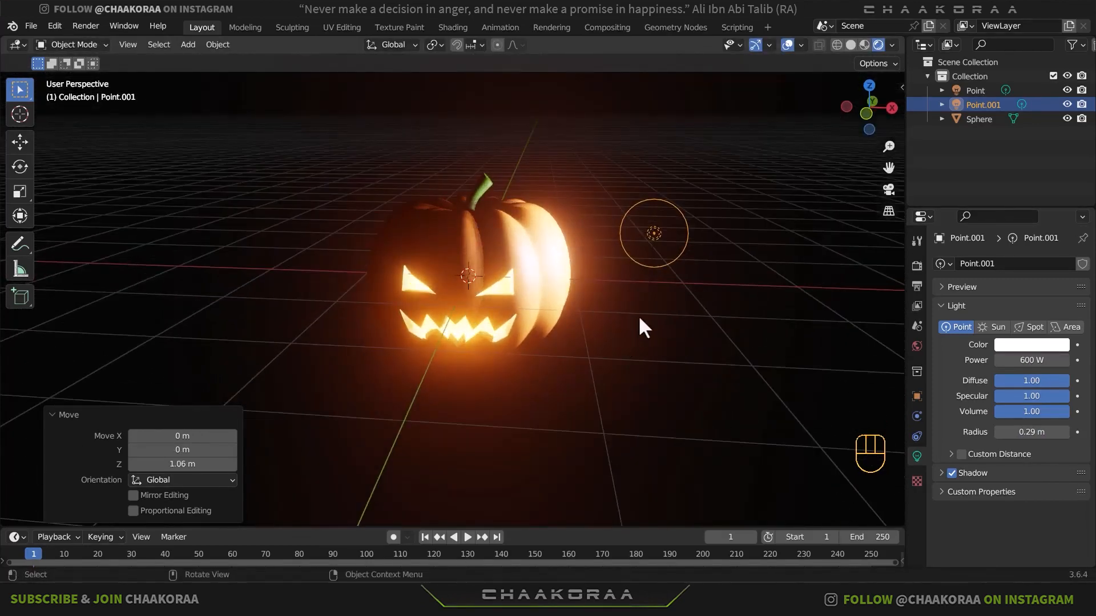
key("KP_7")
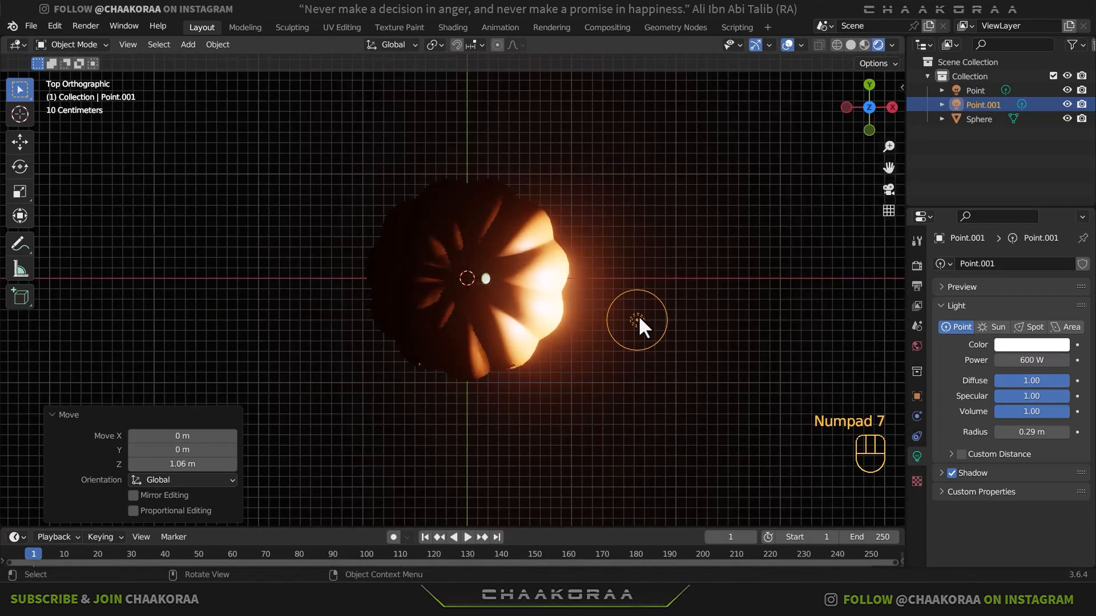
key("g")
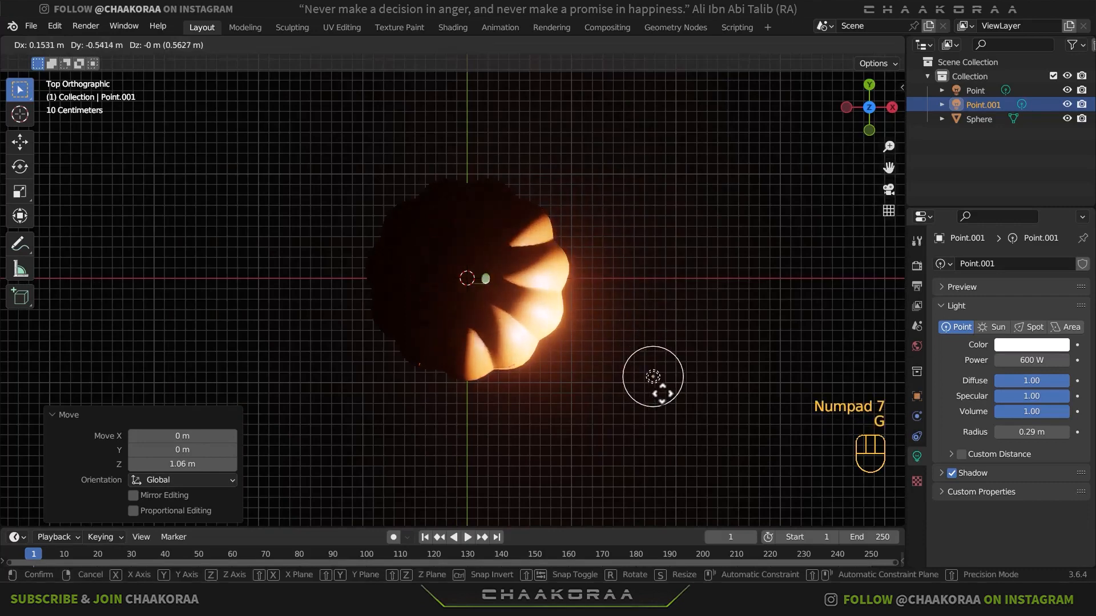
left_click(659, 365)
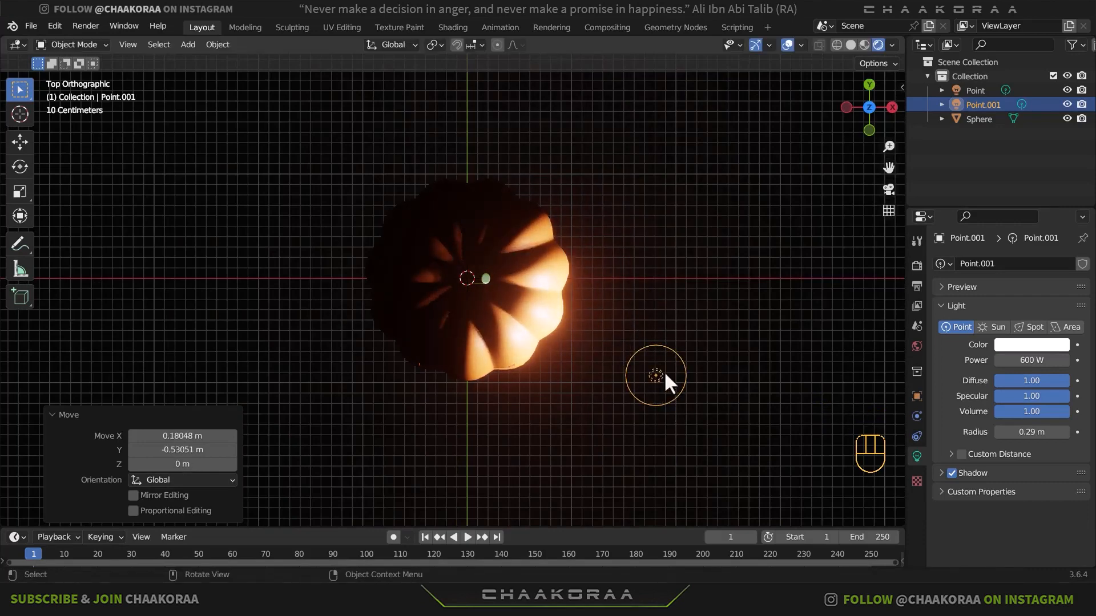
middle_click_drag(555, 333, 638, 283)
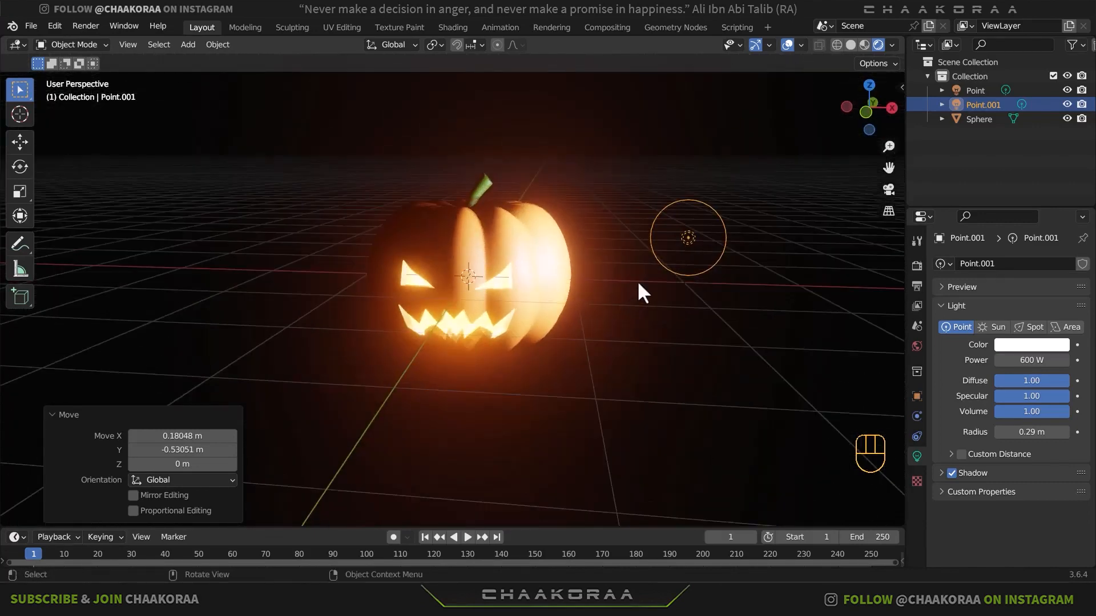
- Color the second point light blue and move it about 0.65 m along X and -0.23 m along Y
left_click(1035, 345)
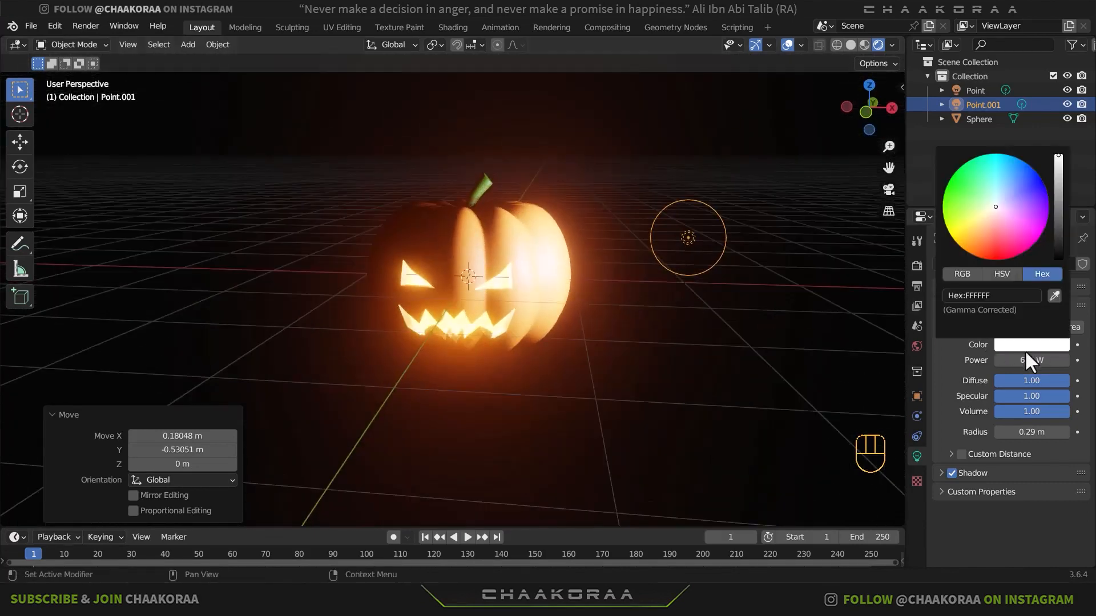
mouse_move(995, 203)
left_mouse_down()
mouse_move(1005, 166)
mouse_move(1028, 176)
left_mouse_up()
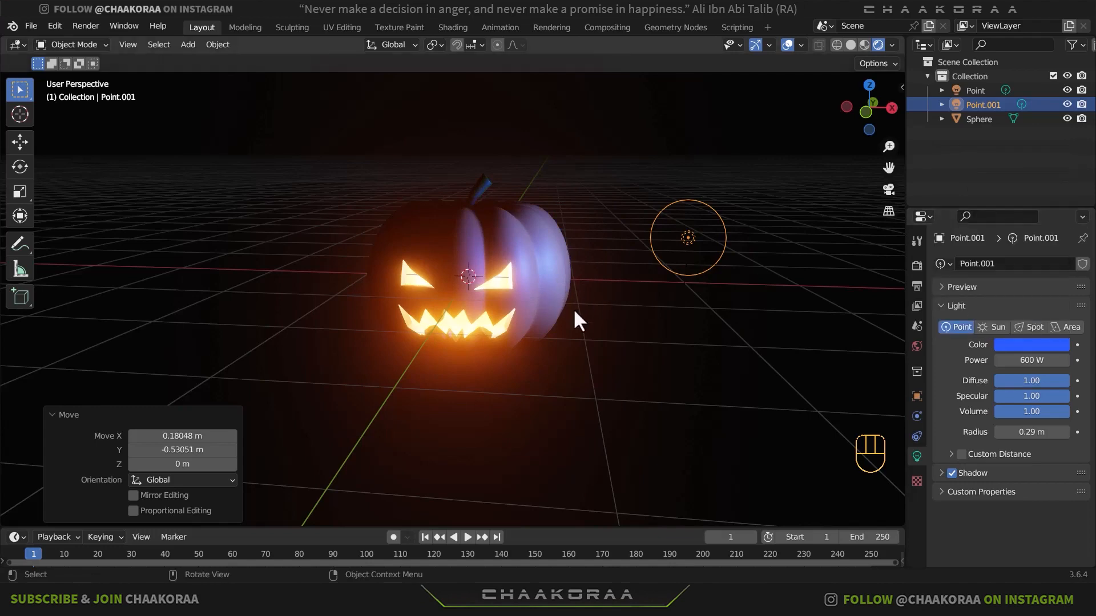
middle_click_drag(578, 321, 594, 371)
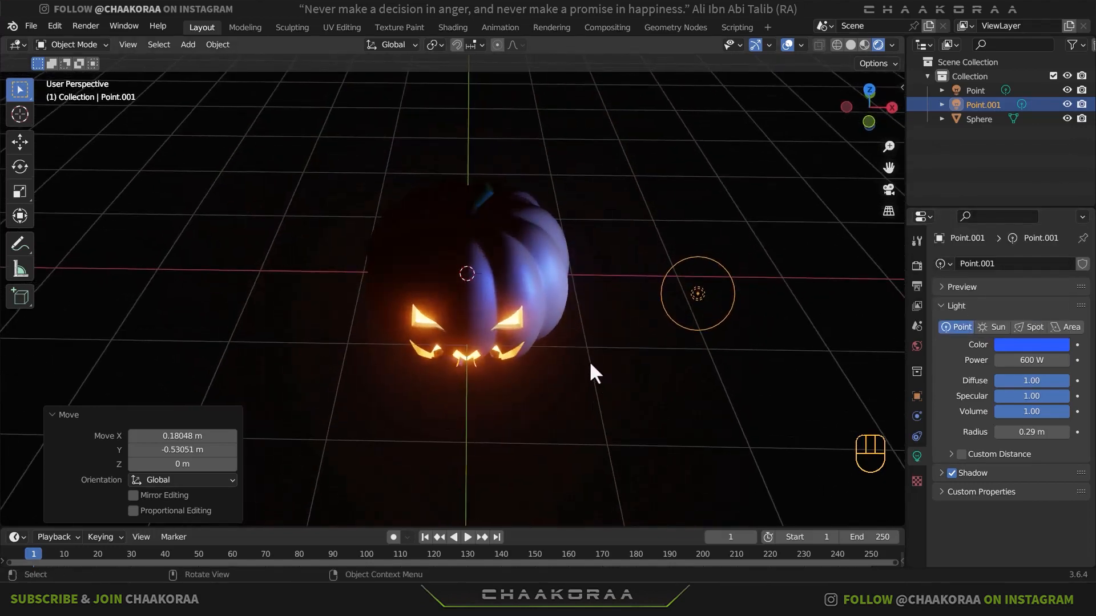
key("KP_7")
key("g")
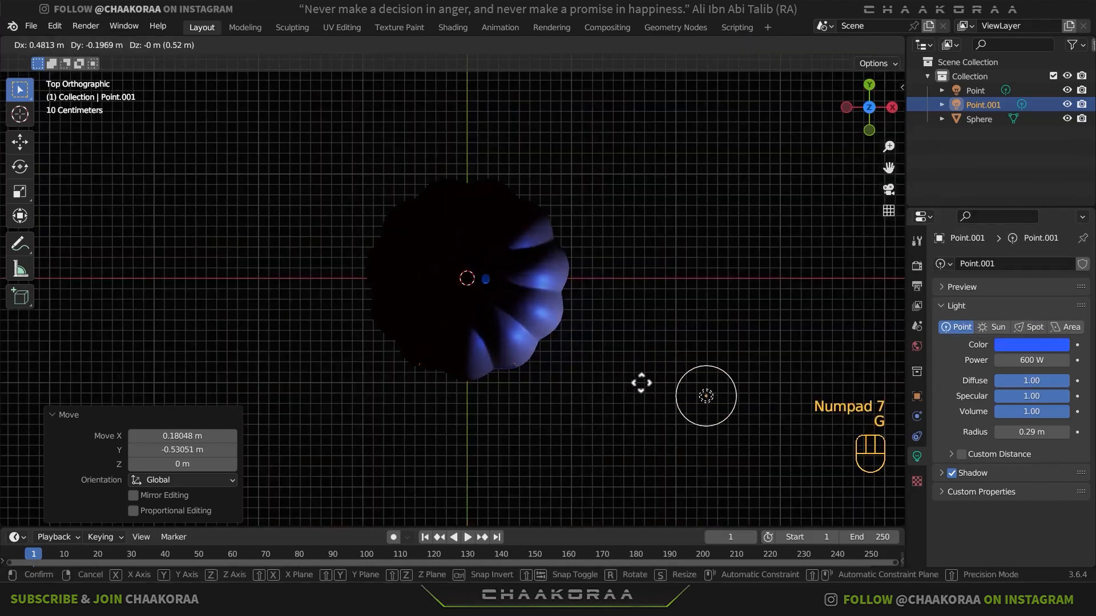
left_click(655, 384)
middle_click_drag(628, 360, 624, 222)
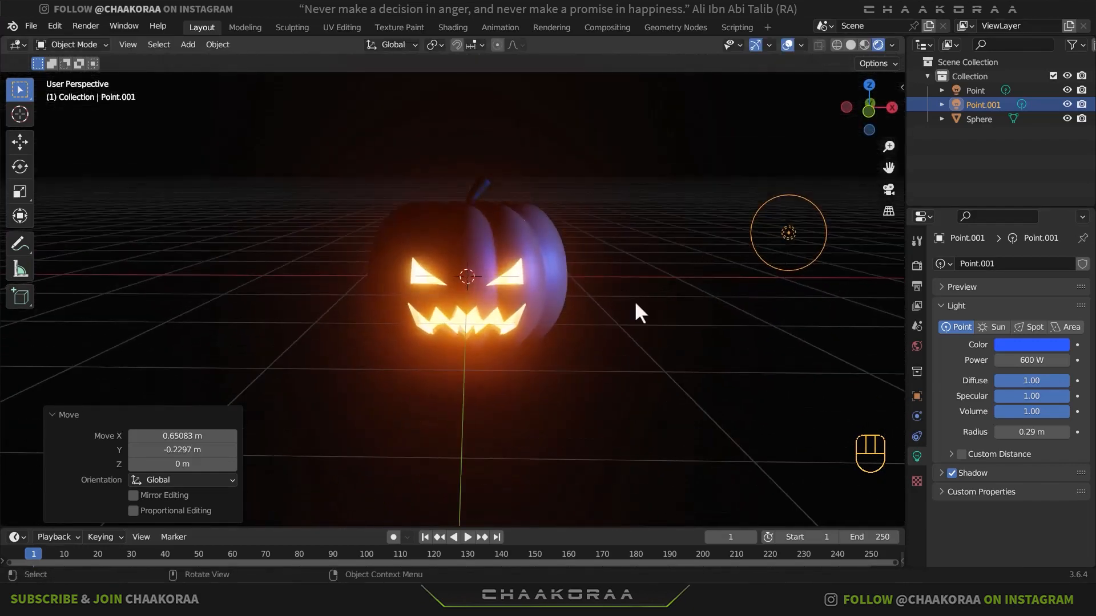
- Duplicate the blue point light to the pumpkin's opposite side, about -5.16 m along X and 0.87 m along Y
key("KP_7")
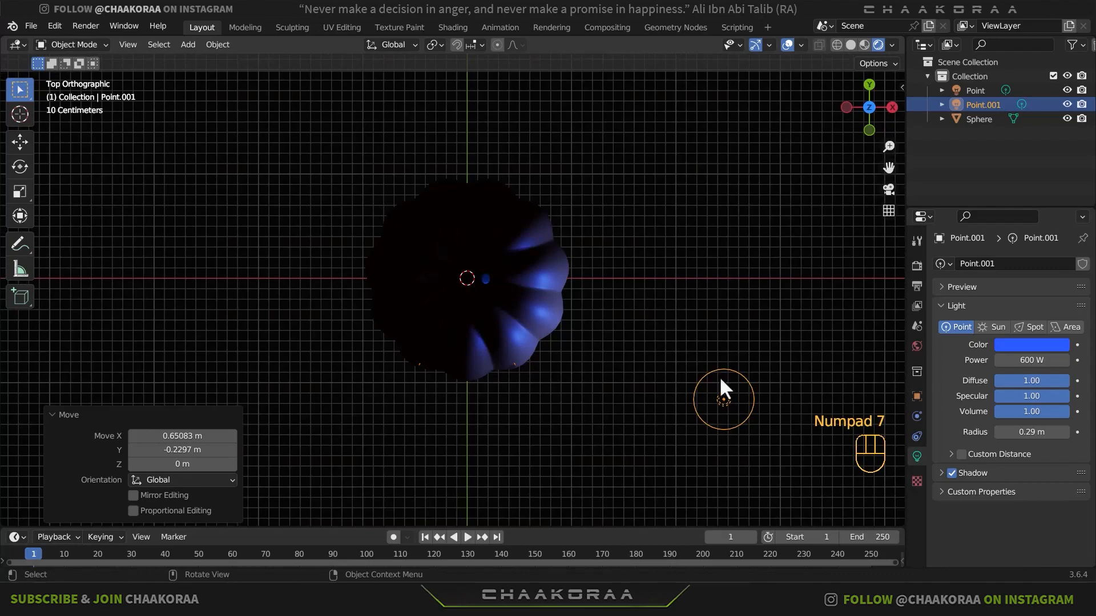
key("shift")
key("shift+d")
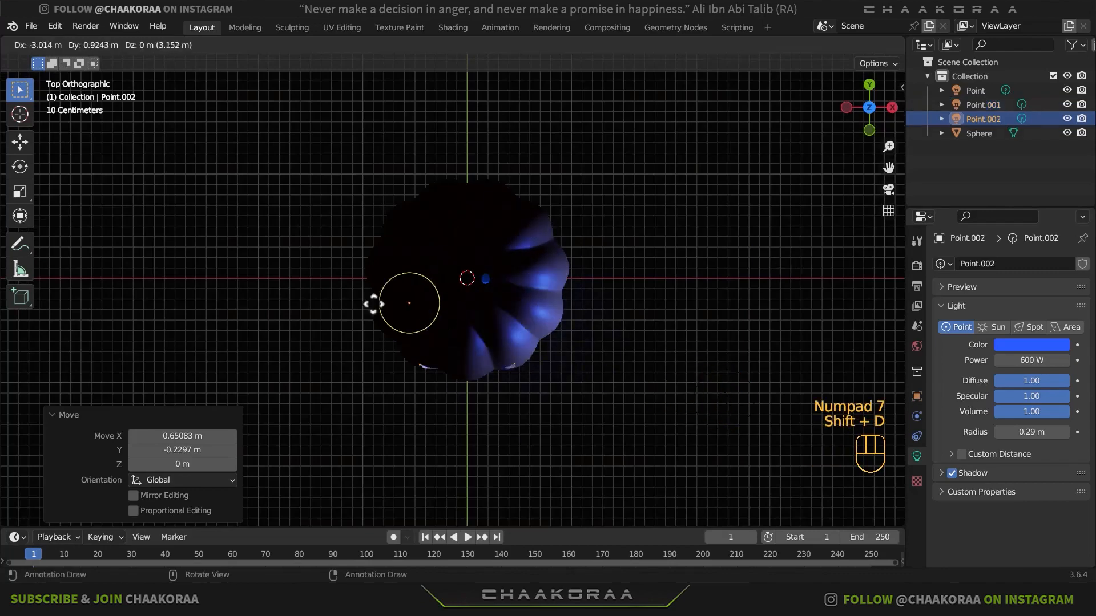
left_click(200, 318)
middle_click_drag(337, 336, 355, 248)
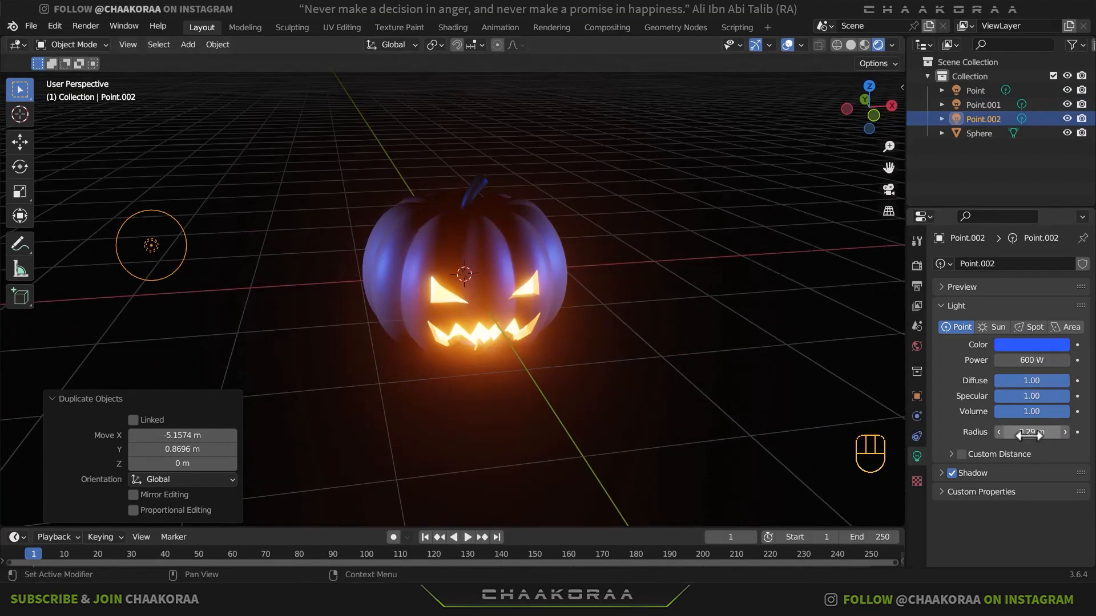
- Set the duplicated point light's radius to about 1.31 m and its color to pale orange
left_click_drag(1027, 433, 1028, 433)
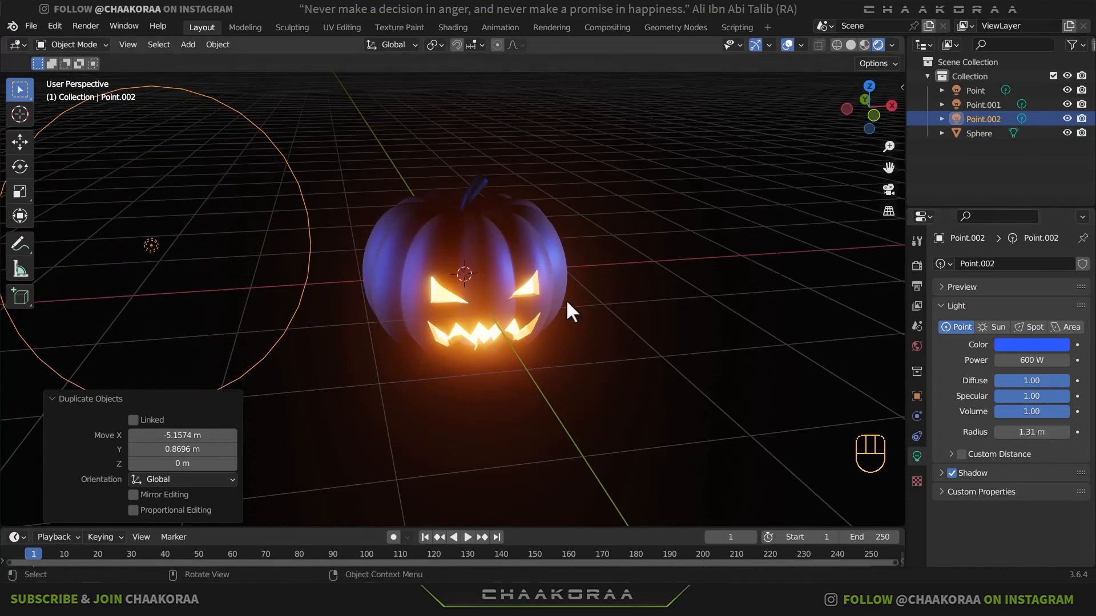
left_click(1038, 344)
mouse_move(1001, 211)
left_mouse_down()
mouse_move(998, 178)
mouse_move(976, 209)
mouse_move(967, 193)
mouse_move(973, 236)
mouse_move(979, 227)
left_mouse_up()
- In top view, move the pale orange light farther from the pumpkin, ending with a shift of about -0.31 m along X and 0.03 m along Y
middle_click_drag(617, 273, 480, 316)
key("KP_7")
key("g")
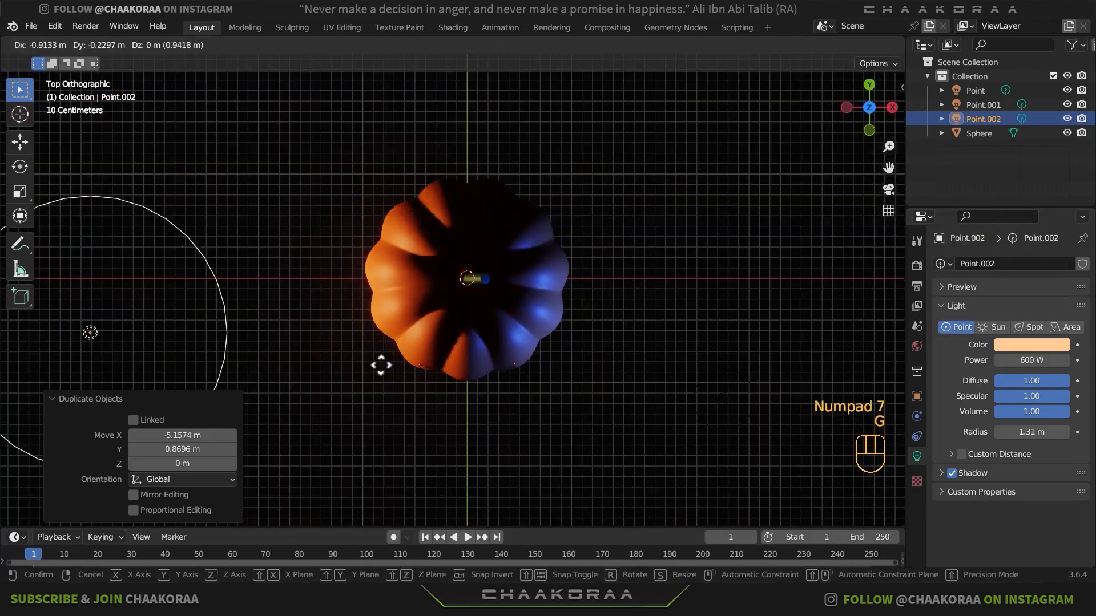
left_click(349, 351)
key("g")
left_click(393, 343)
- Move the pale orange point light about 1.64 m along the global Y axis
middle_click_drag(420, 322, 431, 215)
middle_click_drag(460, 303, 475, 293)
scroll(476, 294, "down", 4)
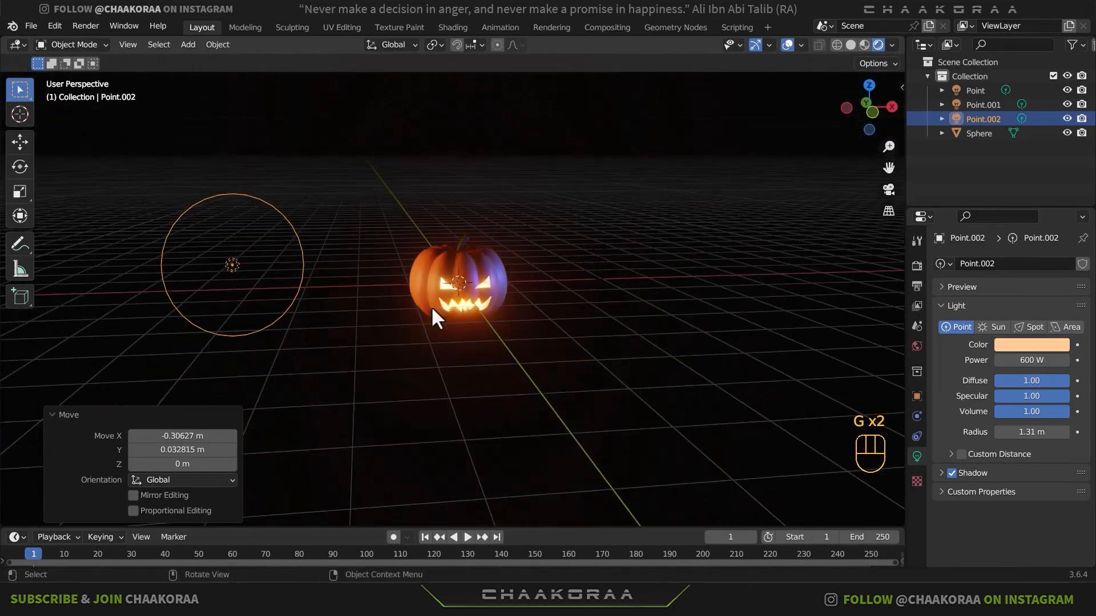
key("g")
key("y")
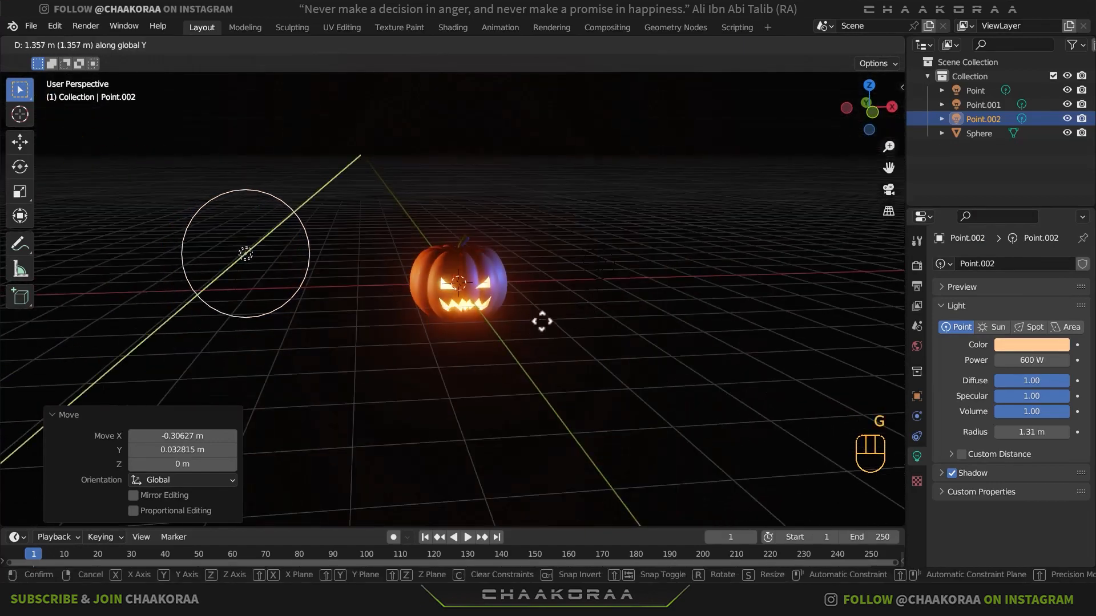
left_click(543, 322)
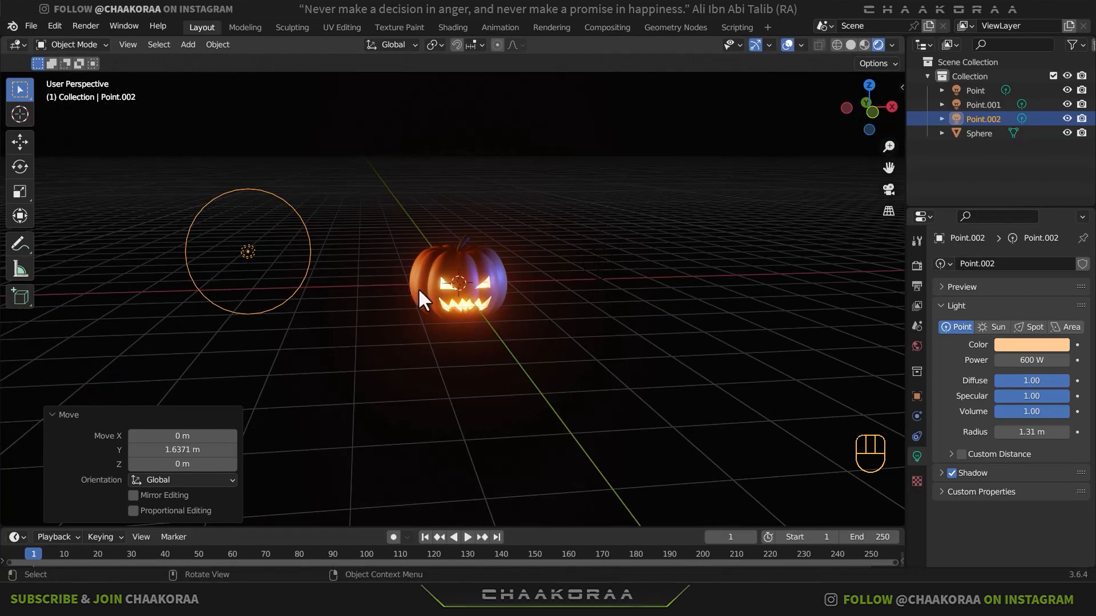
- Add an area light and move it about 3.25 m along Y, behind the pumpkin
scroll(422, 291, "up", 3)
middle_click_drag(545, 296, 500, 292)
scroll(594, 296, "down", 6)
scroll(511, 289, "up", 5)
scroll(494, 268, "up", 2)
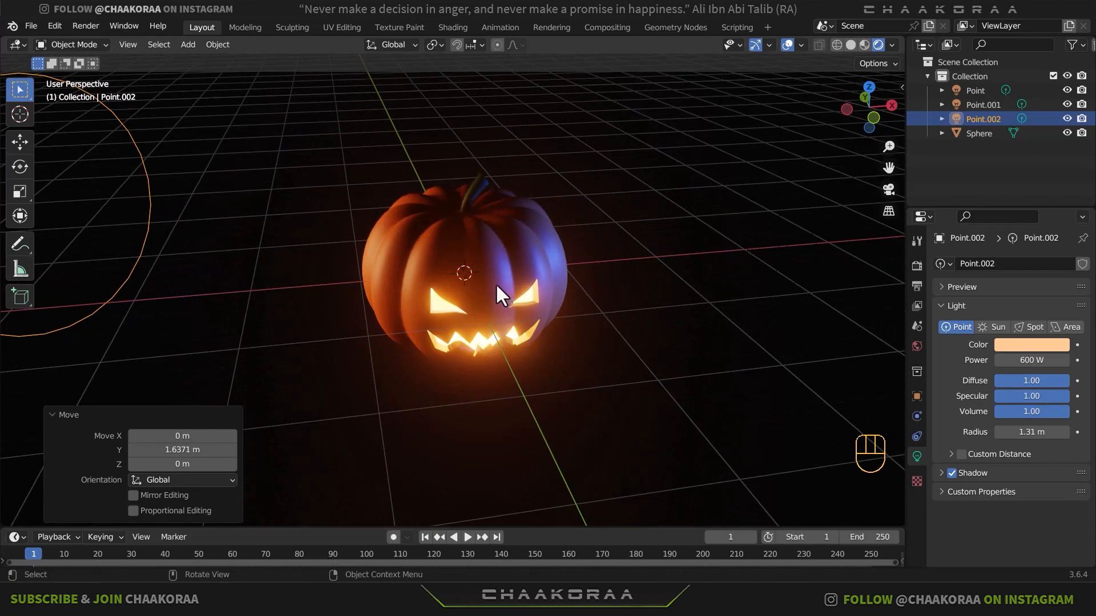
key("shift+a")
mouse_move(496, 284)
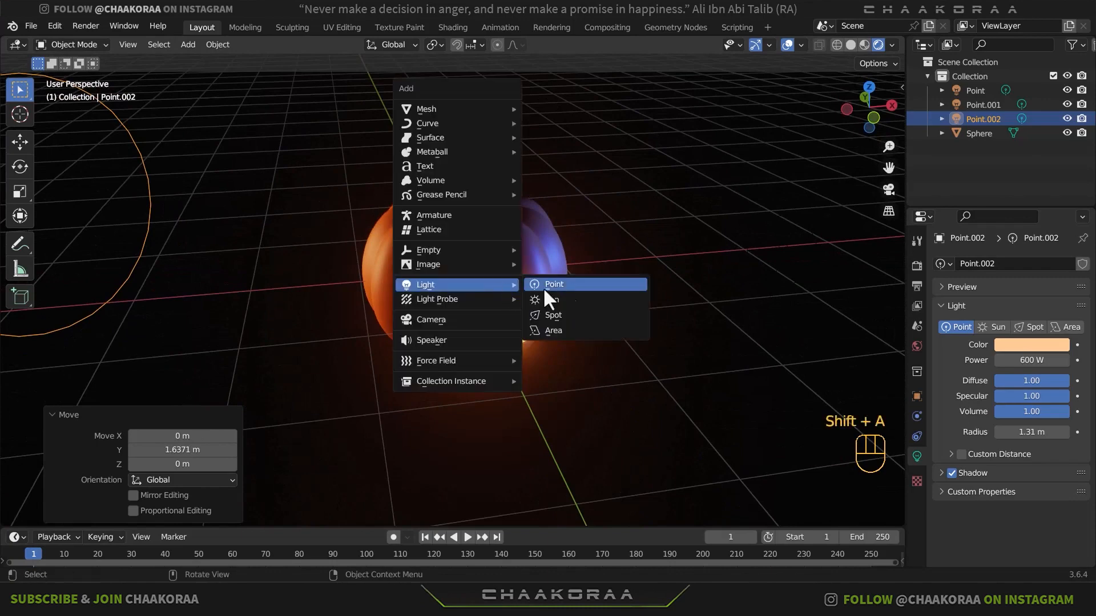
left_click(570, 323)
middle_click_drag(632, 371, 611, 414)
key("g")
key("y")
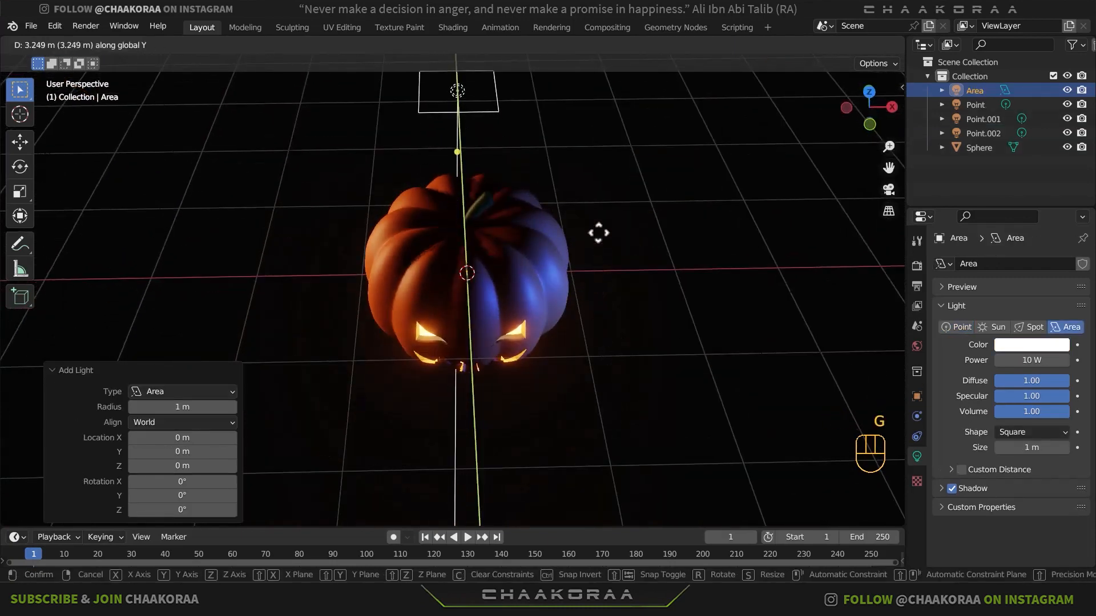
left_click(598, 233)
- Rotate the area light -90° about the global X axis so it faces the pumpkin's back
middle_click_drag(553, 294, 639, 285)
type("r")
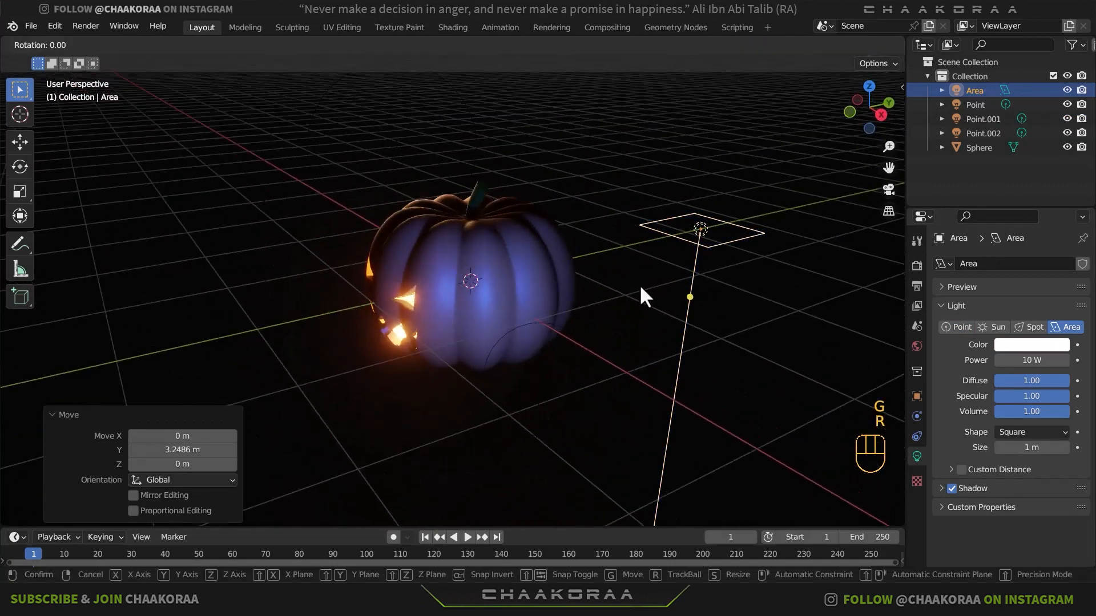
type("x")
type("90")
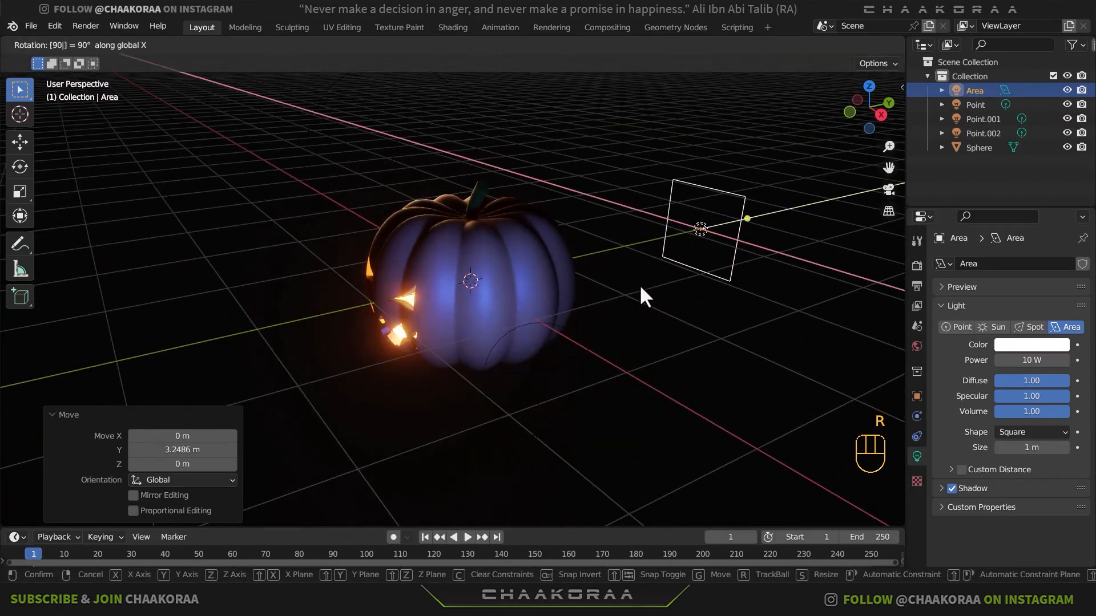
key("minus")
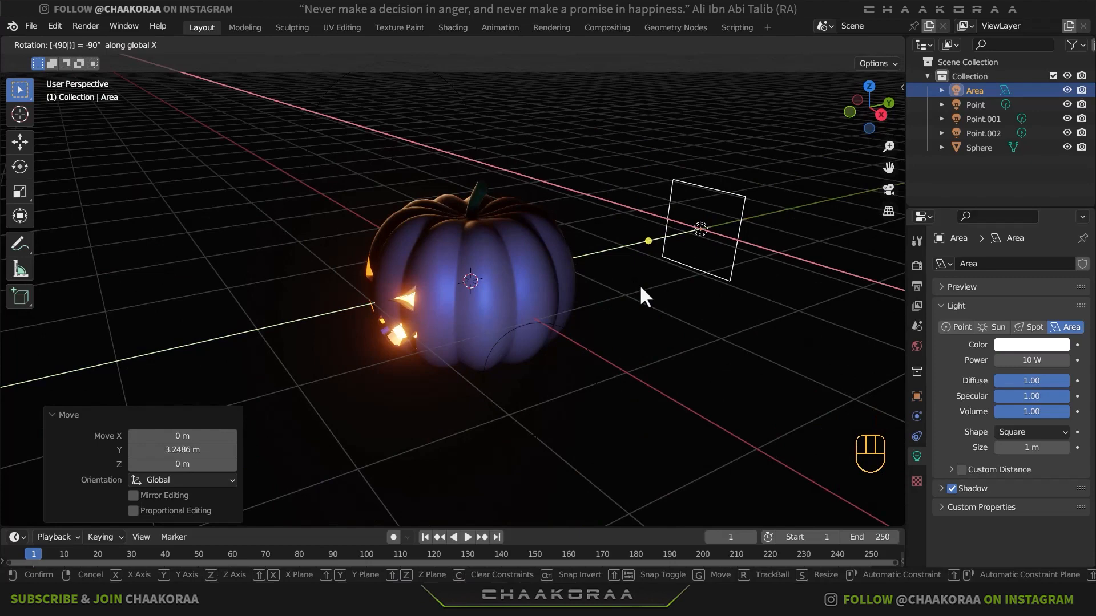
key("Return")
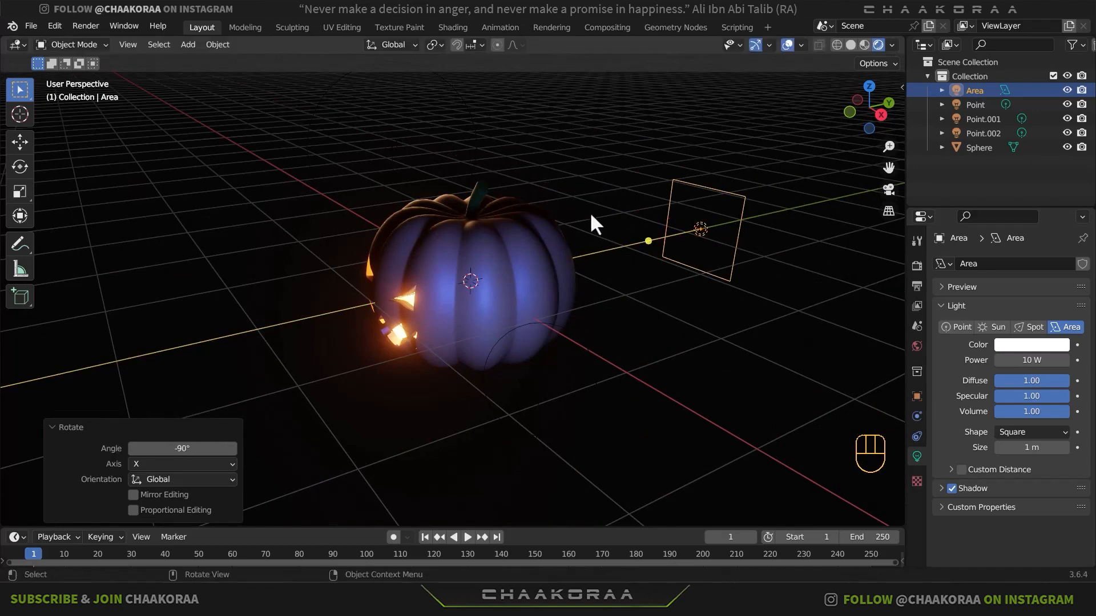
- In front view, scale the area light by about 2.61, shorten it along global Z, and enlarge it again by about 1.11
key("KP_1")
key("s")
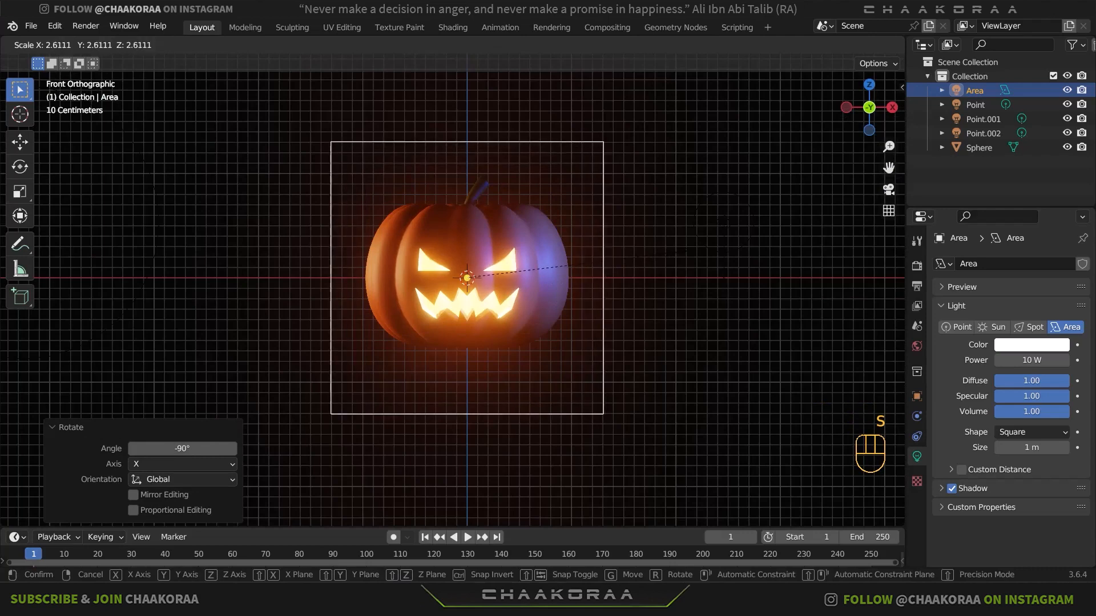
left_click(707, 263)
key("s")
key("x")
key("z")
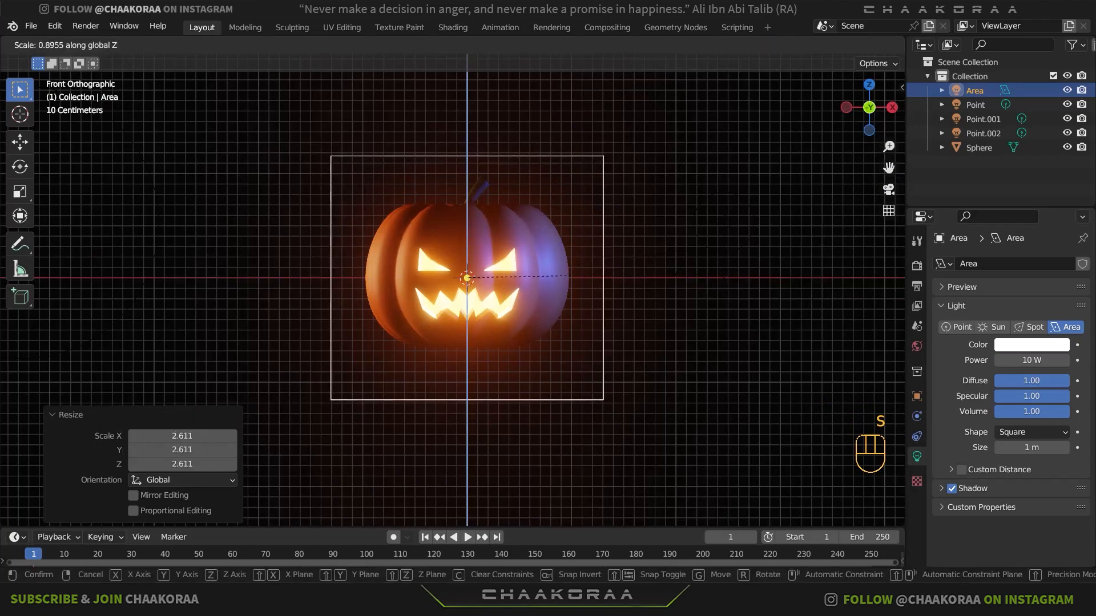
left_click(670, 276)
key("s")
left_click(692, 273)
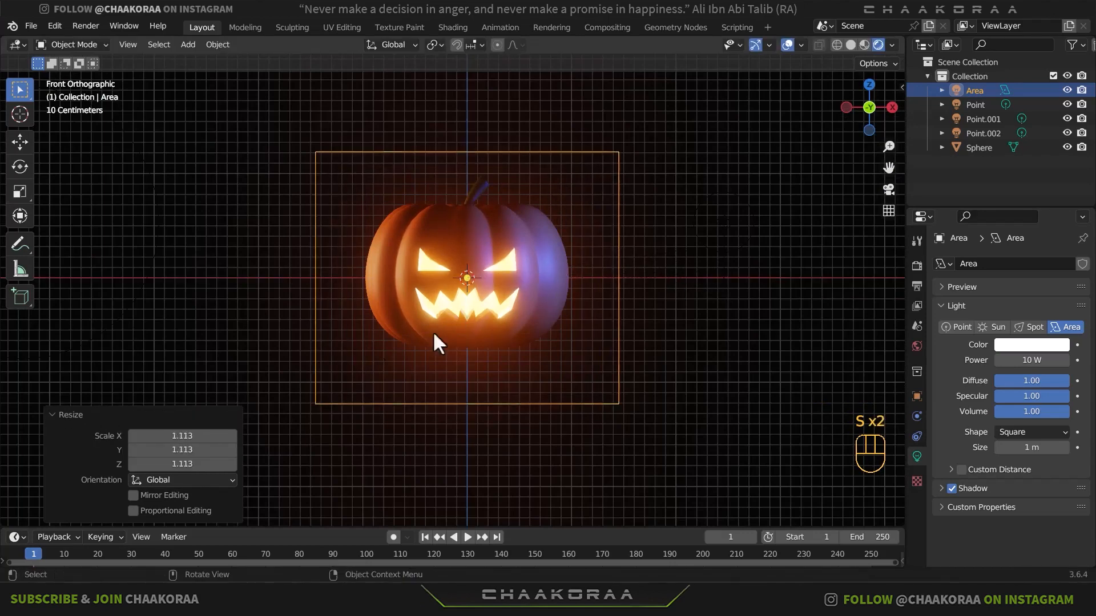
- Set the area light's power to 2000 W and check the rim light on the pumpkin
left_click(1031, 360)
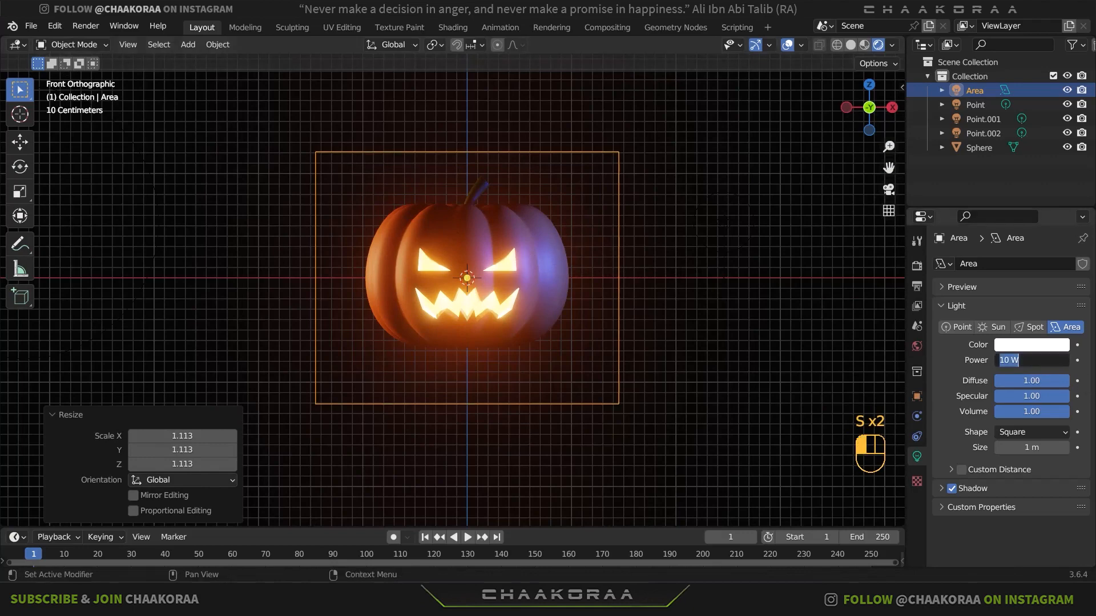
type("2000")
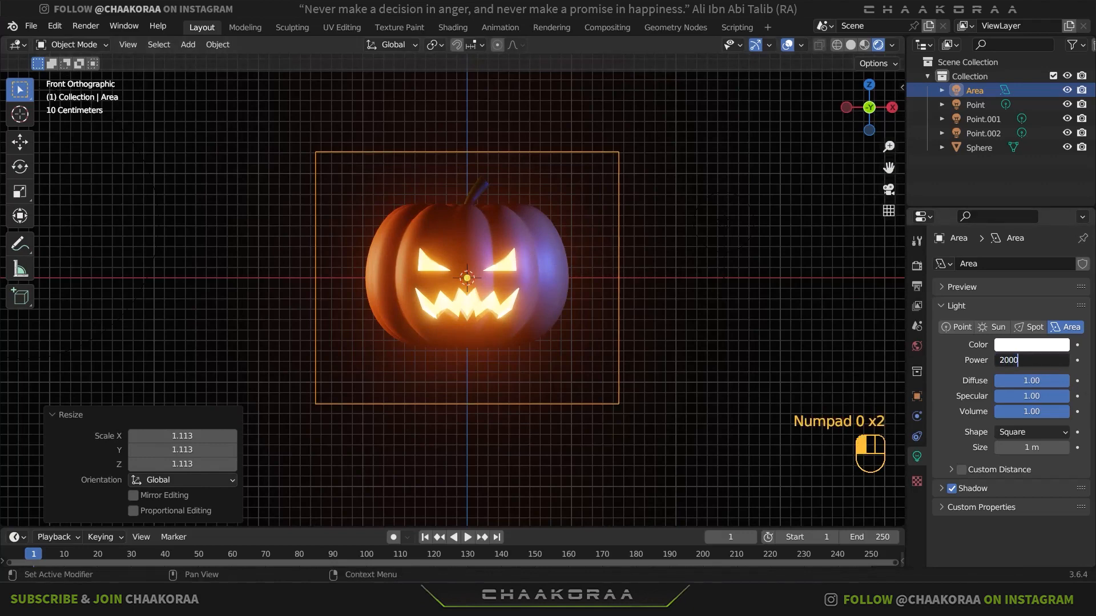
key("Return")
scroll(501, 198, "up", 4)
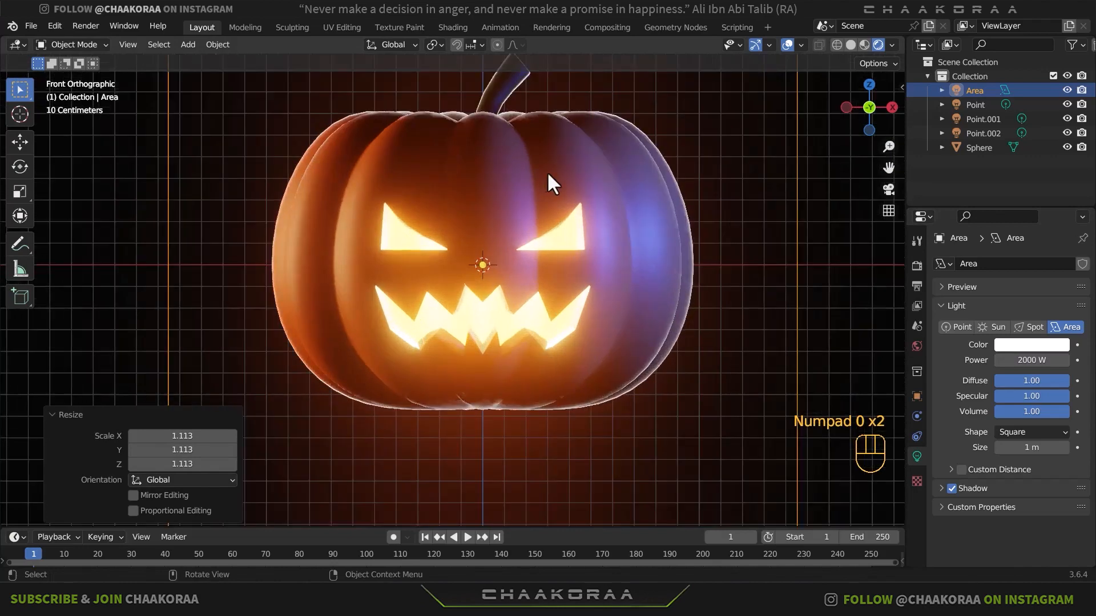
middle_click_drag(547, 172, 552, 226, "shift")
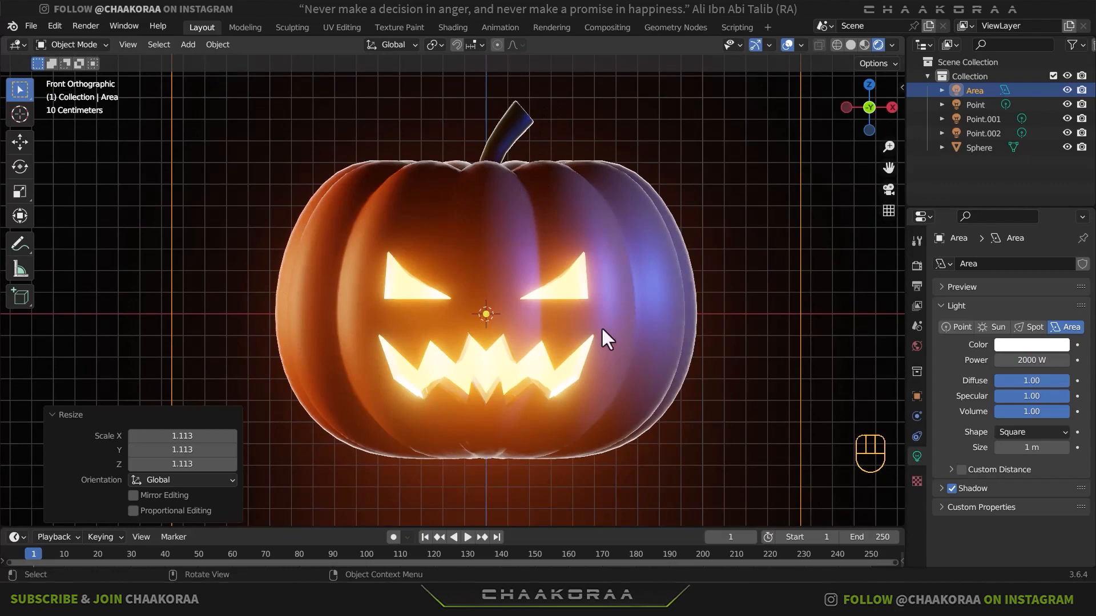
scroll(603, 353, "down", 5)
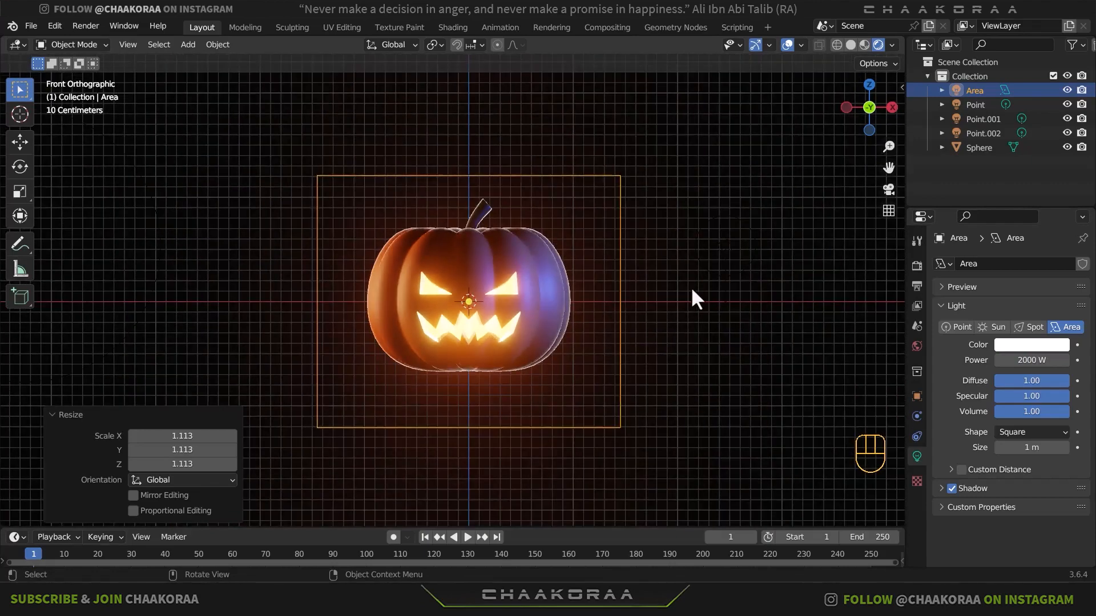
- Add a cube at the origin and scale it up to about 3.71 so it encloses the pumpkin and lights
middle_click_drag(692, 296, 604, 299)
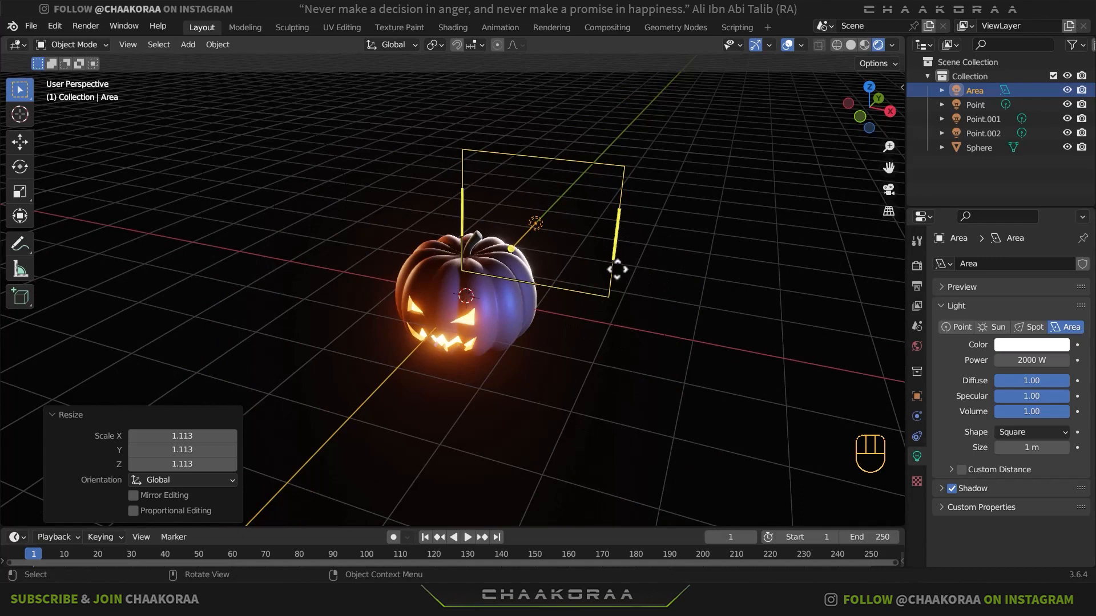
key("shift+a")
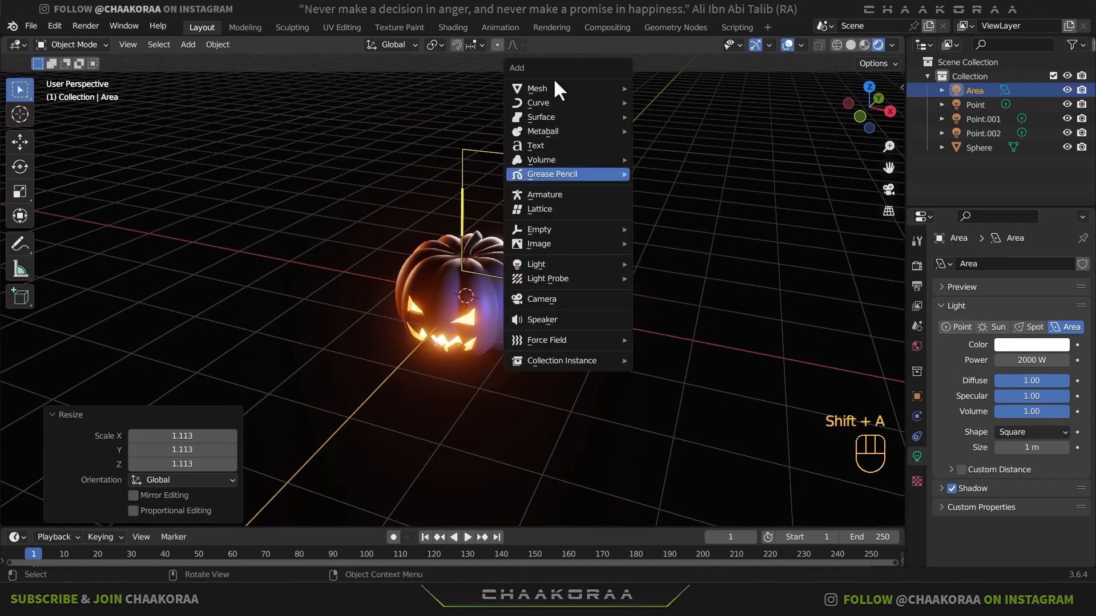
mouse_move(574, 87)
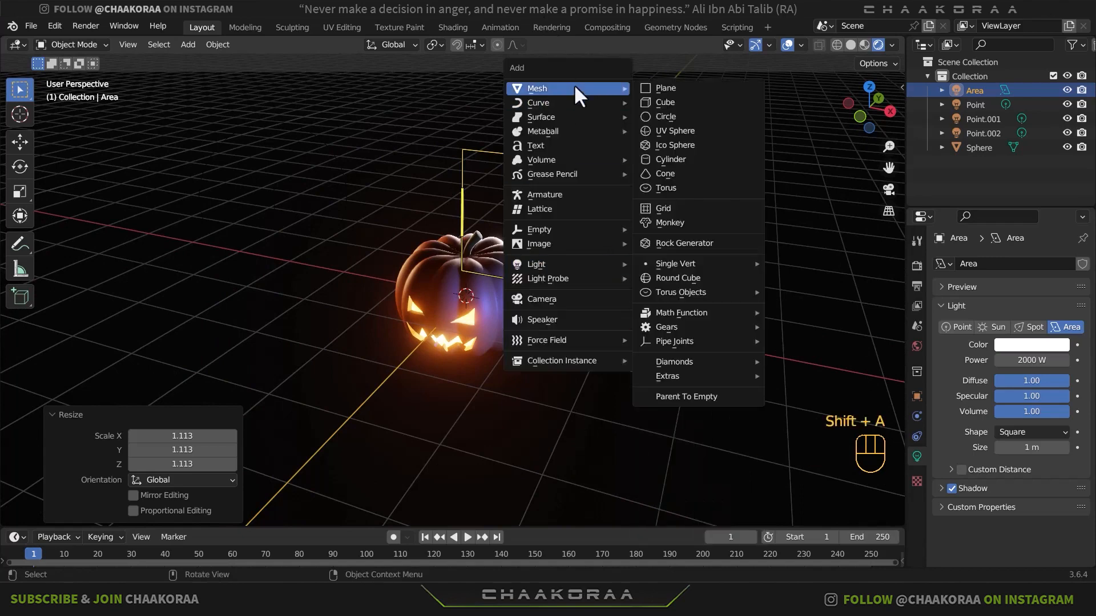
left_click(669, 101)
key("s")
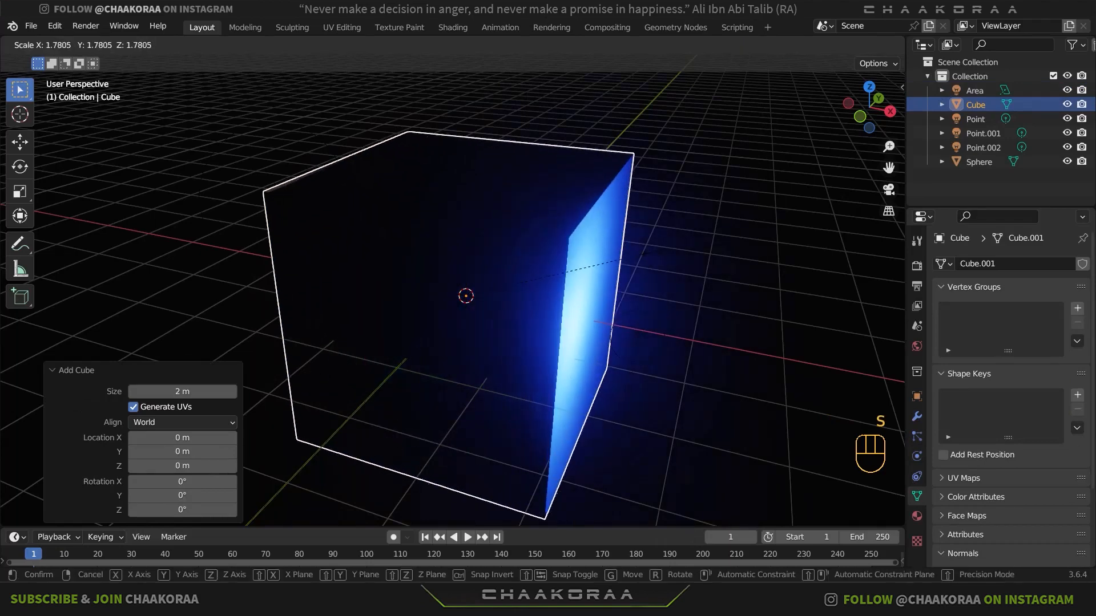
left_click(656, 251)
middle_click_drag(656, 251, 568, 255)
key("s")
left_click(542, 278)
scroll(627, 284, "down", 4)
key("s")
left_click(585, 285)
key("s")
left_click(545, 269)
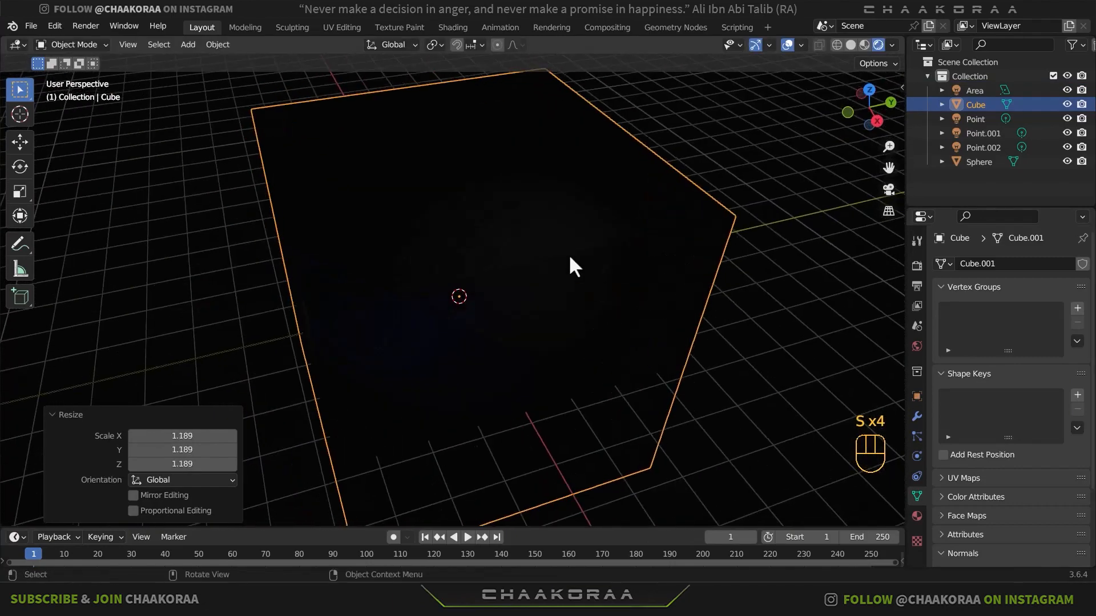
- Switch the viewport to solid shading and set the cube's viewport display to Wire
left_click(850, 45)
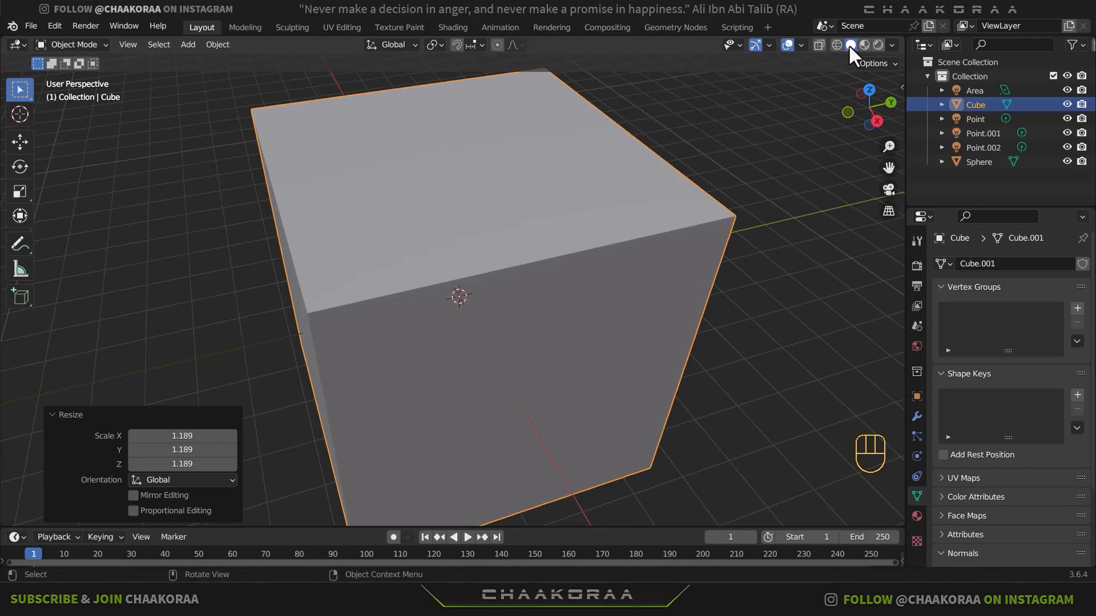
middle_click_drag(504, 296, 548, 303)
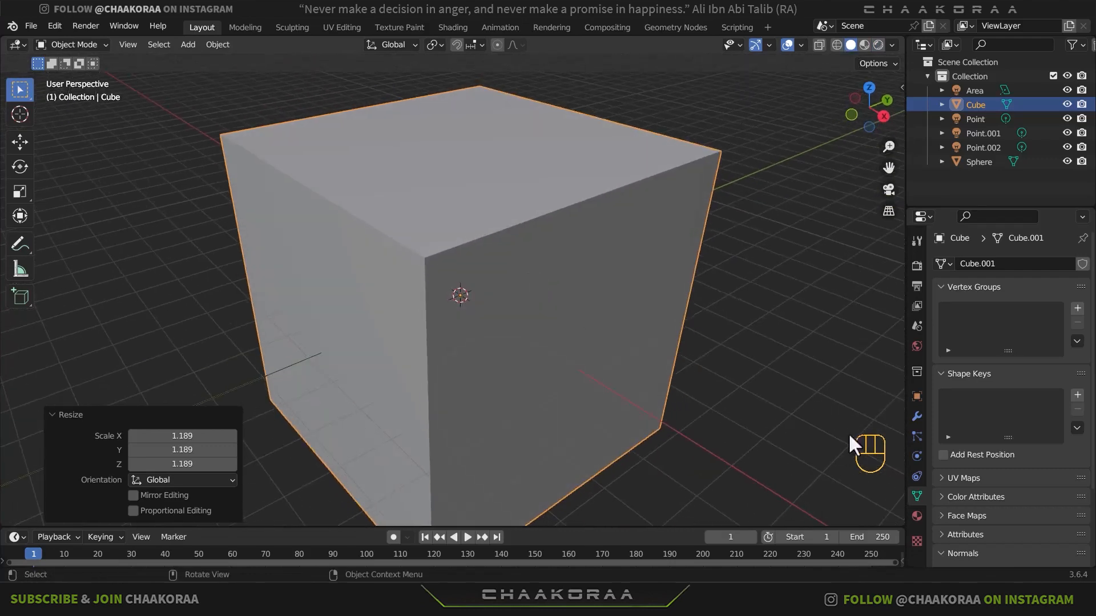
left_click(910, 394)
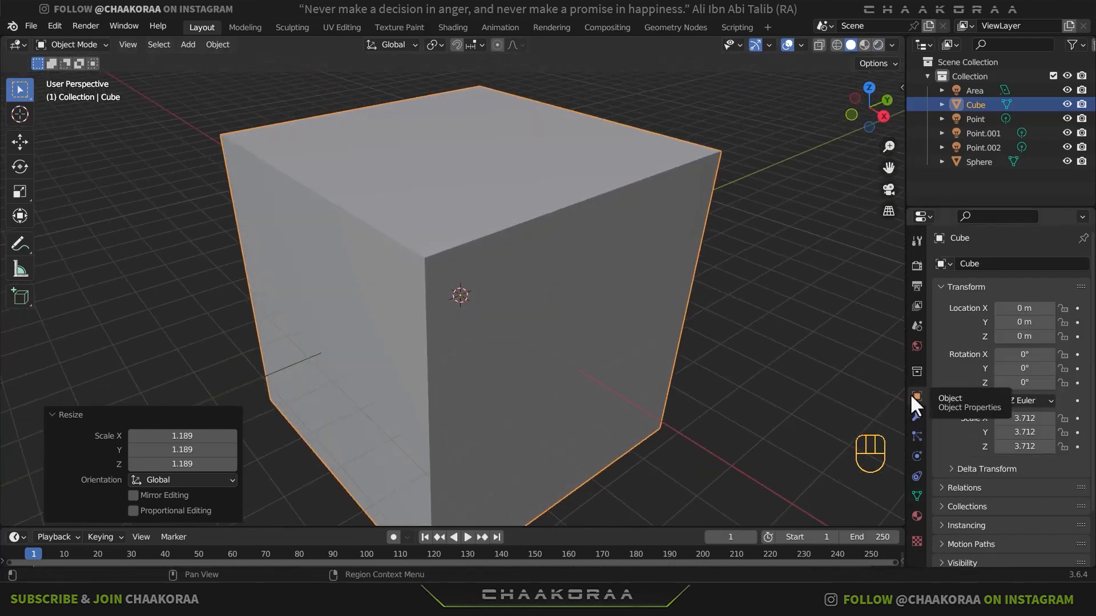
scroll(1016, 512, "down", 3)
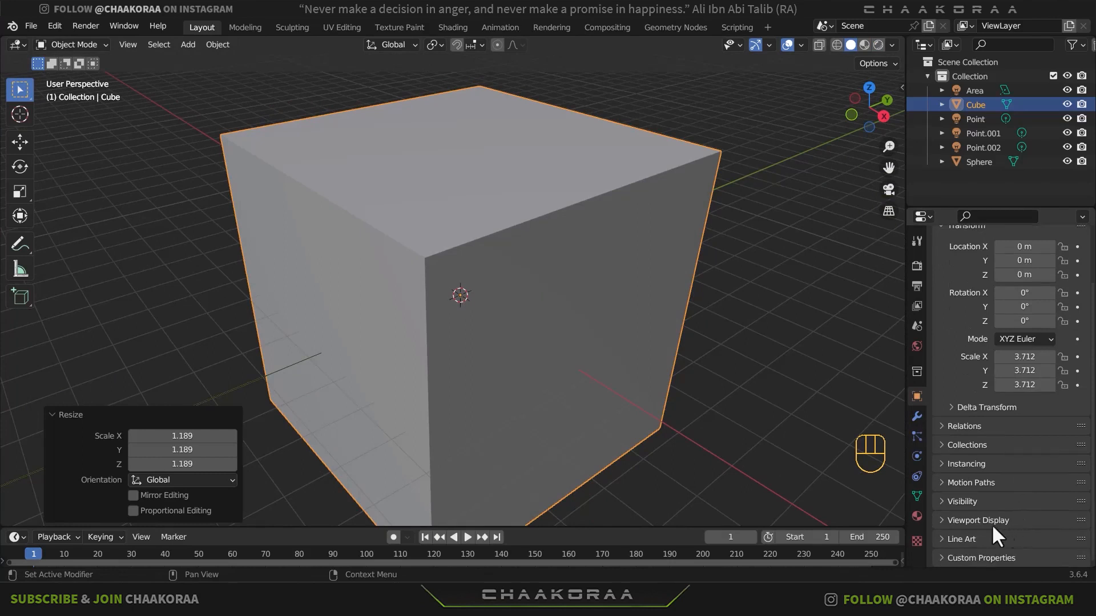
left_click(947, 521)
scroll(1001, 512, "down", 8)
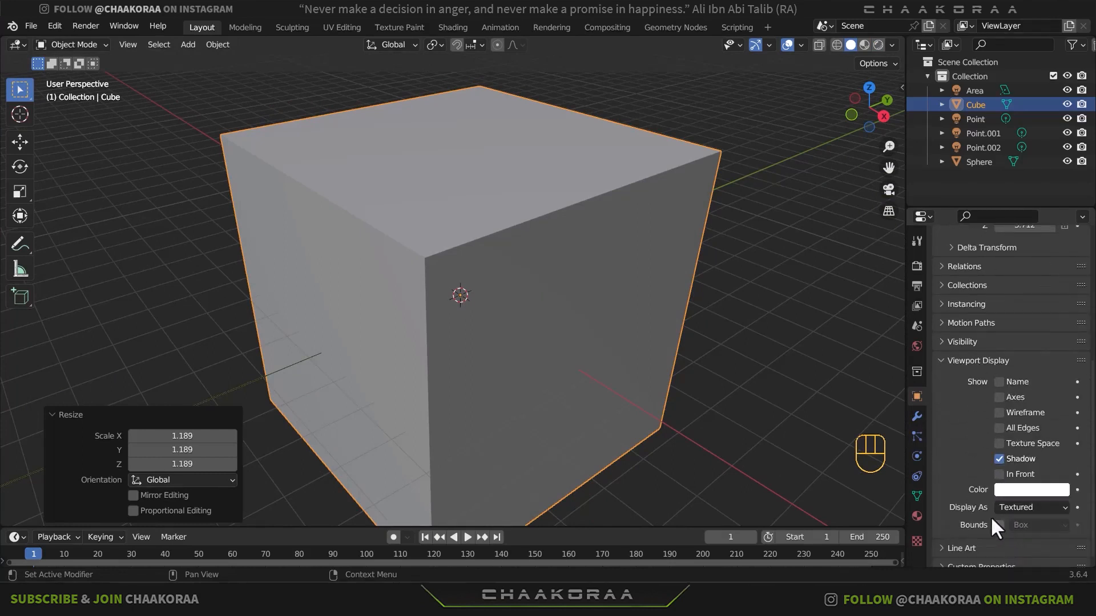
left_click(1022, 507)
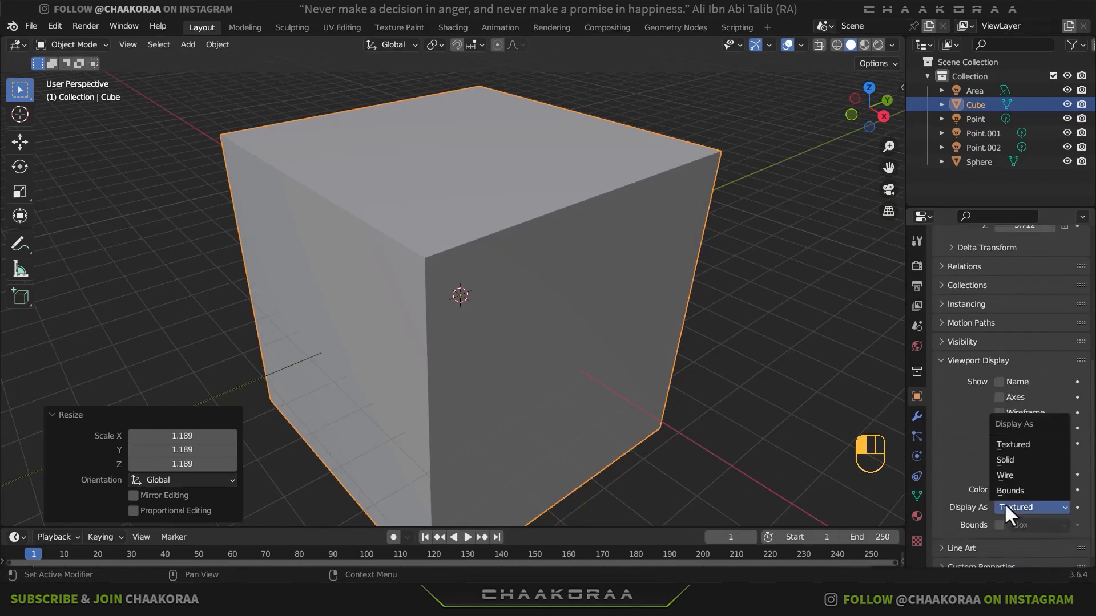
left_click(1023, 474)
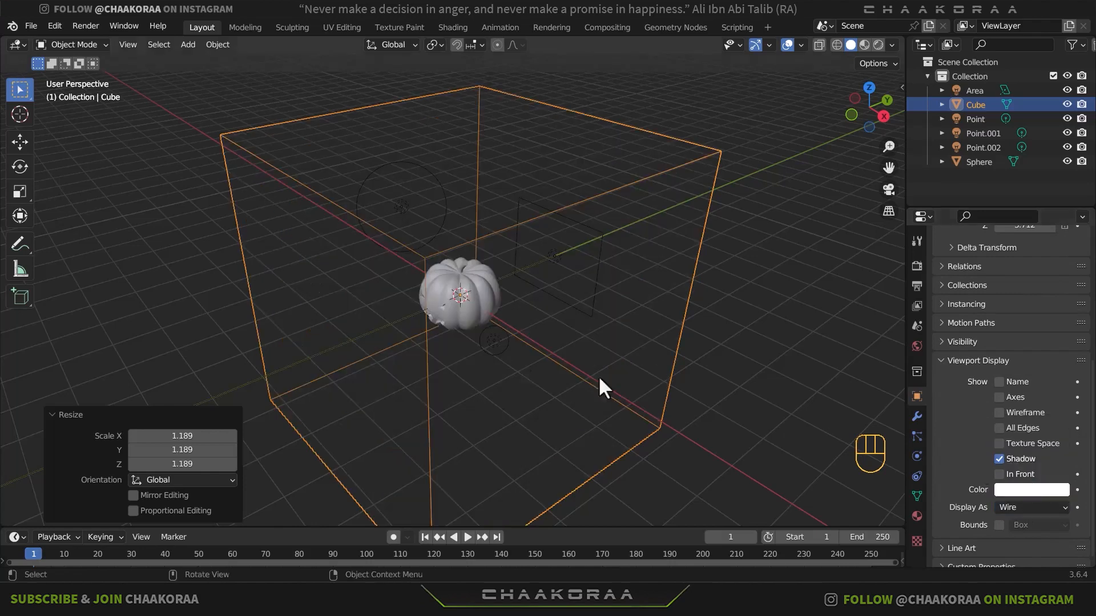
- Scale the wireframe cube up by about 1.045 and switch the viewport to rendered shading
key("s")
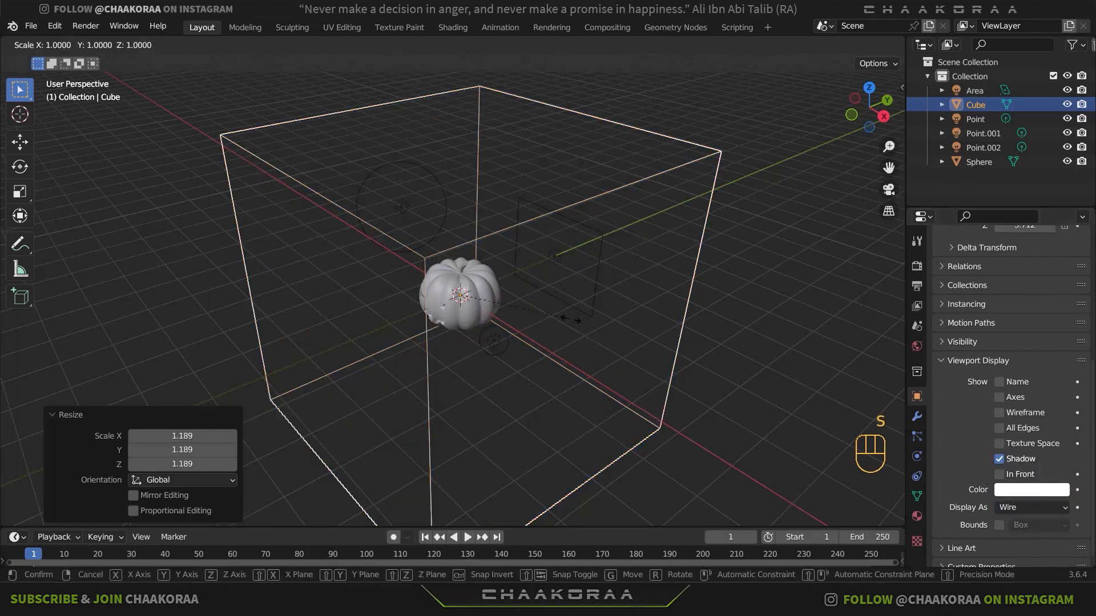
left_click(749, 105)
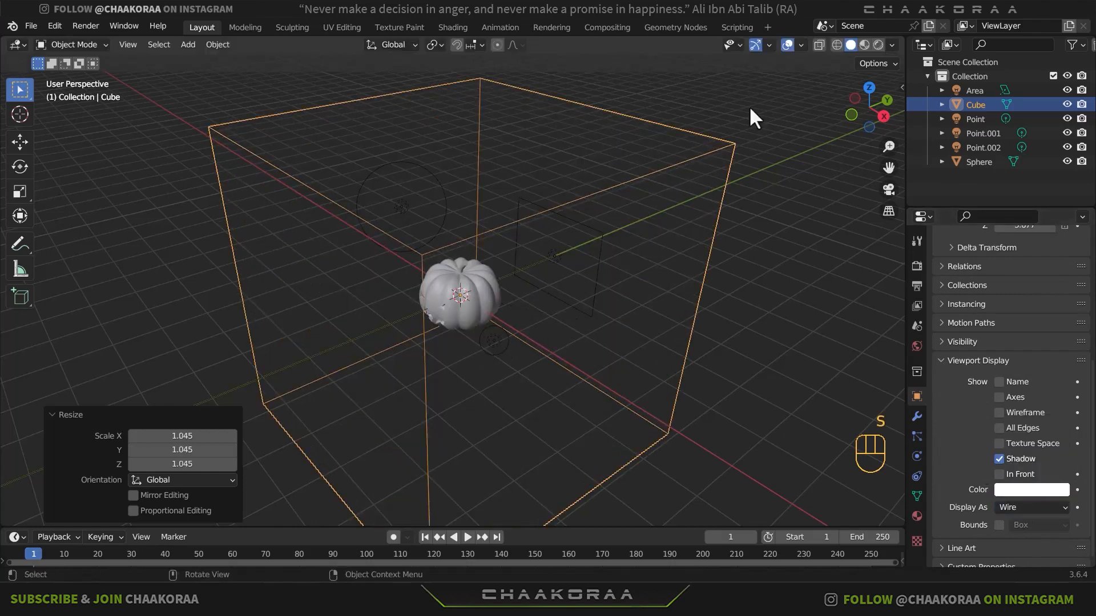
left_click(878, 44)
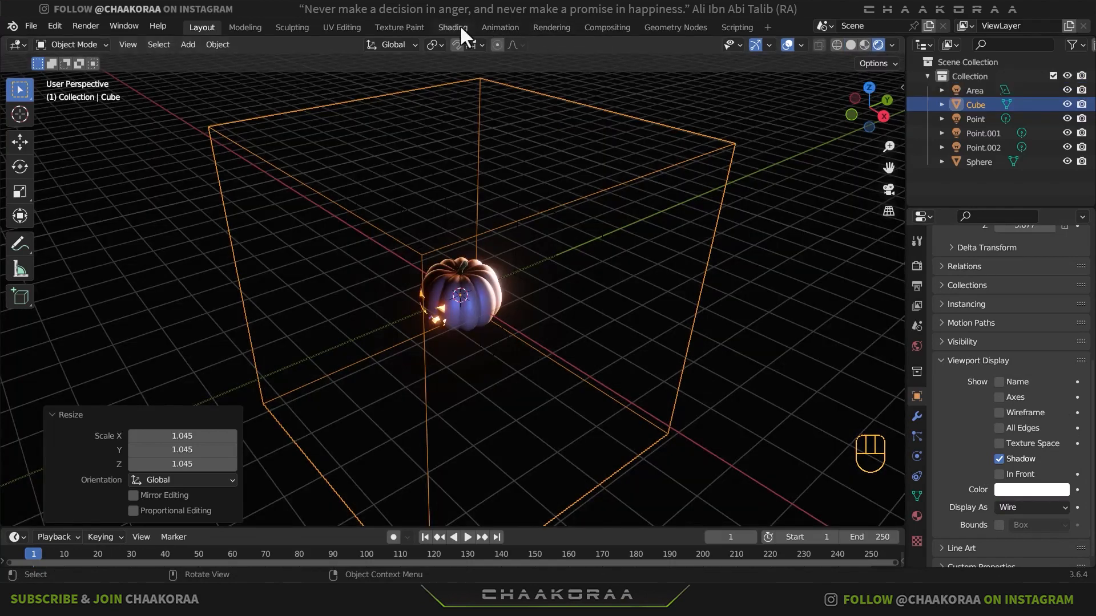
- In the Shading workspace, create a new material for the cube and name it Volume
left_click(457, 27)
left_click(872, 44)
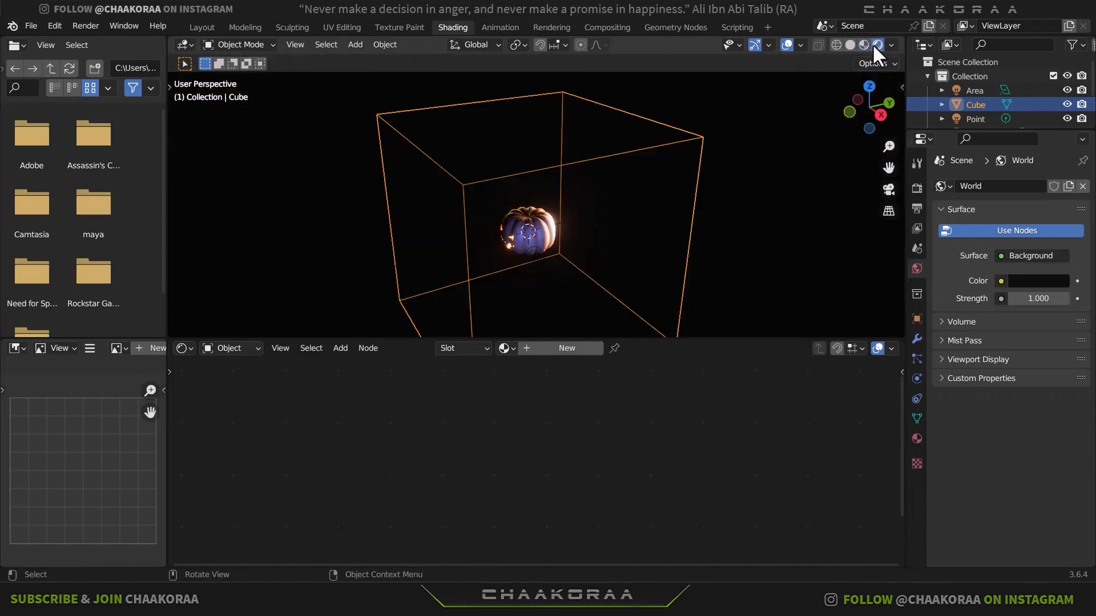
middle_click_drag(561, 245, 631, 244)
scroll(628, 252, "up", 3)
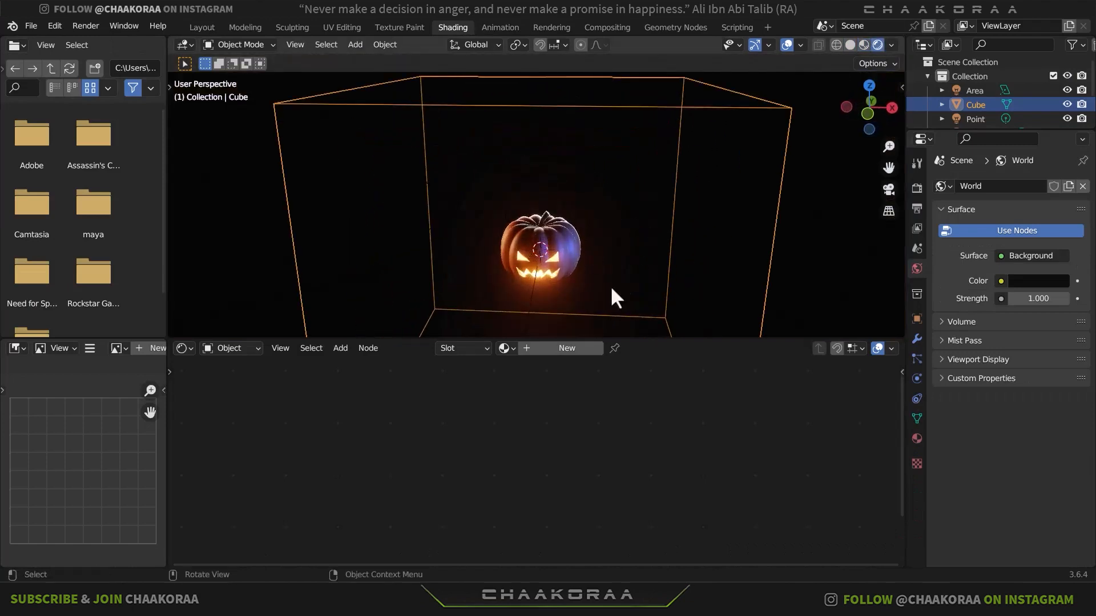
left_click(570, 349)
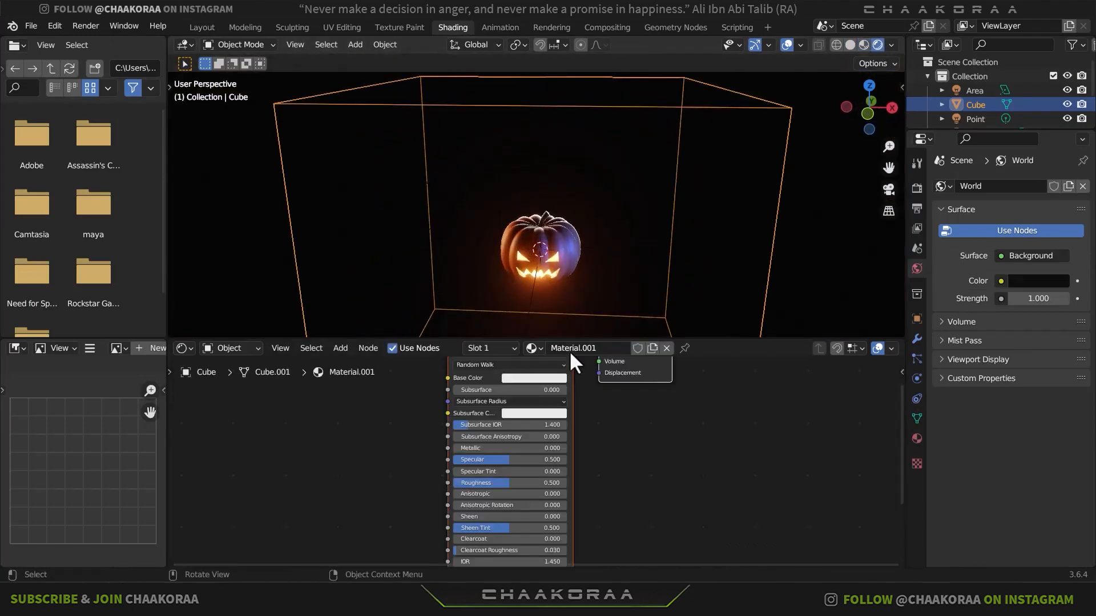
double_click(584, 348)
type("Volume")
key("Return")
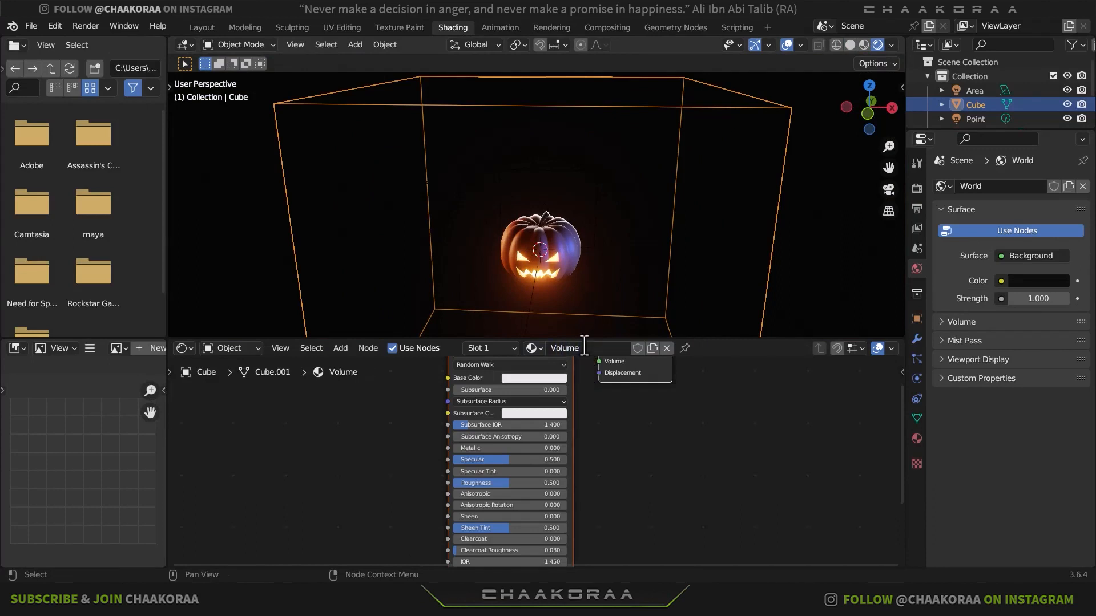
- Replace the Principled BSDF with a Principled Volume node and connect it to the Material Output's Volume input
middle_click_drag(573, 411, 638, 496)
left_click(603, 412)
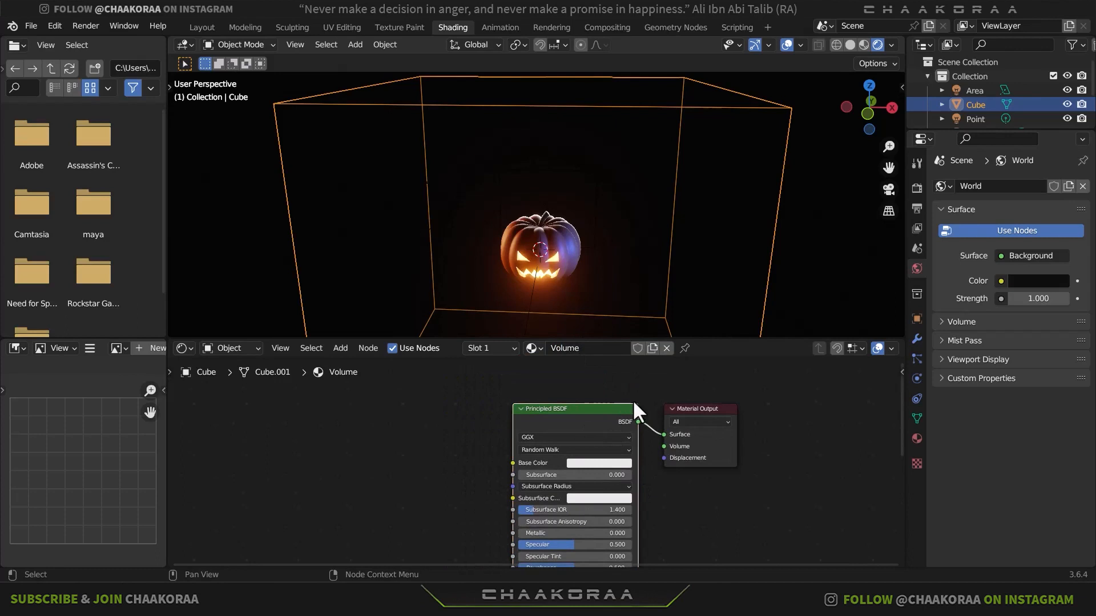
key("x")
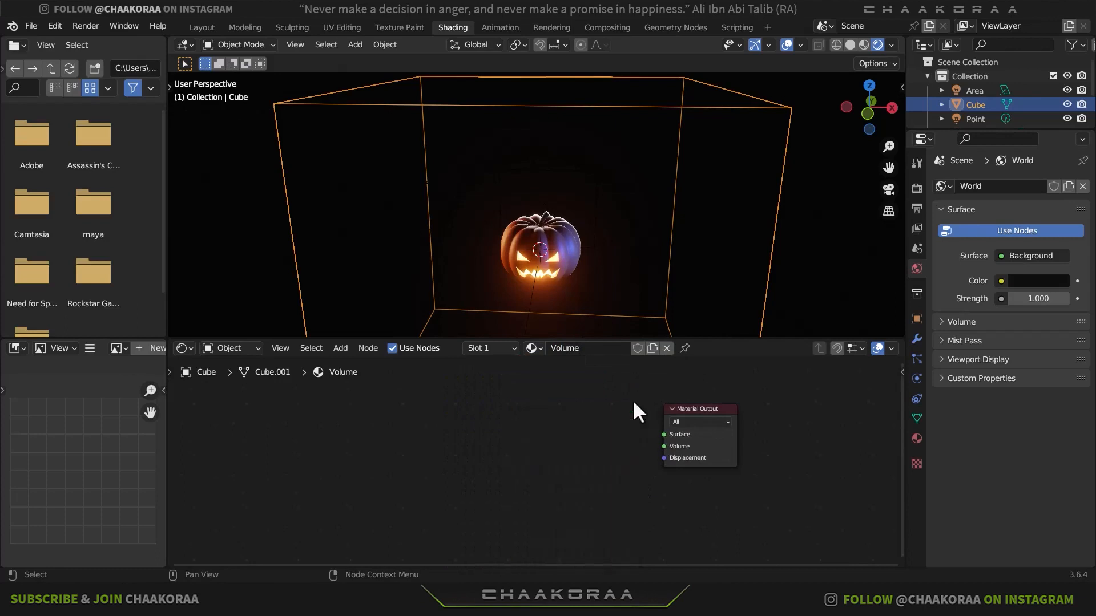
key("shift+a")
left_click(578, 415)
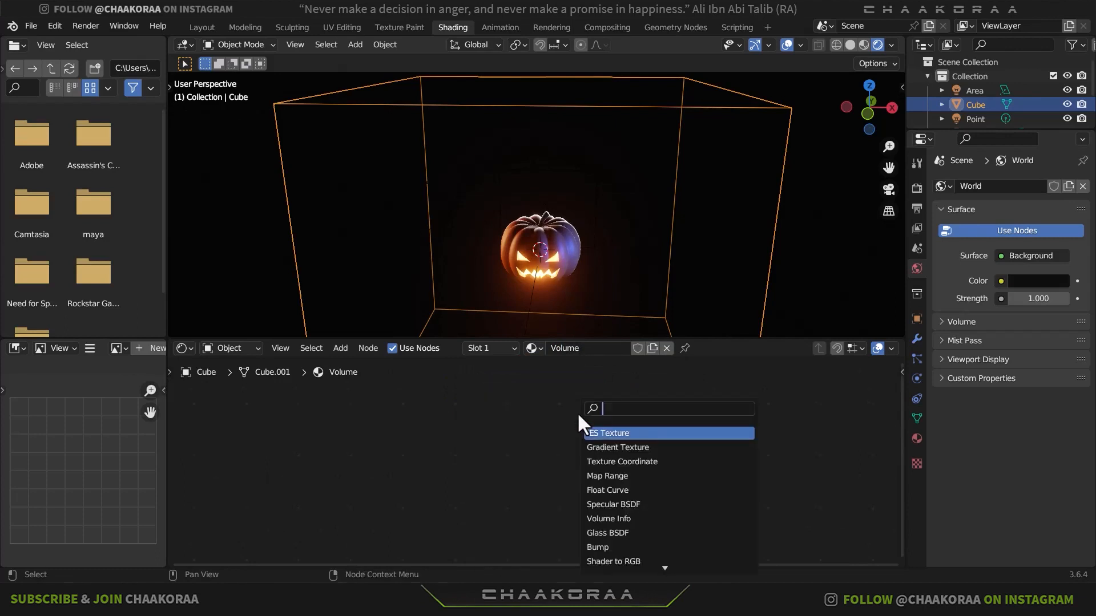
type("volum")
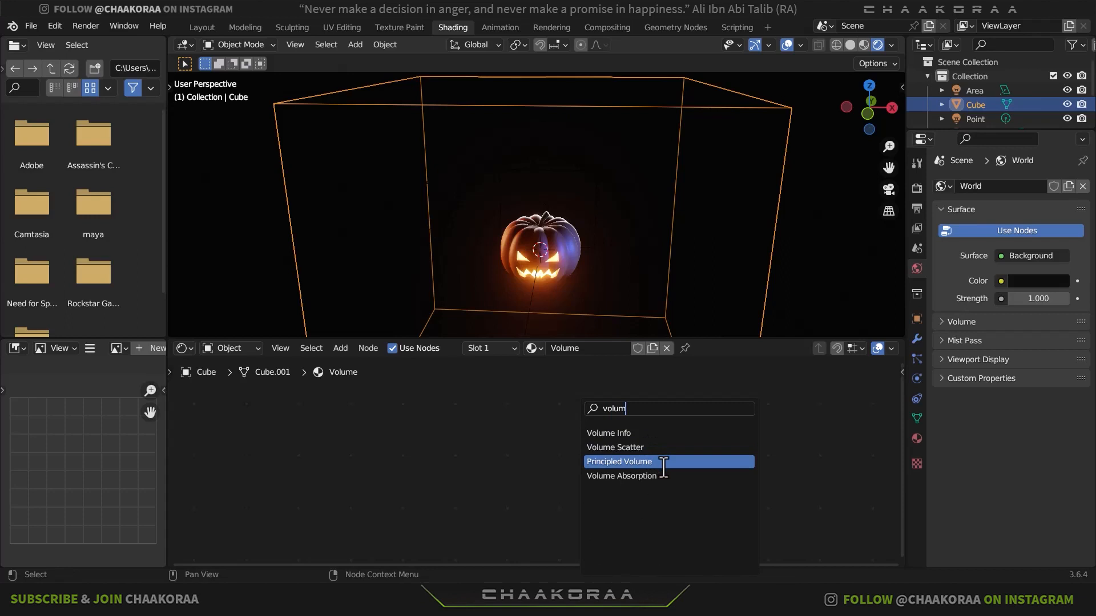
left_click(663, 467)
left_click(560, 487)
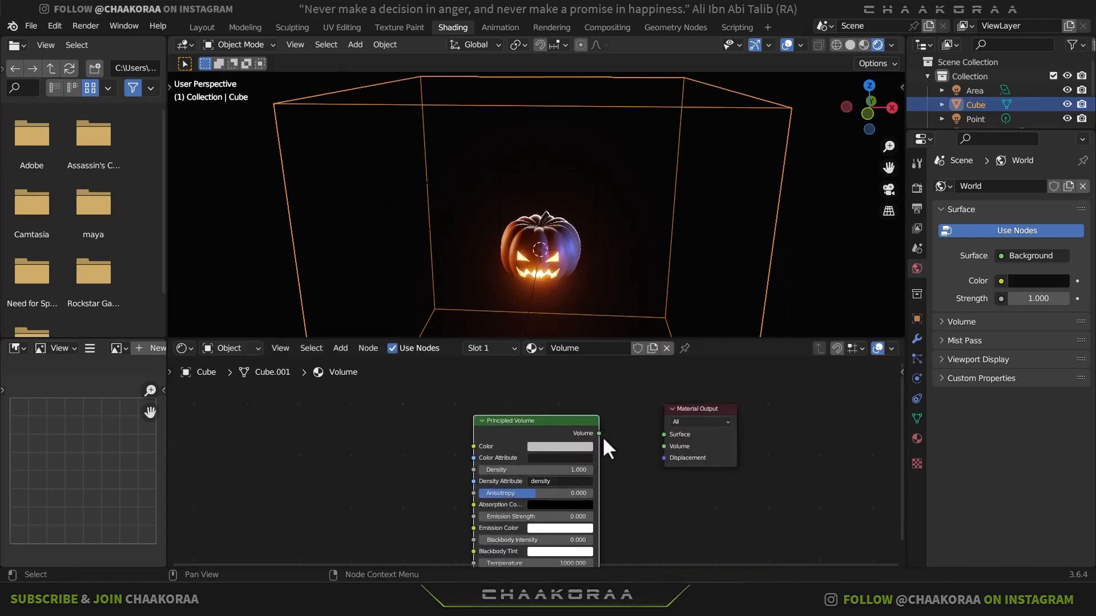
left_click_drag(599, 433, 664, 447)
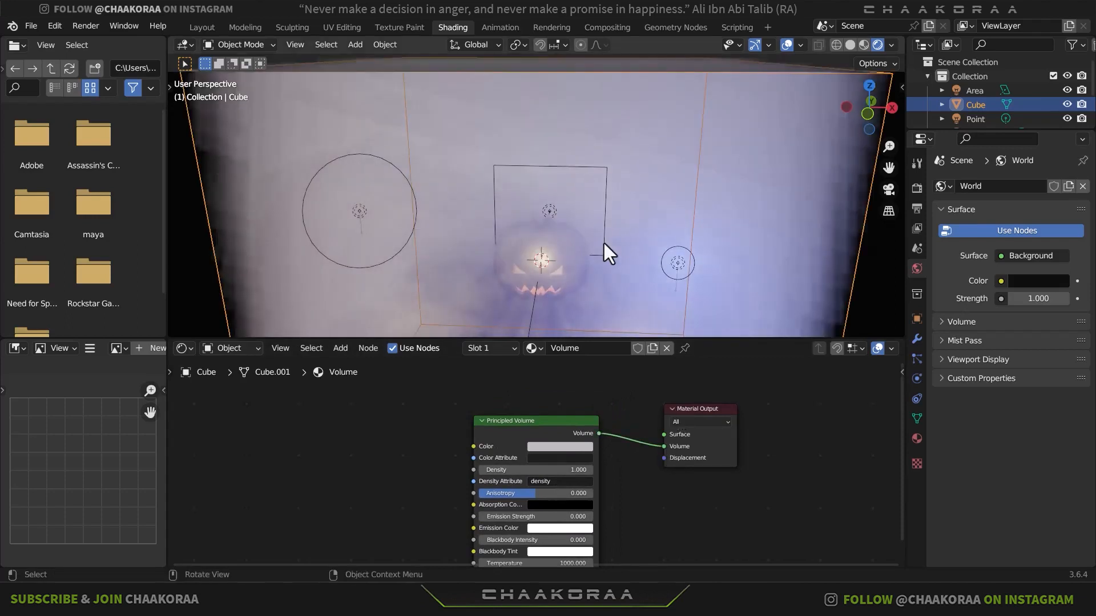
- Lower the Principled Volume's density to 0.010
middle_click_drag(648, 460, 707, 435)
scroll(588, 450, "up", 2)
scroll(594, 449, "up", 2)
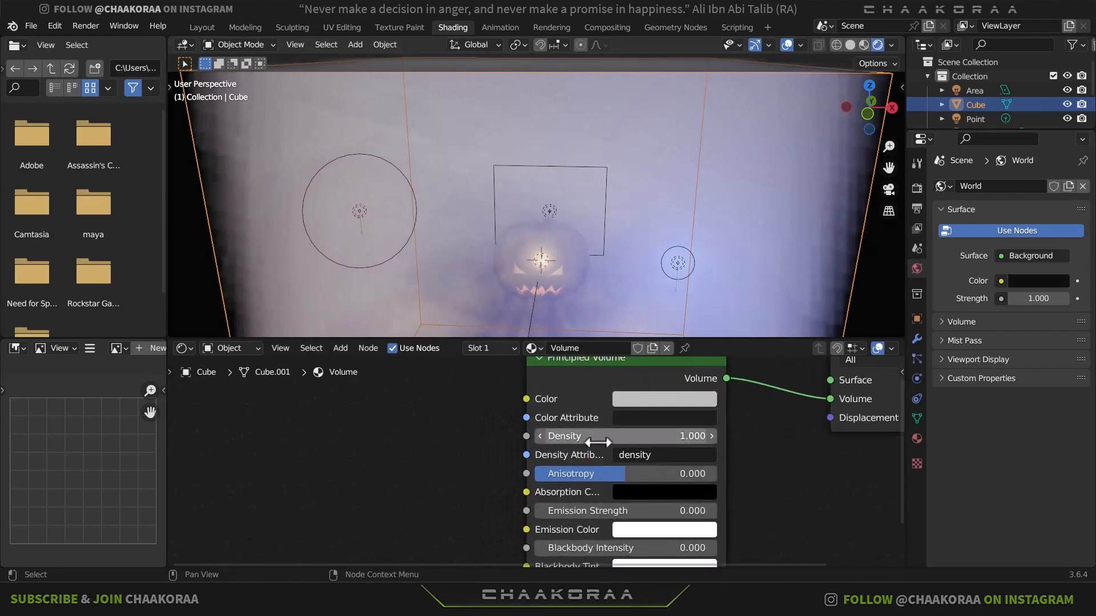
left_click(607, 438)
type("0.17")
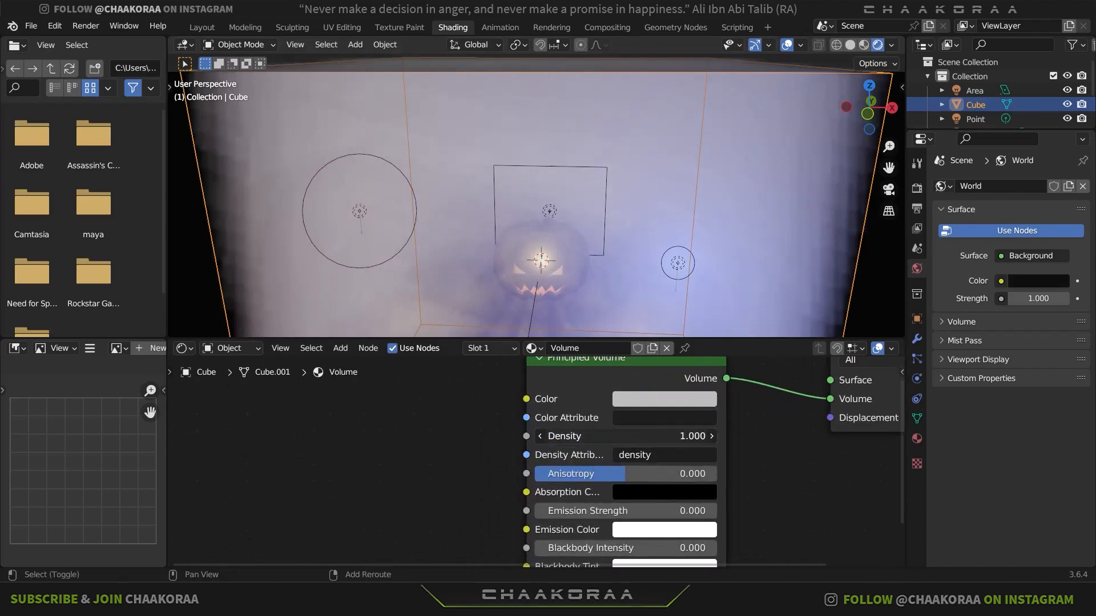
key("Return")
left_click_drag(582, 437, 561, 437)
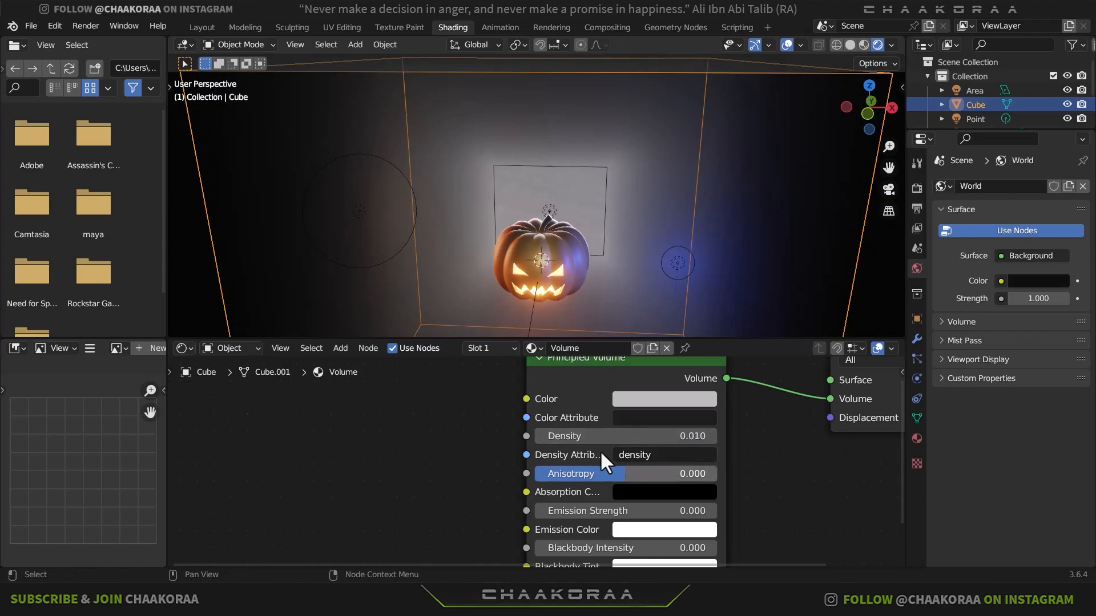
middle_click_drag(635, 408, 661, 436)
- Return to the Layout workspace and inspect the pumpkin in the volume fog from the front
middle_click_drag(616, 320, 548, 248)
left_click(201, 27)
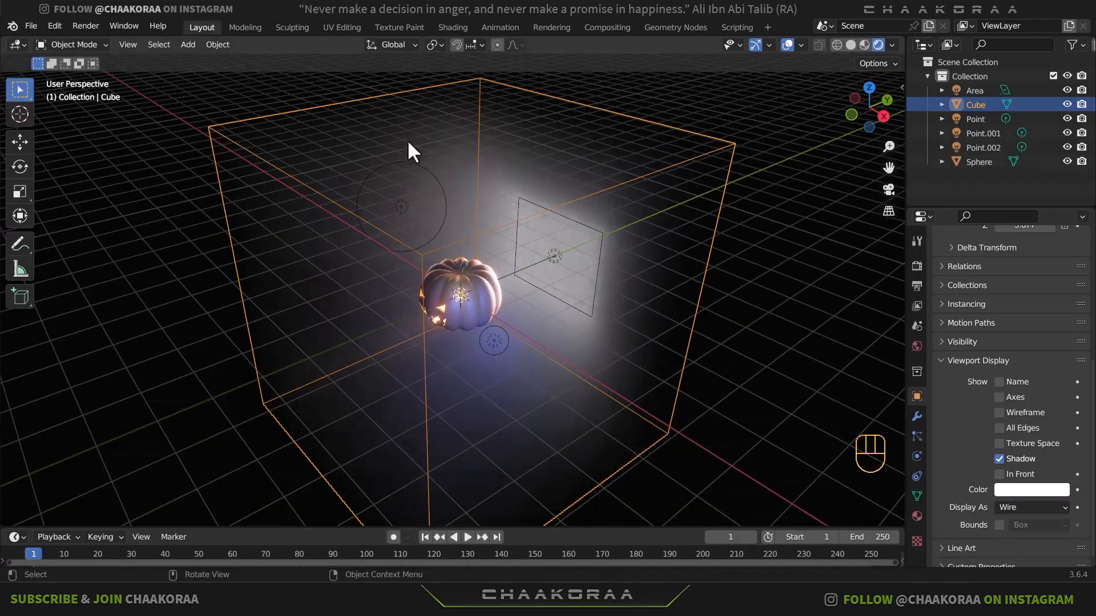
key("KP_1")
middle_click_drag(501, 244, 491, 299)
scroll(491, 299, "up", 4)
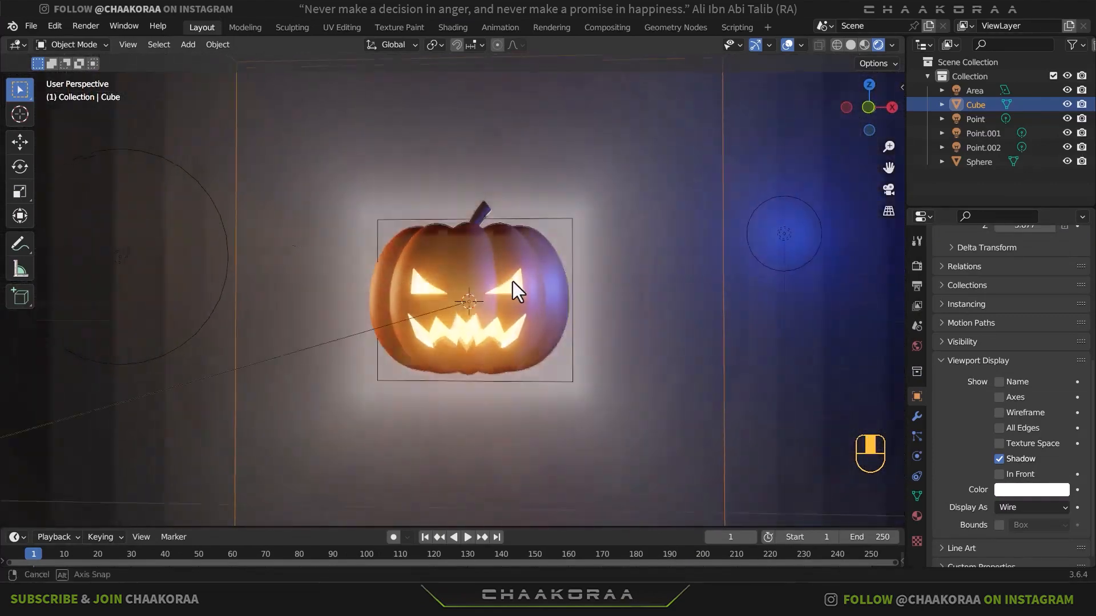
- In the Shading workspace, add a Noise Texture node beside the Principled Volume in the cube's Volume material
scroll(515, 284, "up", 3)
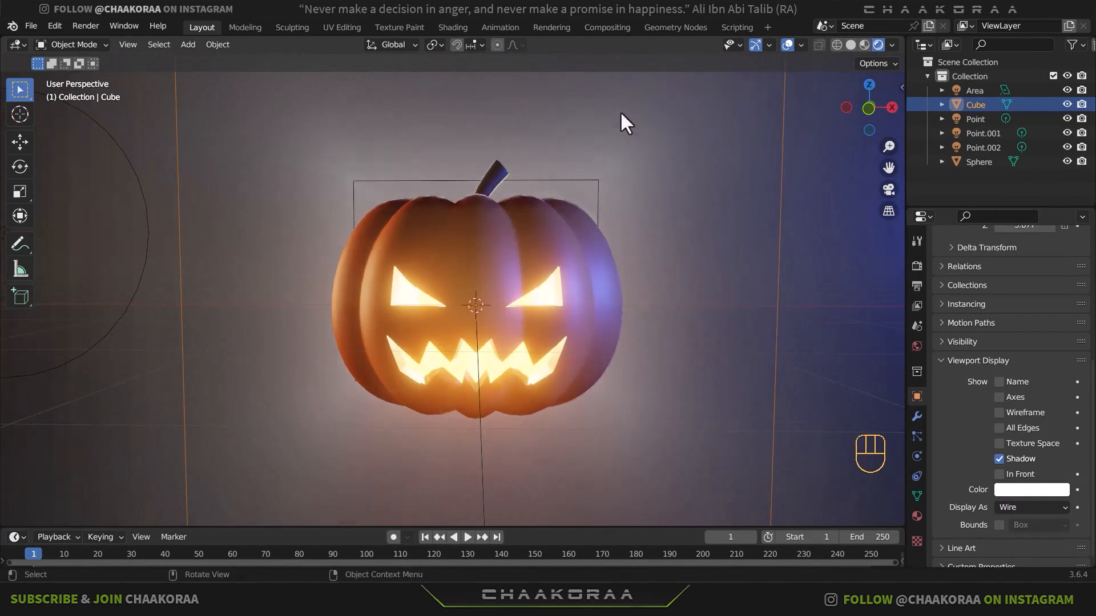
left_click(460, 27)
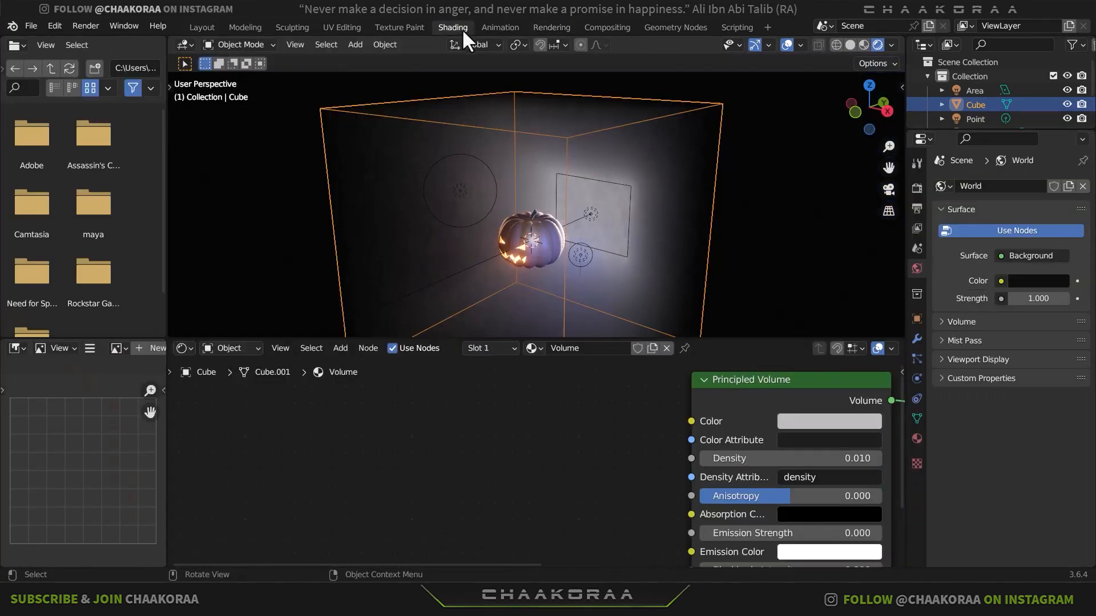
middle_click_drag(510, 438, 579, 445)
scroll(574, 444, "down", 3)
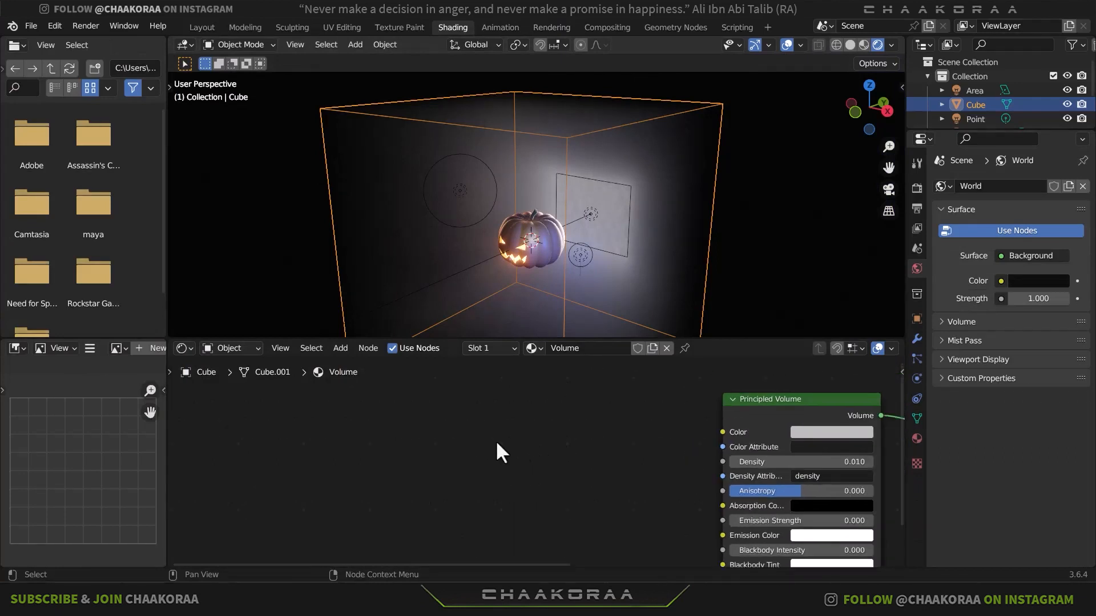
key("shift+a")
left_click(472, 415)
type("no")
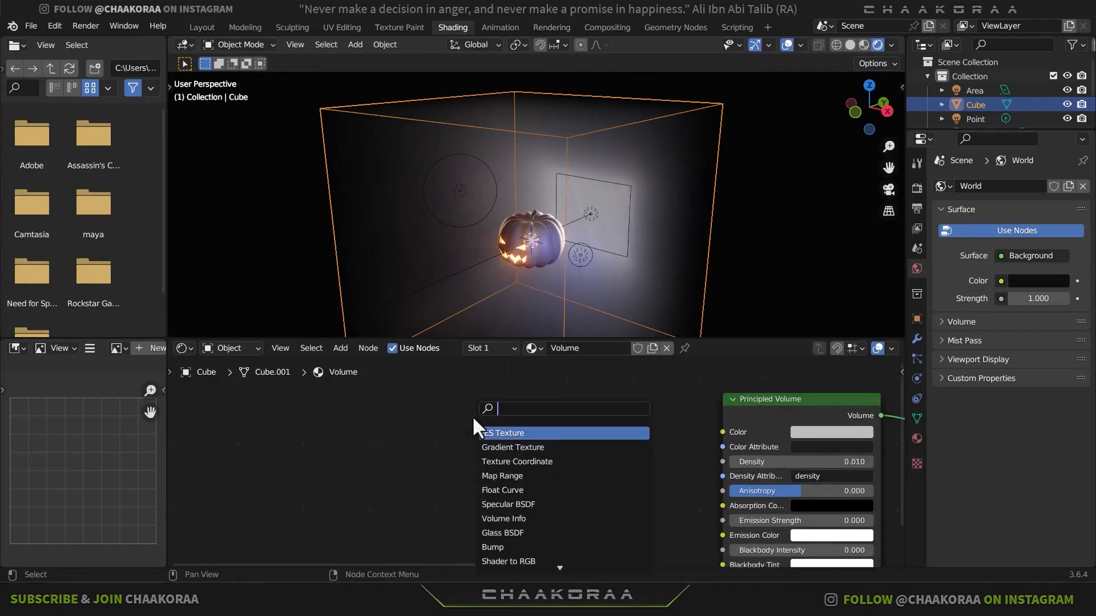
type("ise")
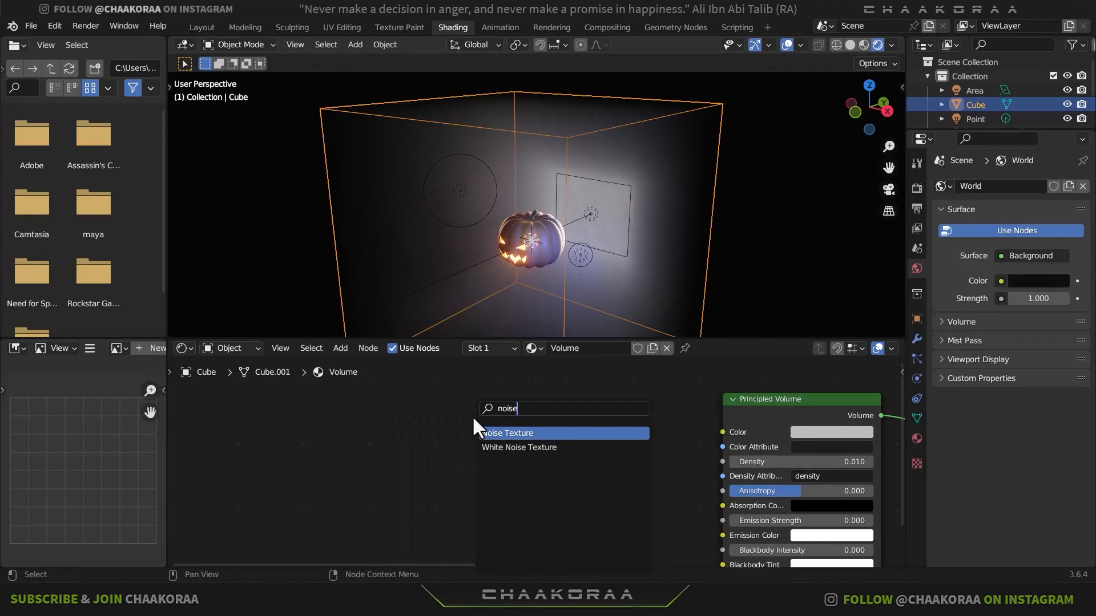
key("Return")
left_click(464, 450)
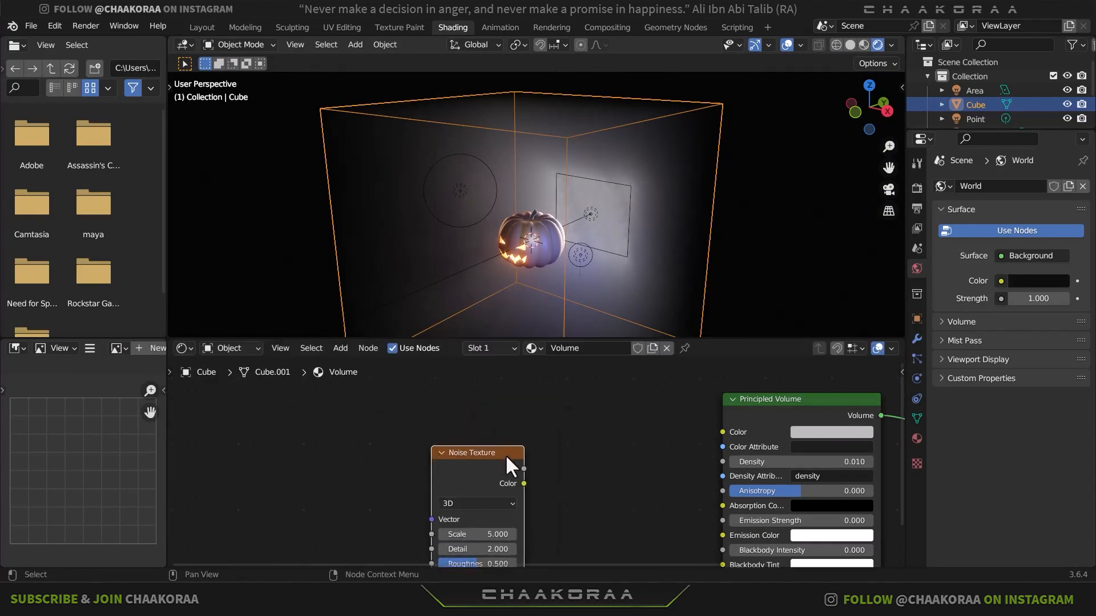
middle_click_drag(505, 454, 575, 419)
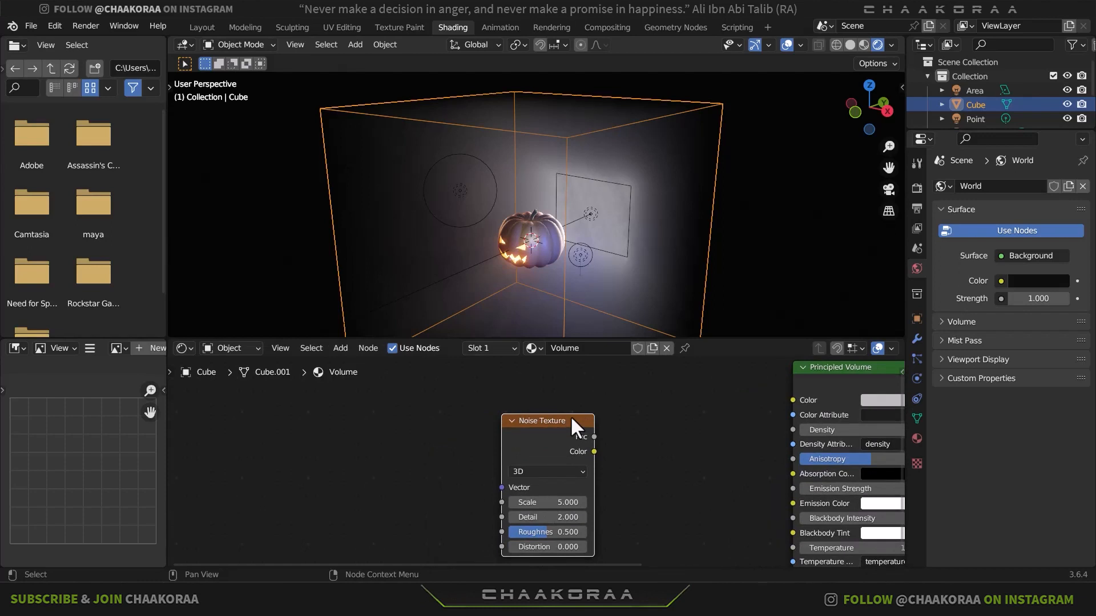
- Add Texture Coordinate and Mapping nodes to the Noise Texture and connect the Object output to the Mapping's Vector input
left_click(57, 25)
key("ctrl")
key("ctrl+t")
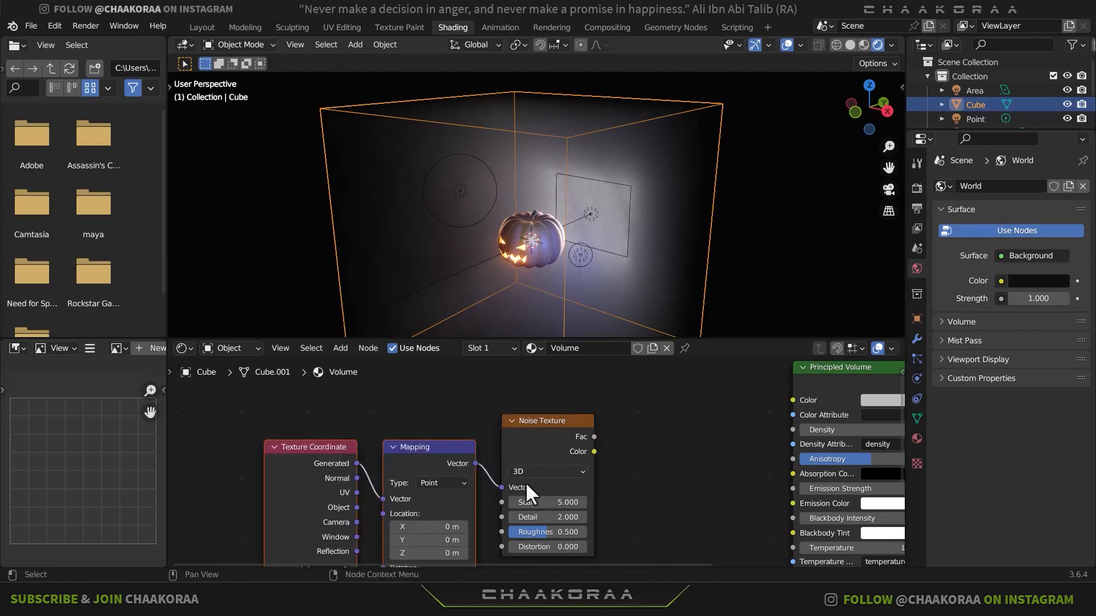
middle_click_drag(518, 432, 611, 390)
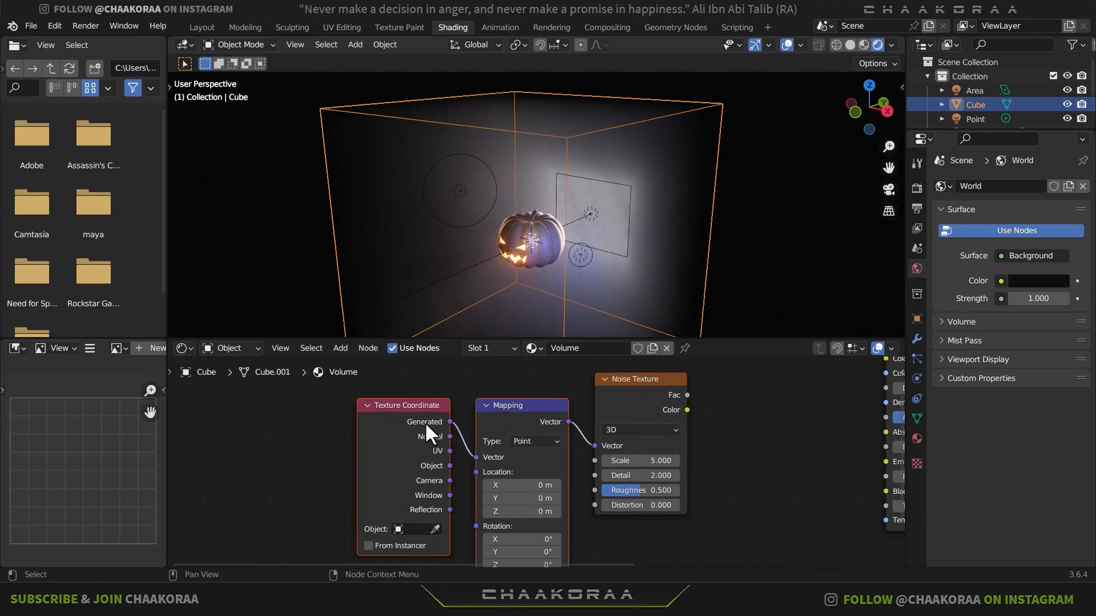
left_click_drag(448, 465, 475, 457)
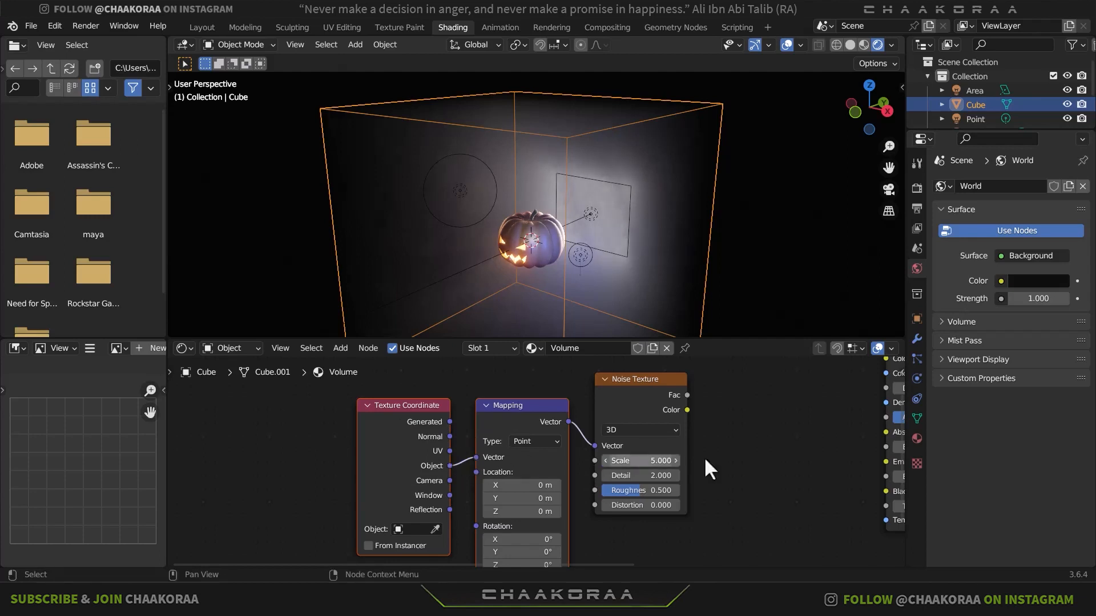
- Add a Color Ramp node between the Noise Texture and the Principled Volume
middle_click_drag(703, 456, 560, 460)
key("shift+a")
type("co")
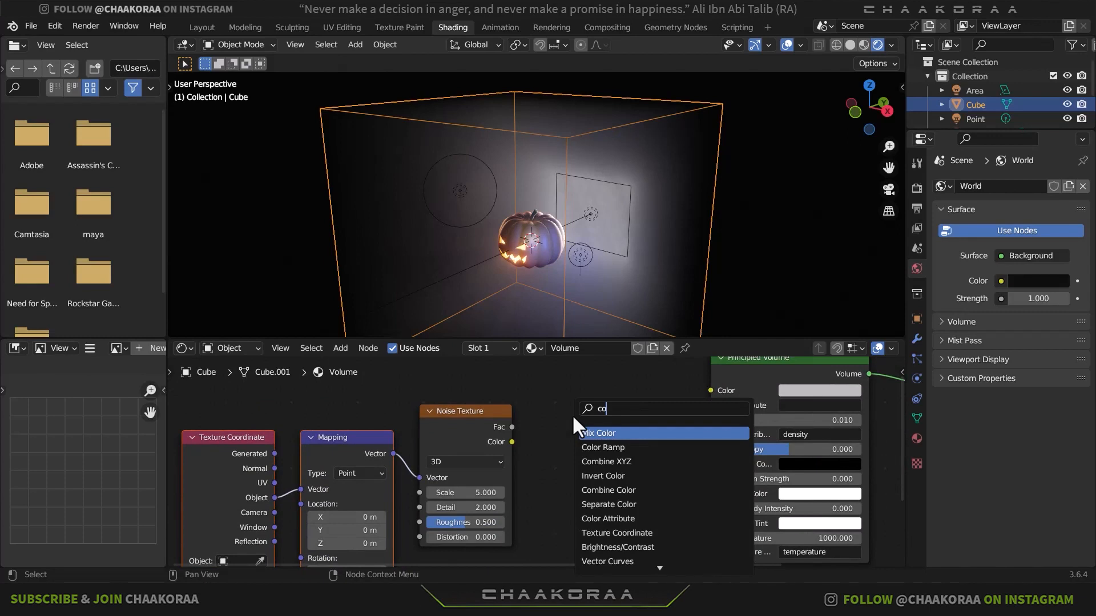
type("lo")
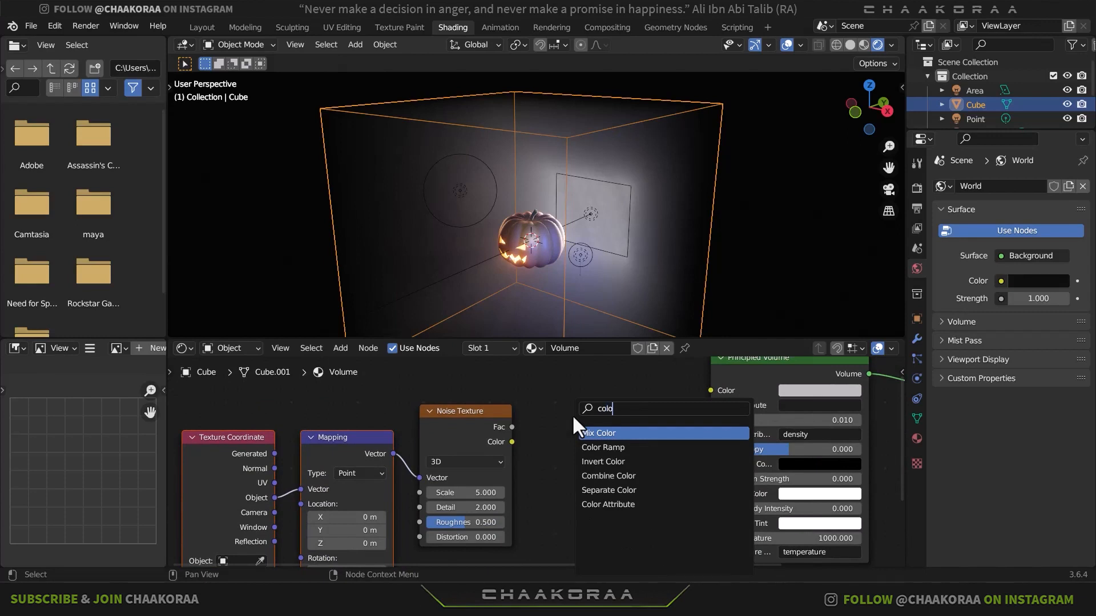
key("Down")
key("Return")
left_click(522, 426)
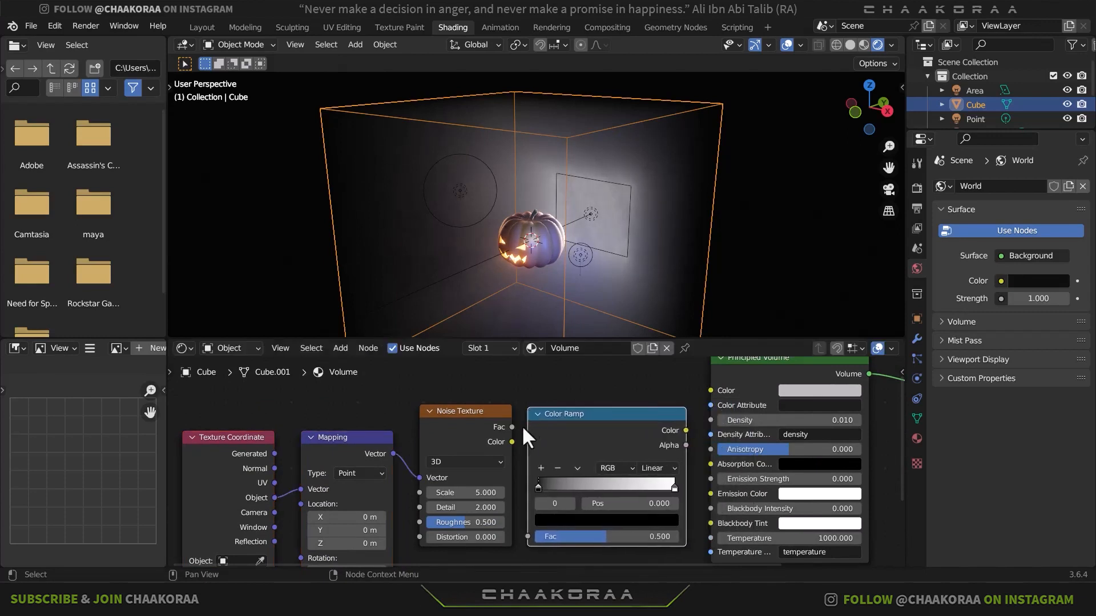
middle_click_drag(524, 444, 556, 416)
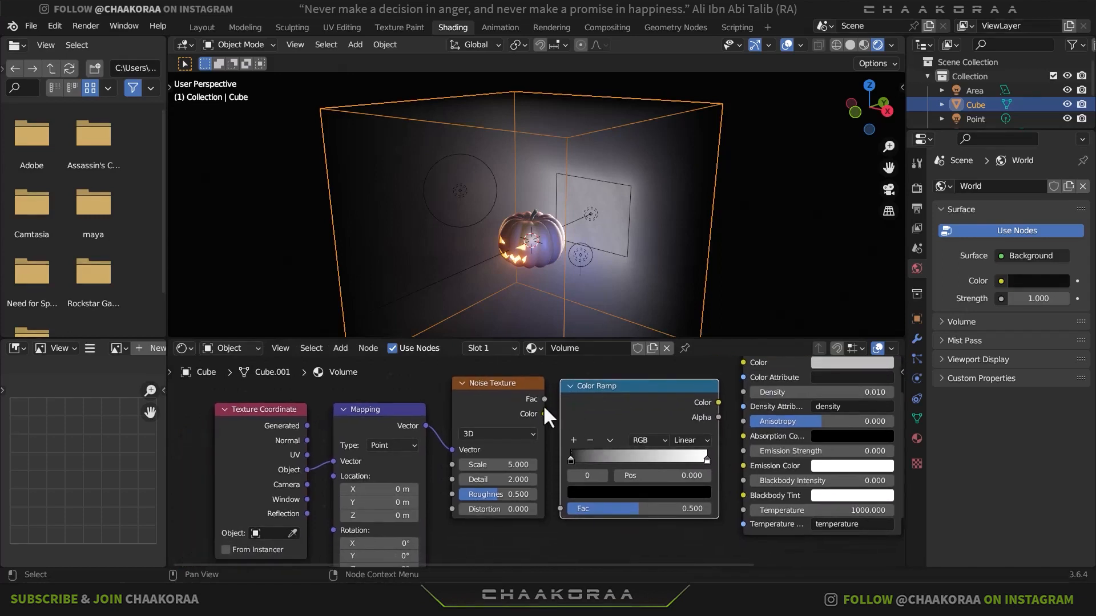
- Connect the Noise Texture's Fac to the Color Ramp's Fac, and the ramp's Color output to the Principled Volume's Color
left_click_drag(544, 399, 560, 509)
middle_click_drag(722, 435, 629, 503)
left_click_drag(624, 472, 541, 430)
left_click_drag(631, 427, 649, 431)
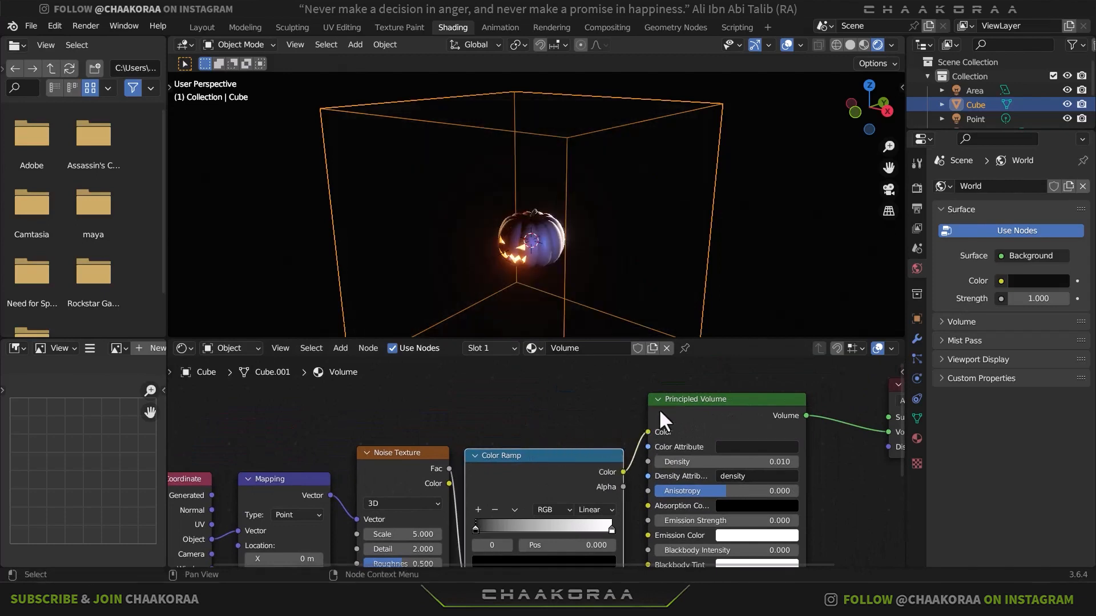
middle_click_drag(591, 457, 641, 452)
- Move the Color Ramp's black stop inward and its white stop to position 0.727, and darken the white stop to grey
middle_click_drag(603, 252, 626, 145)
scroll(629, 255, "up", 2)
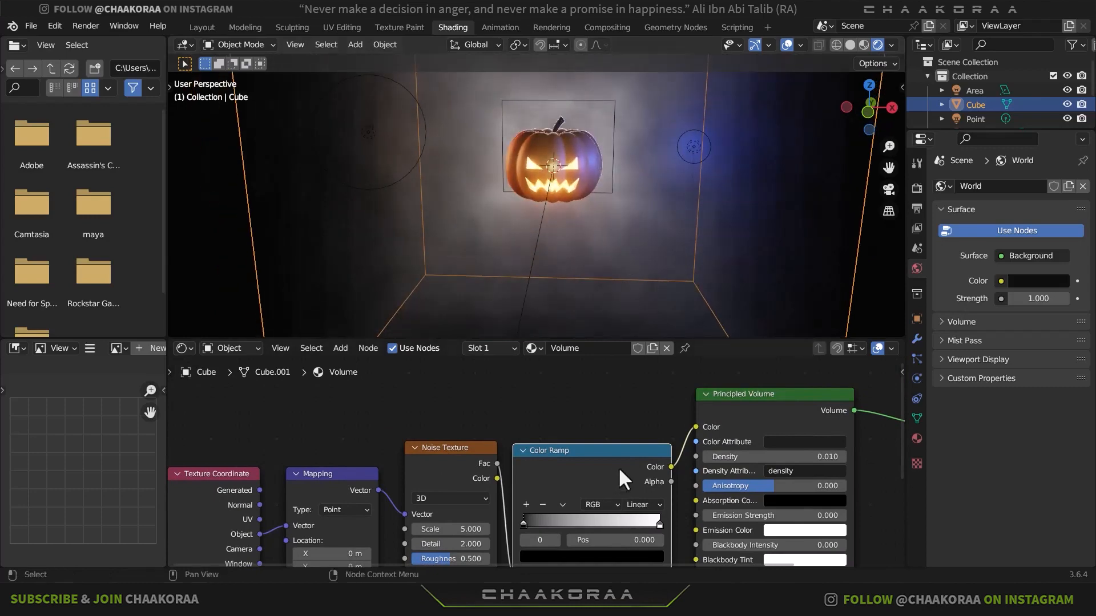
middle_click_drag(608, 492, 619, 436)
scroll(543, 458, "up", 3)
left_click_drag(532, 472, 573, 472)
left_click_drag(708, 474, 660, 471)
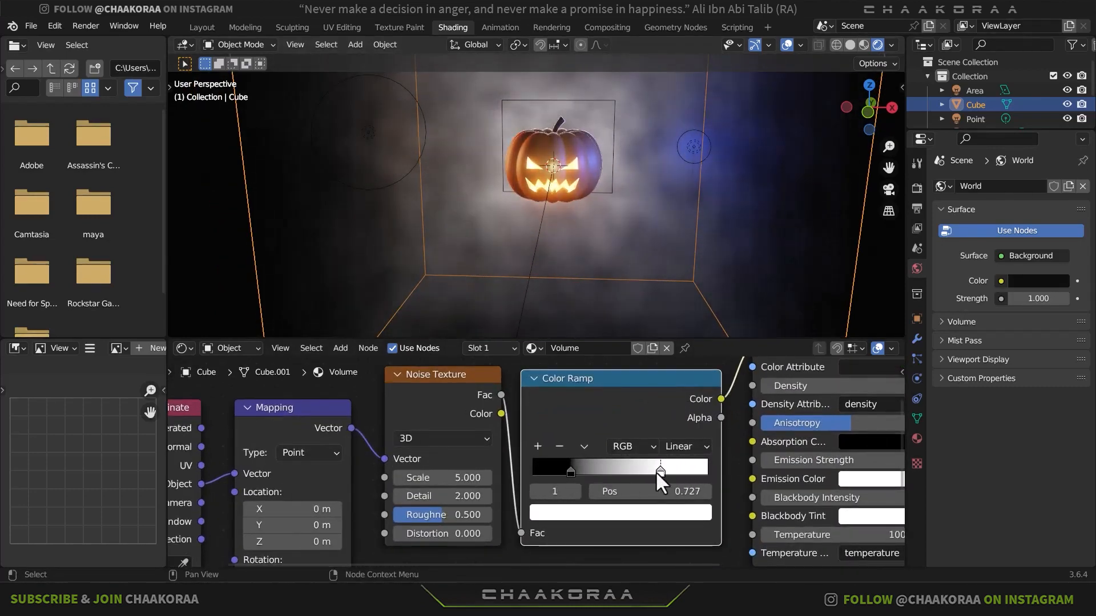
left_click(657, 511)
left_click_drag(672, 277, 672, 323)
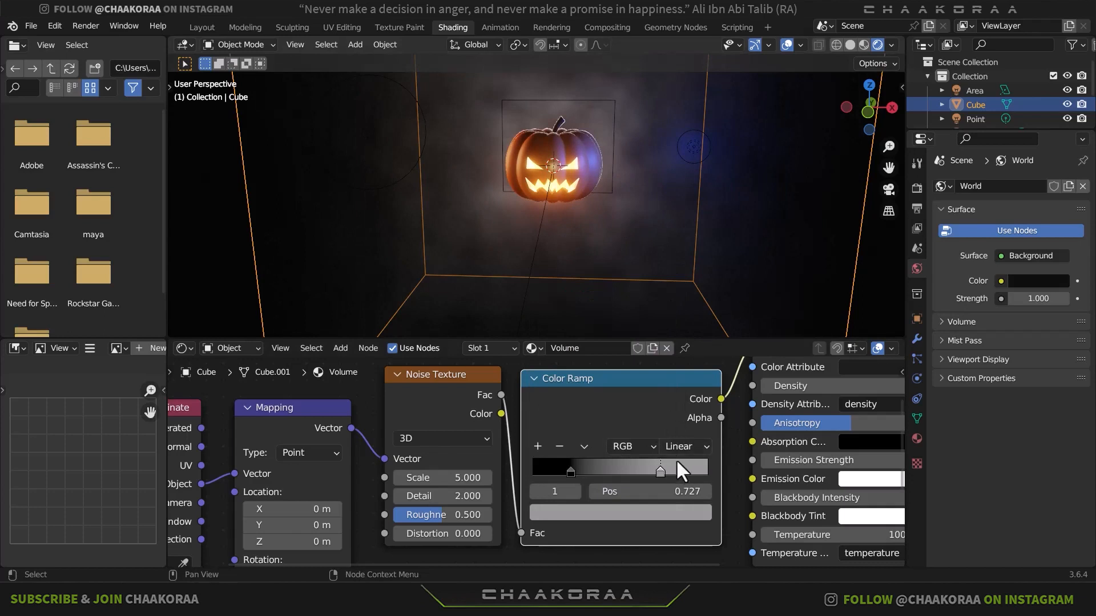
- Move the Color Ramp's black stop to position 0.364 and set the Noise Texture's scale to 2.300
left_click_drag(570, 470, 597, 470)
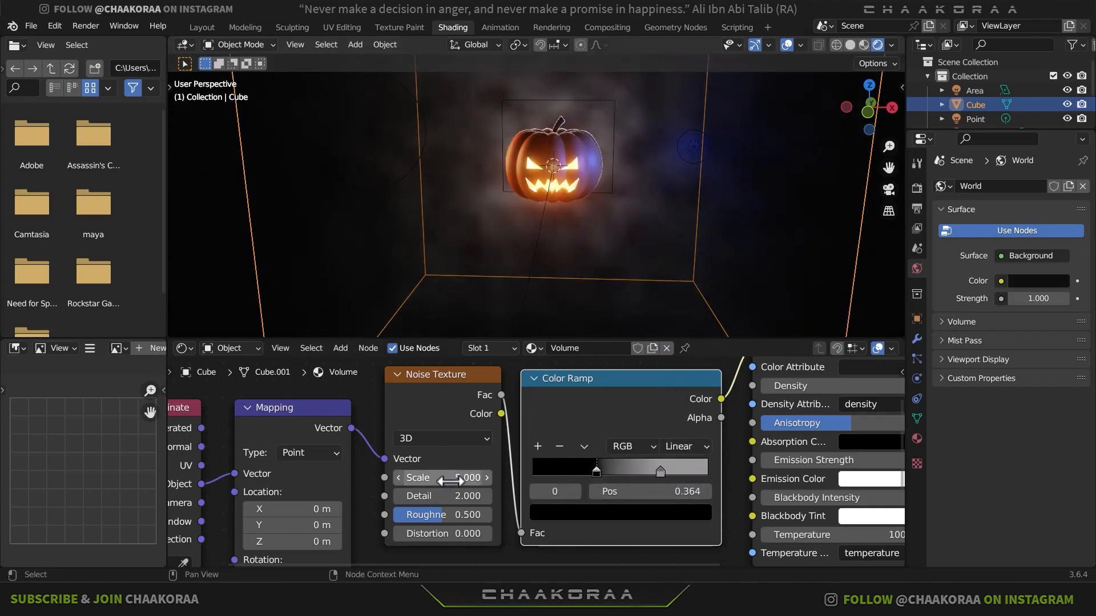
left_click_drag(442, 478, 470, 479, "shift")
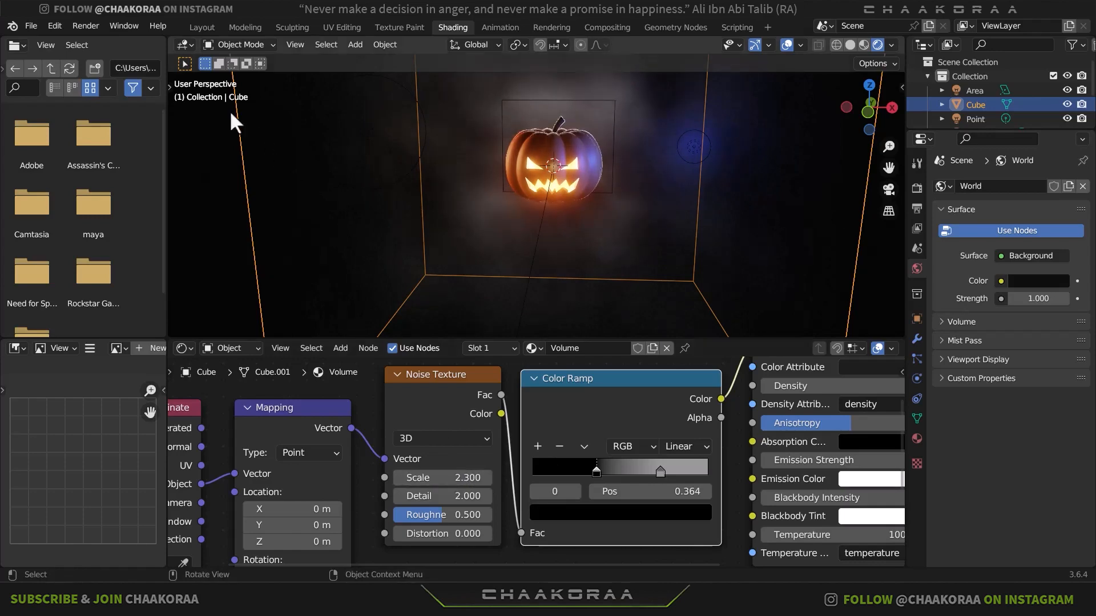
- In the Layout workspace, enlarge the area light behind the pumpkin to a scale of about 4.66 × 3.88 × 4.66
left_click(201, 27)
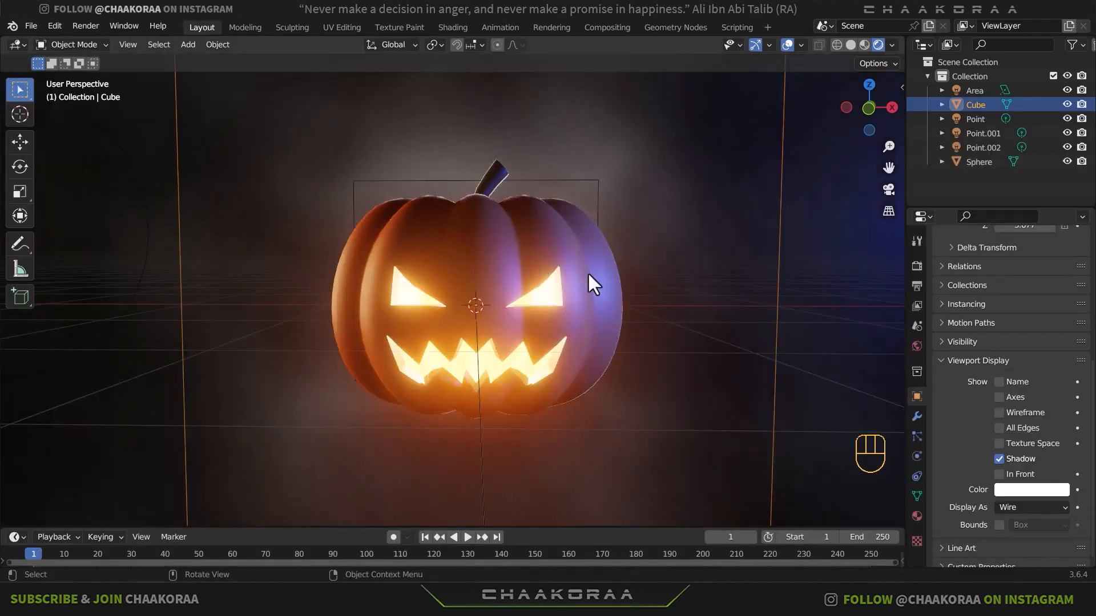
scroll(599, 220, "down", 2)
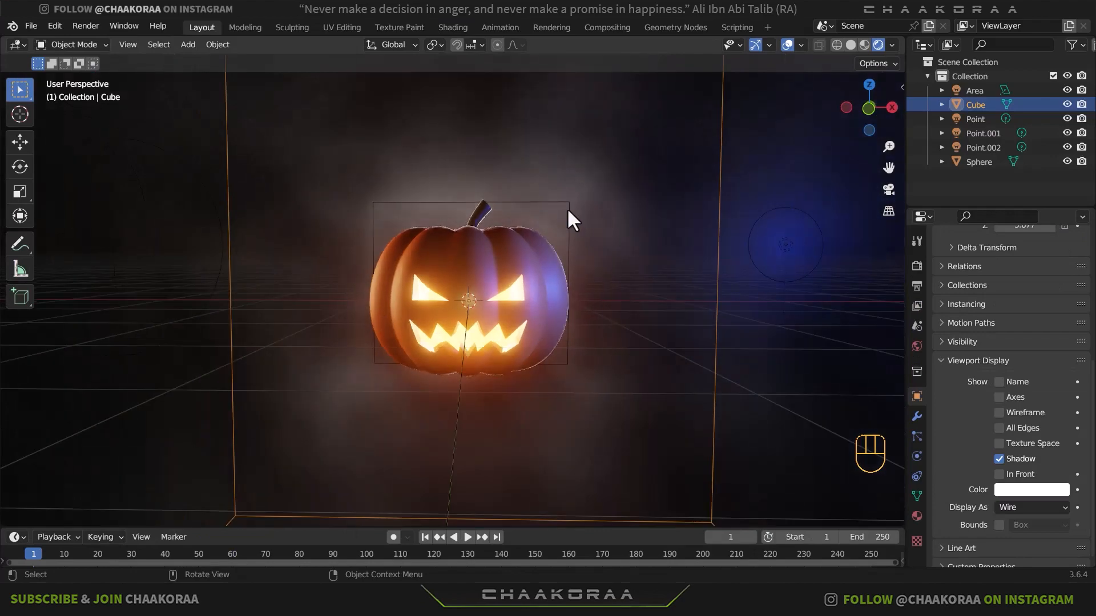
left_click(581, 215)
key("s")
left_click(610, 207)
key("s")
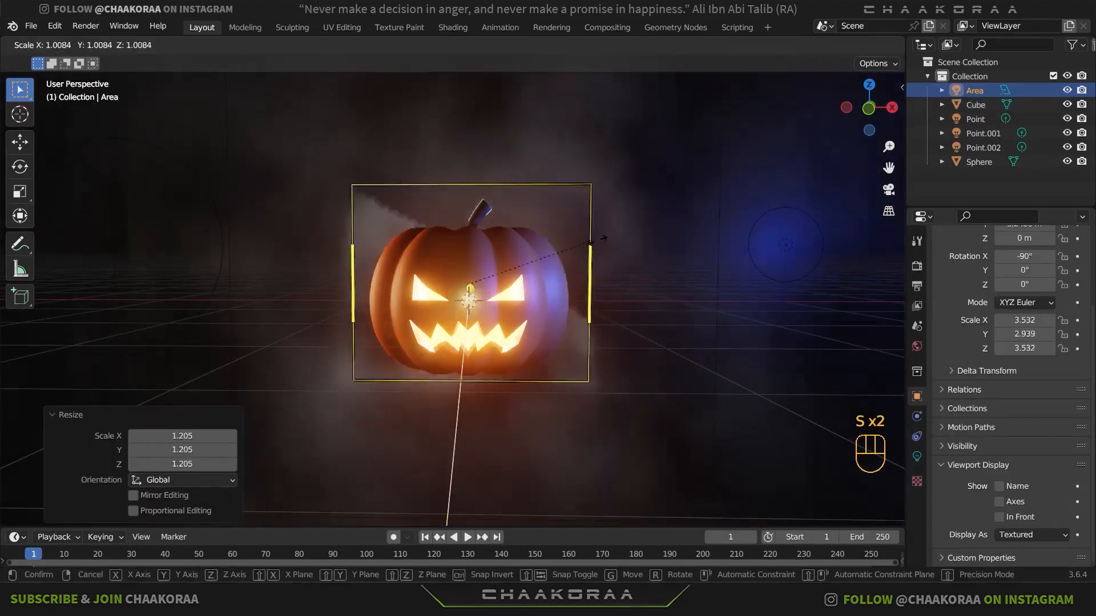
left_click(634, 228)
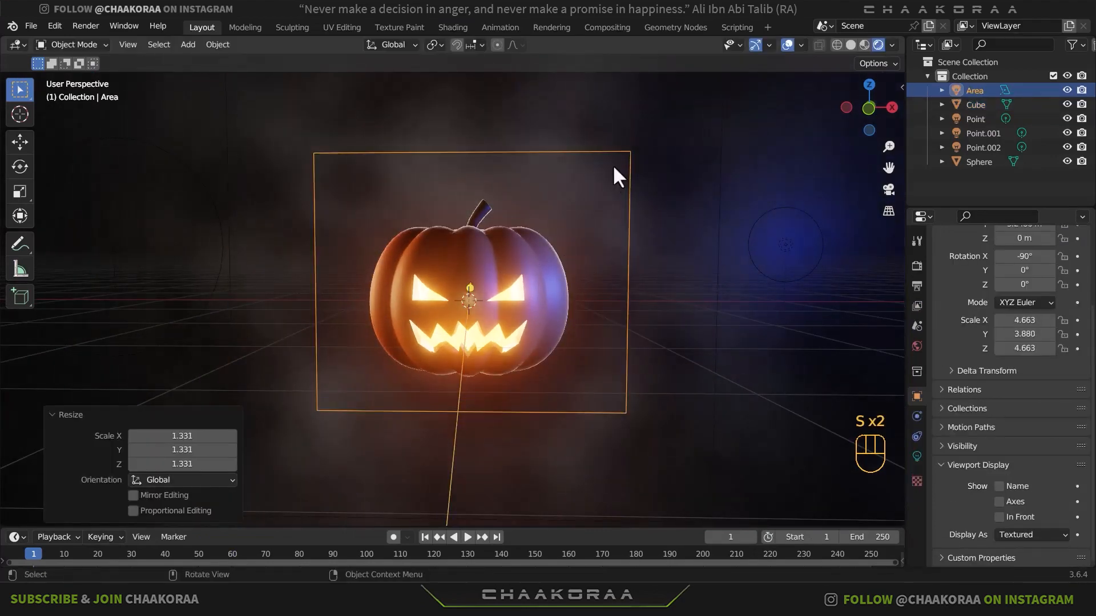
- In the Shading workspace, select the pumpkin and add a Noise Texture node beside the Principled BSDF of its Pumpkin material
left_click(457, 27)
left_click(578, 161)
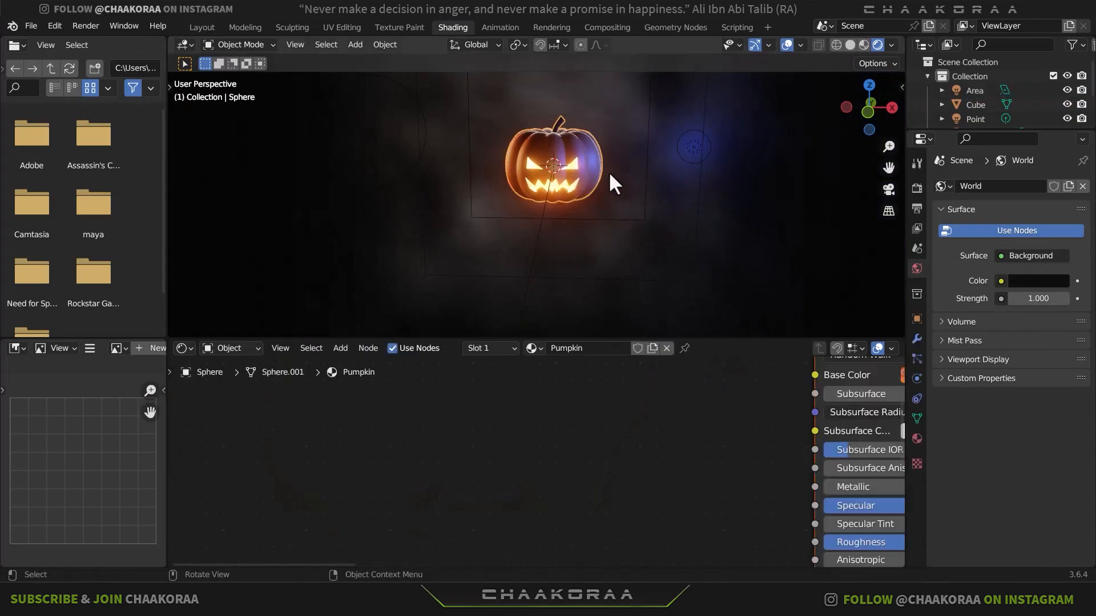
middle_click_drag(724, 405, 606, 453)
key("shift+a")
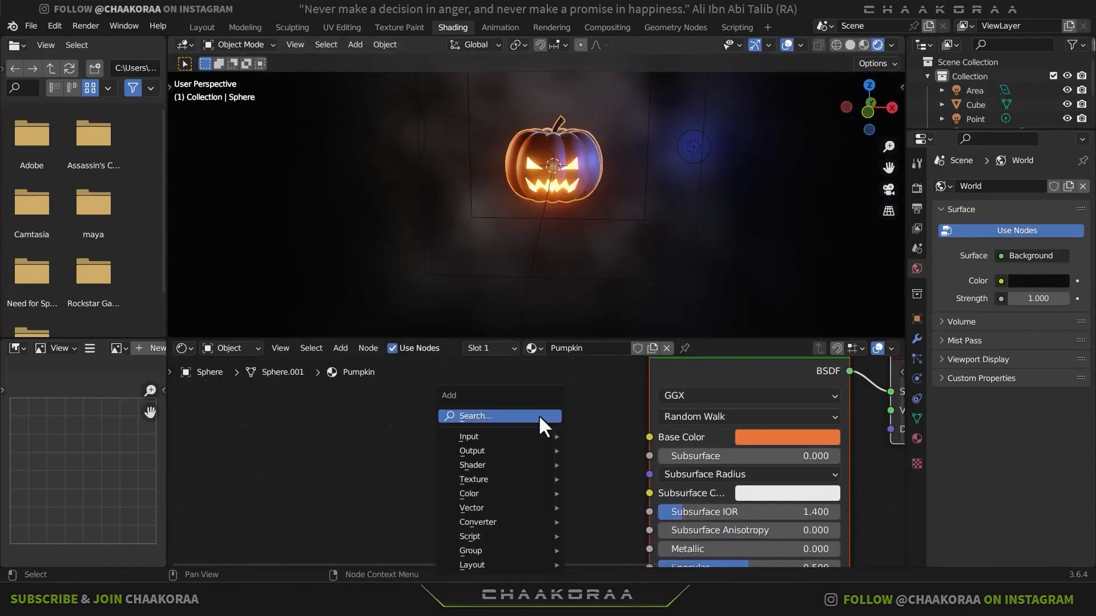
type("noise")
key("Return")
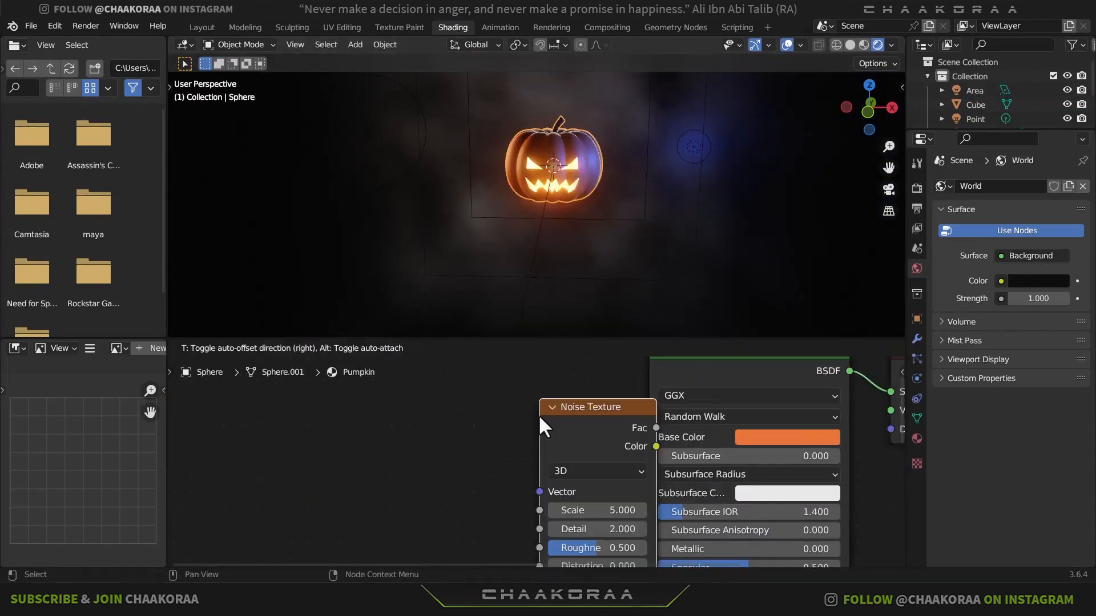
left_click(366, 453)
middle_click_drag(465, 462, 577, 438)
scroll(604, 447, "down", 2)
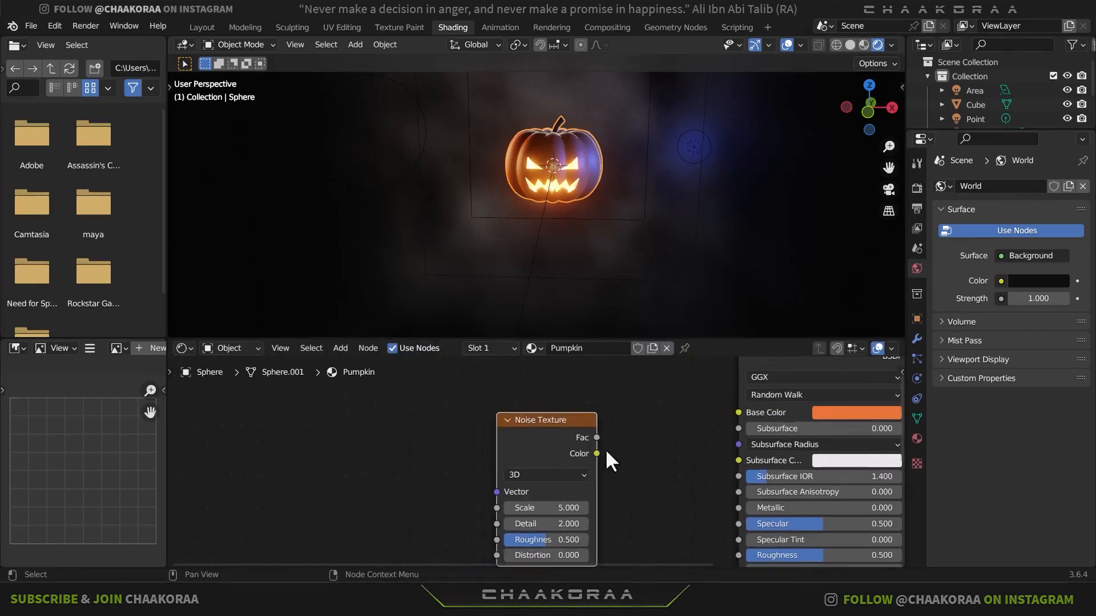
key("g")
left_click(552, 468)
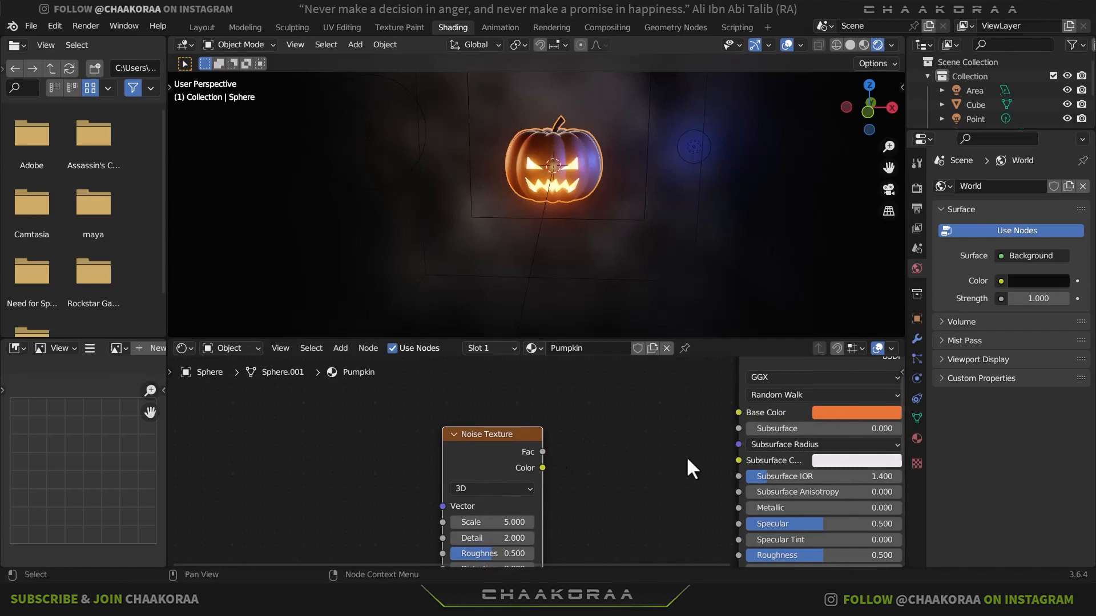
- Give the pumpkin's Noise Texture Texture Coordinate and Mapping nodes, and connect the Object output to the Mapping's Vector input
key("ctrl+t")
middle_click_drag(490, 482, 566, 441)
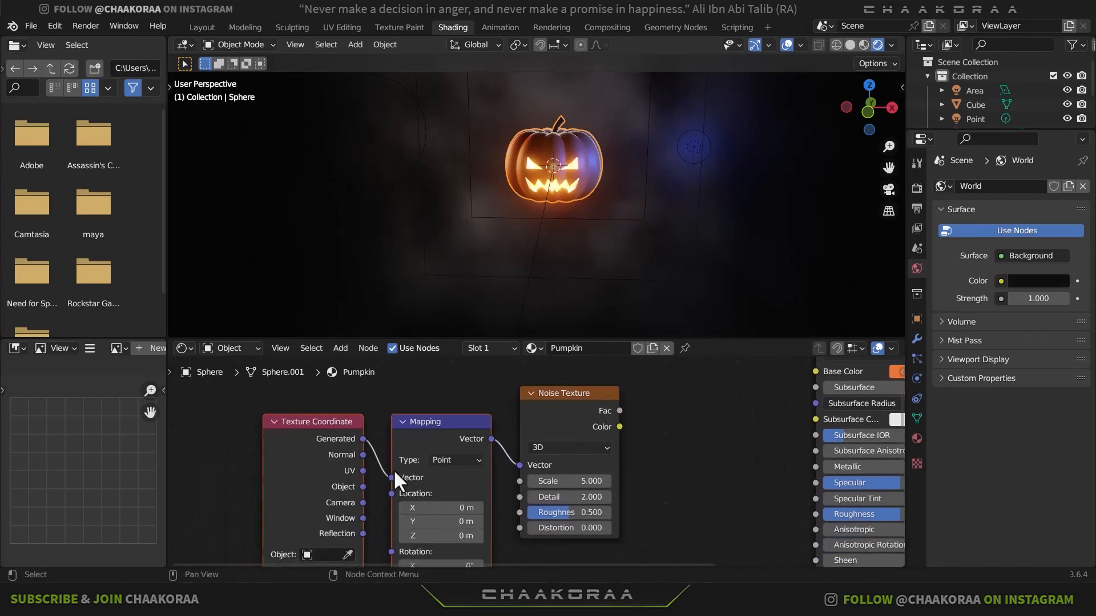
left_click_drag(363, 486, 391, 478)
middle_click_drag(644, 444, 597, 465)
left_click_drag(607, 398, 269, 502)
key("g")
left_click(402, 496)
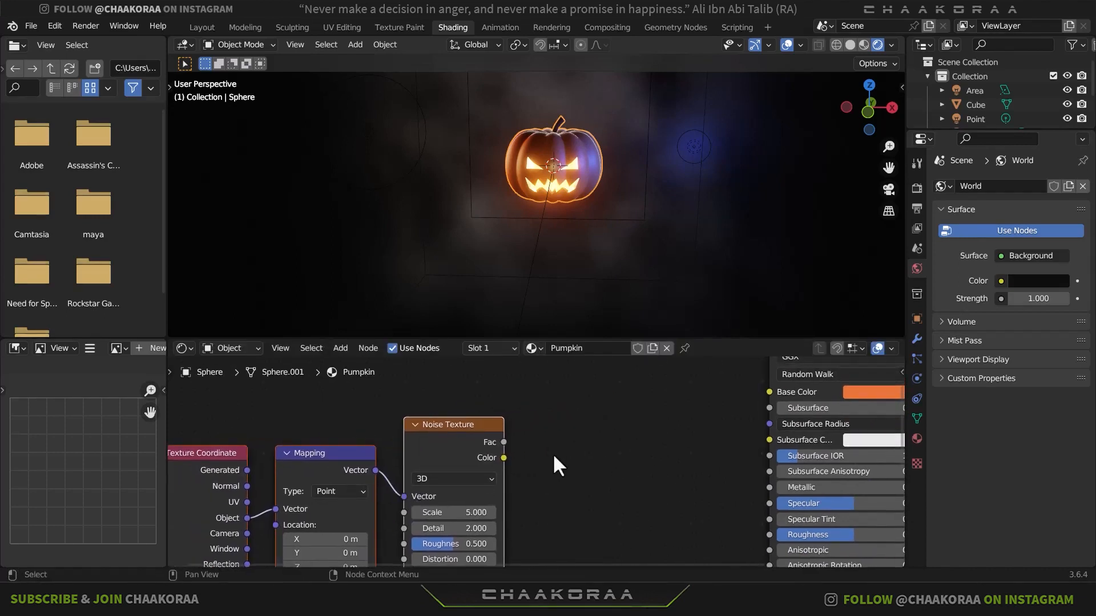
- Add a Color Ramp node between the Noise Texture and the Principled BSDF in the Pumpkin material
key("shift+a")
left_click(549, 421)
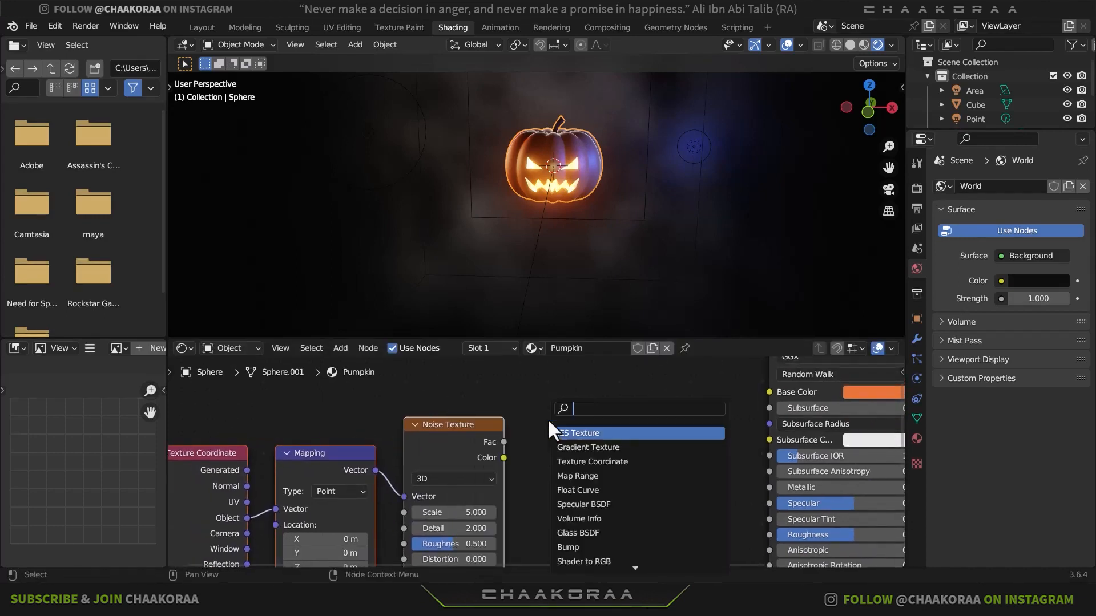
type("colo")
key("Down")
key("Return")
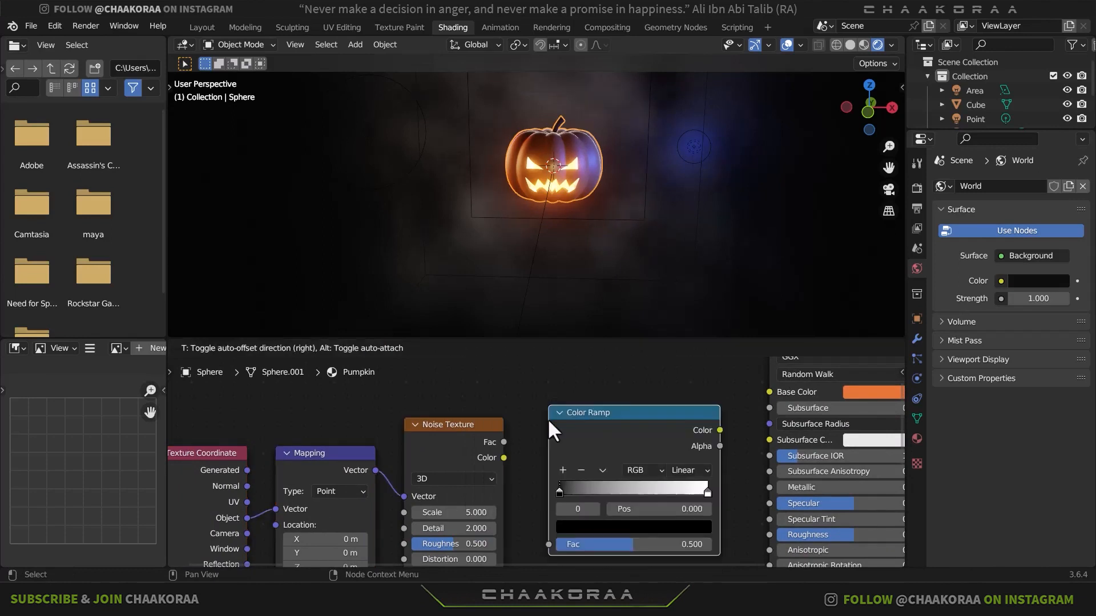
left_click(548, 421)
middle_click_drag(548, 422, 570, 375)
- Connect the Noise Texture's Color to the Color Ramp's Fac, and the ramp's Color output to the Principled BSDF's Roughness
left_click_drag(525, 411, 565, 498)
middle_click_drag(759, 421, 595, 435)
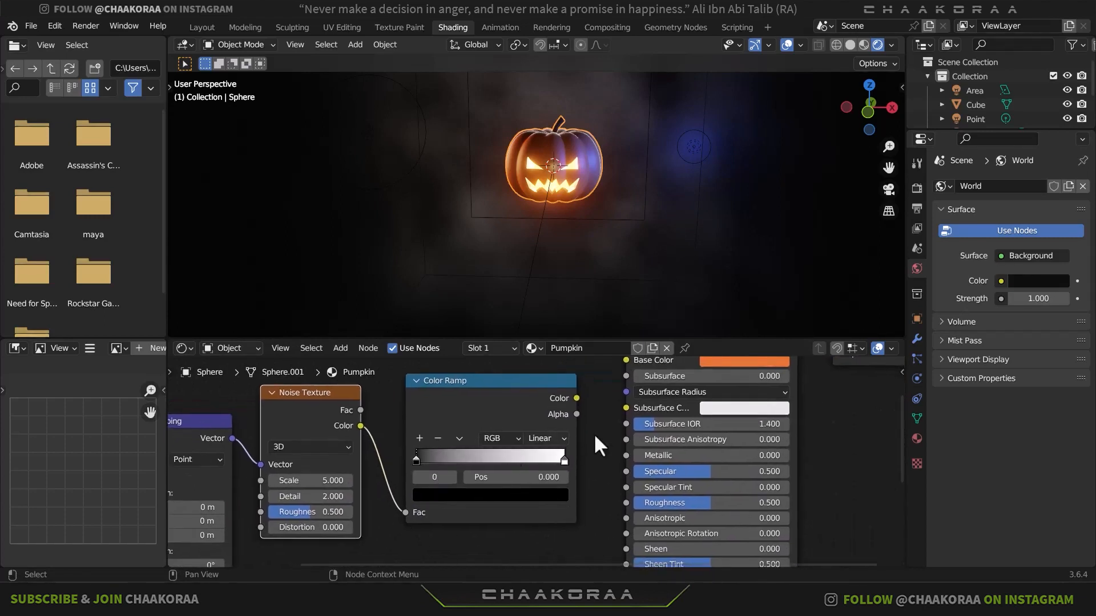
left_click_drag(576, 399, 619, 502)
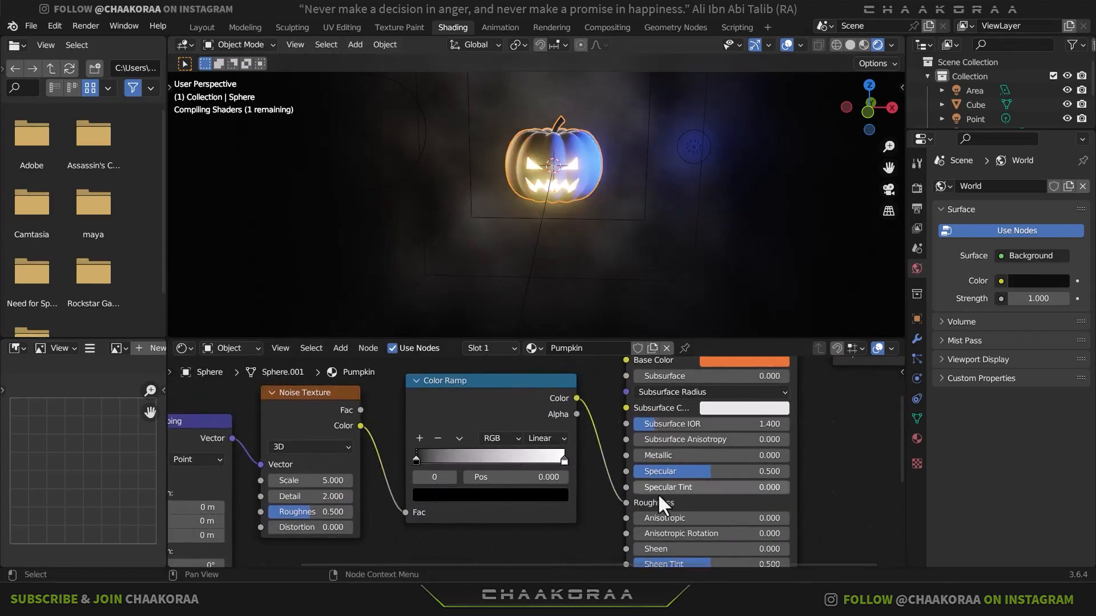
- Adjust the Color Ramp stops of the pumpkin's roughness, placing the black stop at about 0.829 and the white stop just beyond it
scroll(583, 146, "up", 4)
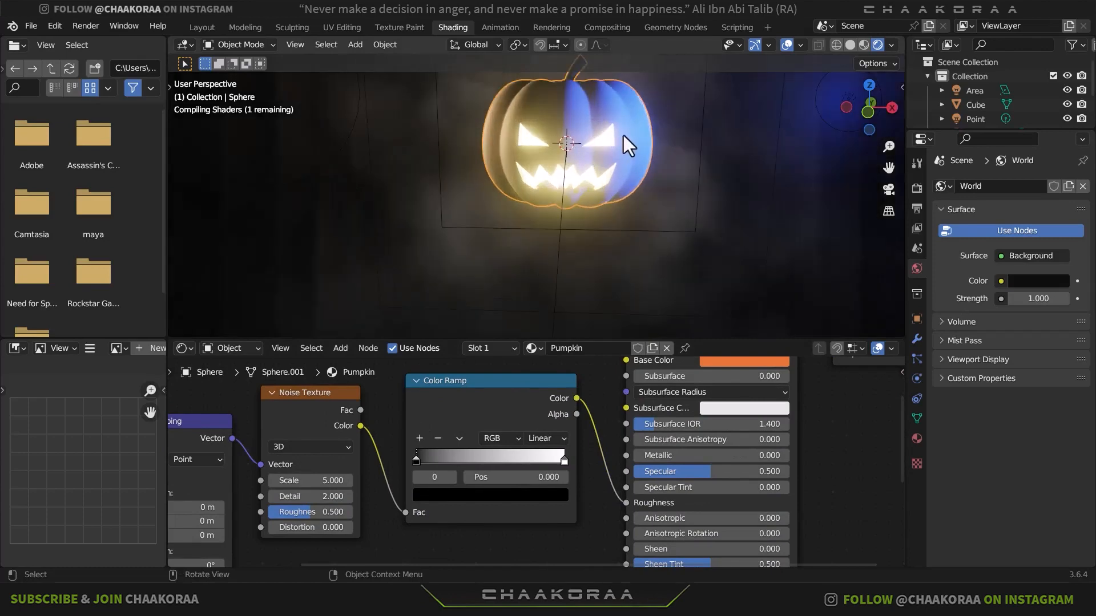
scroll(594, 220, "up", 5)
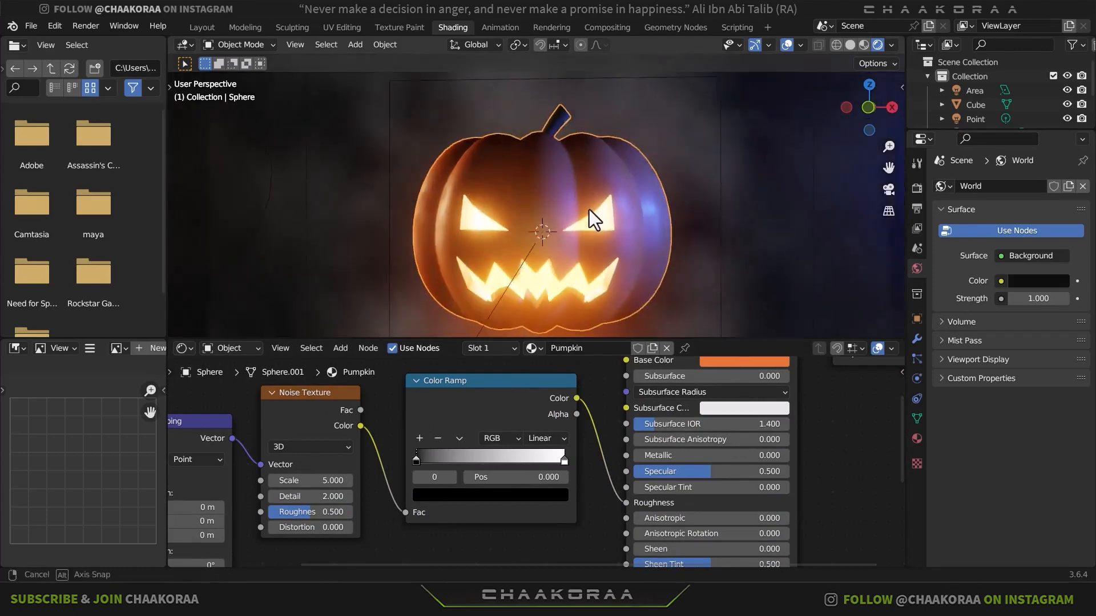
middle_click_drag(587, 214, 535, 201)
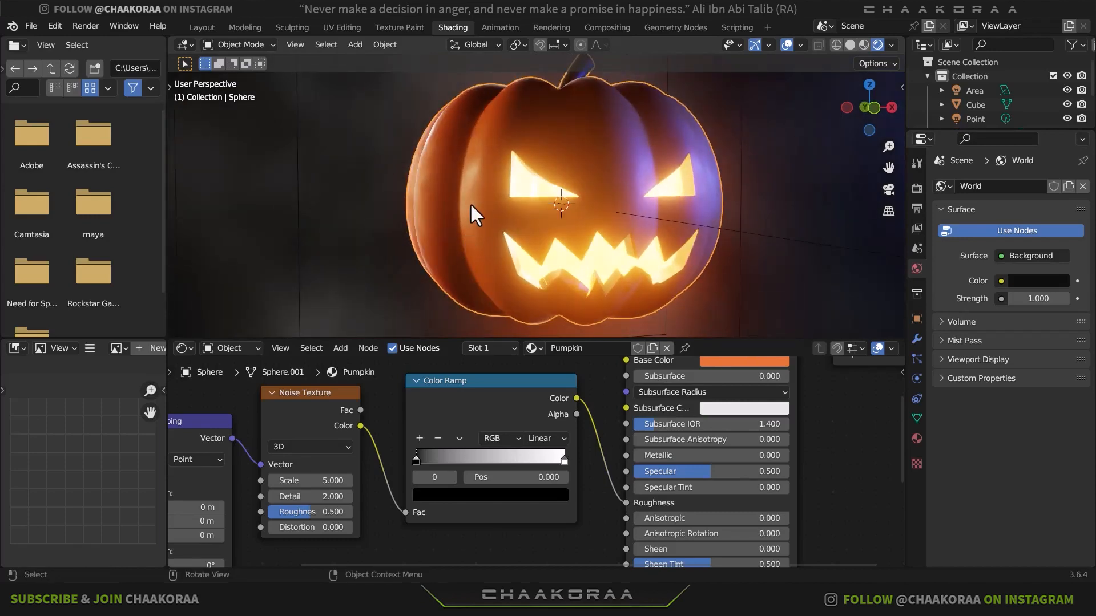
scroll(473, 183, "up", 5)
scroll(573, 218, "down", 6)
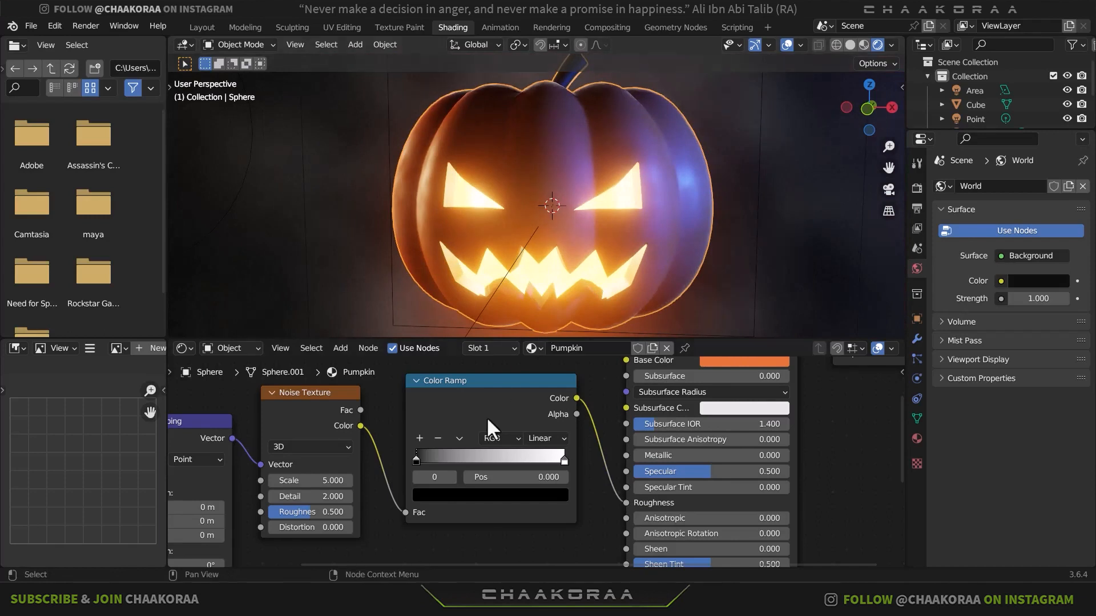
left_click_drag(416, 462, 464, 463)
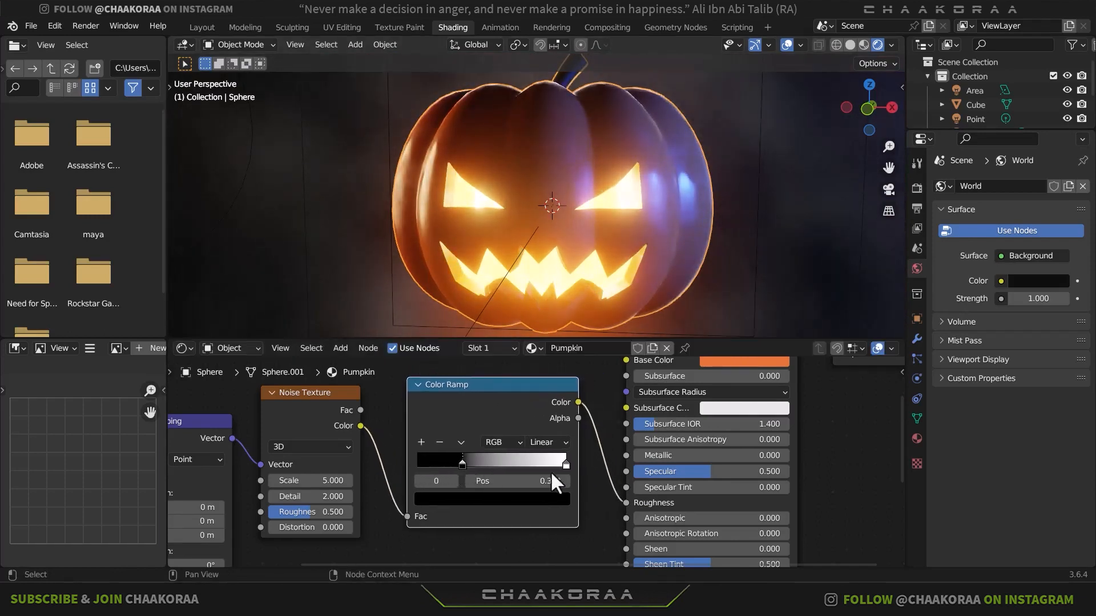
mouse_move(566, 466)
left_mouse_down()
mouse_move(484, 464)
mouse_move(577, 461)
left_mouse_up()
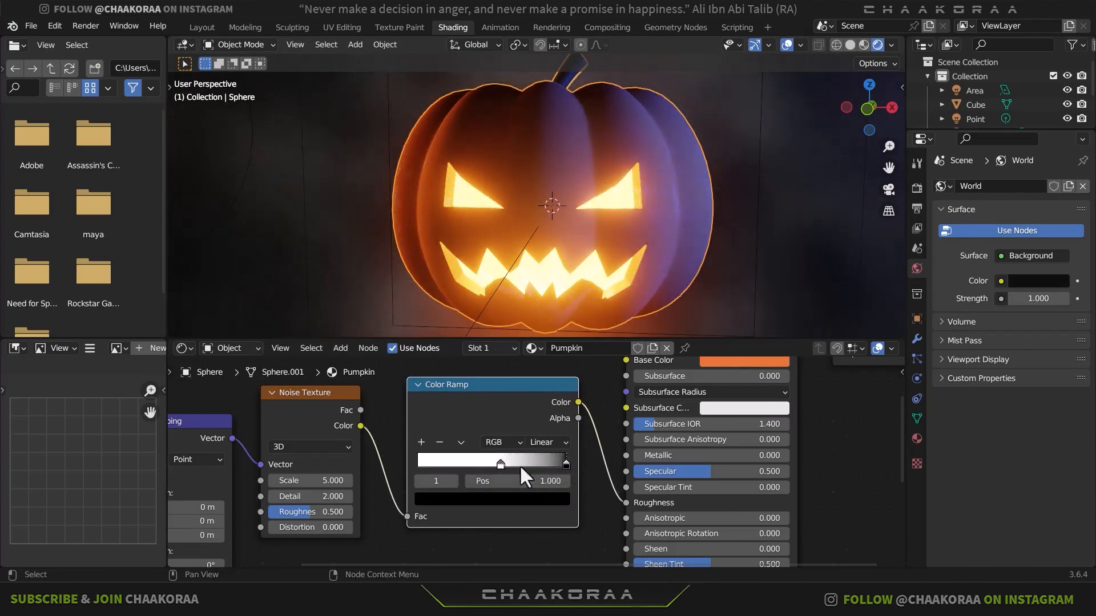
left_click_drag(500, 463, 576, 461)
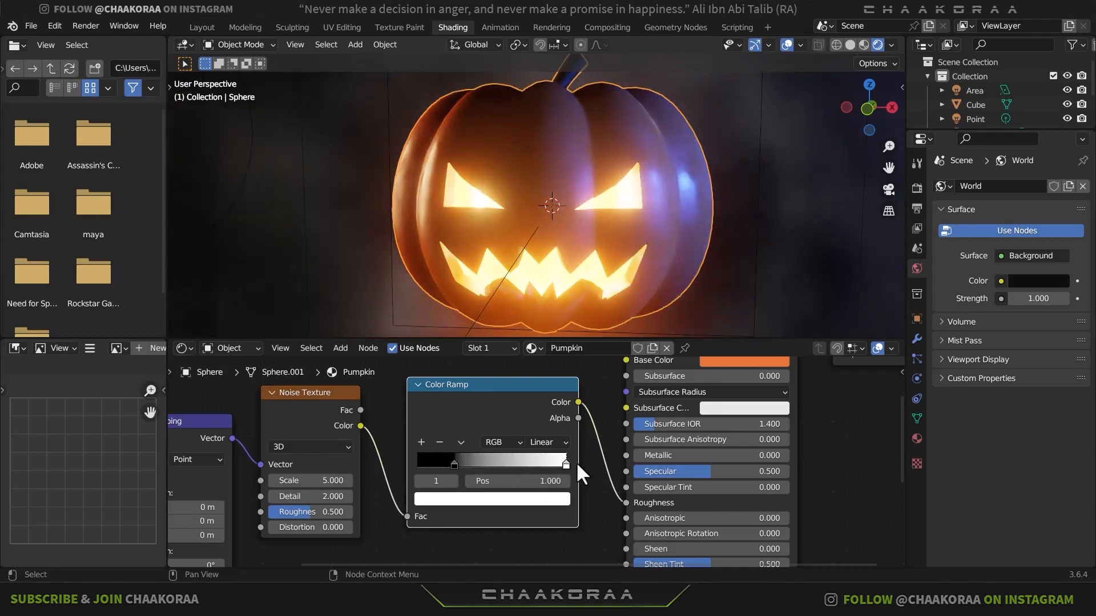
left_click_drag(456, 464, 541, 463)
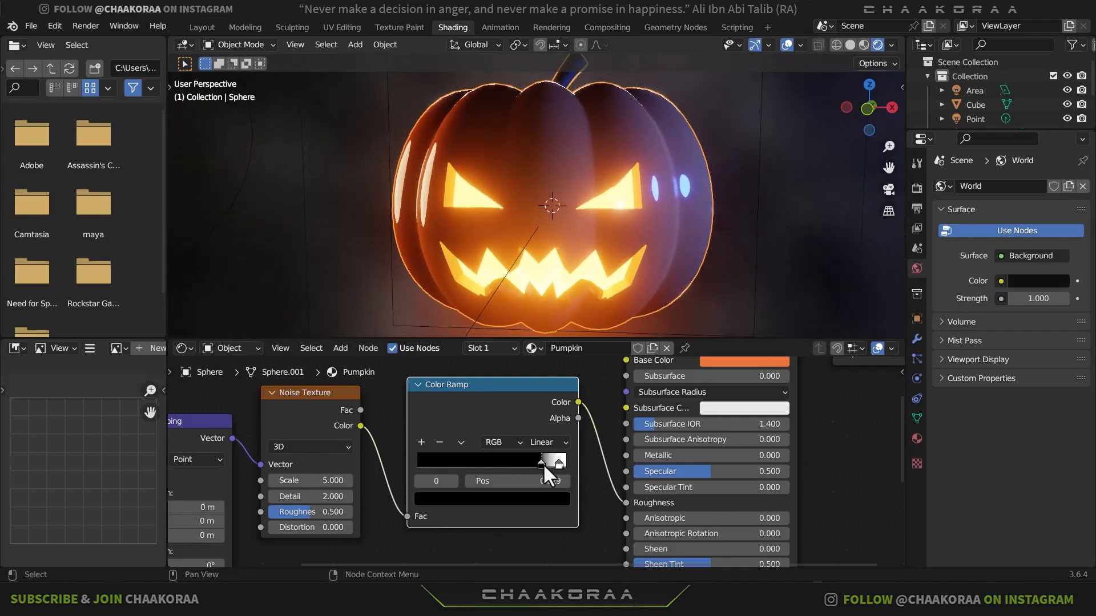
mouse_move(607, 228)
middle_mouse_down()
mouse_move(615, 232)
mouse_move(592, 251)
mouse_move(621, 232)
middle_mouse_up()
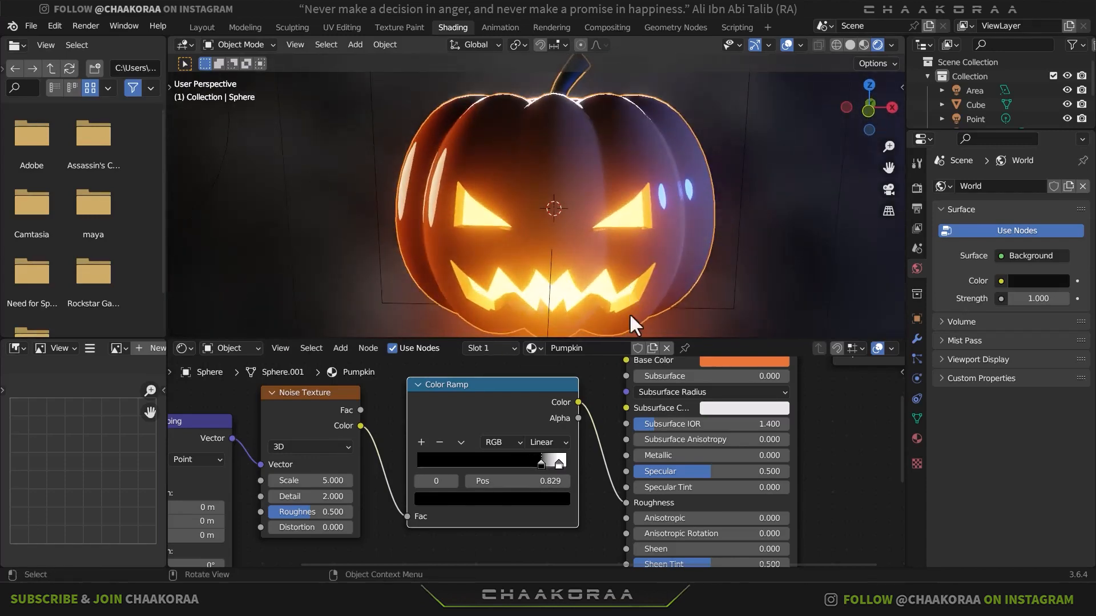
- Shift the Base Color of the pumpkin's Principled BSDF to a redder orange, hex E75B34
middle_click_drag(608, 395, 594, 435)
left_click(741, 394)
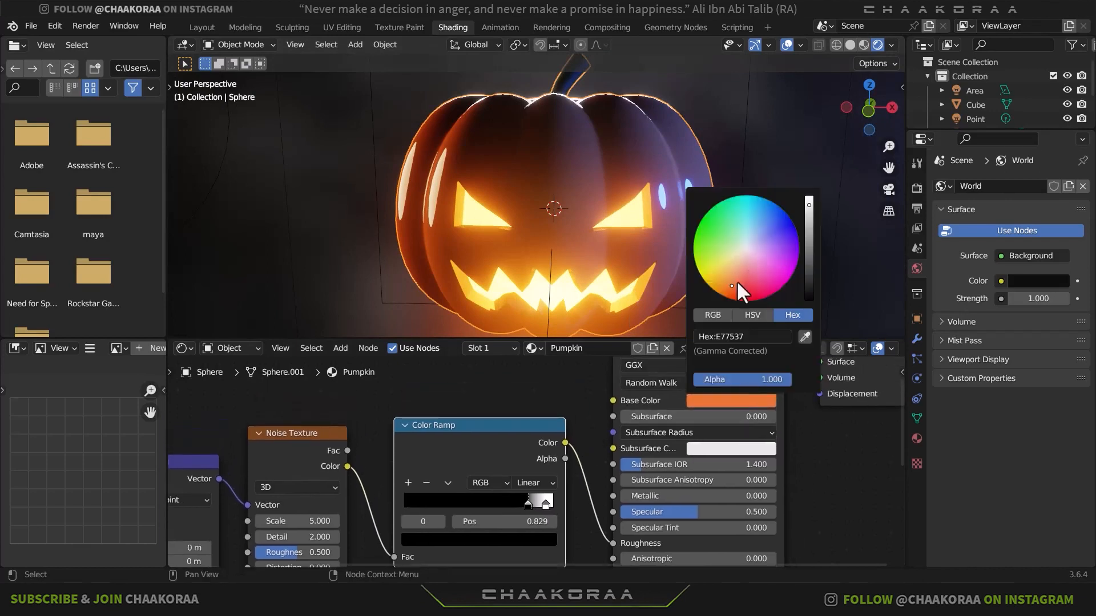
left_click_drag(736, 281, 737, 288)
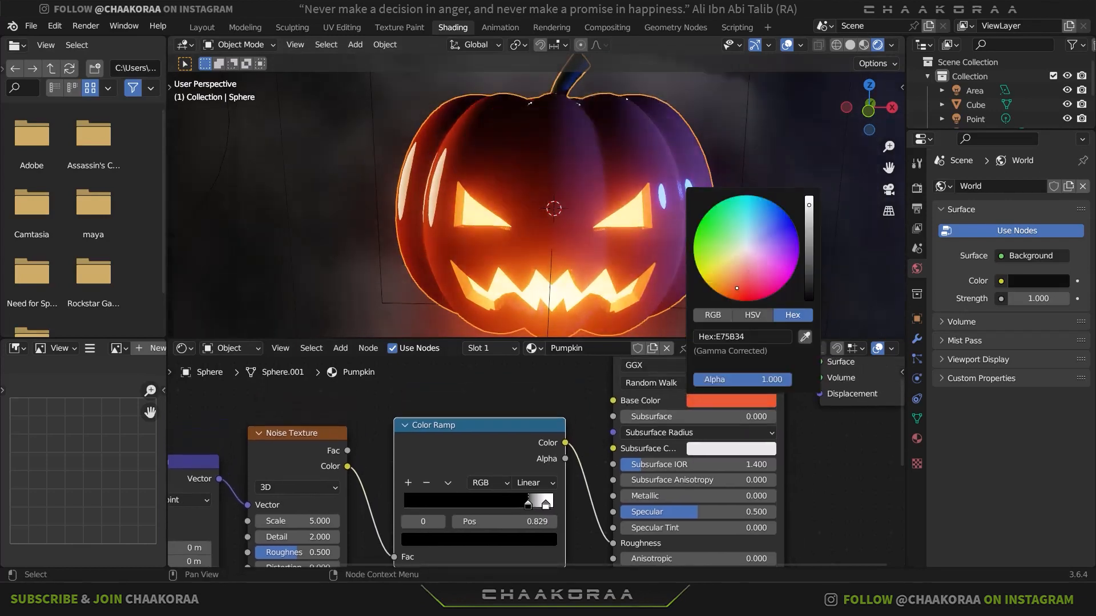
- Select the area light behind the pumpkin, move it along the Y axis, and check the rim lighting from the front
scroll(501, 249, "down", 4)
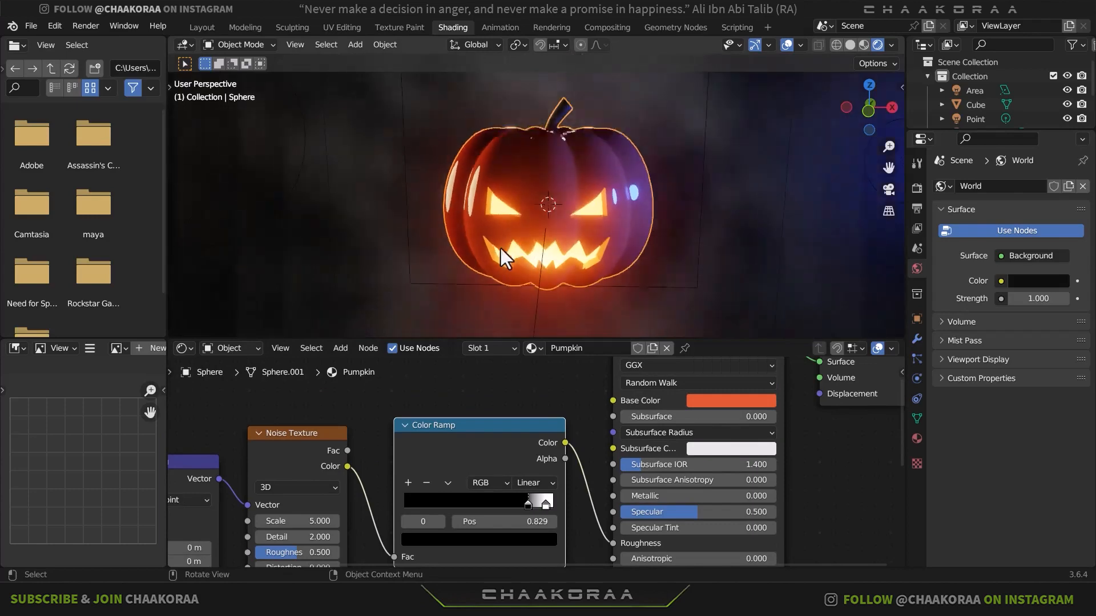
middle_click_drag(578, 217, 722, 202)
scroll(697, 193, "down", 2)
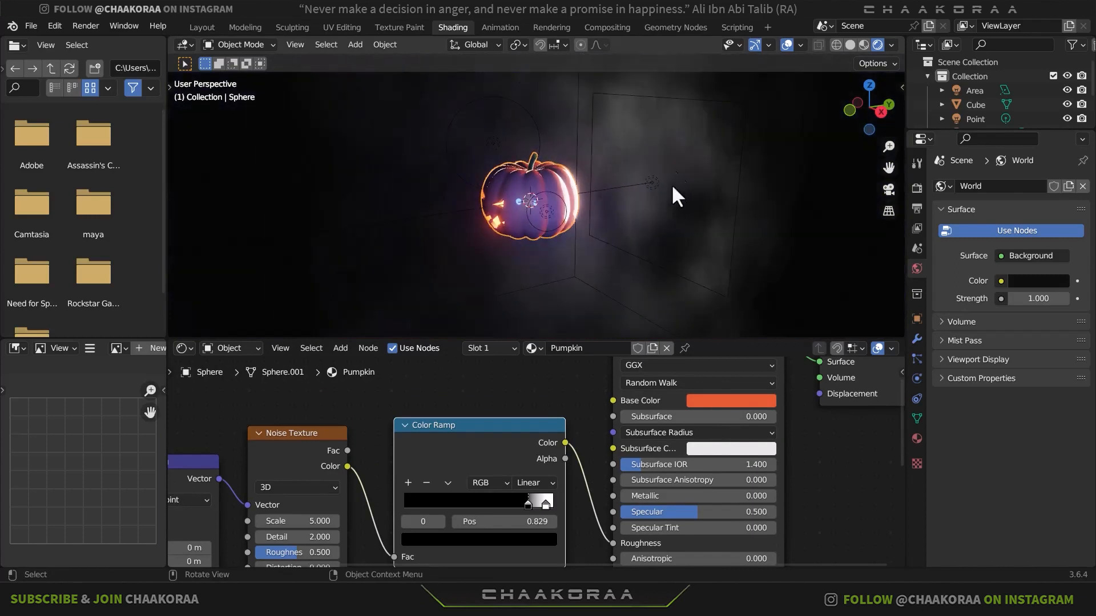
left_click(608, 93)
key("g")
key("y")
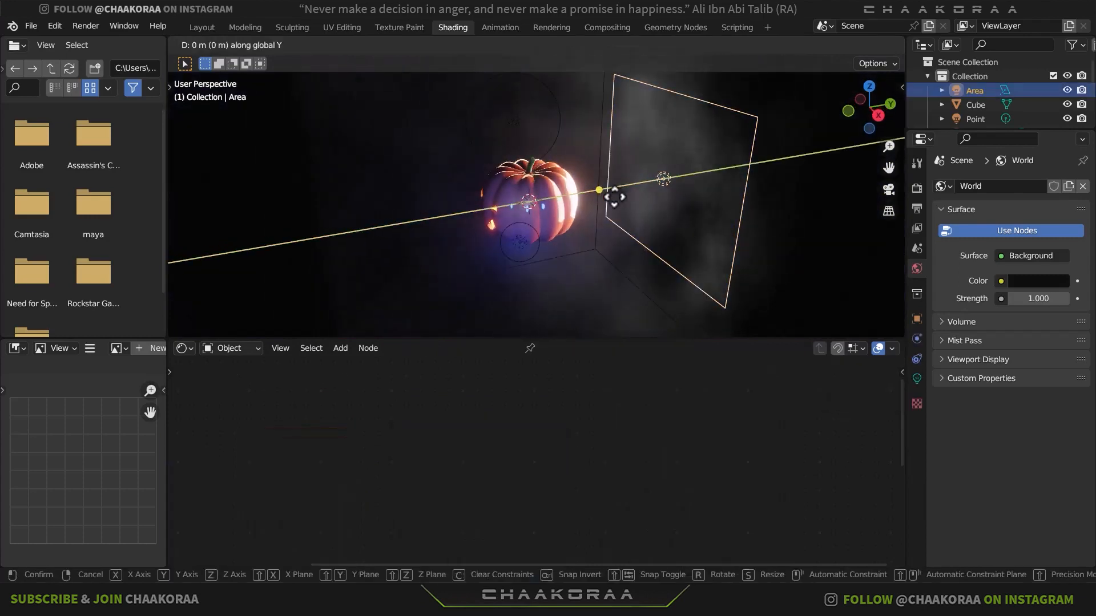
left_click(623, 184)
mouse_move(563, 215)
middle_mouse_down()
mouse_move(632, 190)
mouse_move(573, 203)
middle_mouse_up()
scroll(573, 203, "up", 8)
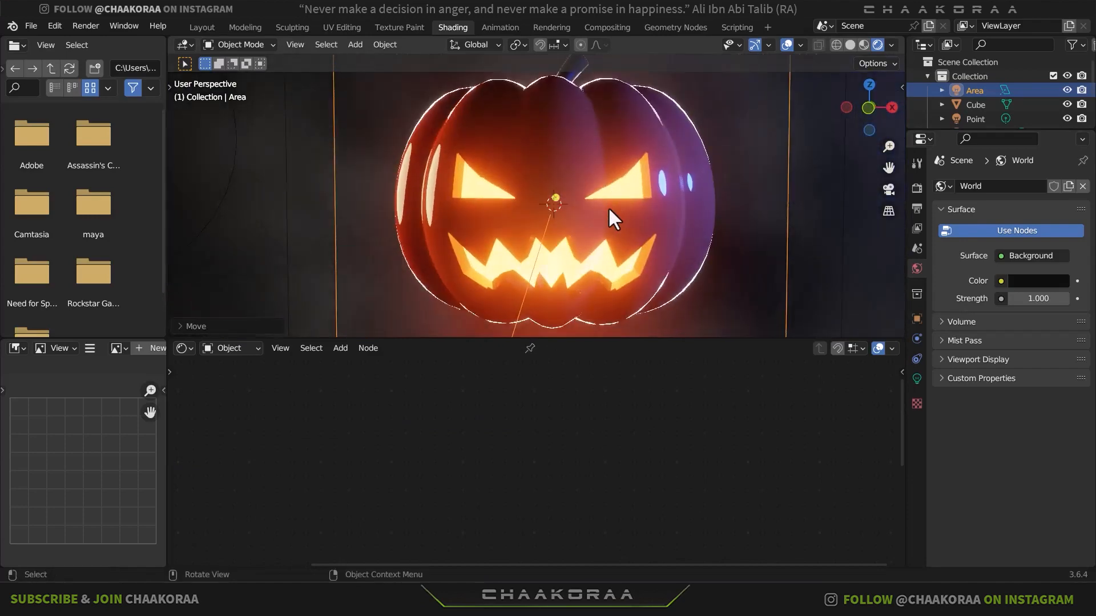
scroll(608, 207, "down", 2)
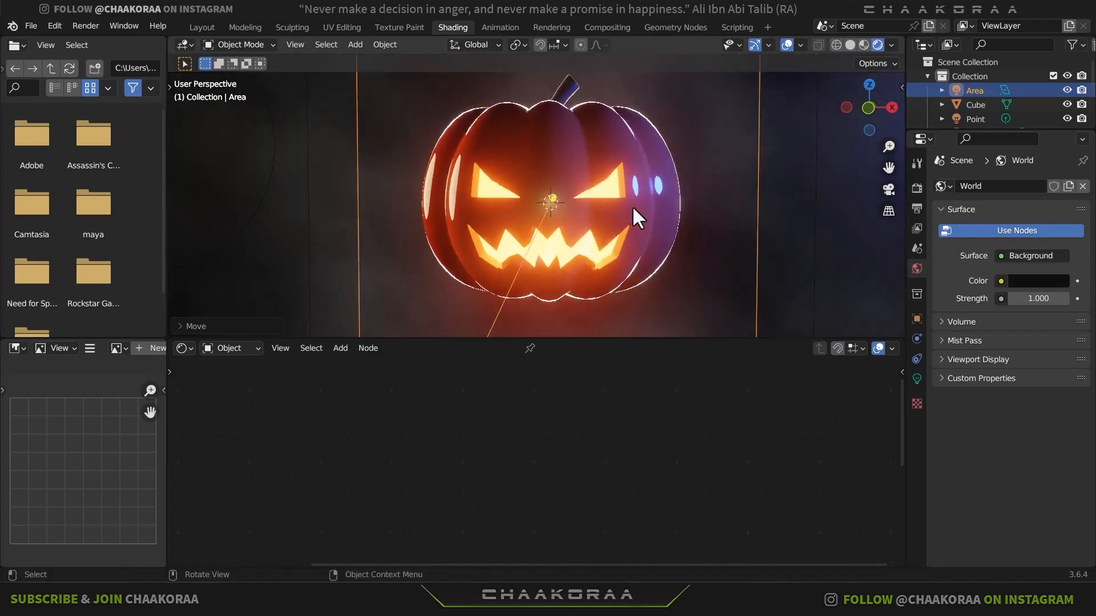
- Move the area light behind the pumpkin another -0.6391 m along the Y axis
middle_click_drag(692, 196, 592, 187)
scroll(647, 226, "down", 3)
key("g")
key("y")
left_click(651, 229)
scroll(567, 203, "up", 5)
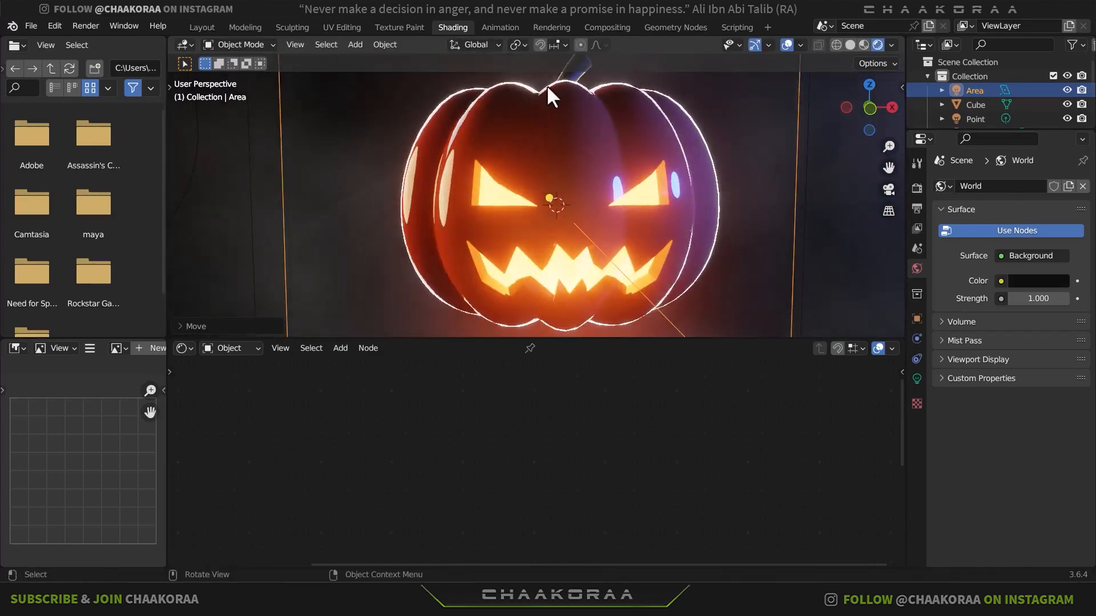
scroll(624, 216, "down", 1)
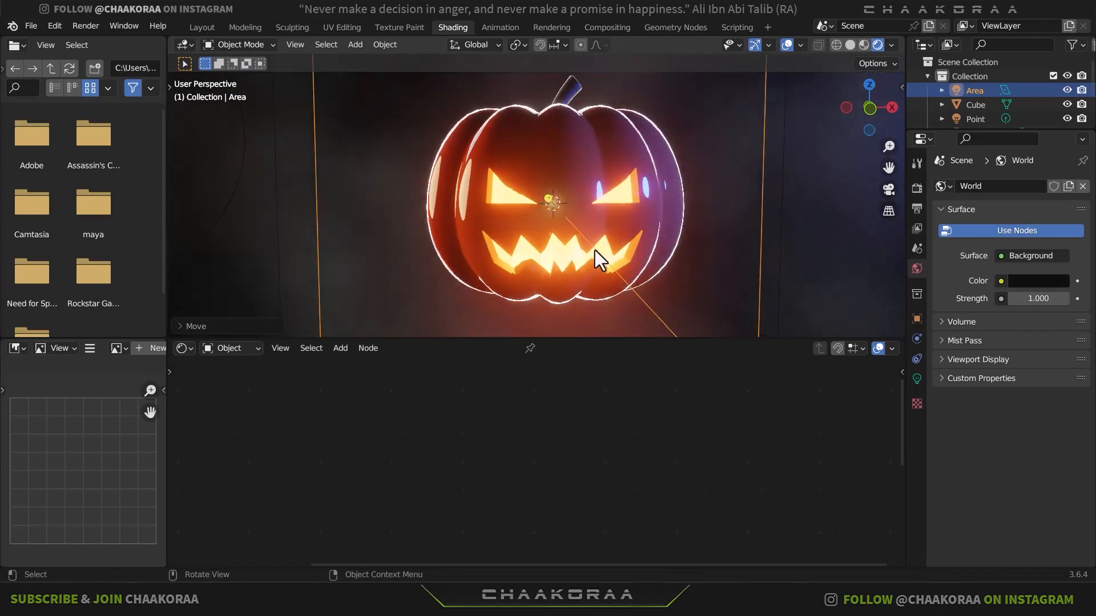
- In the Layout workspace with Solid shading, put the pumpkin into Edit Mode and examine the interior mesh through its mouth
left_click(202, 28)
left_click(849, 46)
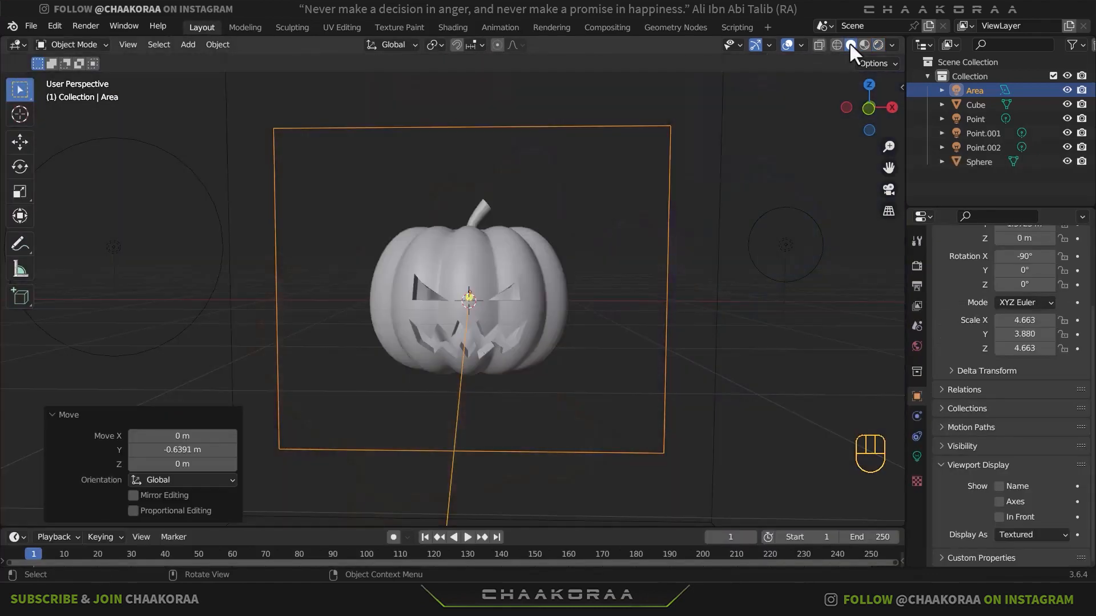
left_click(491, 294)
scroll(492, 285, "up", 3)
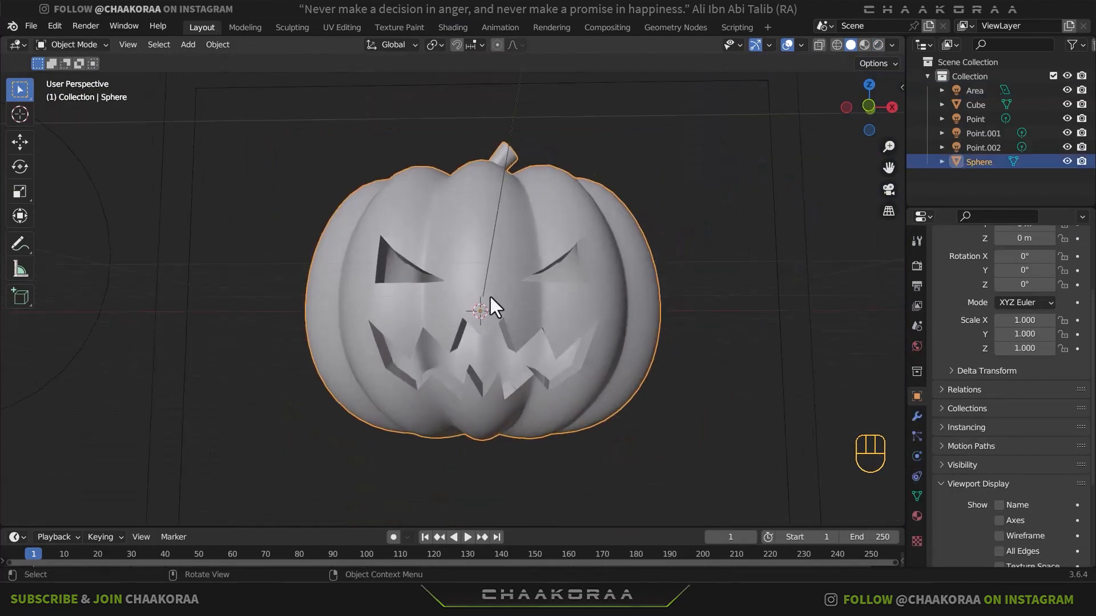
key("Tab")
scroll(502, 322, "up", 3)
middle_click_drag(501, 323, 530, 186, "shift")
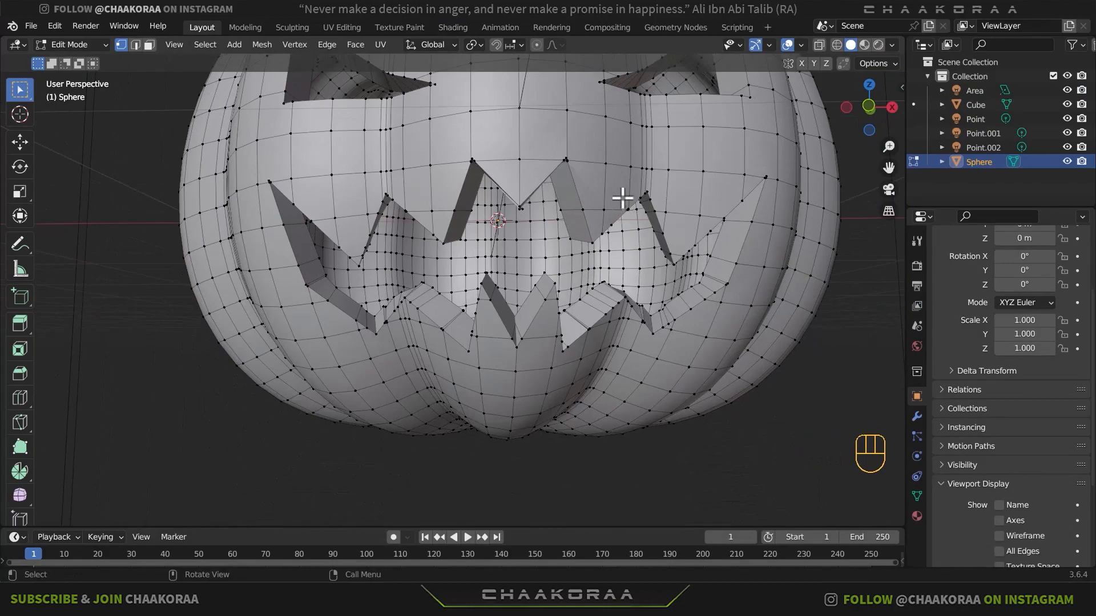
scroll(622, 198, "down", 5)
scroll(571, 243, "up", 6)
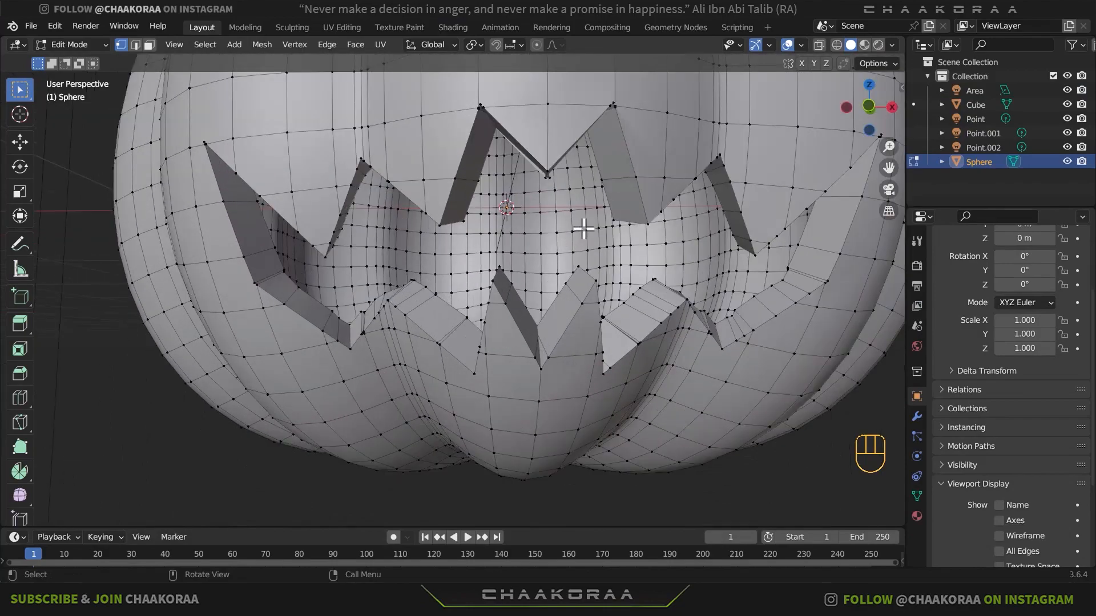
scroll(583, 228, "down", 4)
- Select the entire pumpkin mesh, and deselect the stem and the outer vertices of the rear half seen from the +X side
key("a")
scroll(450, 193, "down", 2)
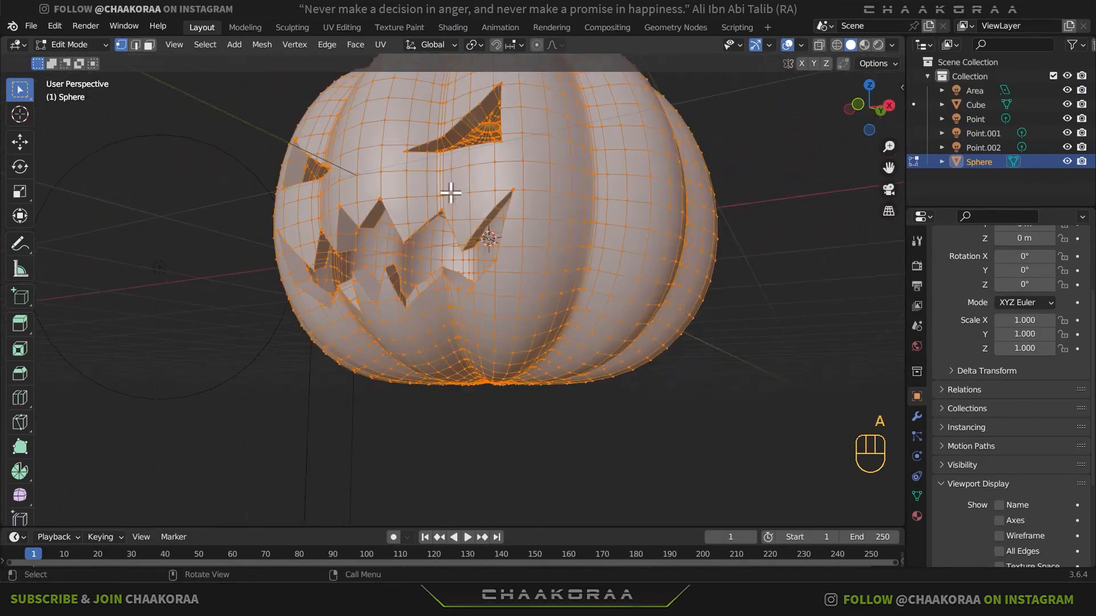
middle_click_drag(450, 193, 572, 191)
scroll(572, 191, "down", 3)
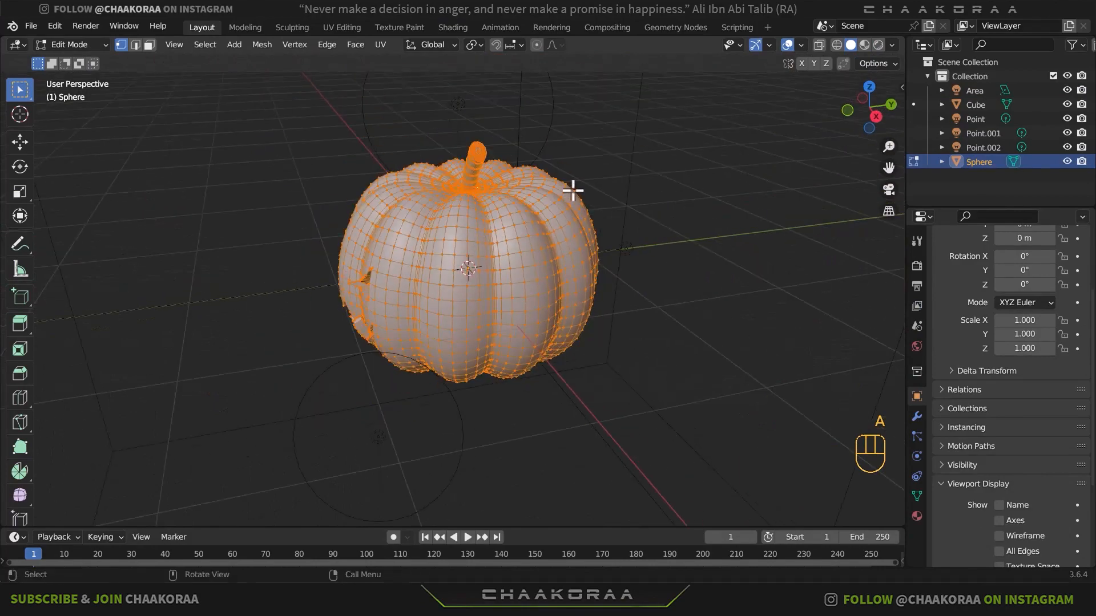
left_click_drag(636, 127, 457, 433, "ctrl")
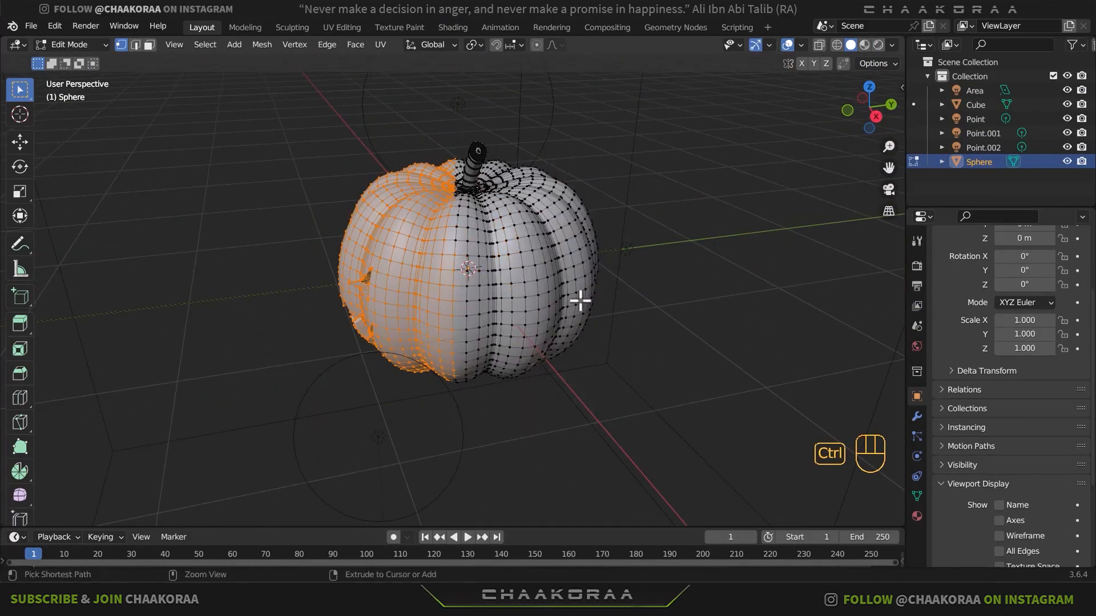
- Deselect the outer-shell vertices on the pumpkin's +X side and around the centre of its underside
middle_click_drag(582, 299, 462, 323)
left_click_drag(611, 134, 423, 447, "ctrl")
middle_click_drag(423, 447, 558, 252)
left_click_drag(558, 251, 438, 367, "ctrl")
middle_click_drag(437, 367, 443, 325)
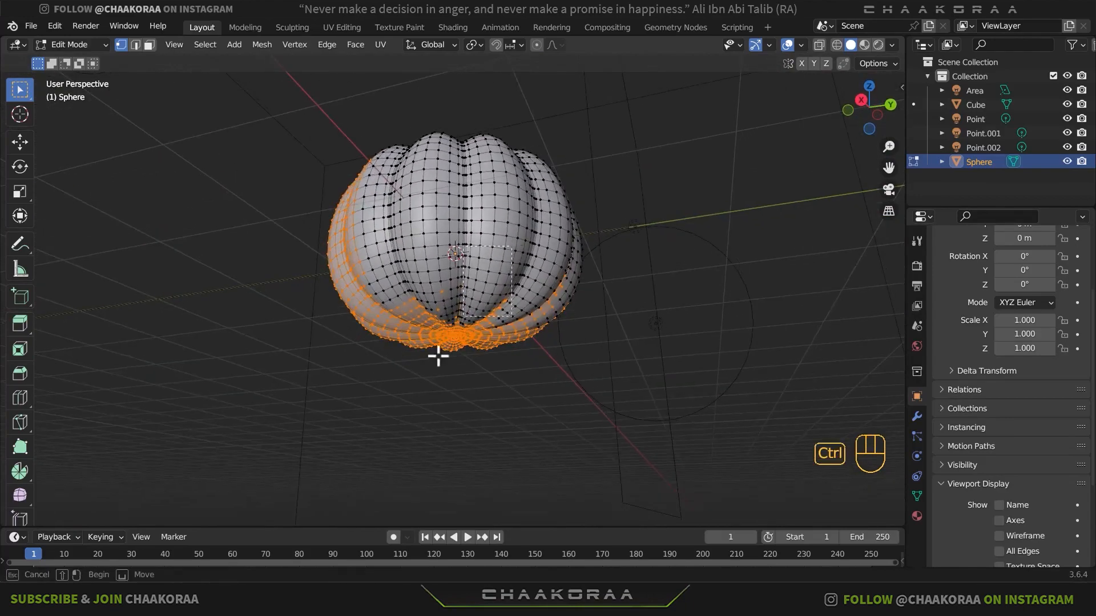
left_click_drag(590, 220, 445, 379, "ctrl")
middle_click_drag(503, 357, 465, 289)
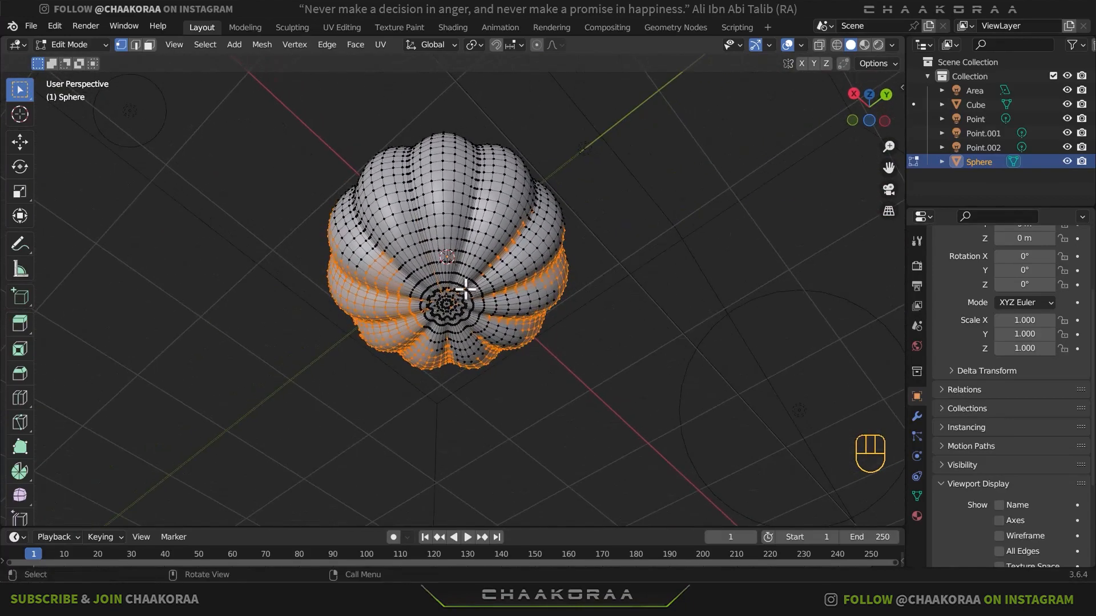
- Deselect the remaining outer-shell vertices around the pumpkin's back, leaving the inner shell selected
left_click_drag(421, 345, 420, 344, "ctrl")
middle_click_drag(421, 345, 515, 178)
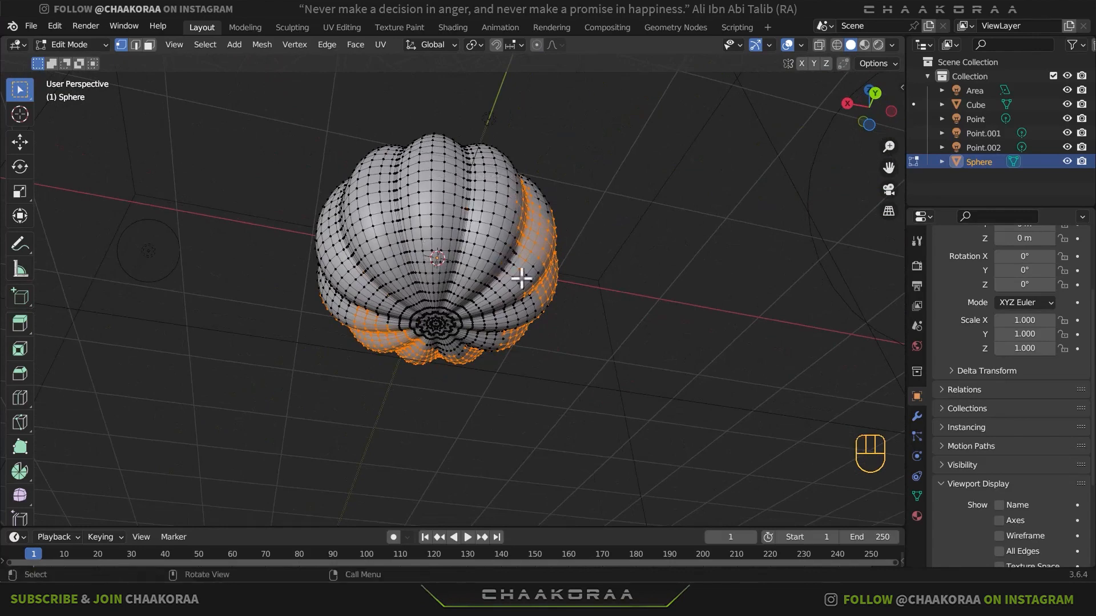
middle_click_drag(521, 278, 521, 204)
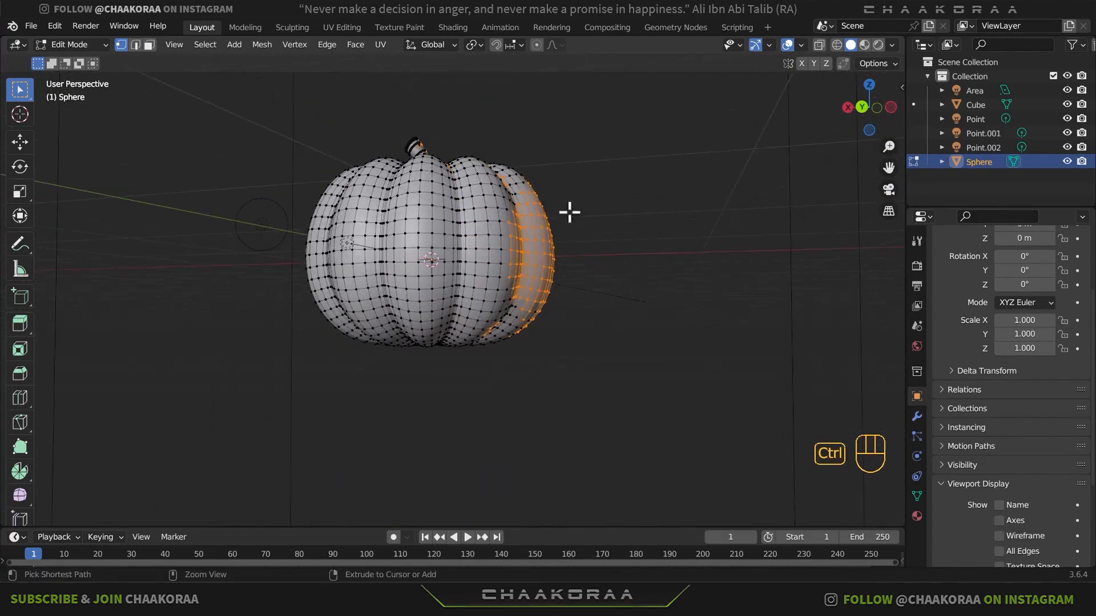
left_click_drag(596, 166, 489, 371, "ctrl")
middle_click_drag(533, 330, 566, 154)
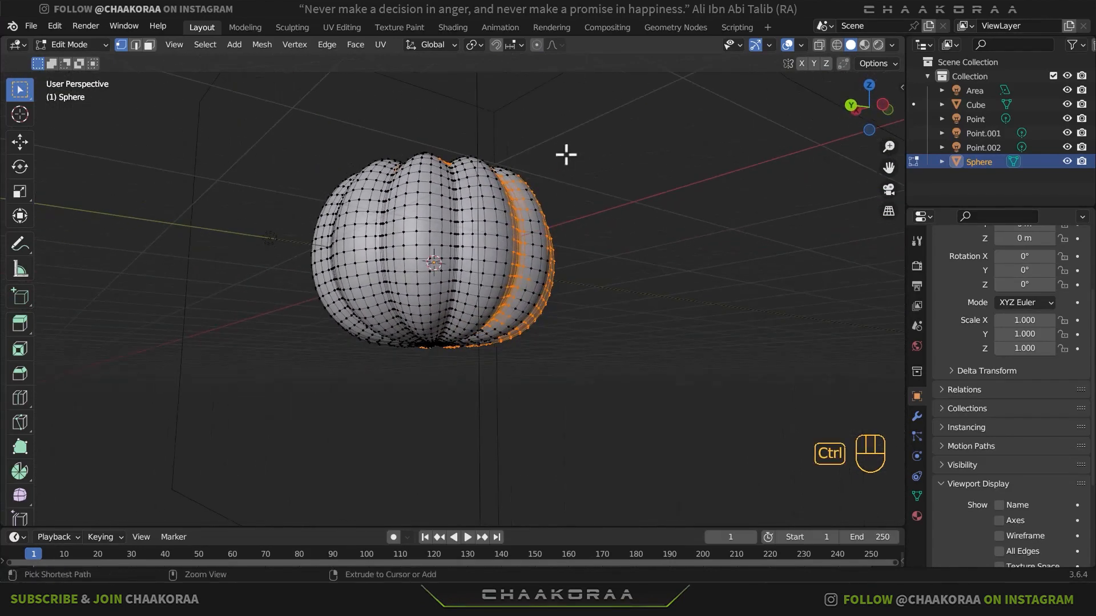
- Deselect the outer-shell vertices on the pumpkin's -X side, including the leftover patches near the stem and bottom
left_click_drag(454, 340, 453, 341, "ctrl")
middle_click_drag(454, 340, 494, 247)
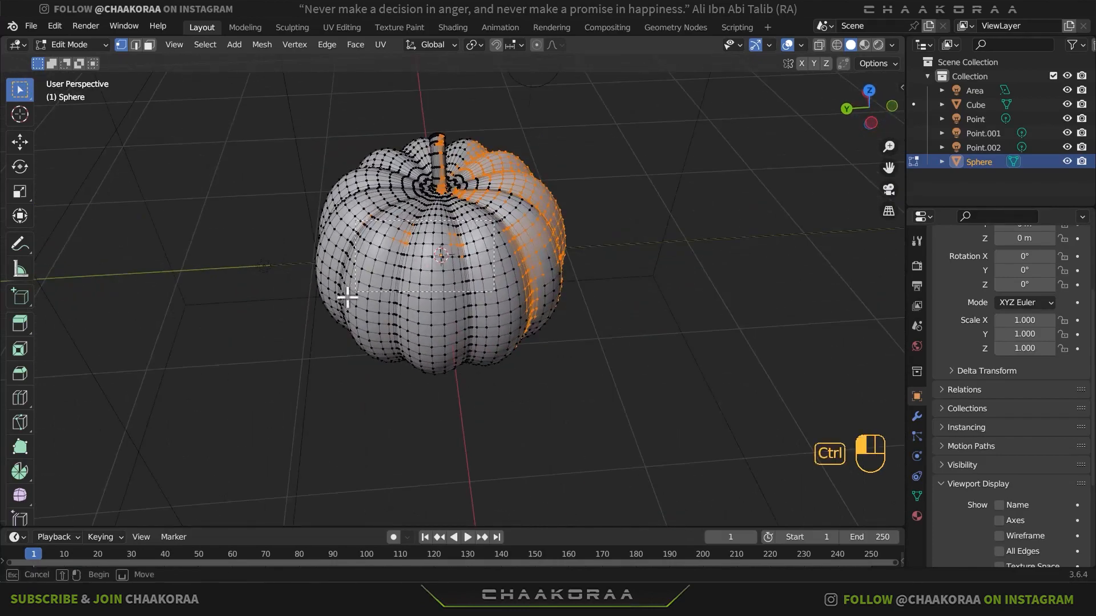
middle_click_drag(546, 275, 565, 225)
left_click_drag(589, 215, 440, 359, "ctrl")
middle_click_drag(480, 320, 625, 242)
middle_click_drag(481, 310, 575, 198)
left_click_drag(543, 268, 498, 317, "ctrl")
middle_click_drag(498, 317, 456, 228)
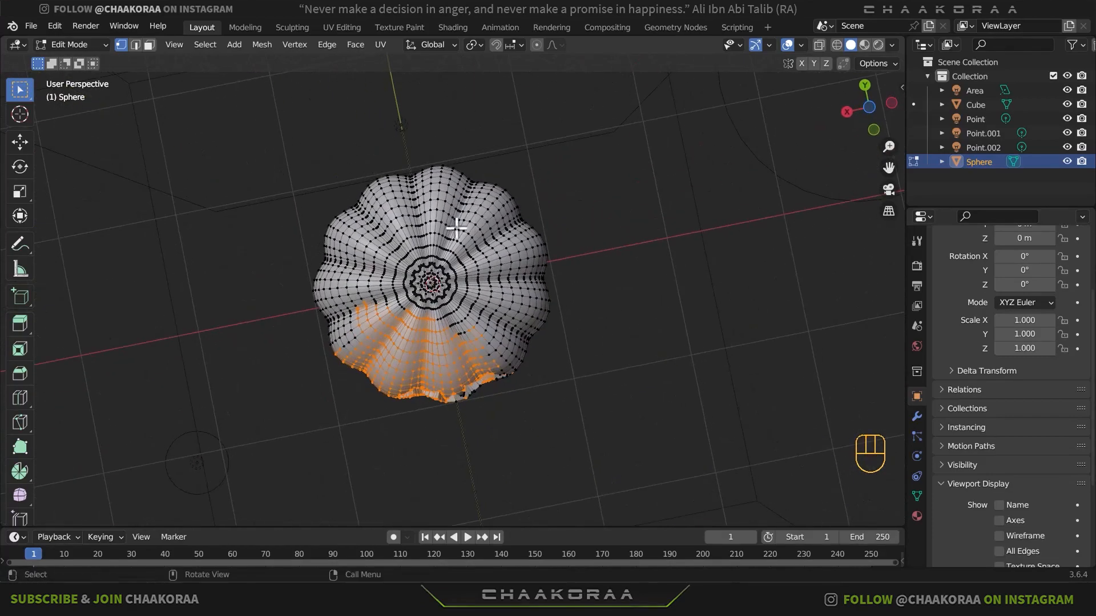
- Deselect the outer-shell vertices on the pumpkin's upper front, working from the stem down towards the eyes
left_click_drag(348, 357, 412, 362, "ctrl")
middle_click_drag(413, 362, 388, 361)
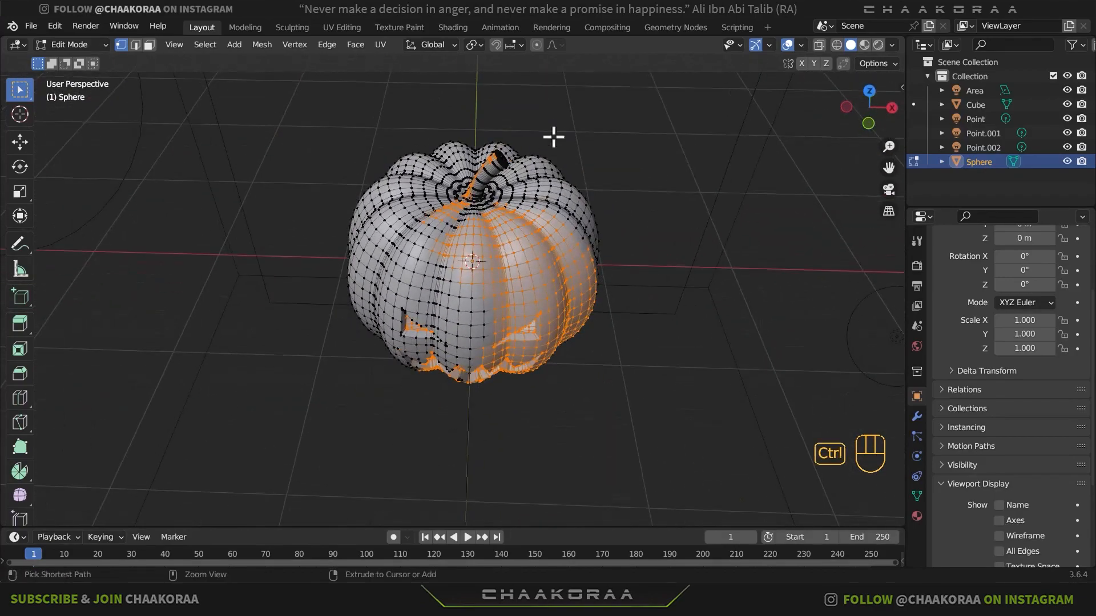
left_click_drag(553, 137, 393, 240, "ctrl")
middle_click_drag(485, 246, 633, 237)
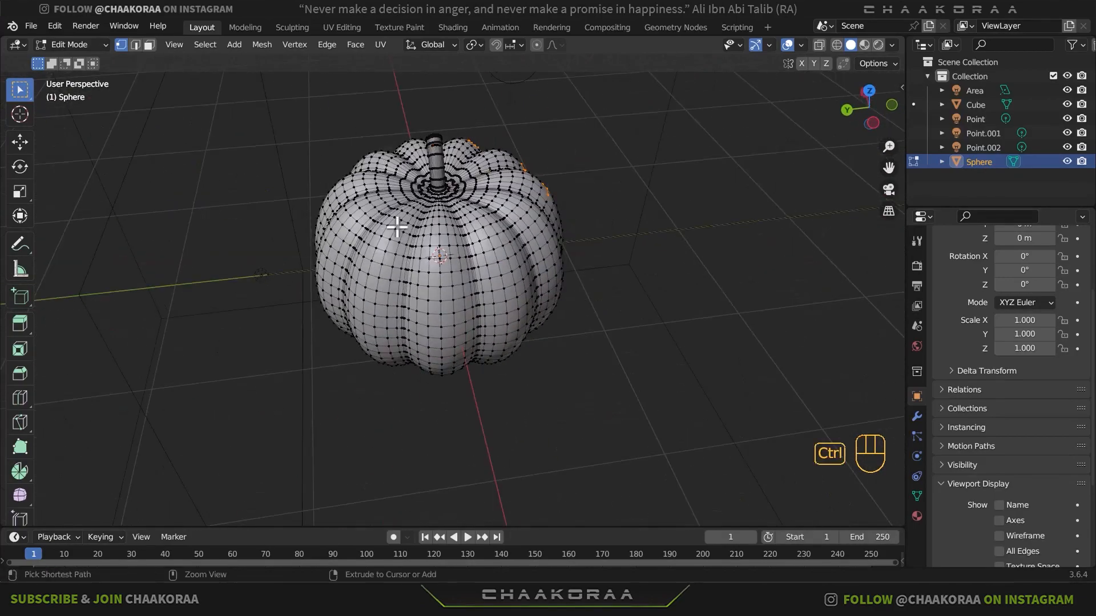
middle_click_drag(530, 179, 513, 182)
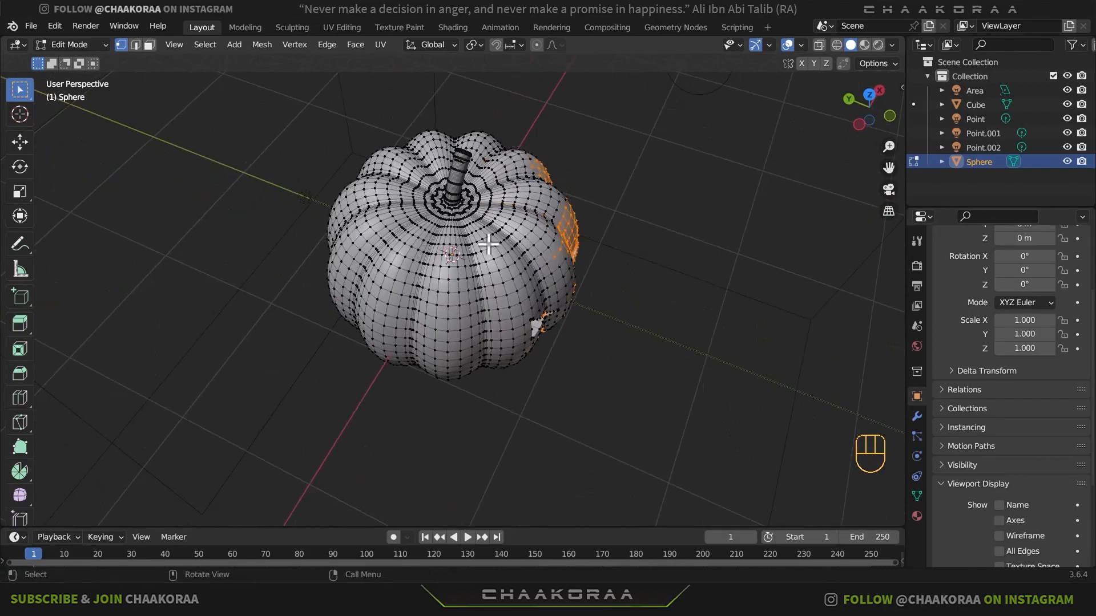
middle_click_drag(488, 241, 519, 236)
left_click_drag(521, 165, 434, 218, "ctrl")
middle_click_drag(531, 232, 445, 180)
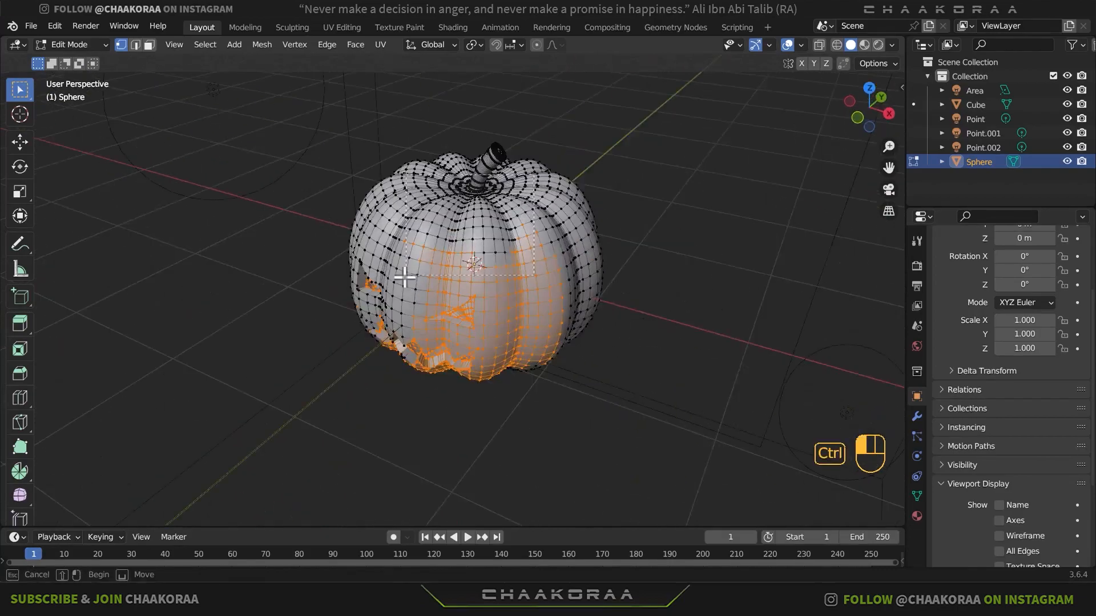
left_click_drag(406, 277, 577, 377, "ctrl")
- Deselect the outer-shell vertices around the carved eyes and along the lower front of the pumpkin
middle_click_drag(513, 286, 486, 234)
scroll(490, 228, "up", 3)
left_click_drag(490, 214, 312, 392, "ctrl")
middle_click_drag(497, 251, 594, 208)
scroll(599, 229, "up", 2)
left_click_drag(756, 280, 511, 336, "ctrl")
left_click_drag(692, 149, 686, 275, "ctrl")
- Deselect the outer-shell vertices surrounding the carved mouth, including those along its lower teeth
middle_click_drag(499, 284, 582, 137)
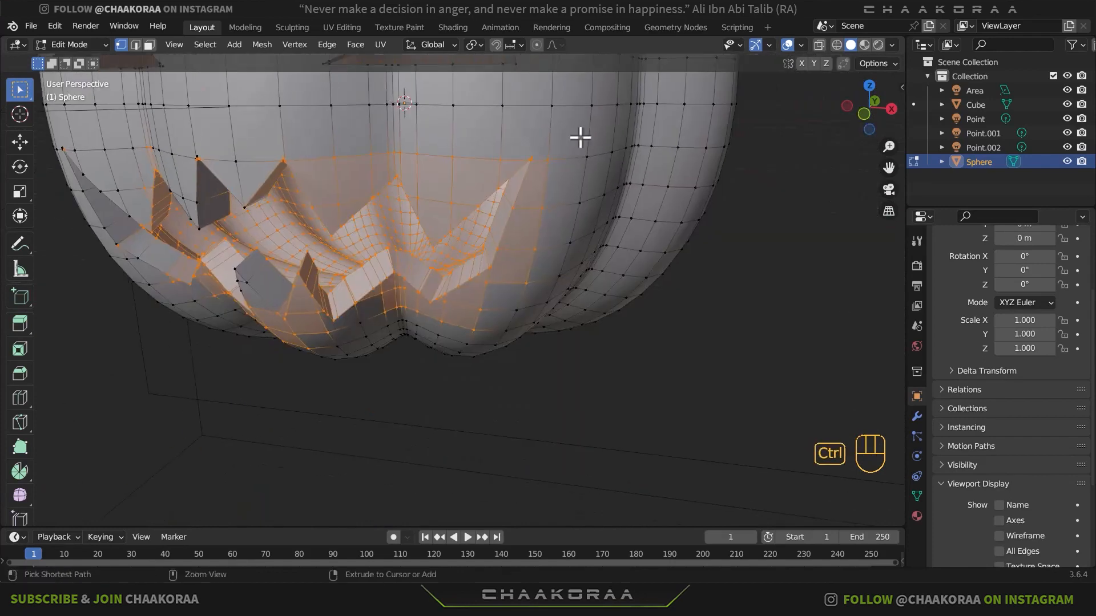
left_click_drag(507, 263, 480, 282, "ctrl")
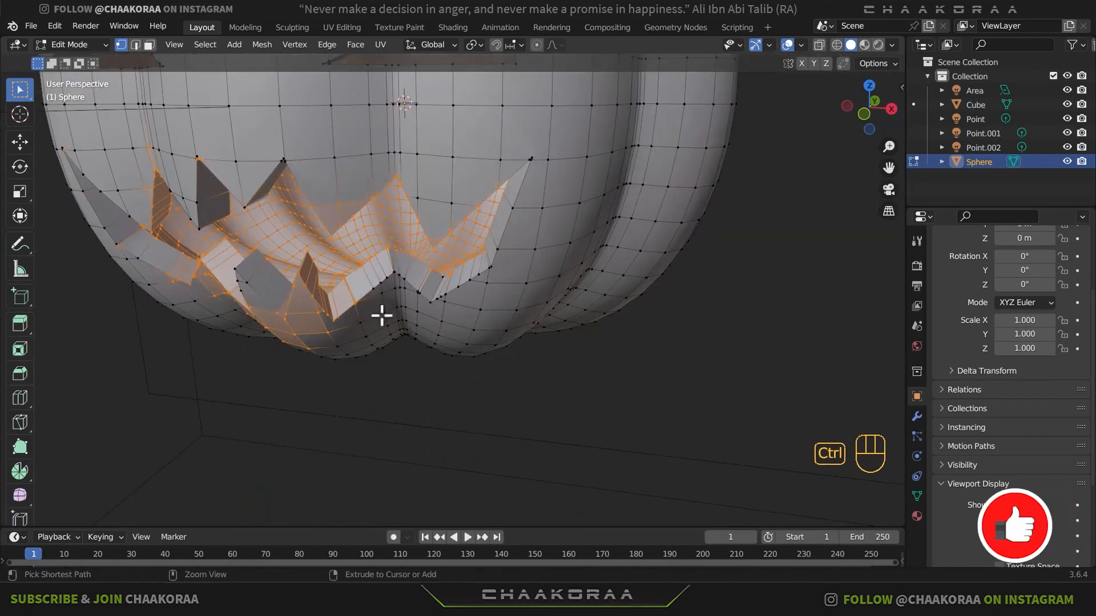
middle_click_drag(382, 314, 328, 264)
key("c")
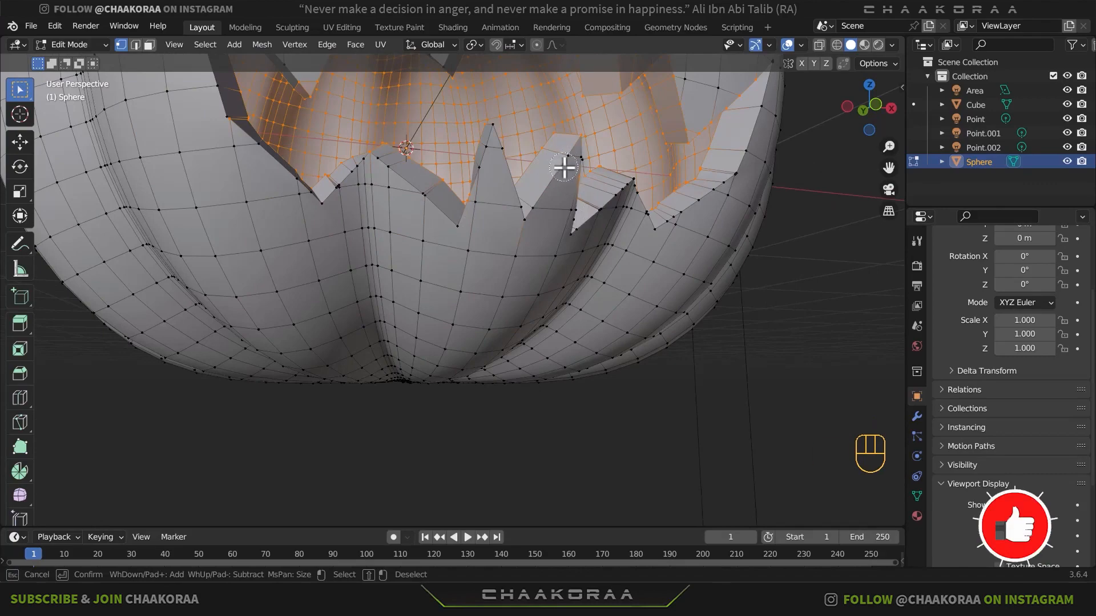
key("Escape")
middle_click_drag(548, 229, 522, 262)
left_click_drag(533, 275, 496, 319, "ctrl")
middle_click_drag(496, 318, 366, 379)
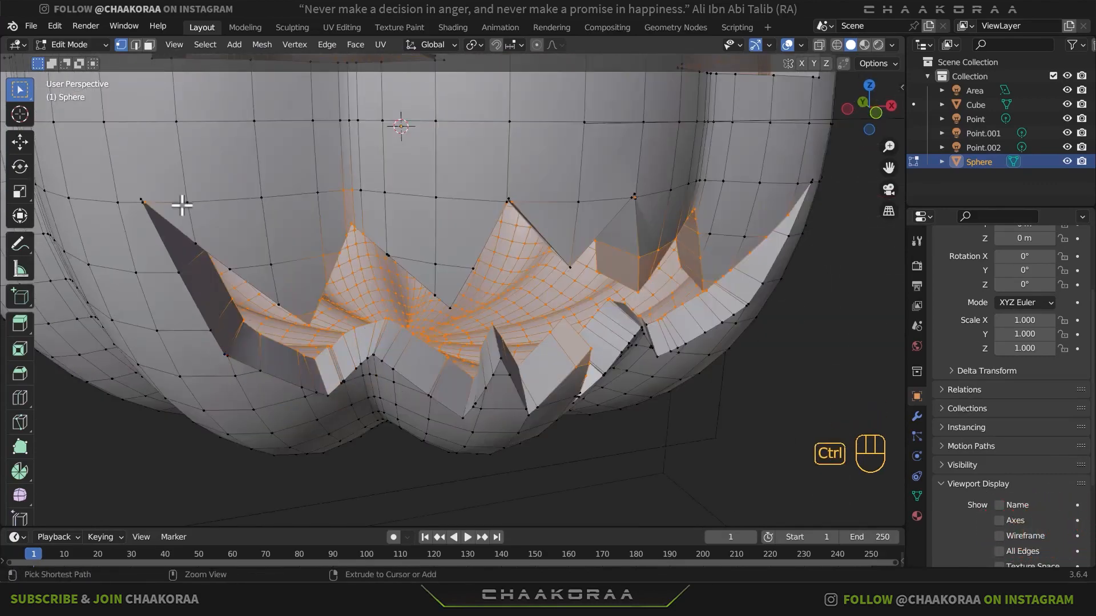
- Deselect the leftover outer rim vertices at the tips of the mouth's teeth, keeping only the inner shell selected
middle_click_drag(604, 410, 366, 296)
key("c")
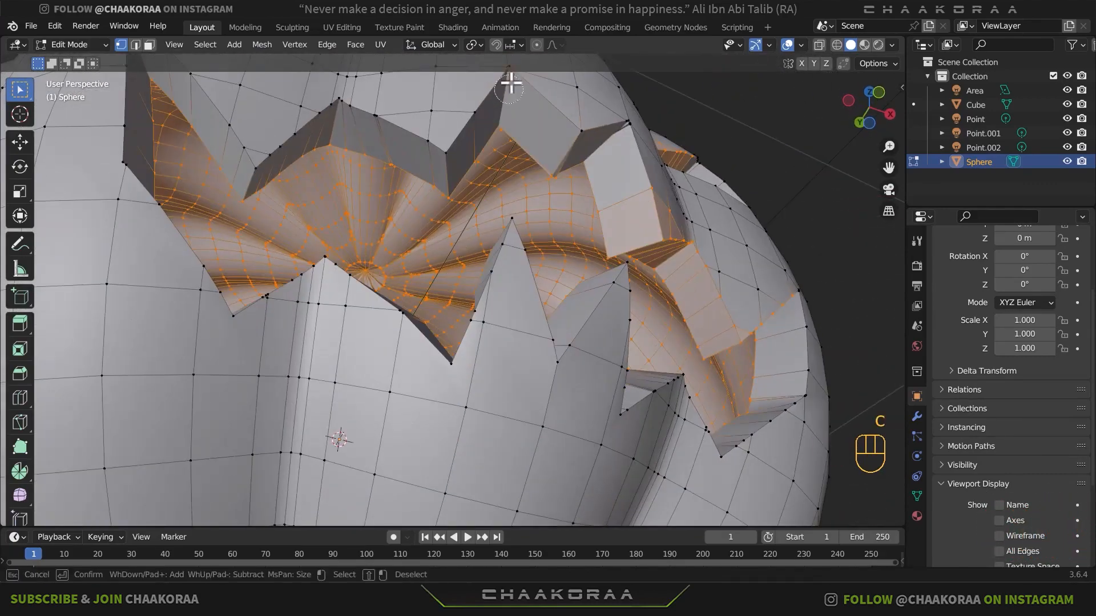
key("Escape")
middle_click_drag(729, 308, 503, 289)
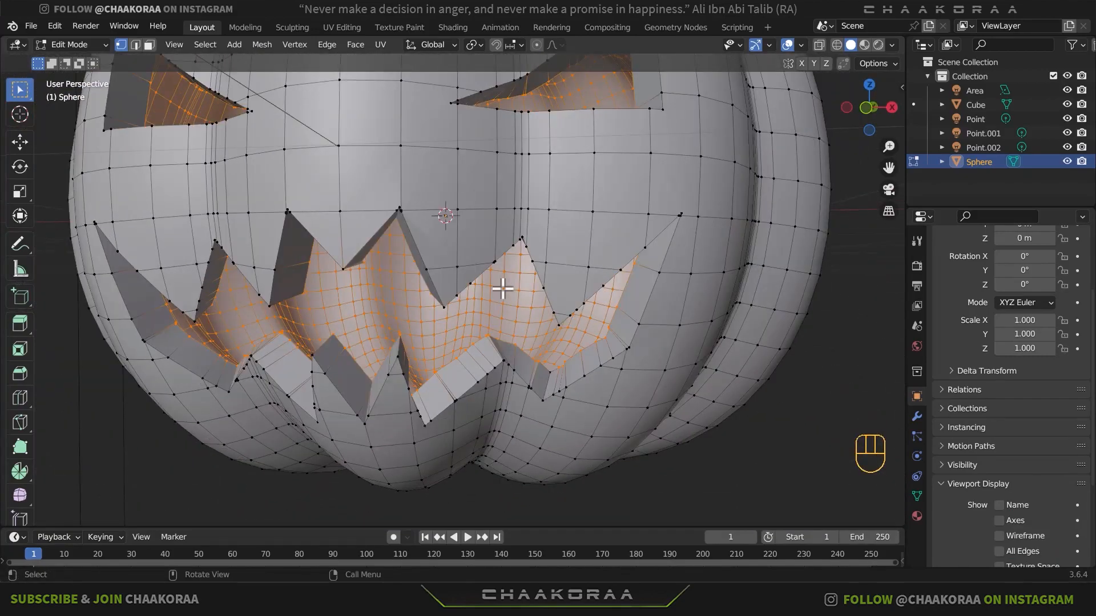
key("c")
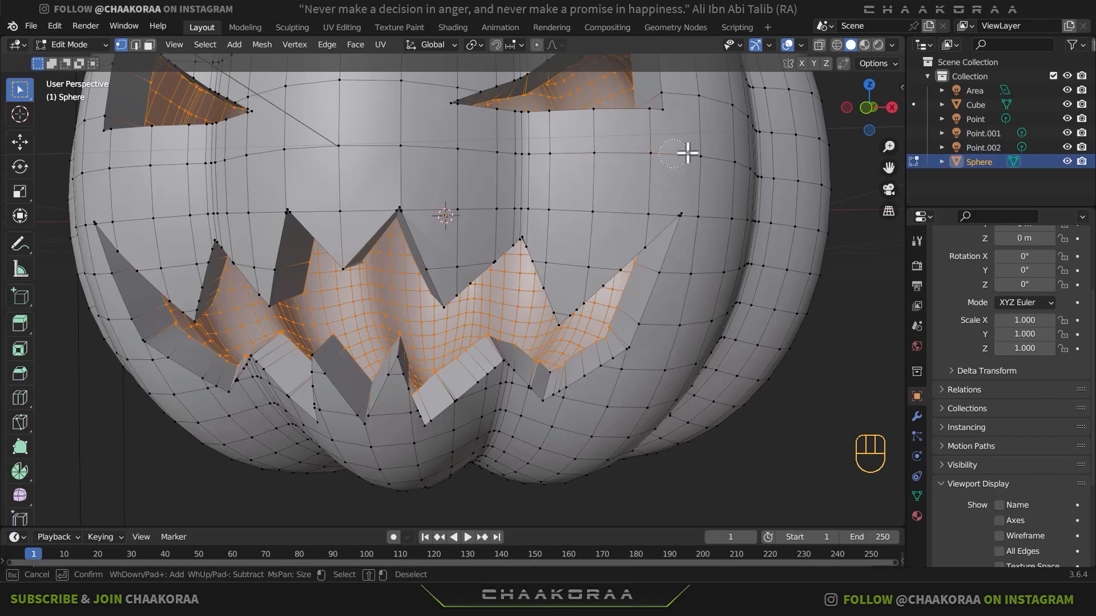
right_click(609, 158)
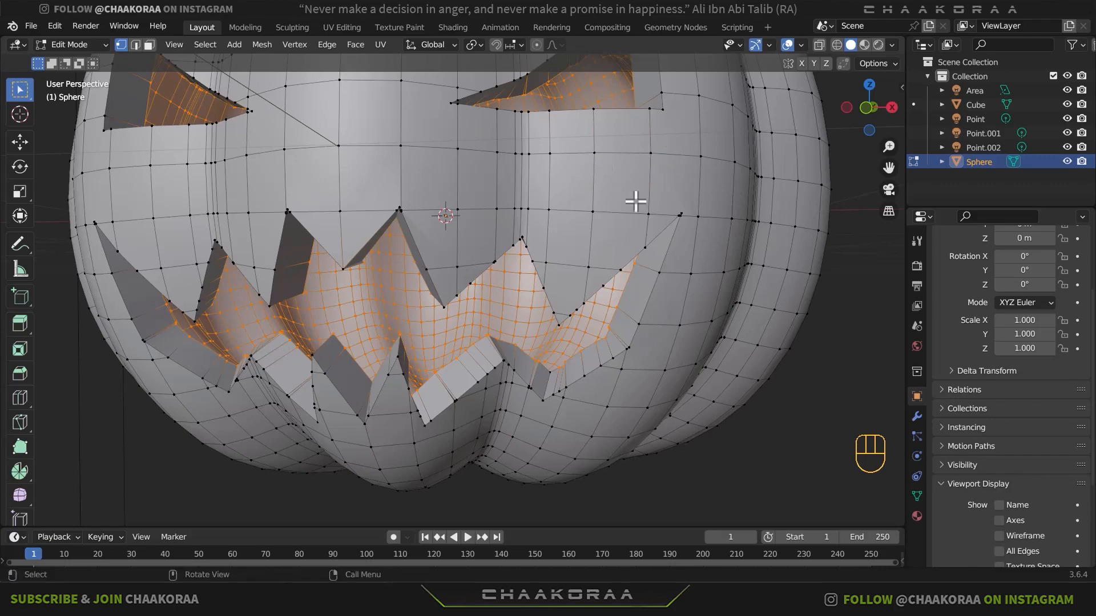
- Add a third material slot to the pumpkin with a new material and assign it to the selected inner shell
middle_click_drag(588, 263, 361, 314)
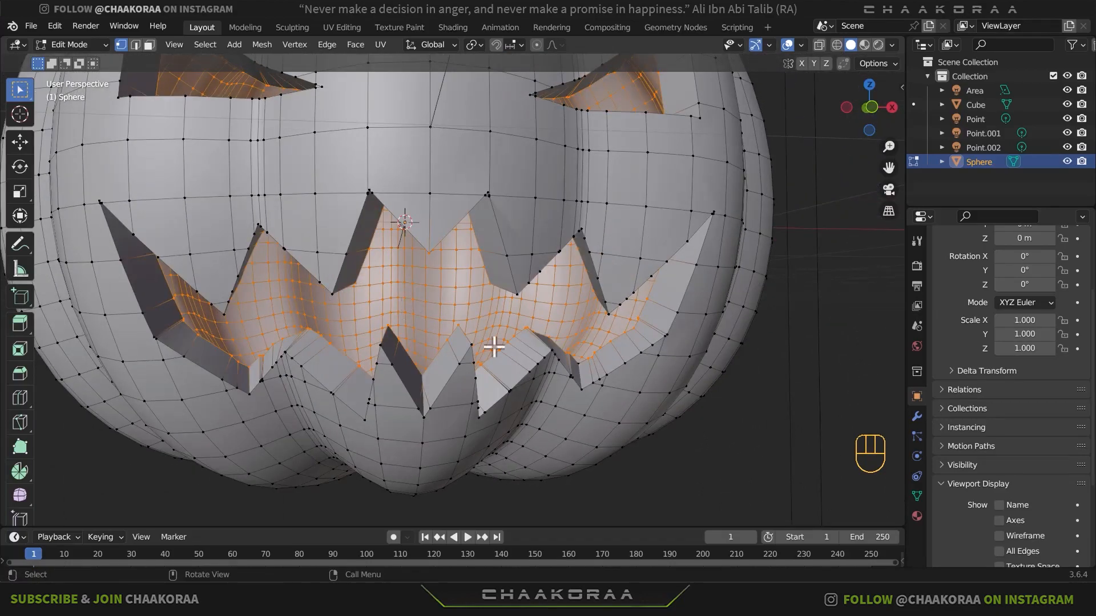
middle_click_drag(494, 346, 517, 187)
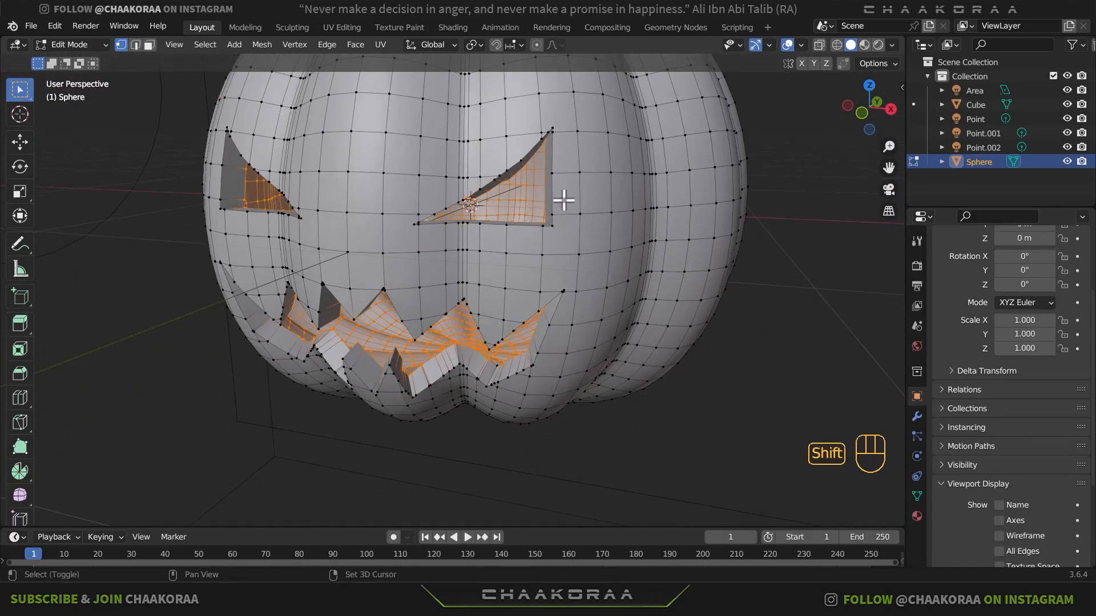
middle_click_drag(563, 195, 577, 381, "shift")
left_click(916, 516)
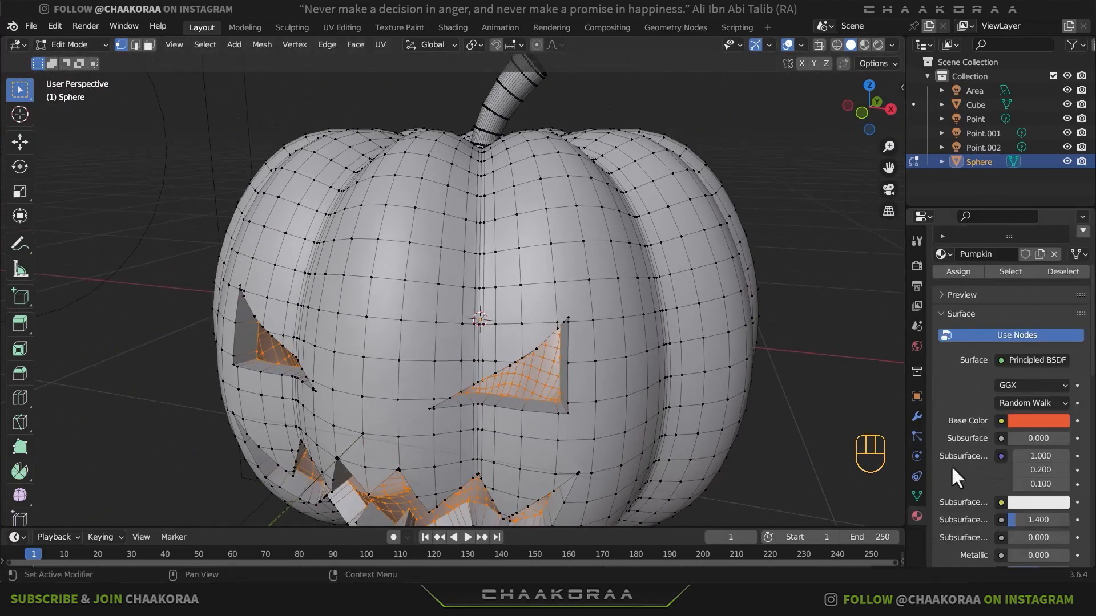
scroll(1012, 302, "up", 4)
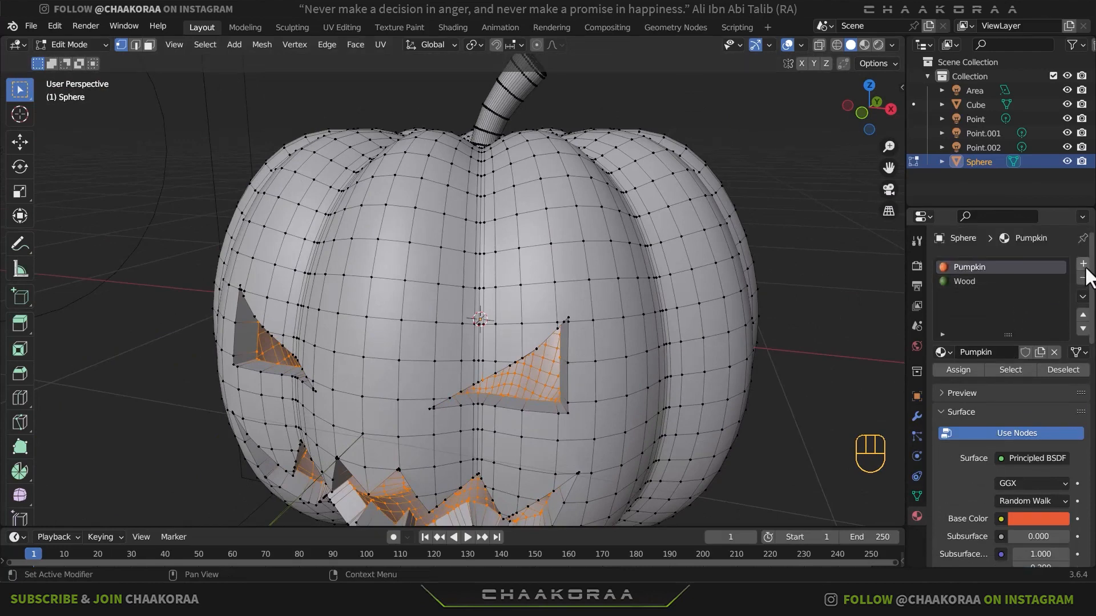
left_click(1082, 263)
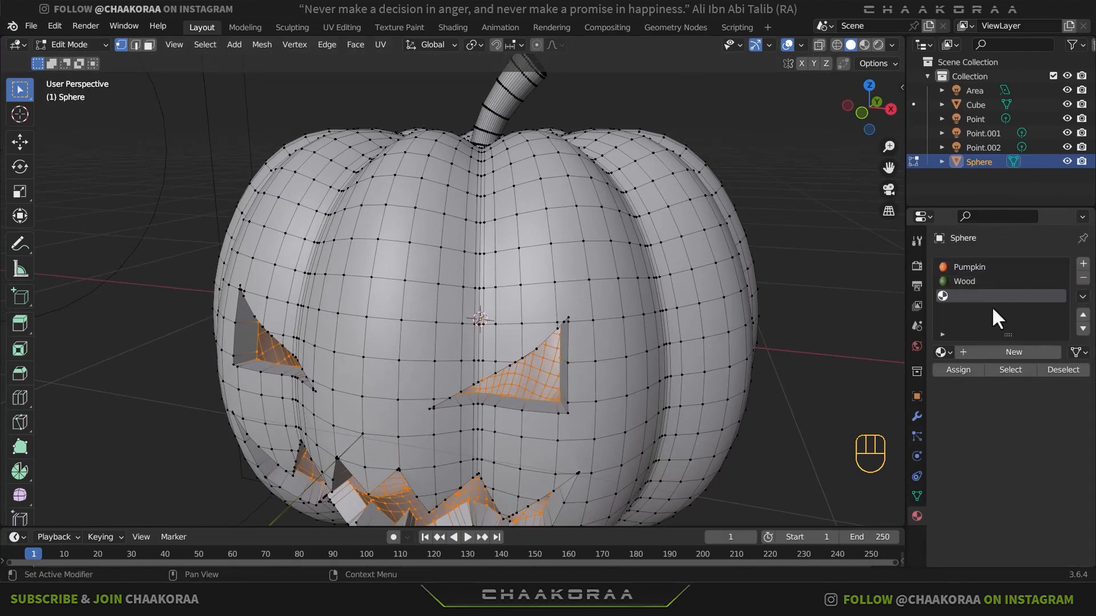
left_click(1004, 350)
left_click(961, 375)
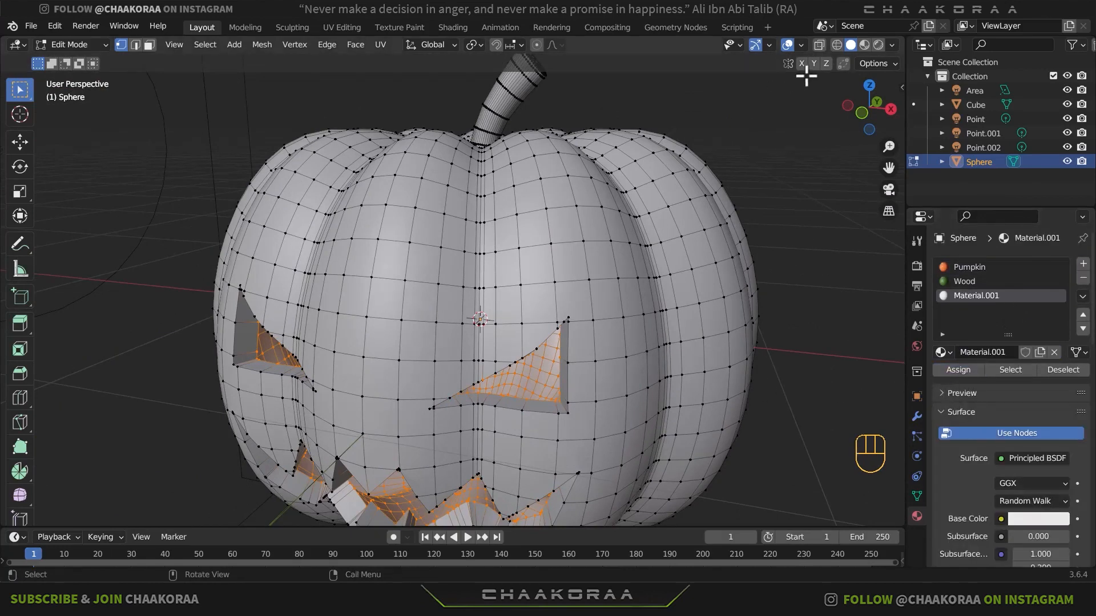
- Display the pumpkin in Rendered shading in Object Mode, and set the new inner material's base colour to pure white
left_click(877, 44)
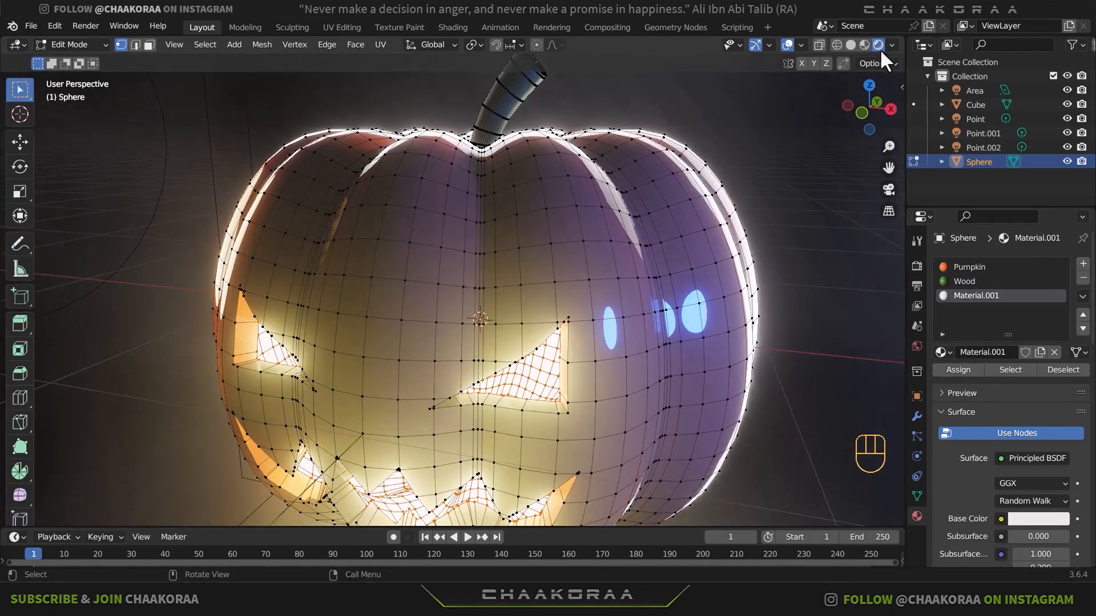
middle_click_drag(621, 382, 609, 358)
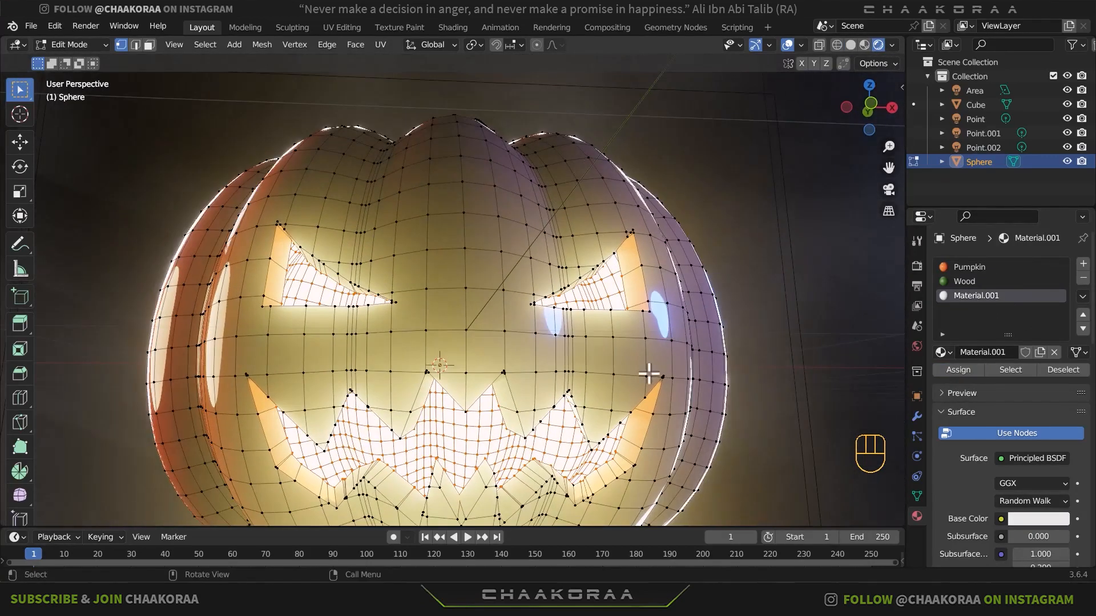
key("Tab")
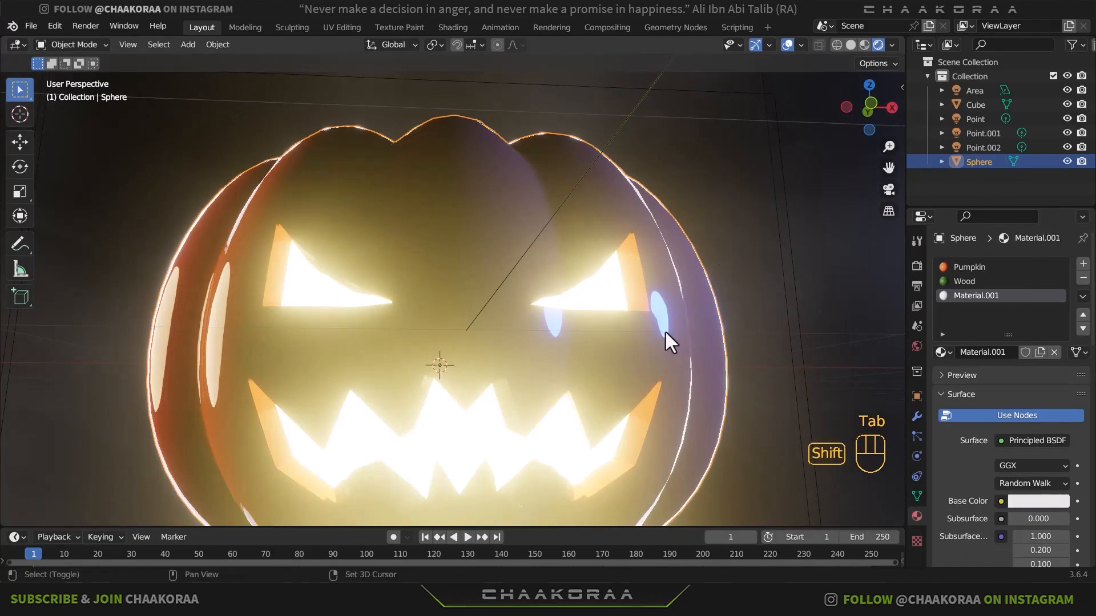
middle_click_drag(666, 331, 868, 384, "shift")
scroll(654, 253, "down", 2)
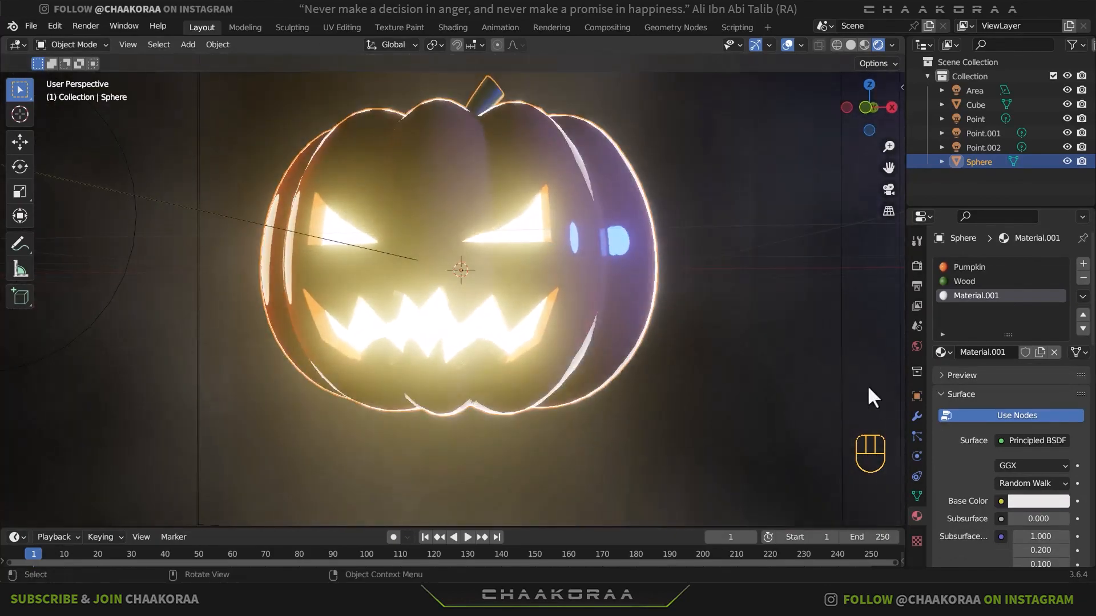
left_click(1034, 502)
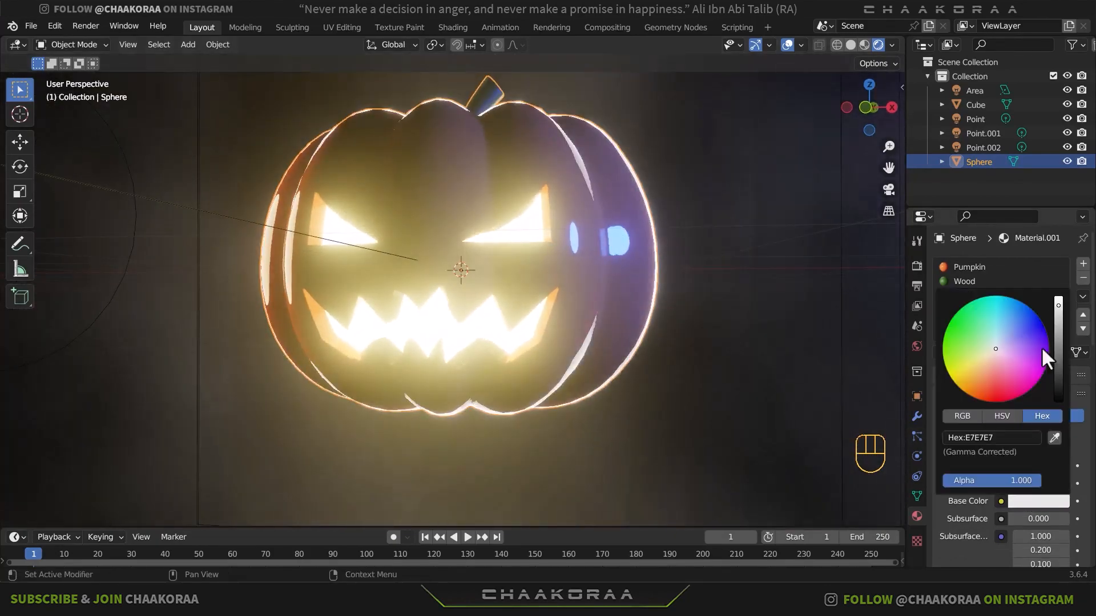
left_click(1059, 307)
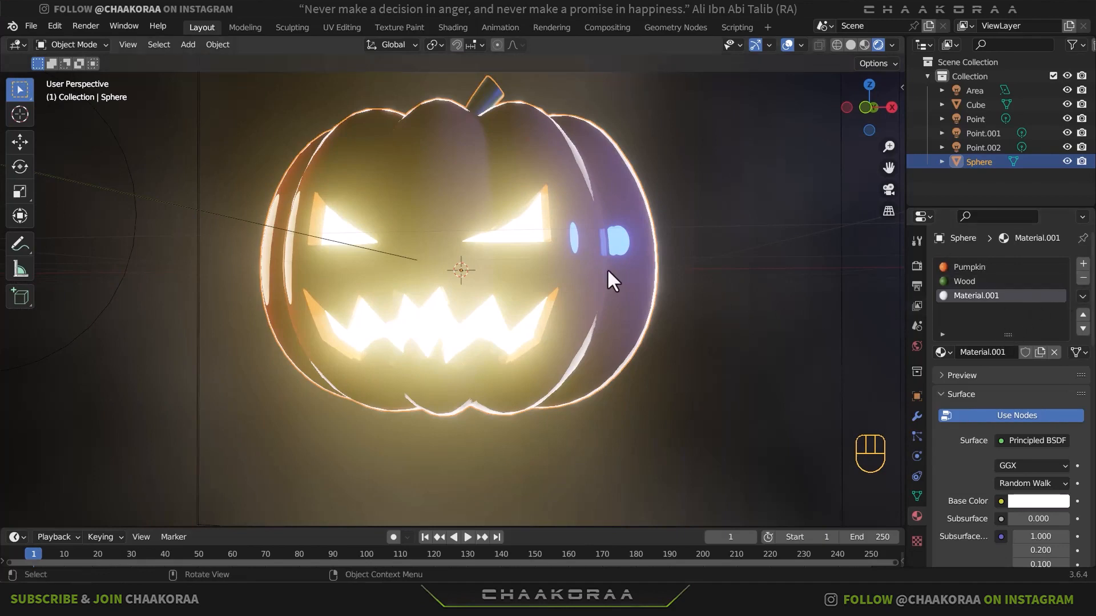
- Move the blue point light Point.001 by about -0.16 m in X, 0.06 m in Y and 0.26 m in Z
scroll(607, 268, "down", 5)
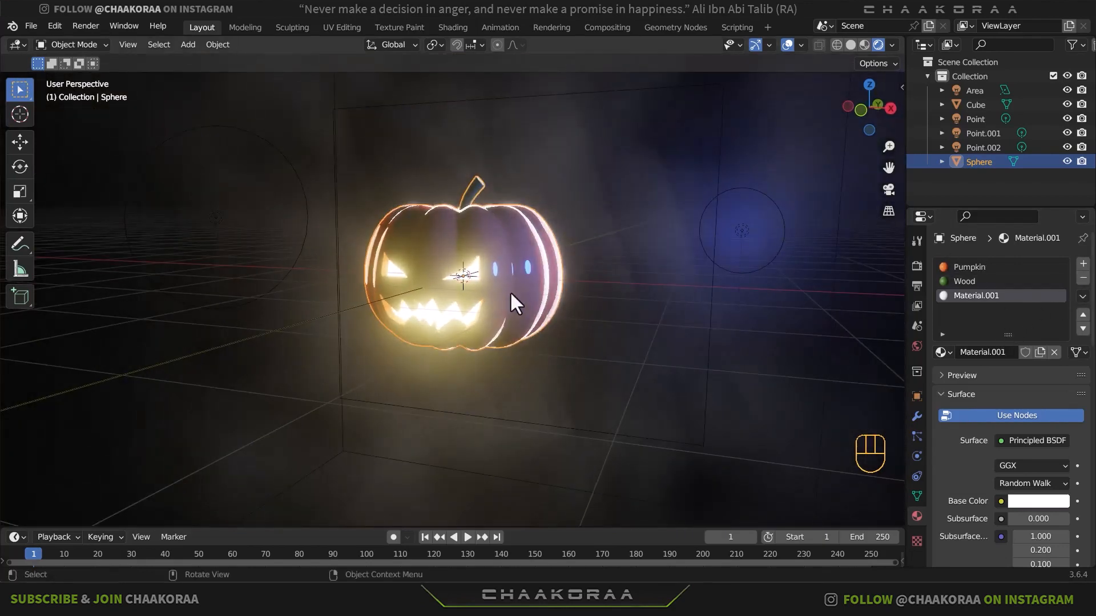
middle_click_drag(509, 291, 490, 273)
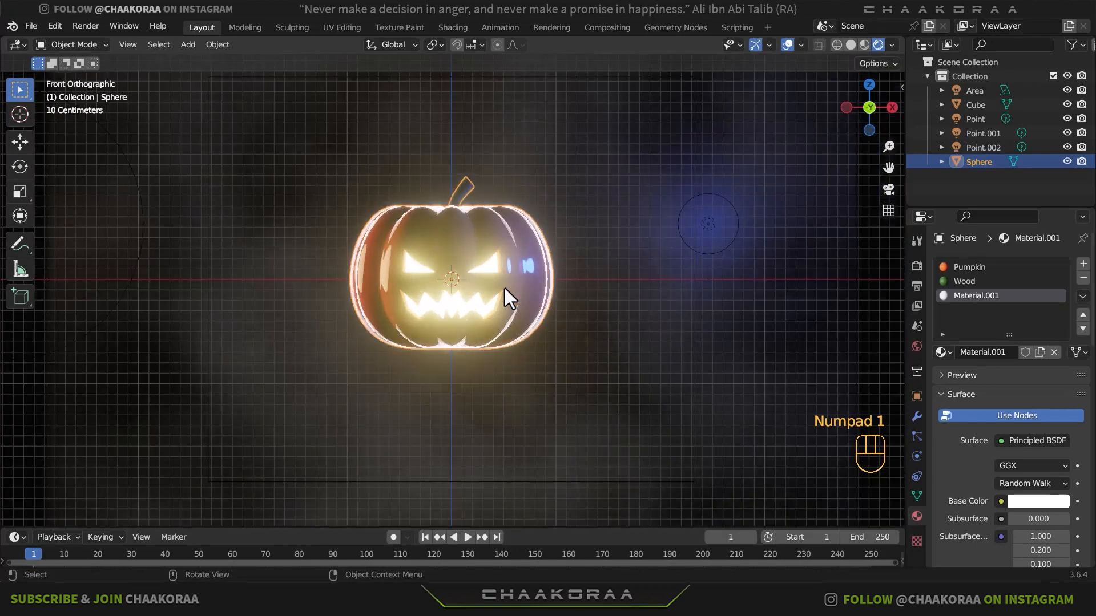
middle_click_drag(522, 250, 584, 281)
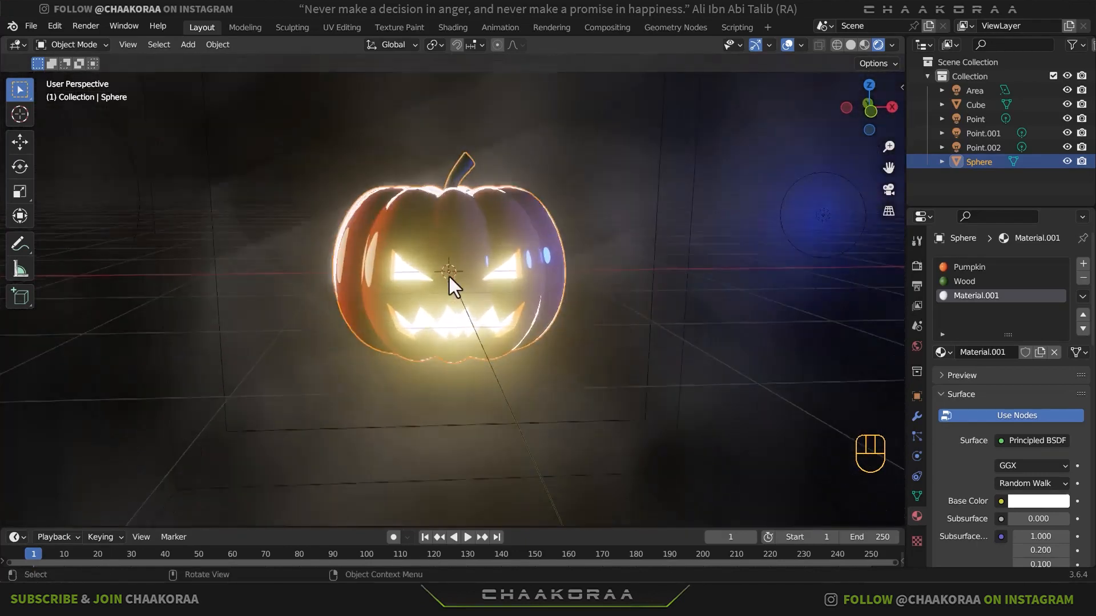
scroll(450, 276, "up", 3)
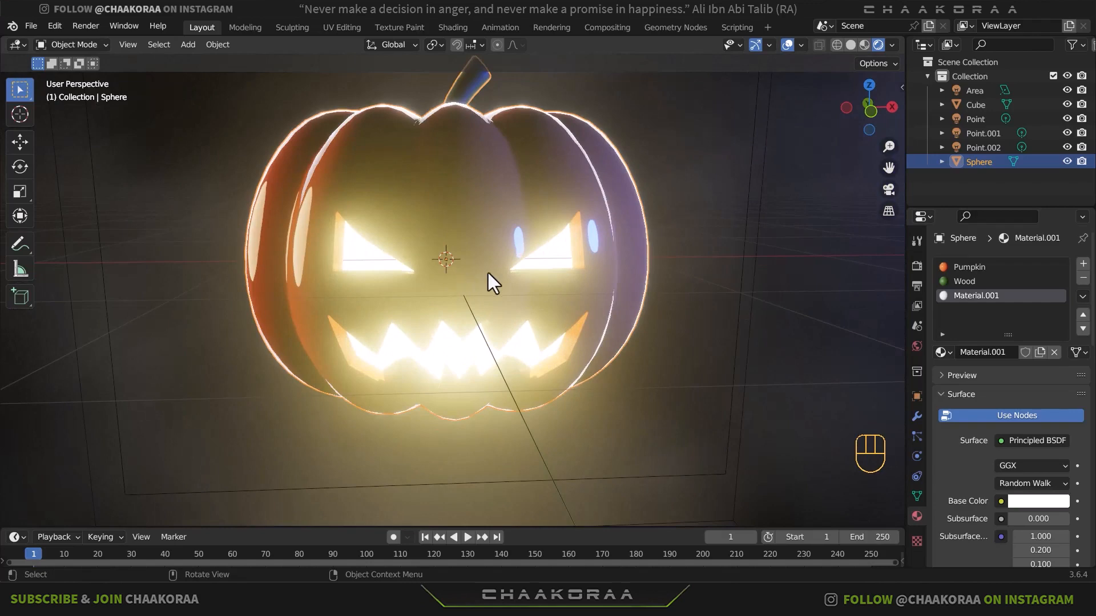
scroll(508, 279, "down", 3)
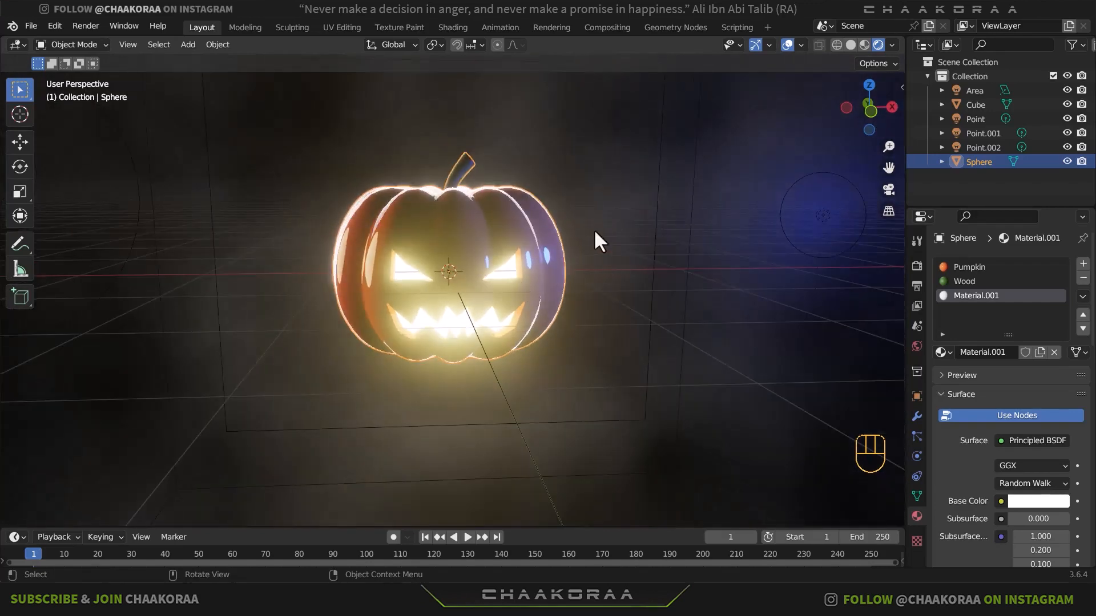
left_click(827, 215)
key("g")
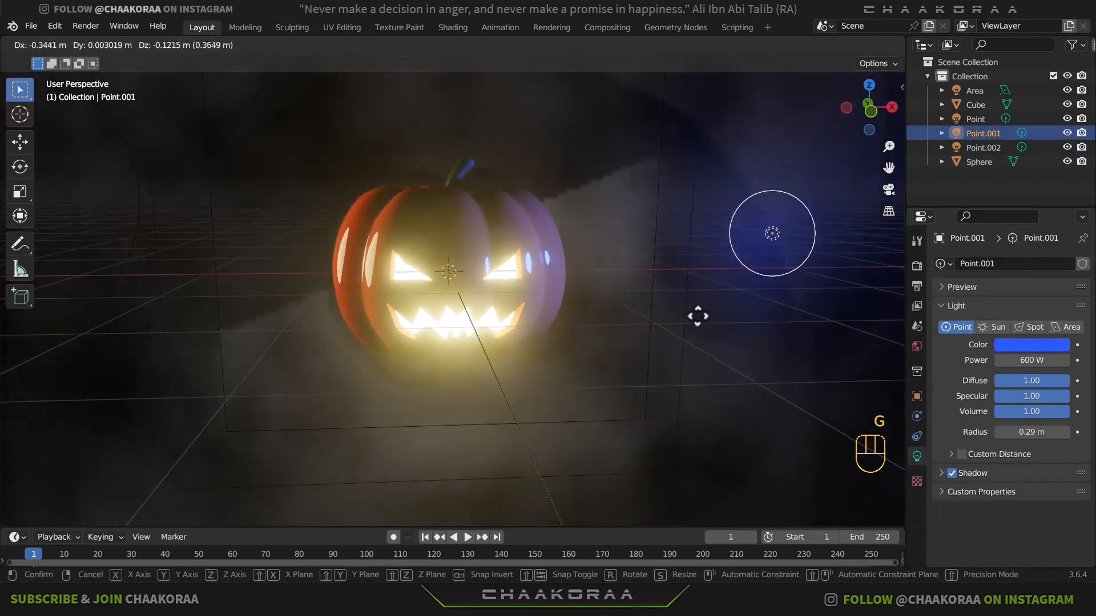
left_click(724, 263)
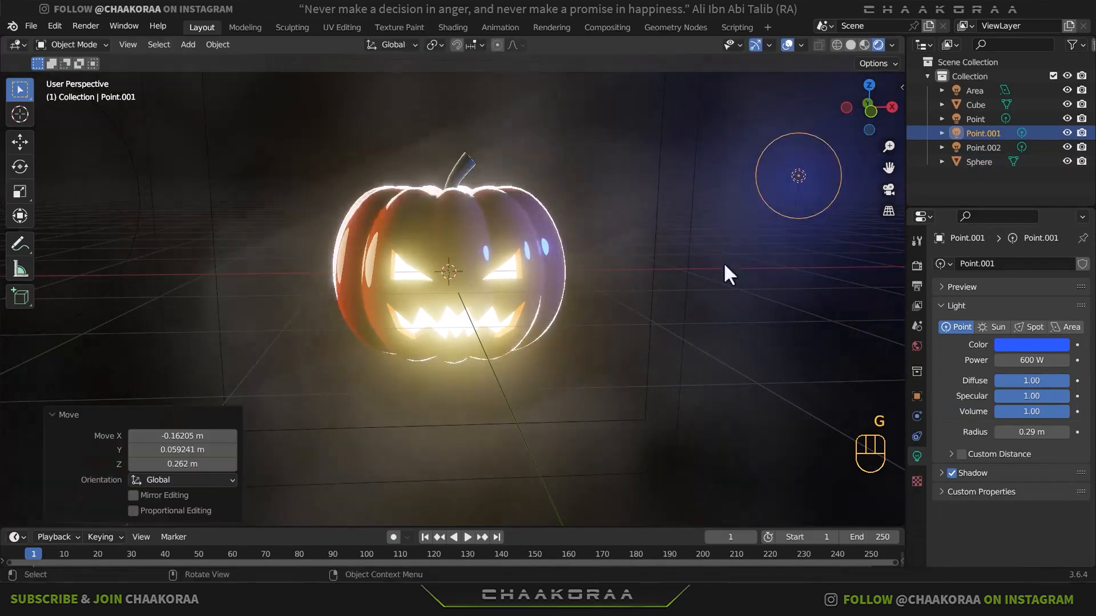
- Set the colour of the point light Point.001 to the violet-blue 585BFF
left_click(1019, 335)
mouse_move(1022, 178)
left_mouse_down()
mouse_move(1015, 171)
mouse_move(1026, 188)
left_mouse_up()
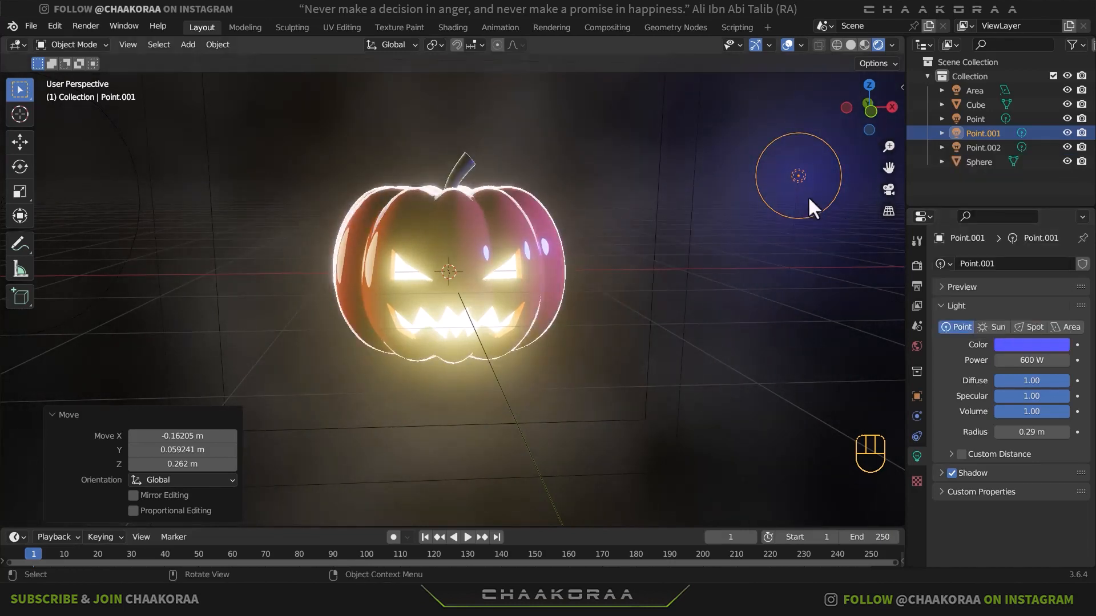
left_click(1026, 344)
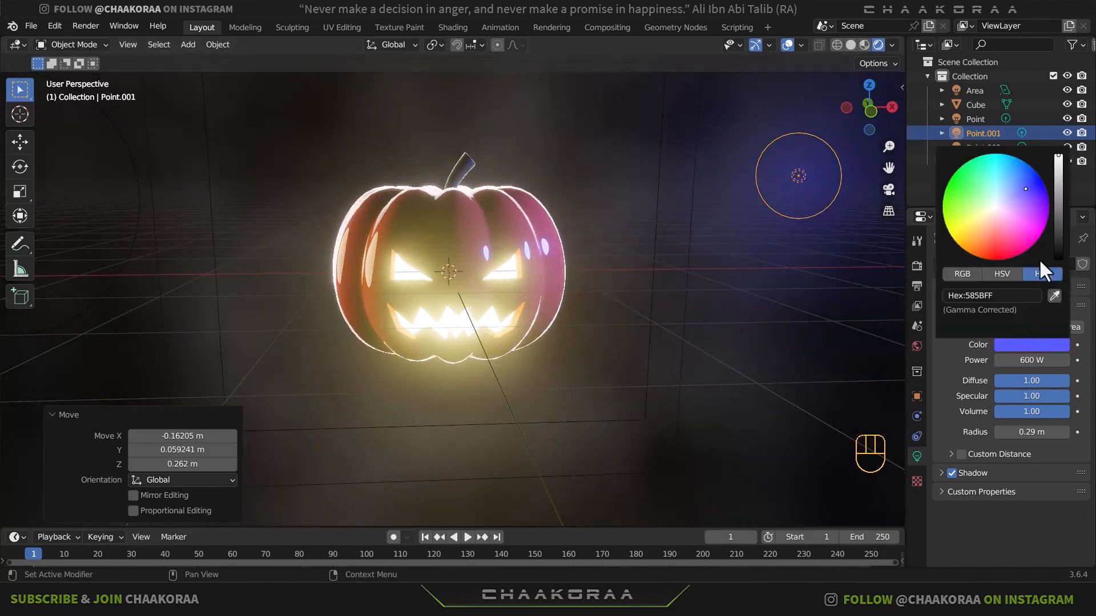
left_click(990, 297)
- Examine the hex colour of the warm point light Point.002 and the pumpkin's lighting from the front
left_click(216, 211)
middle_click_drag(210, 215, 389, 269, "shift")
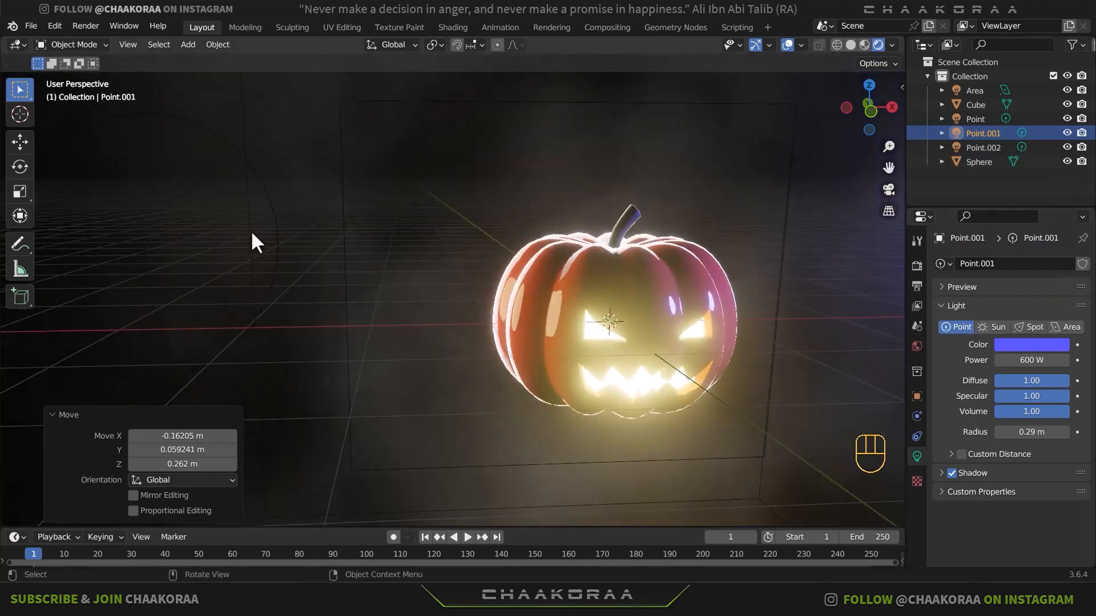
left_click(268, 219)
left_click(1032, 345)
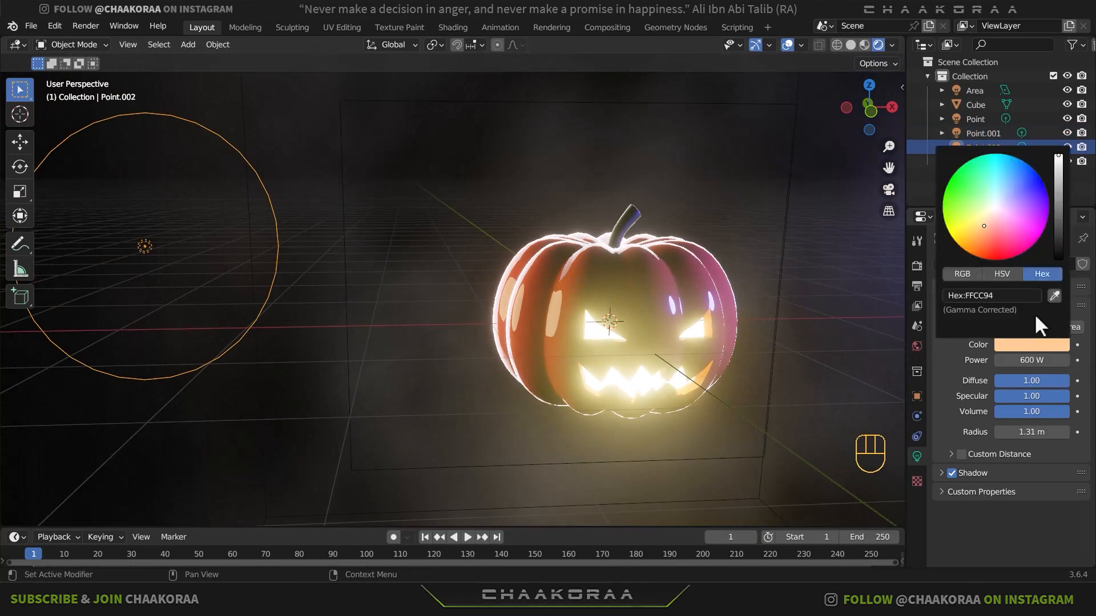
left_click(991, 297)
left_click(776, 292)
scroll(742, 311, "down", 4)
middle_click_drag(666, 333, 622, 323, "shift")
middle_click_drag(622, 323, 592, 305)
scroll(601, 299, "up", 3)
middle_click_drag(592, 305, 553, 306, "shift")
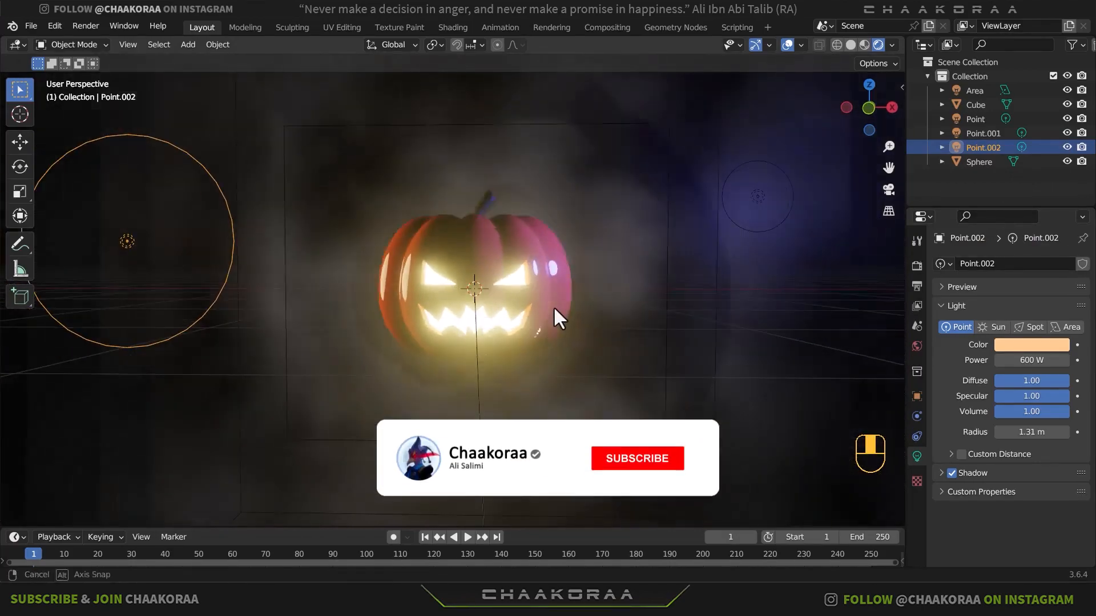